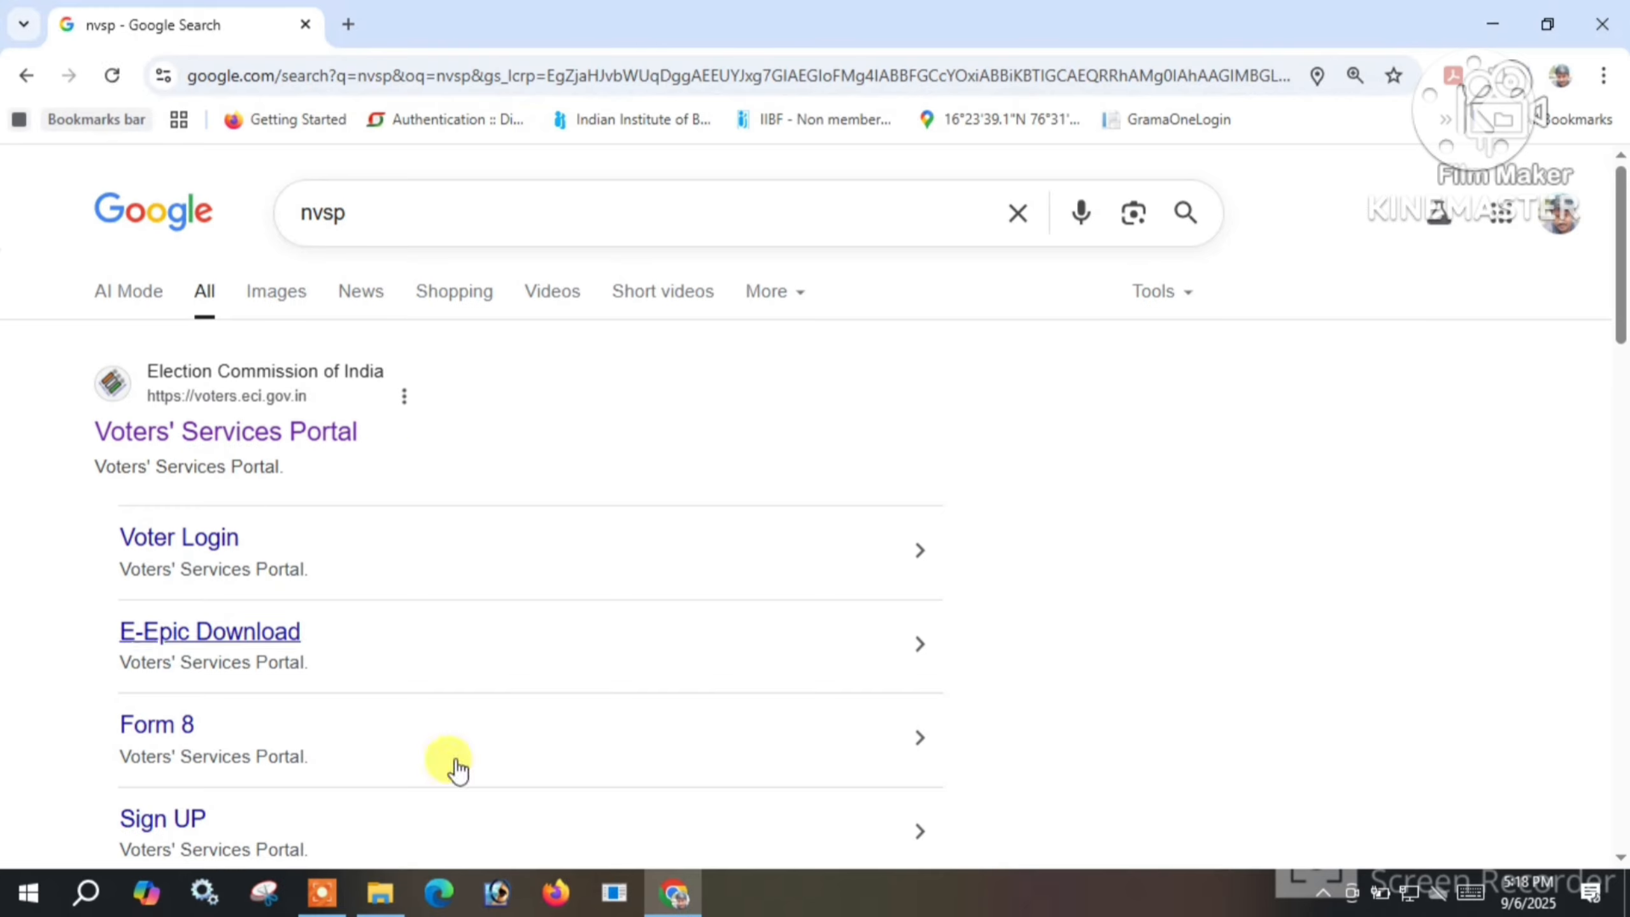
Open the Voters' Services Portal home page from the search results and close the Bihar SIR 2025 announcement
click(218, 542)
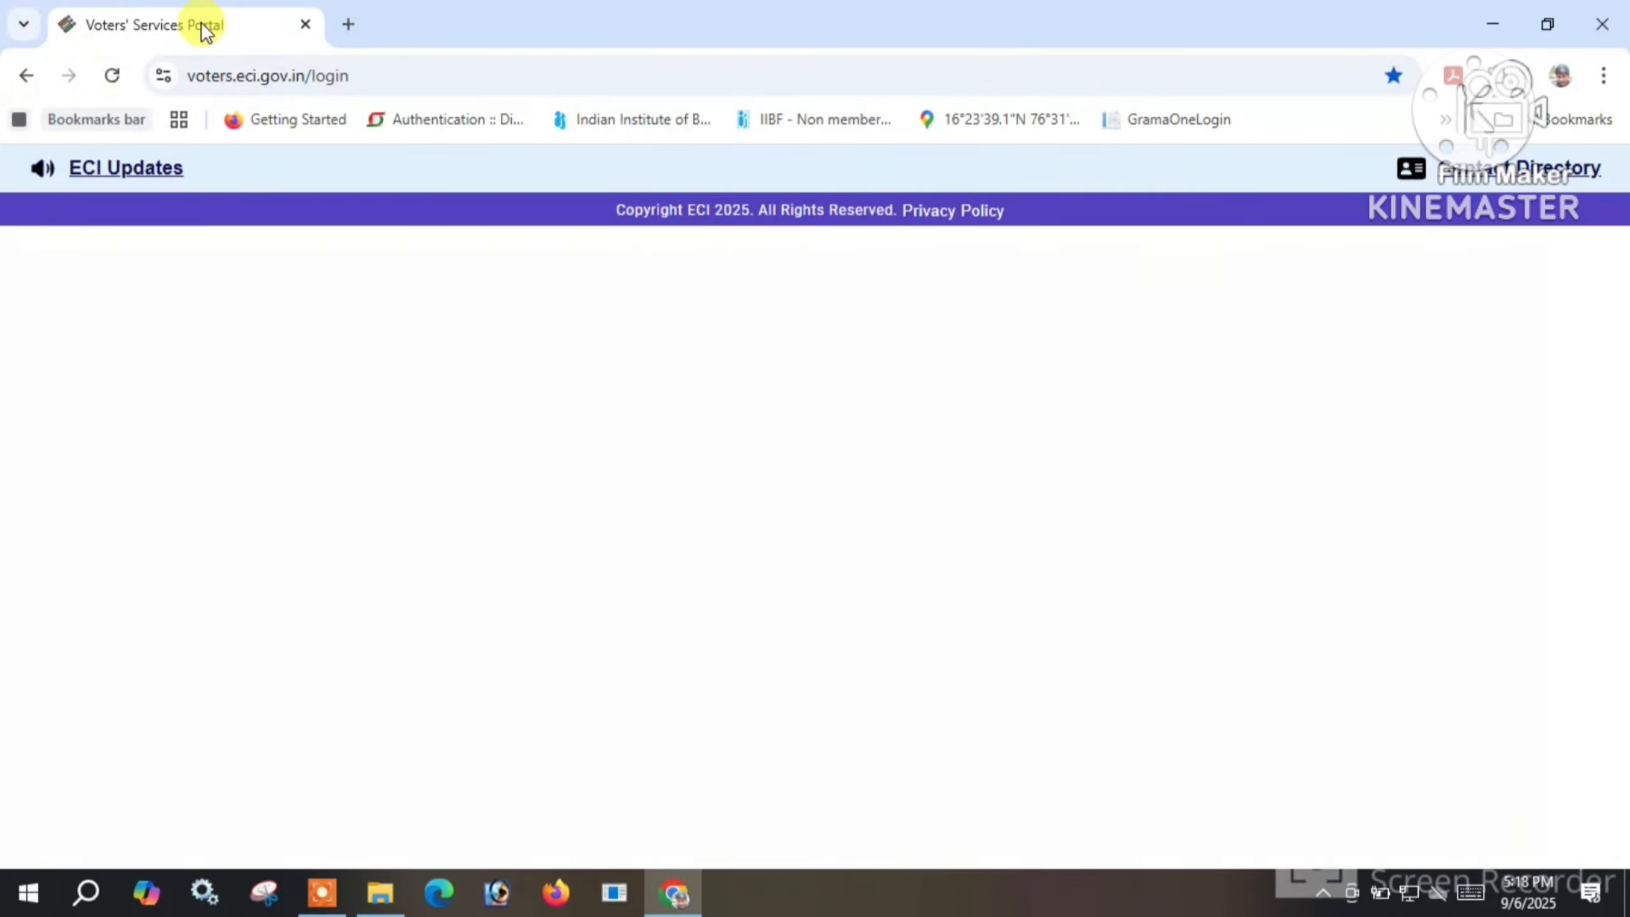
click(23, 67)
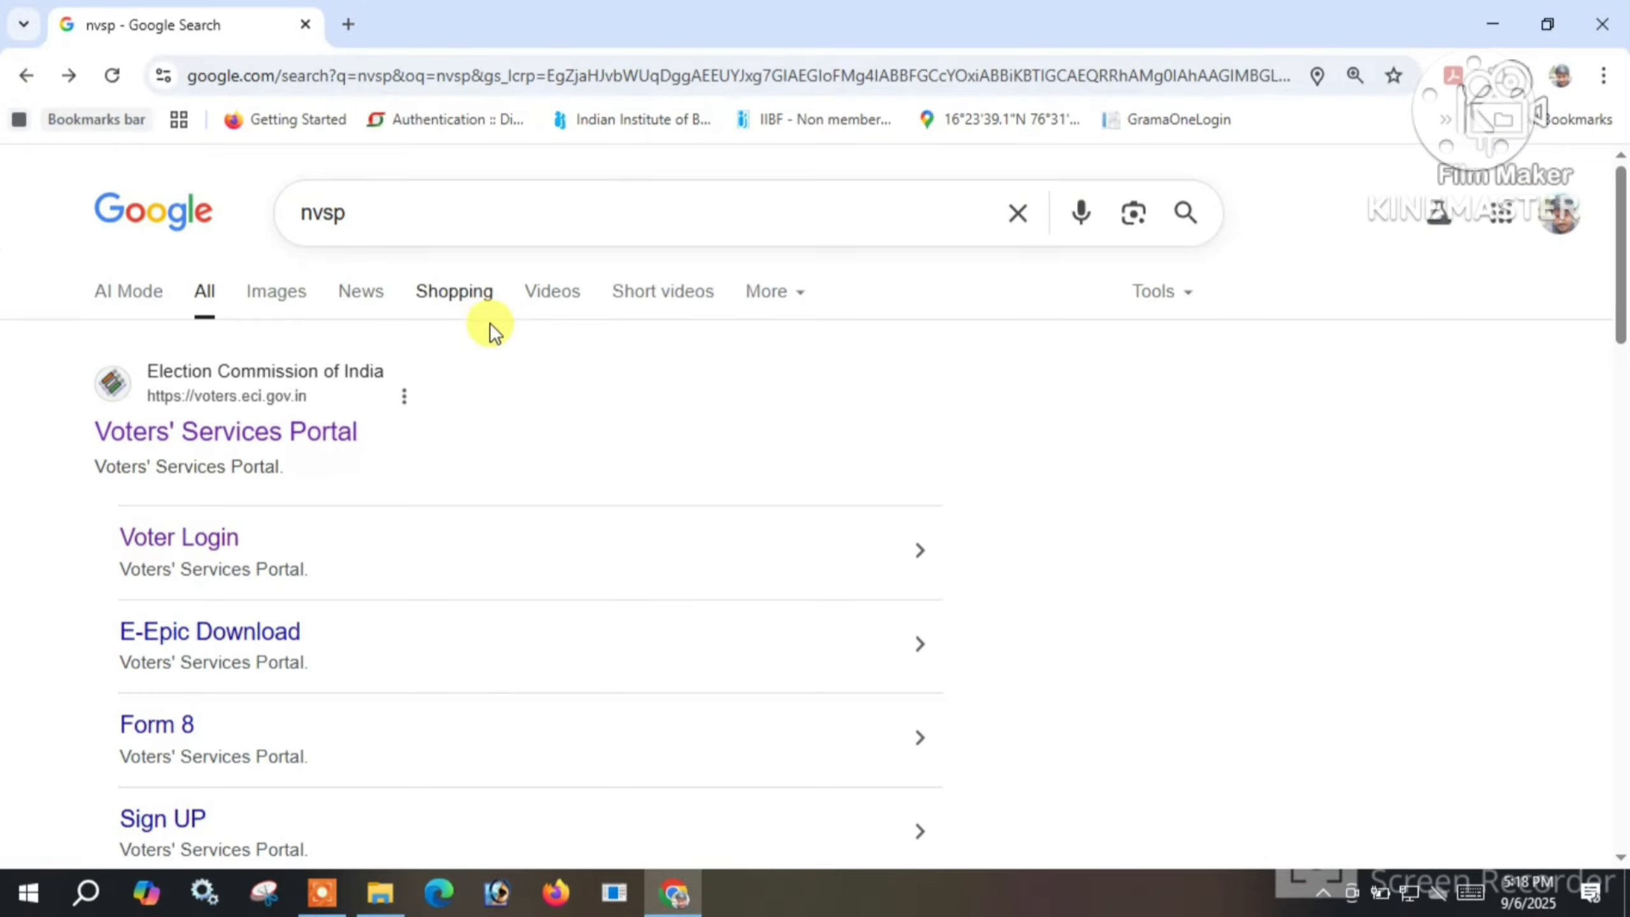
click(274, 442)
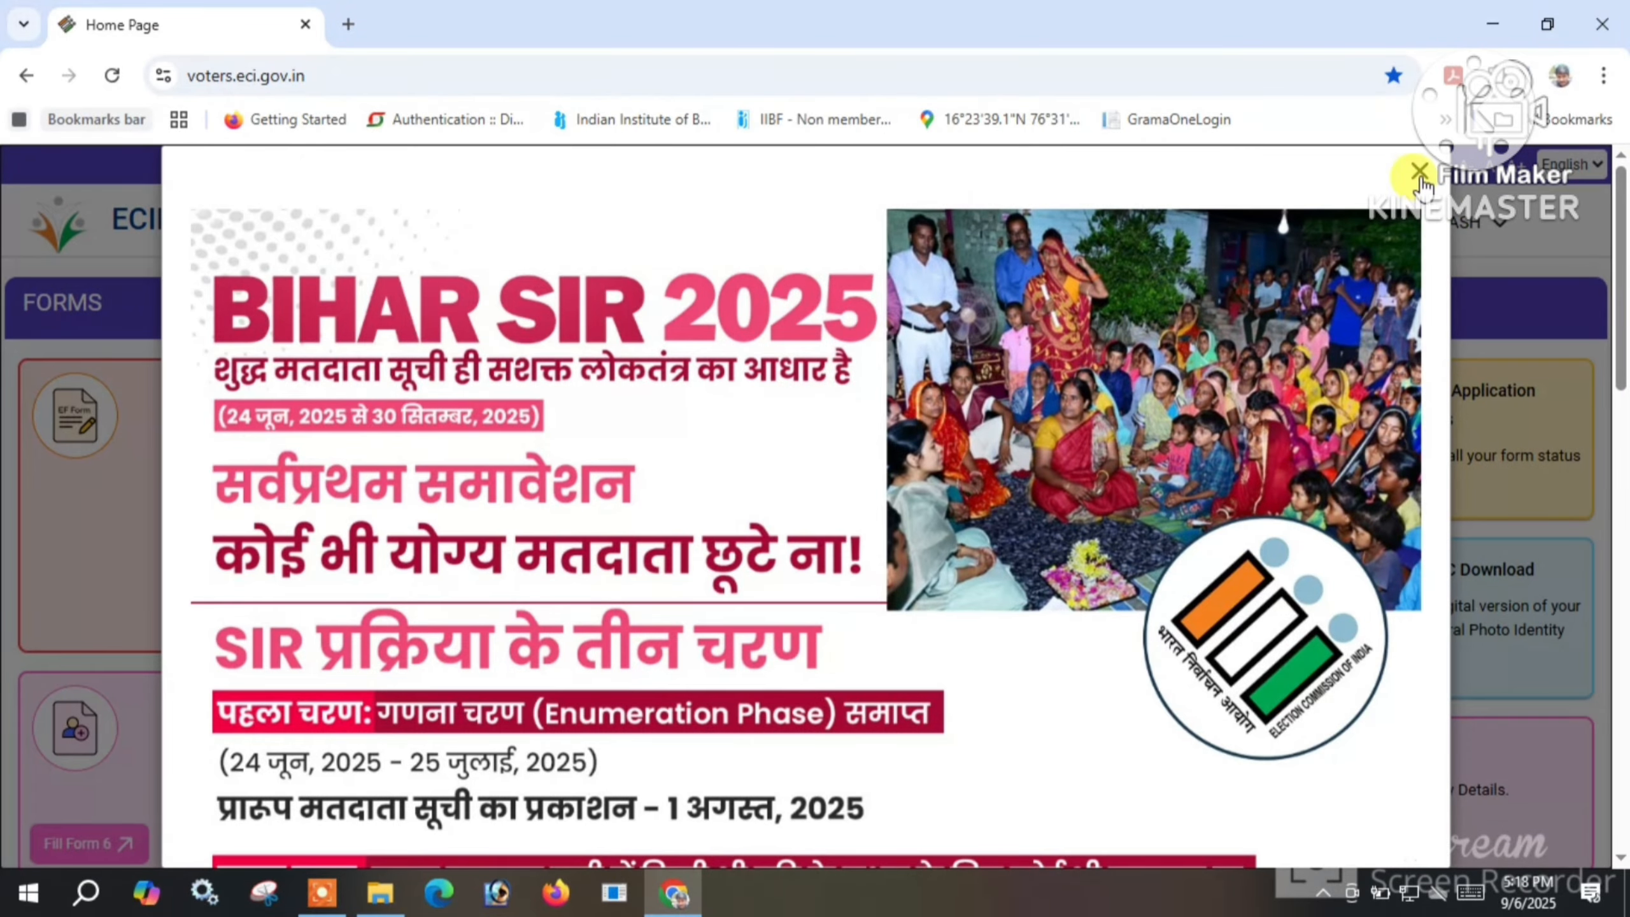
click(1418, 170)
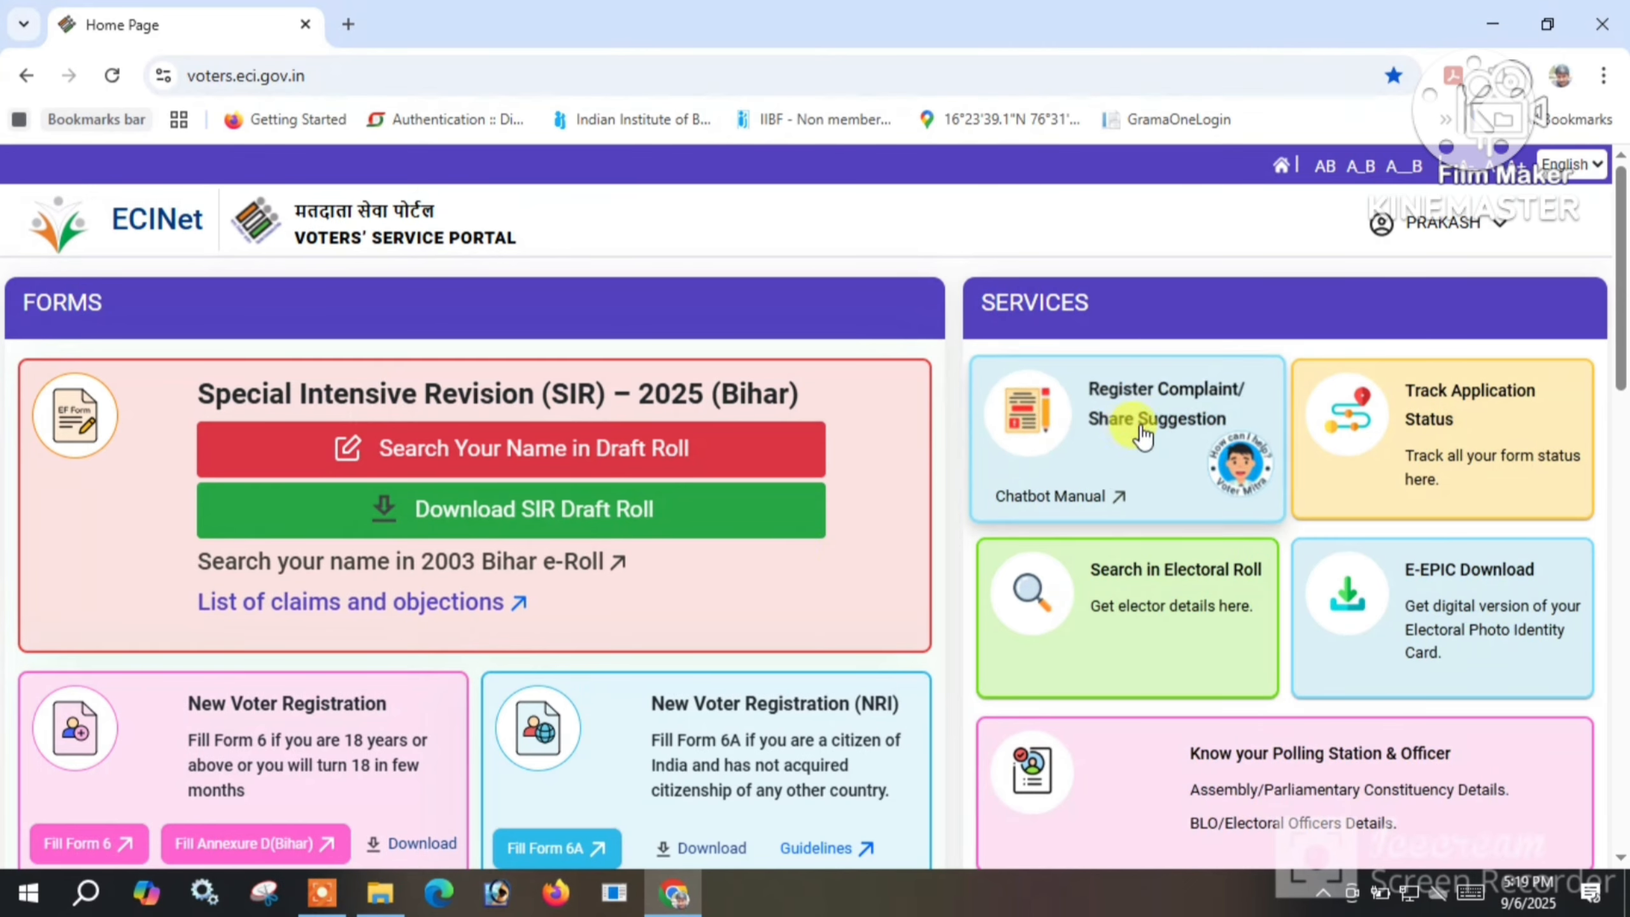
Look over the forms and services on the portal's home page, reading the New Voter Registration (NRI) eligibility text
scroll(1434, 485, down, 3)
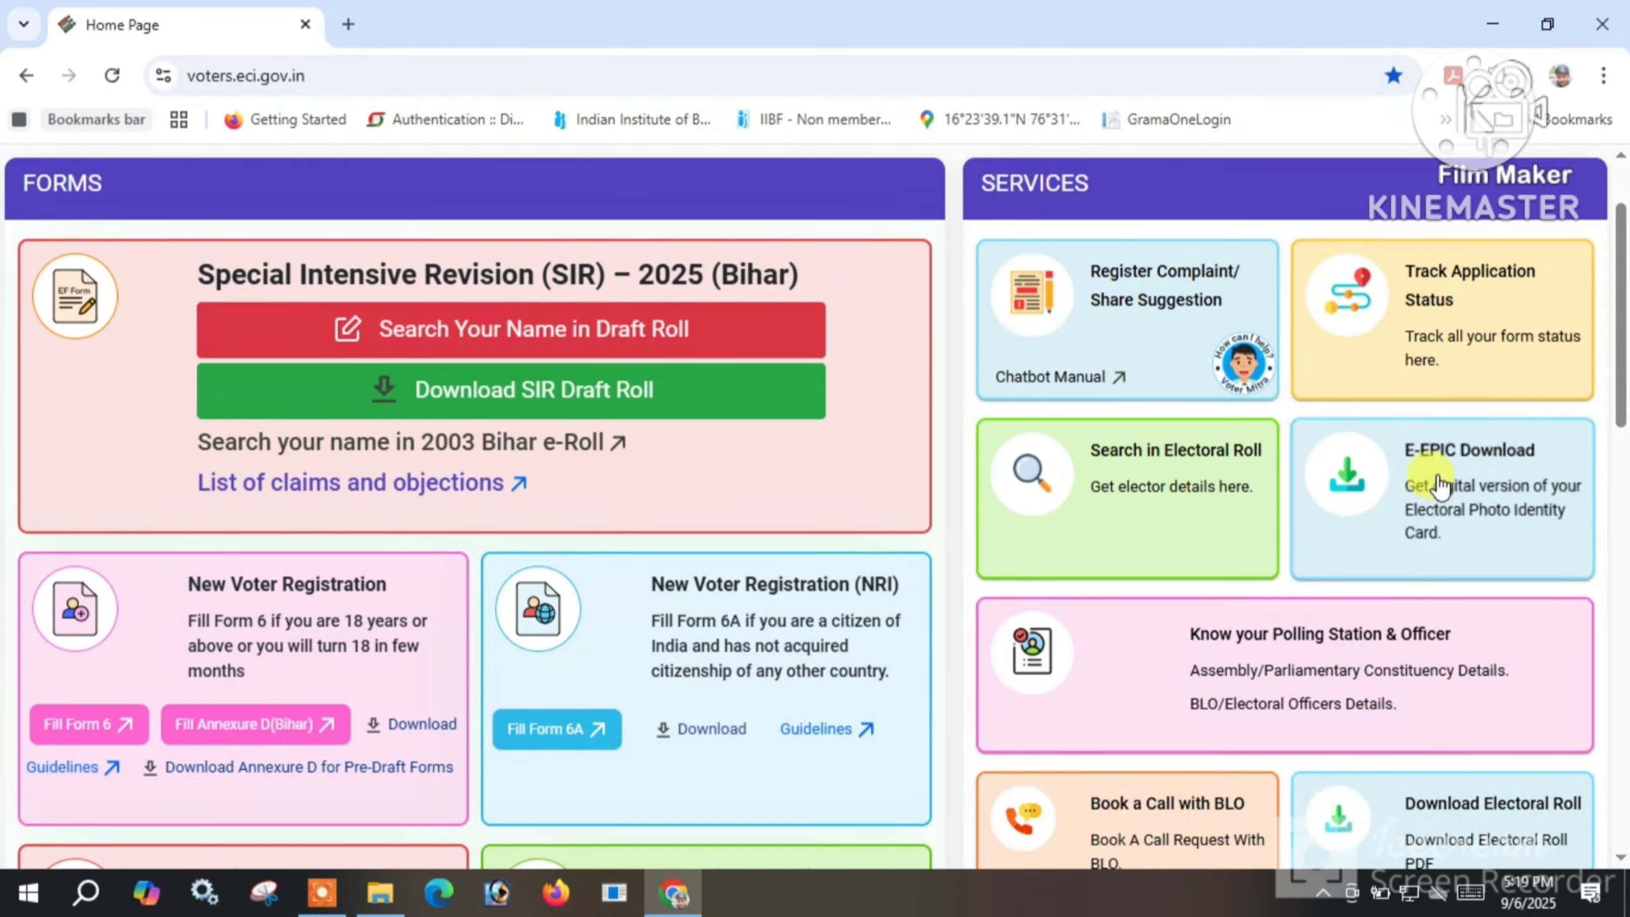
scroll(578, 522, down, 2)
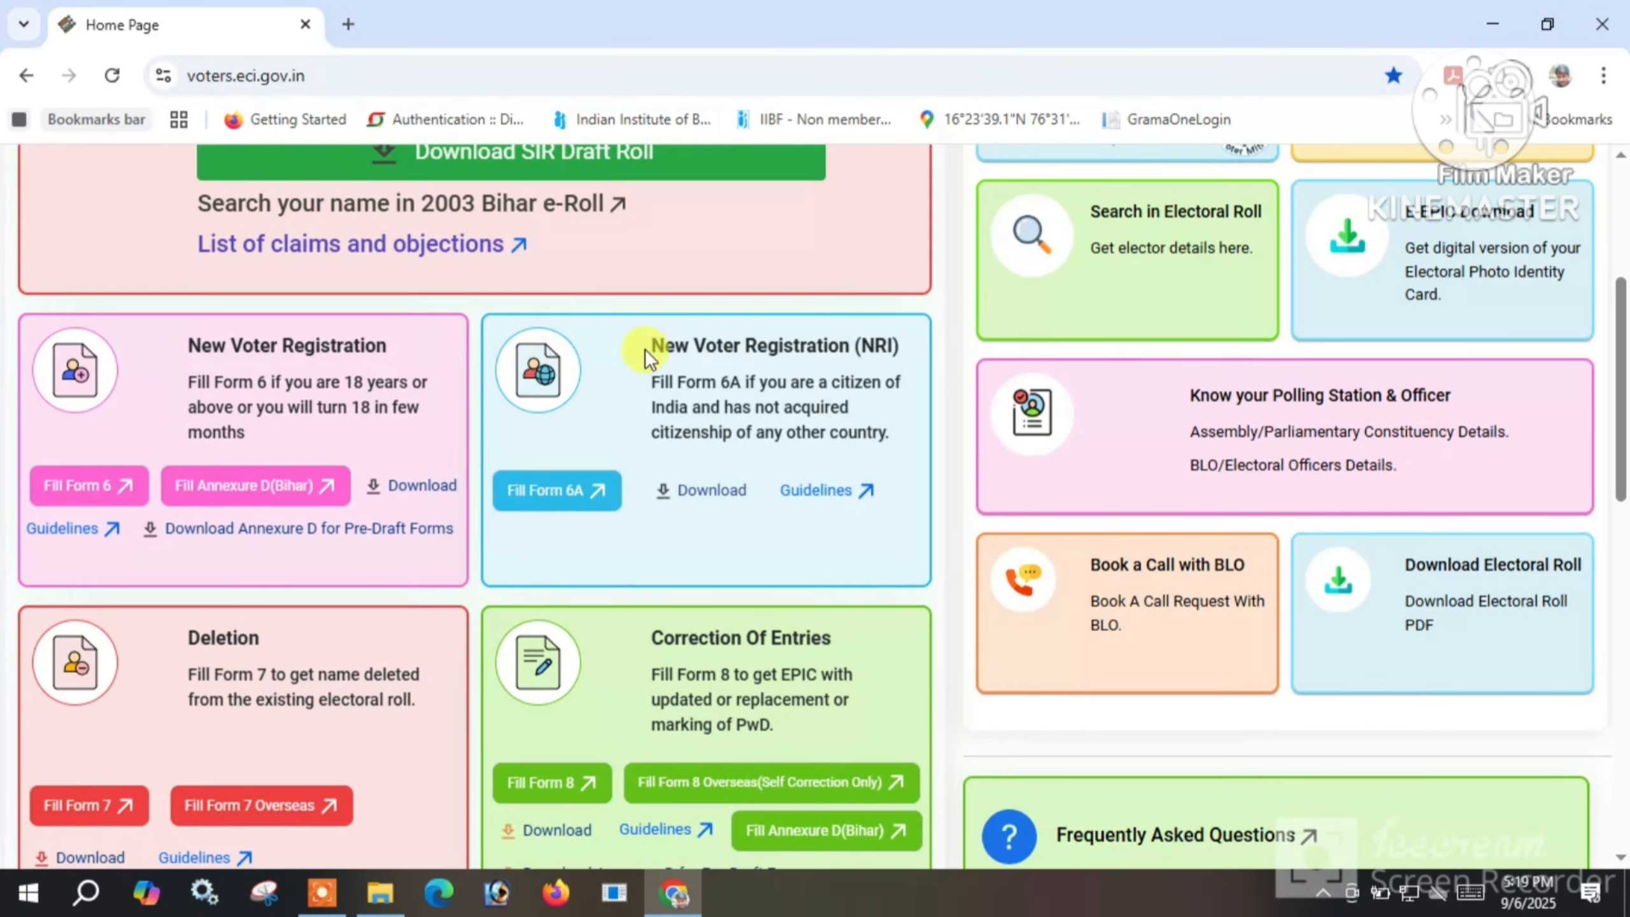
drag(653, 338, 869, 351)
double_click(870, 349)
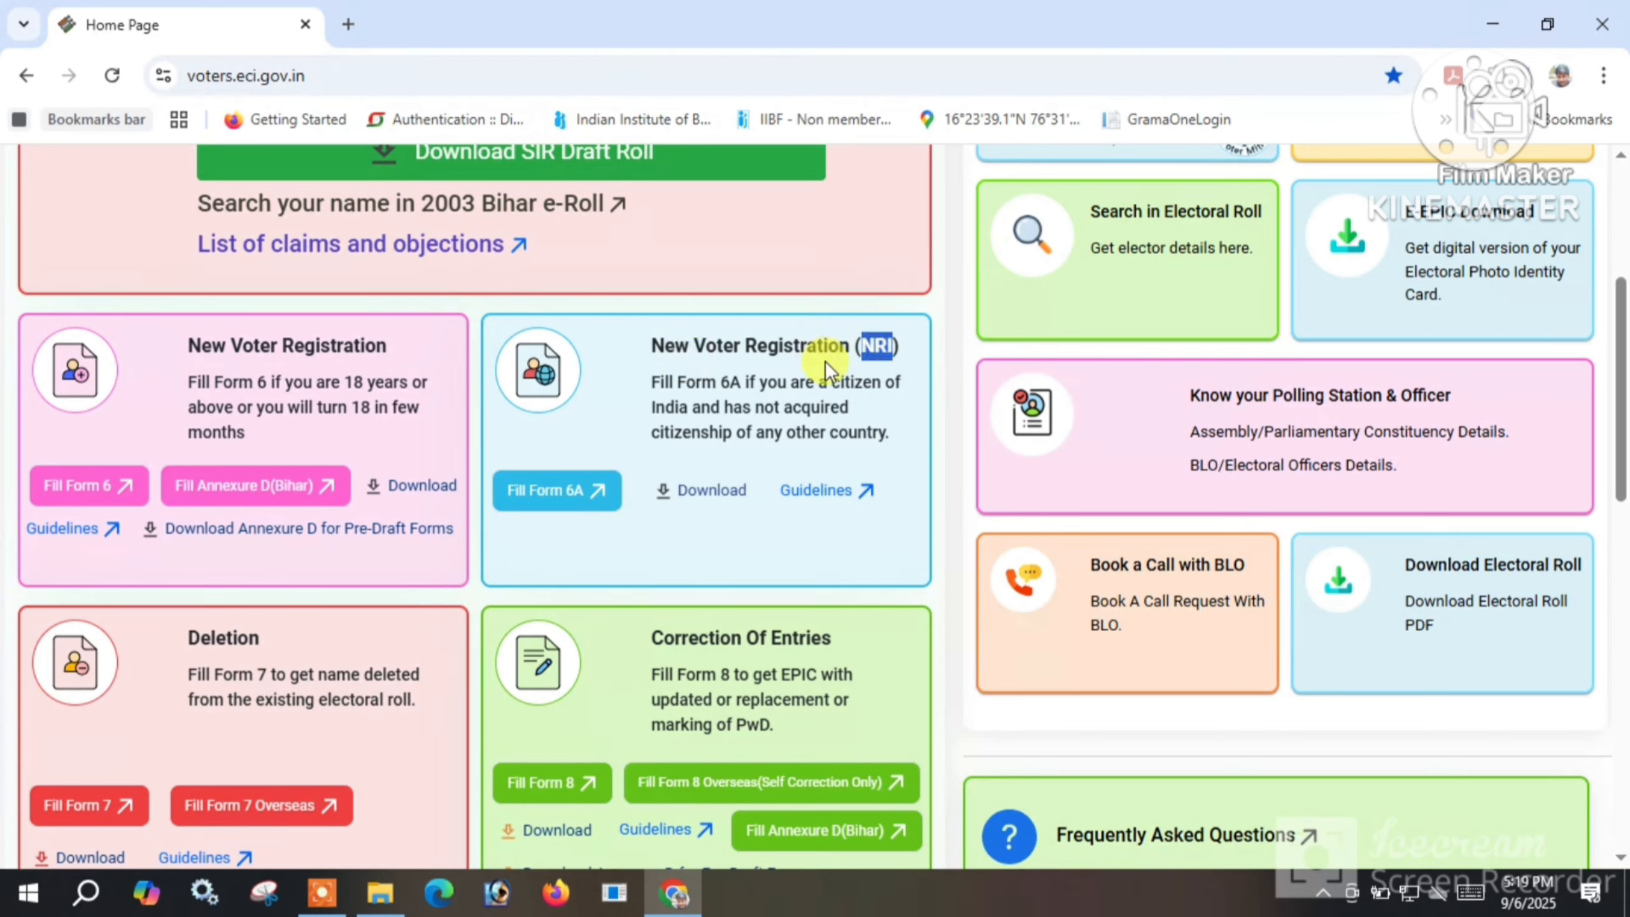
click(716, 426)
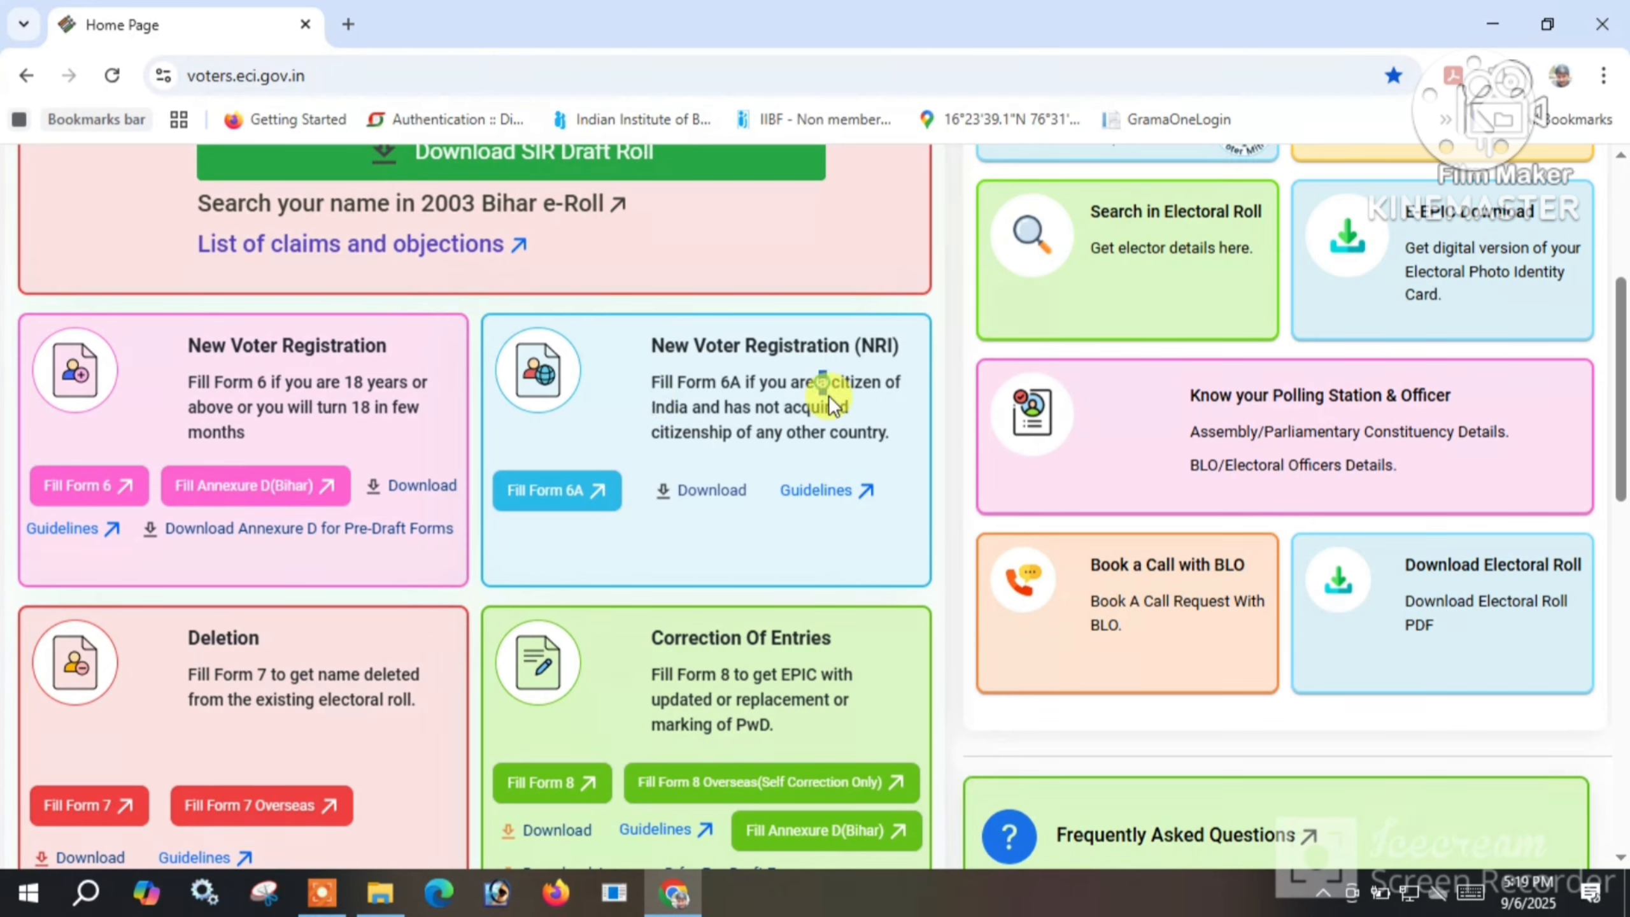
drag(820, 384, 899, 437)
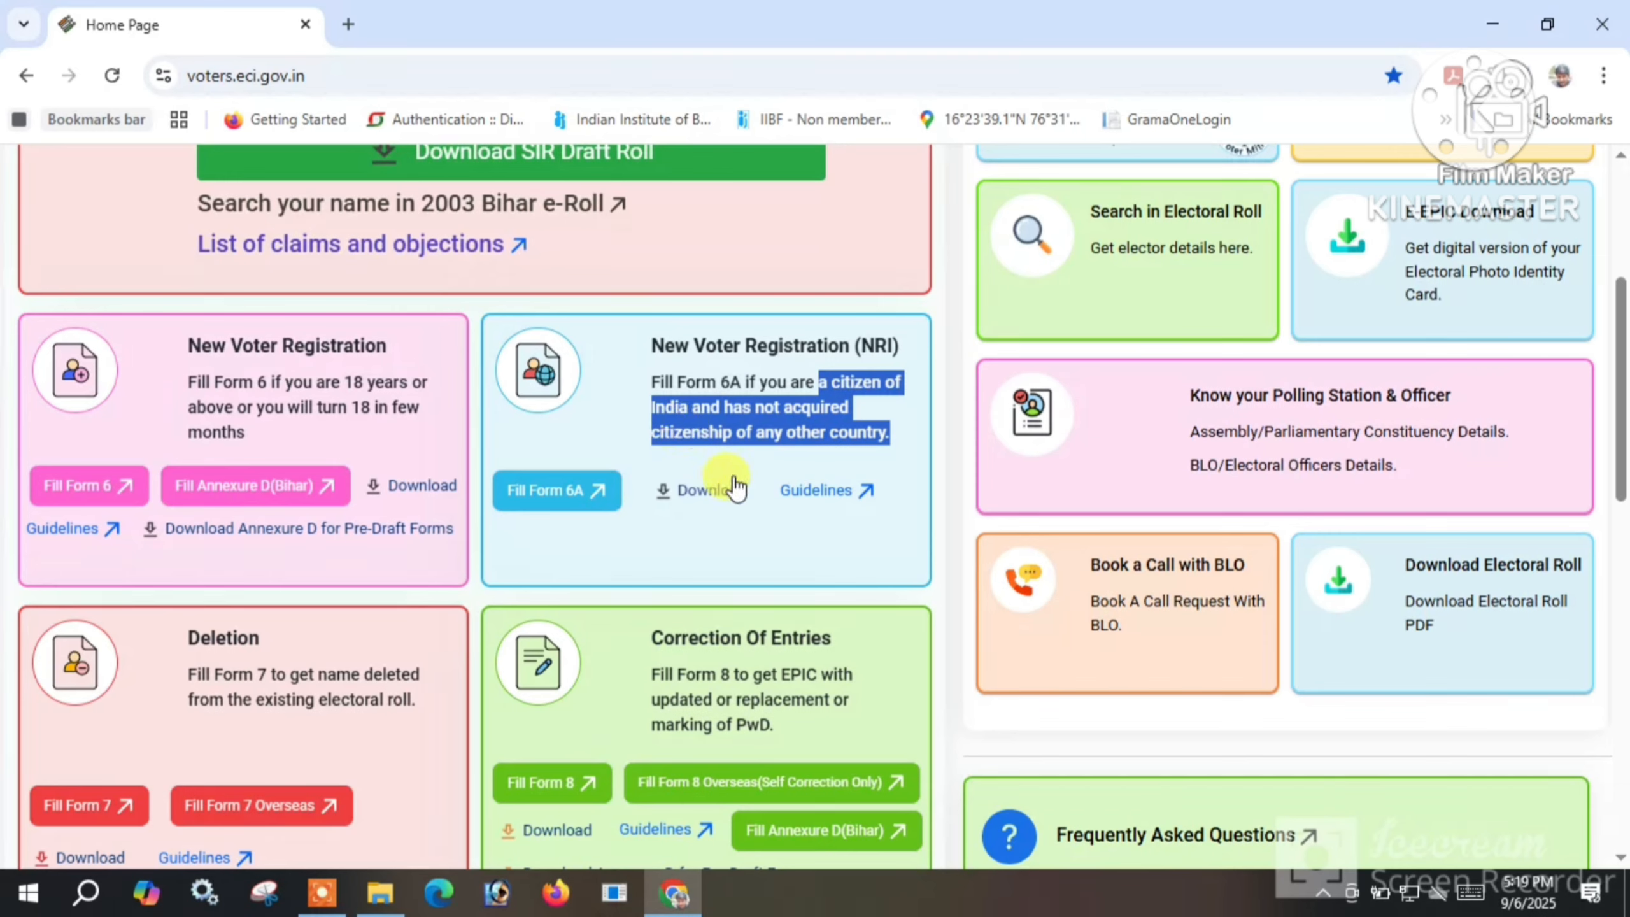
click(747, 427)
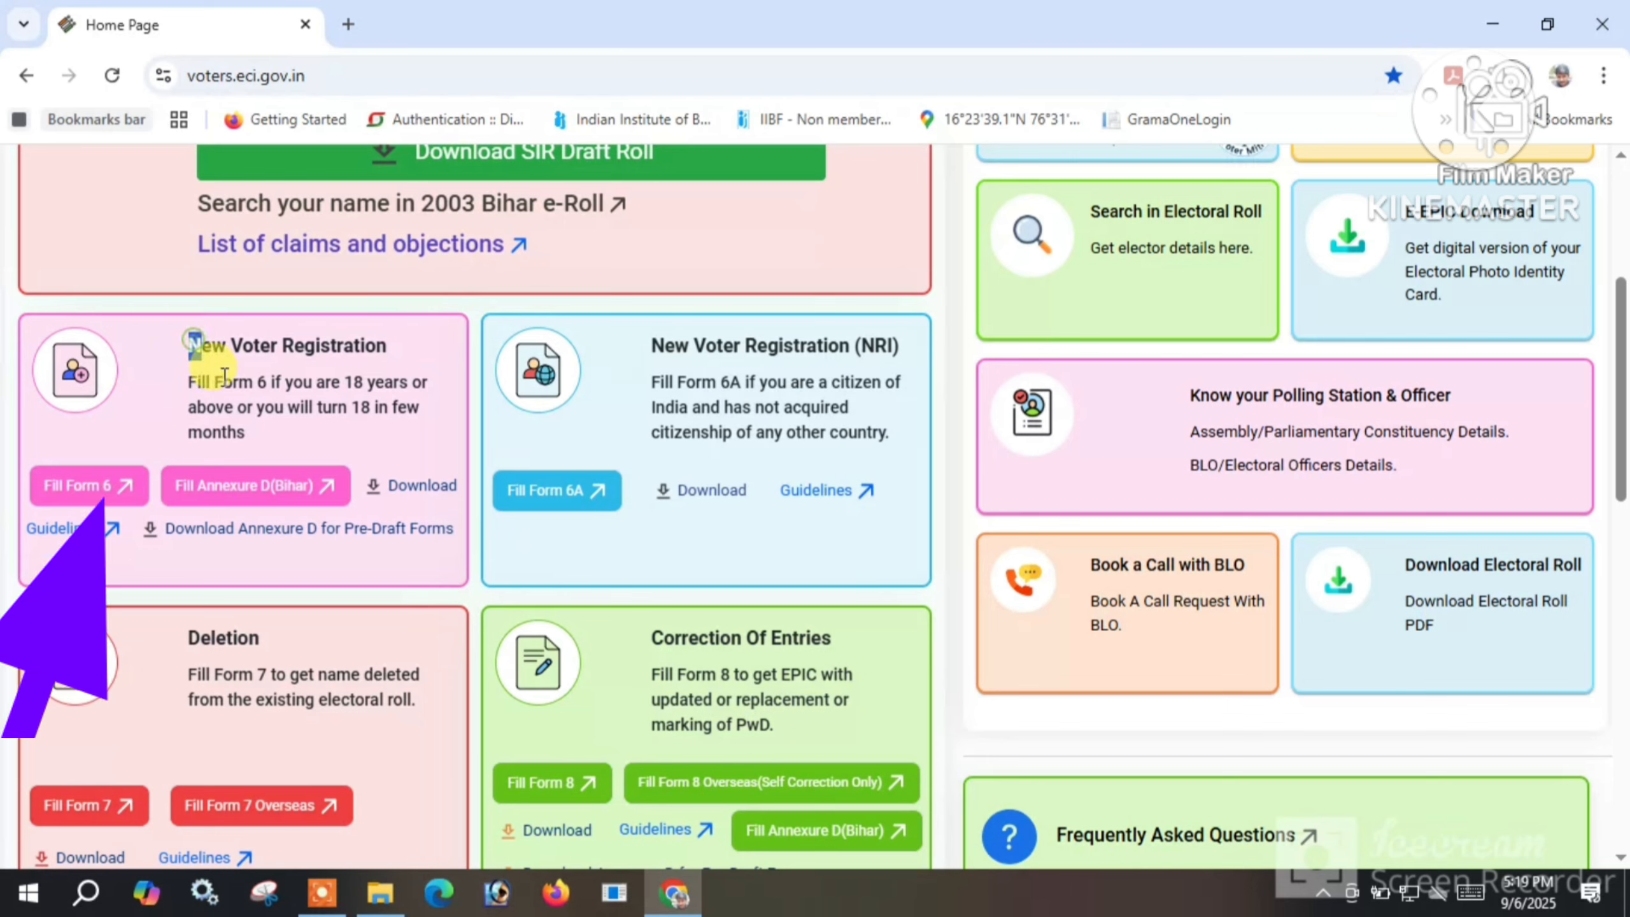
Read the New Voter Registration eligibility text and open Form 6 for filling in
drag(195, 338, 271, 426)
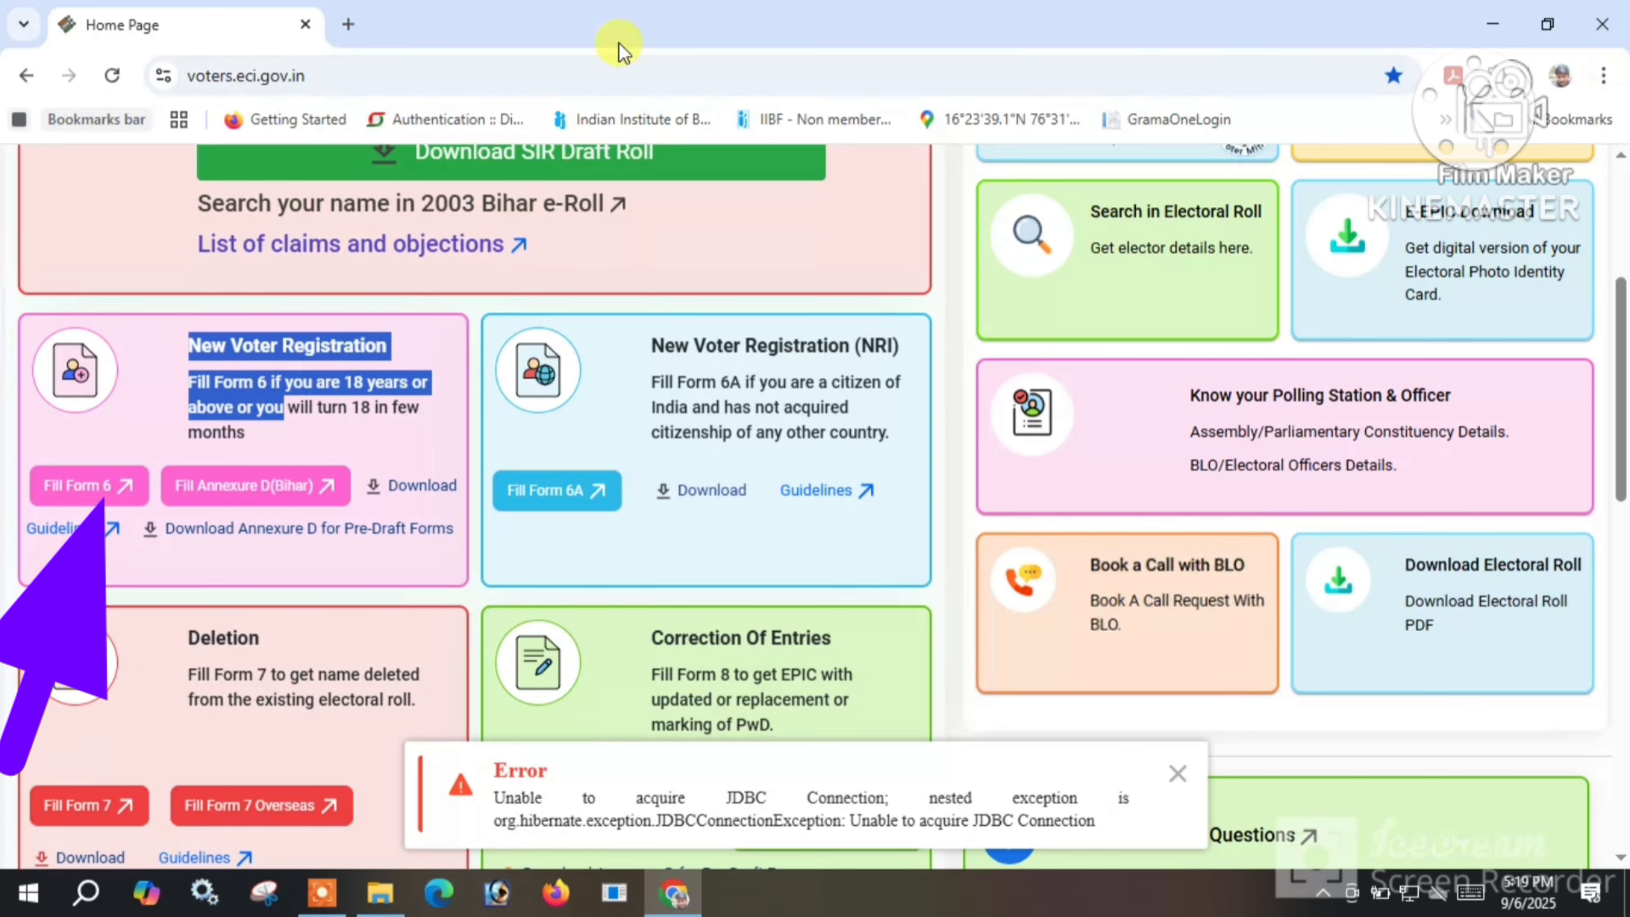
click(243, 429)
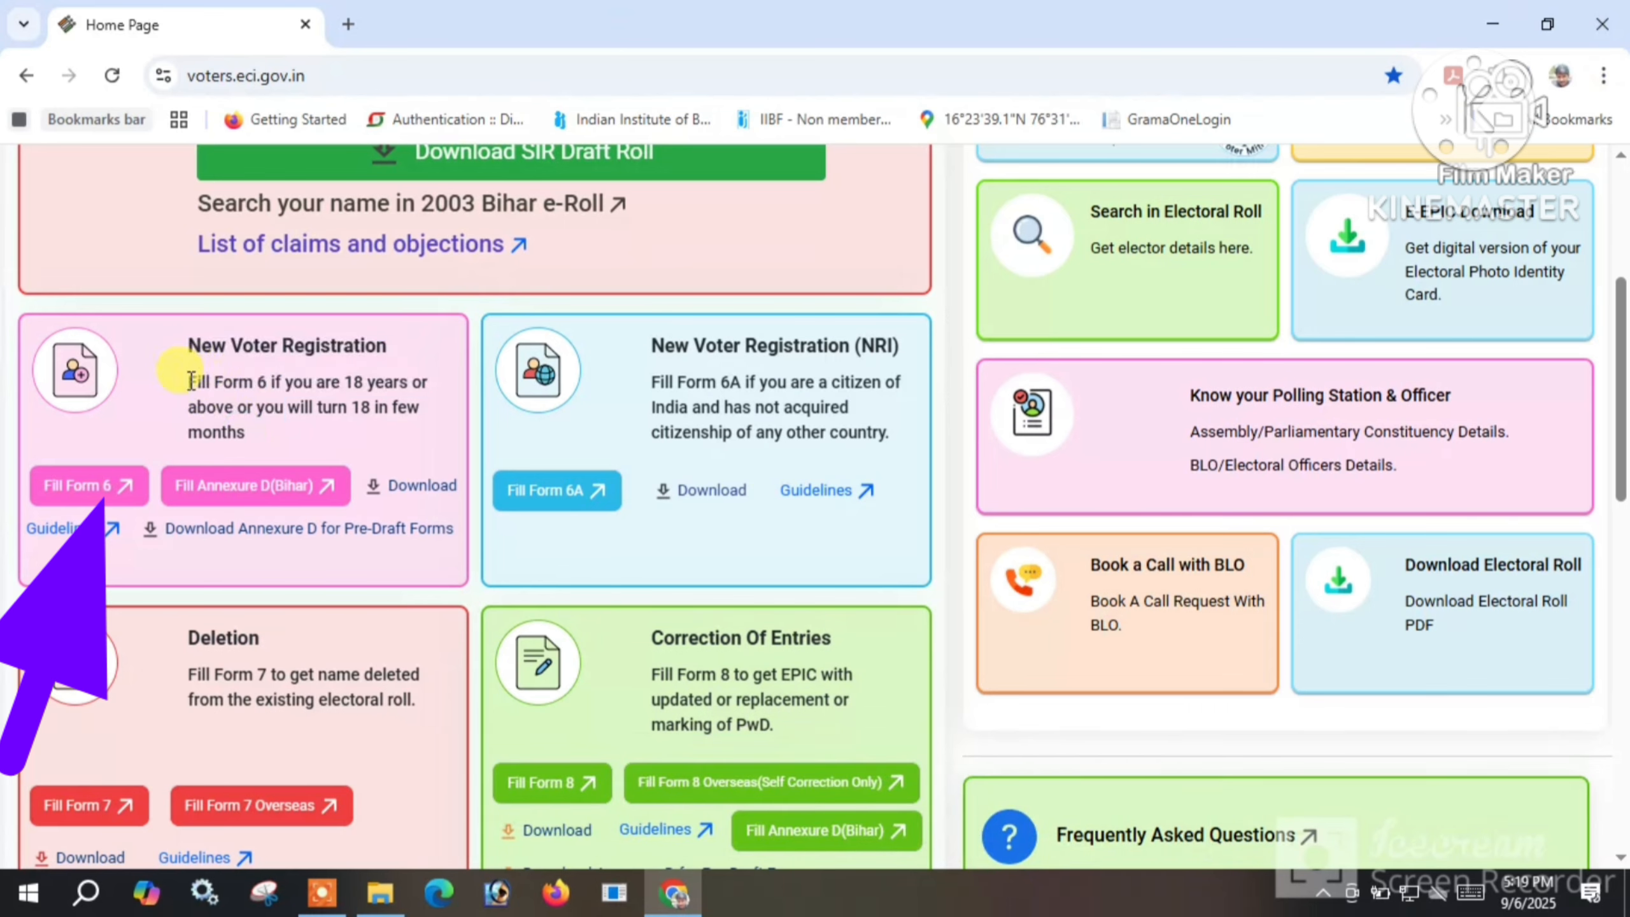
drag(190, 382, 245, 433)
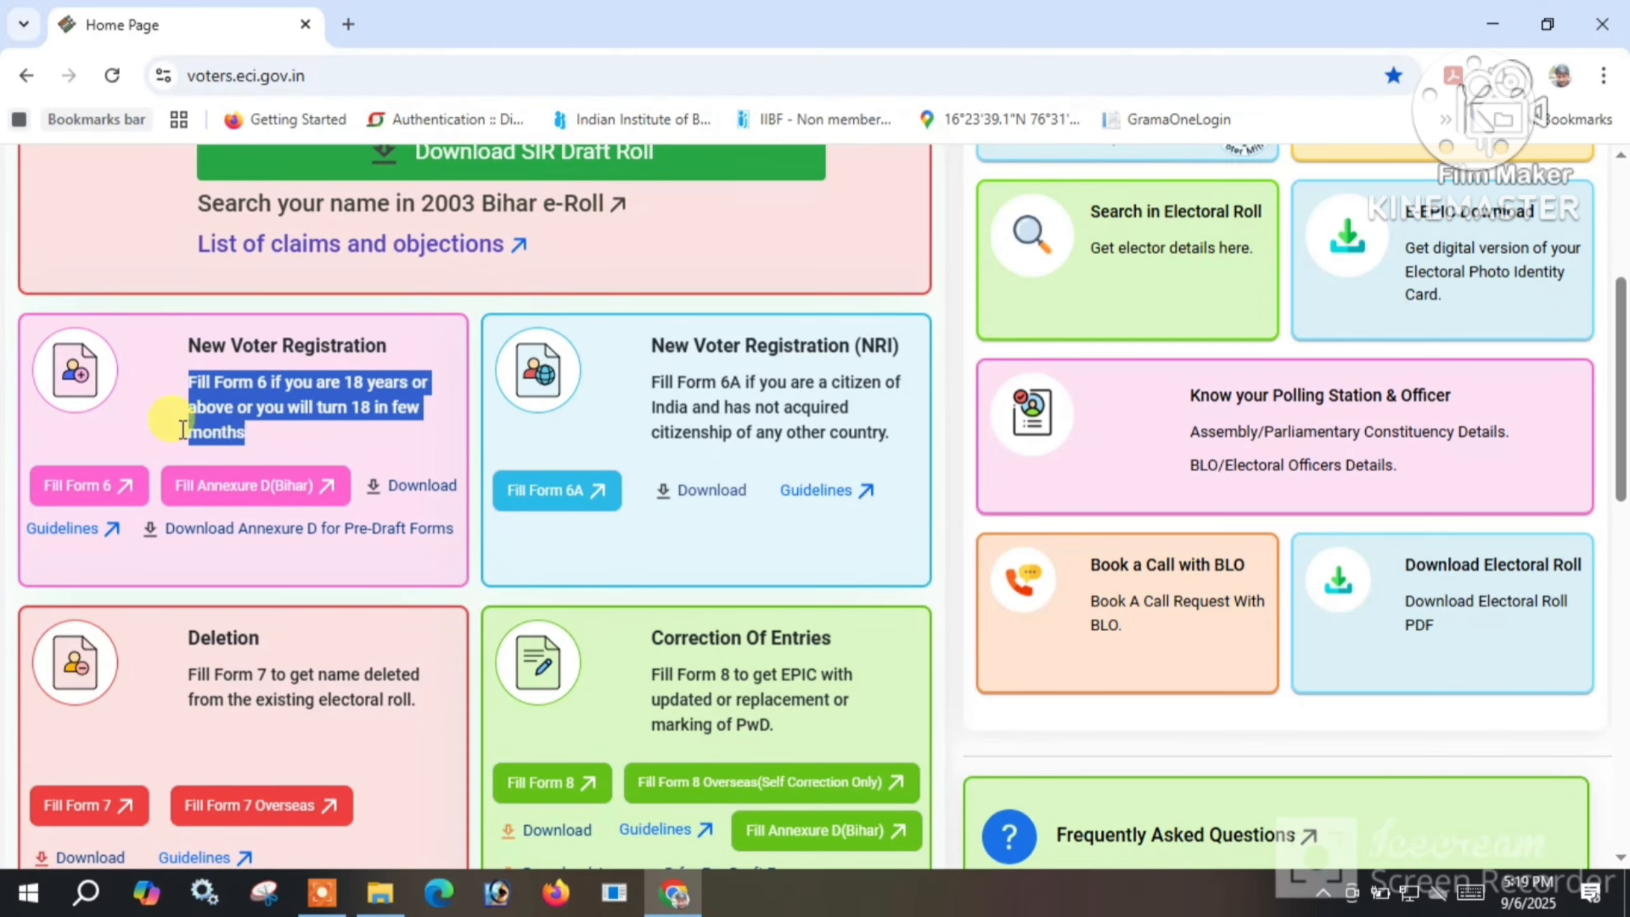
click(59, 488)
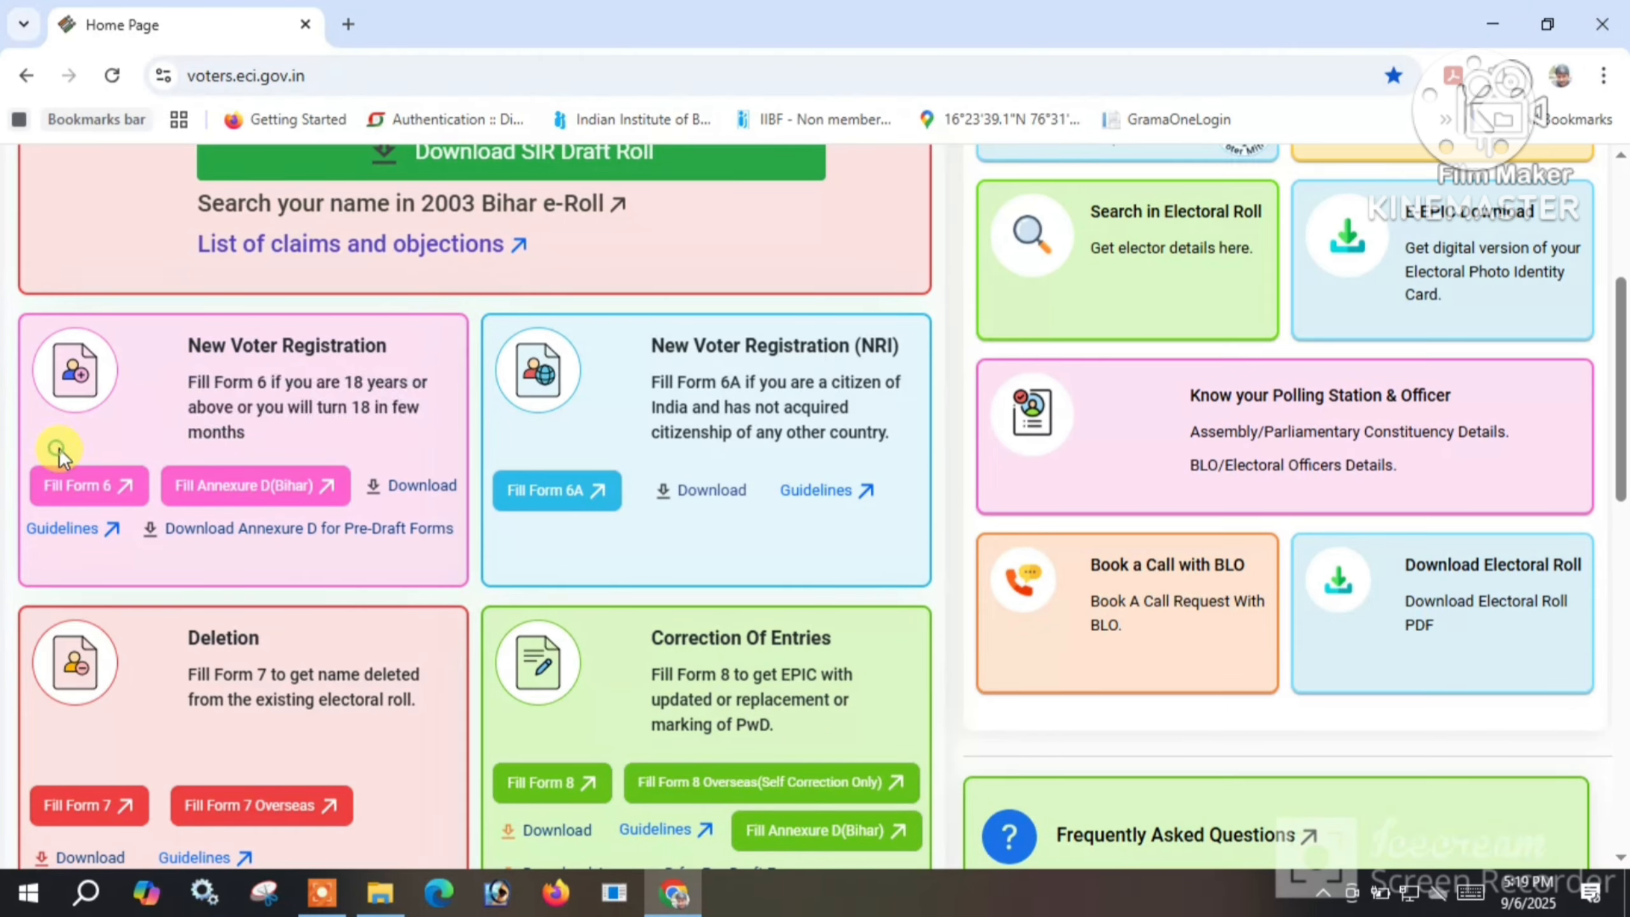
click(83, 501)
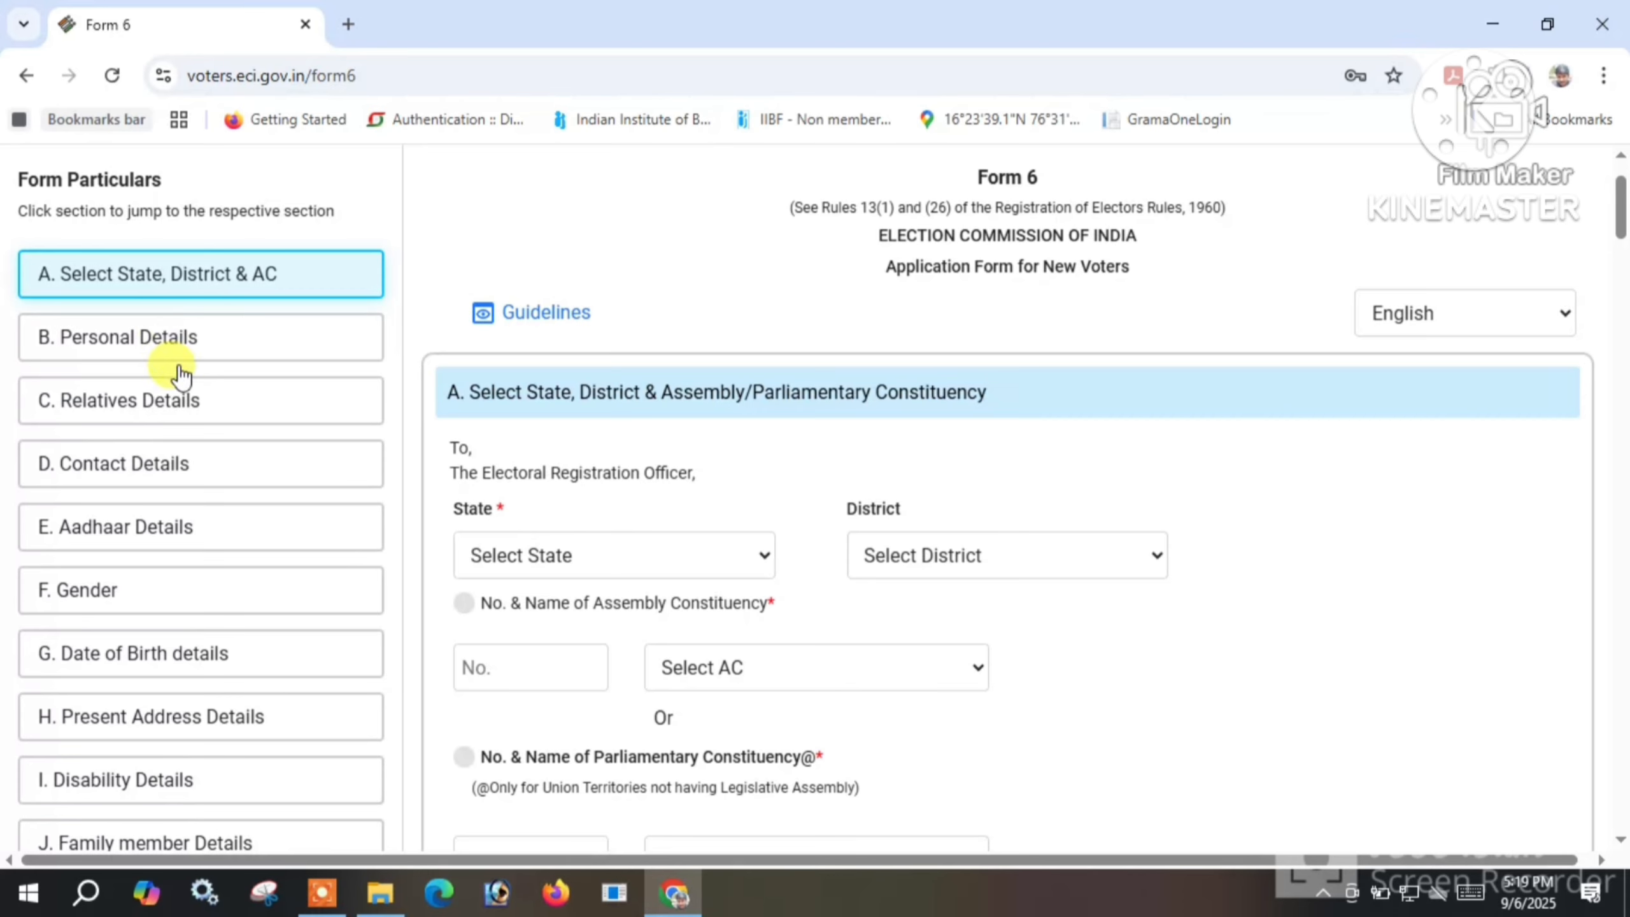
Examine the Personal Details section and the state, district and constituency choices in section A of Form 6
click(165, 350)
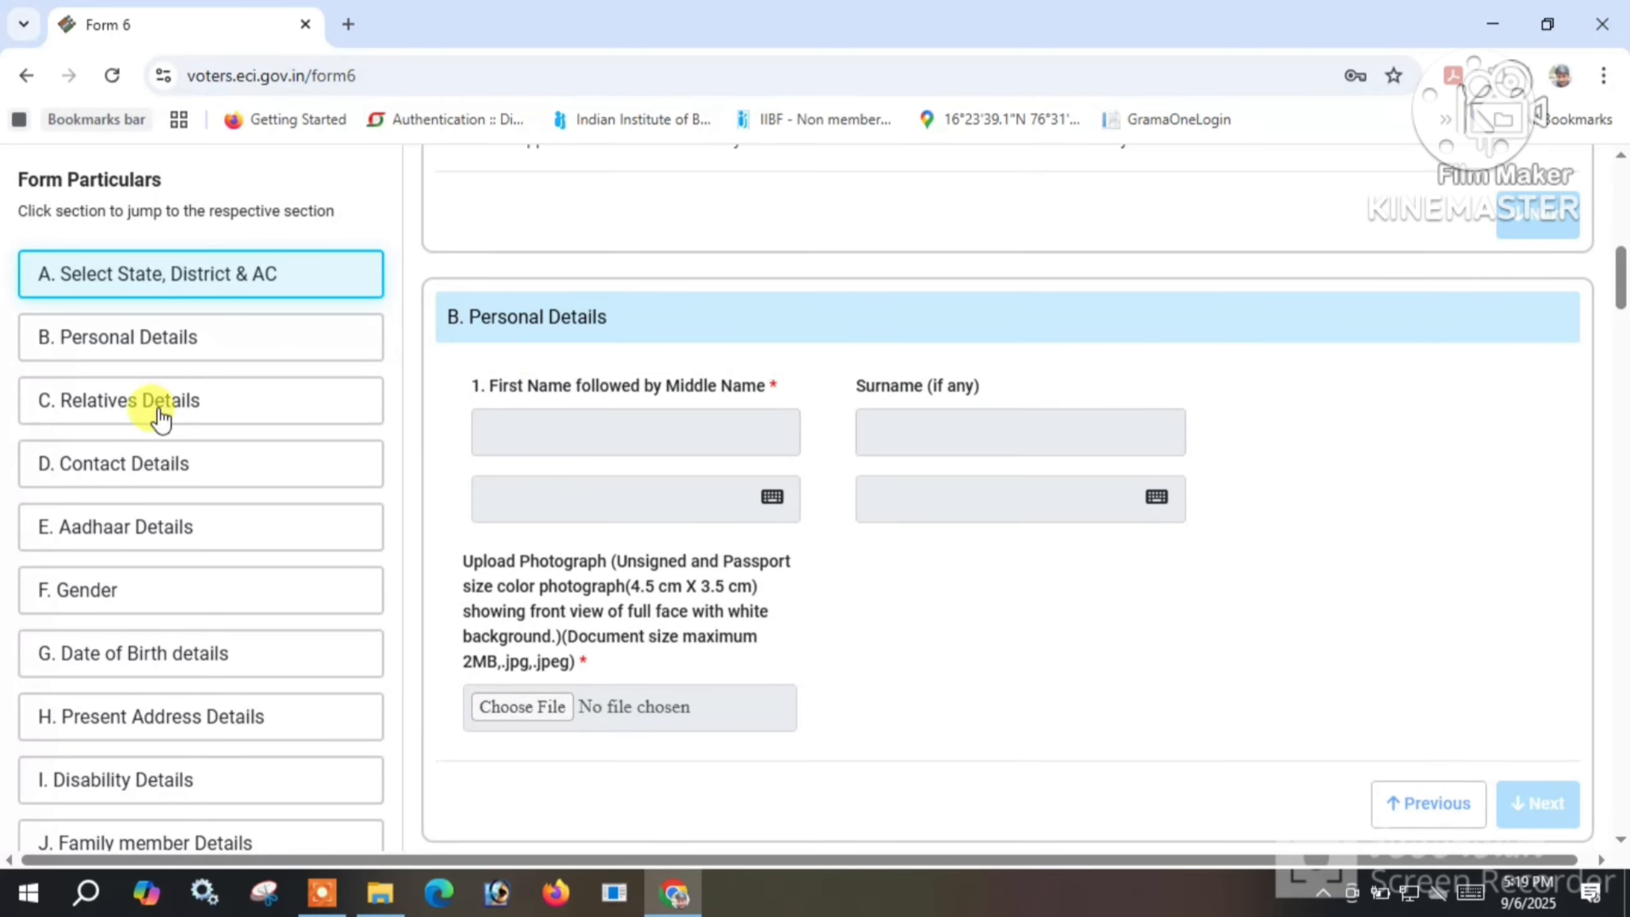
click(262, 283)
click(587, 478)
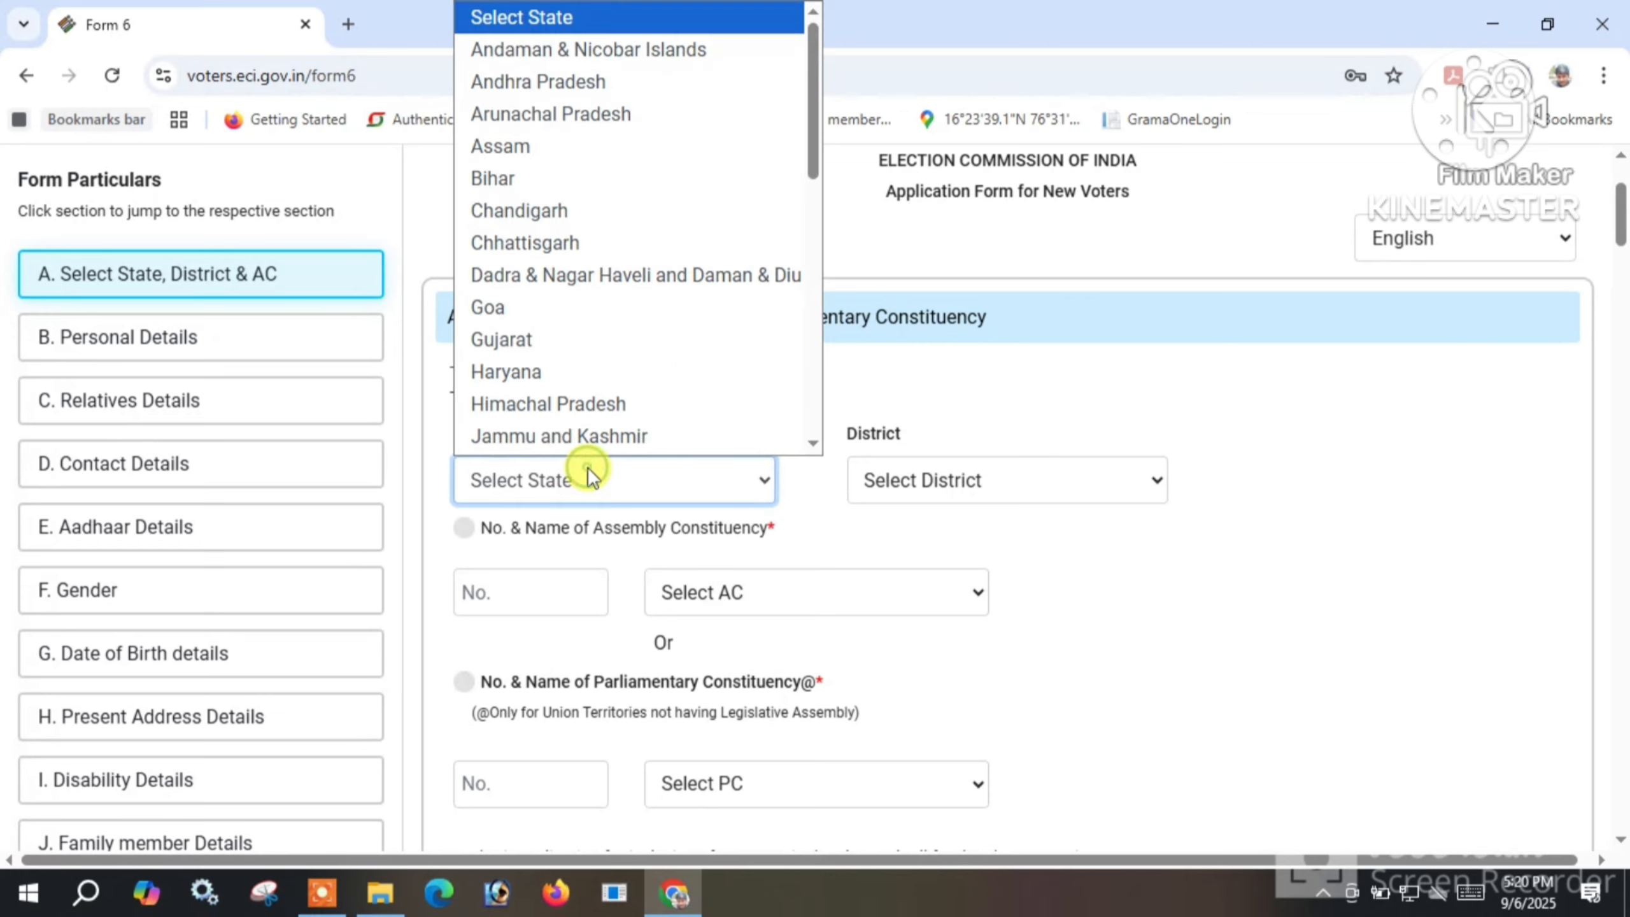
click(911, 475)
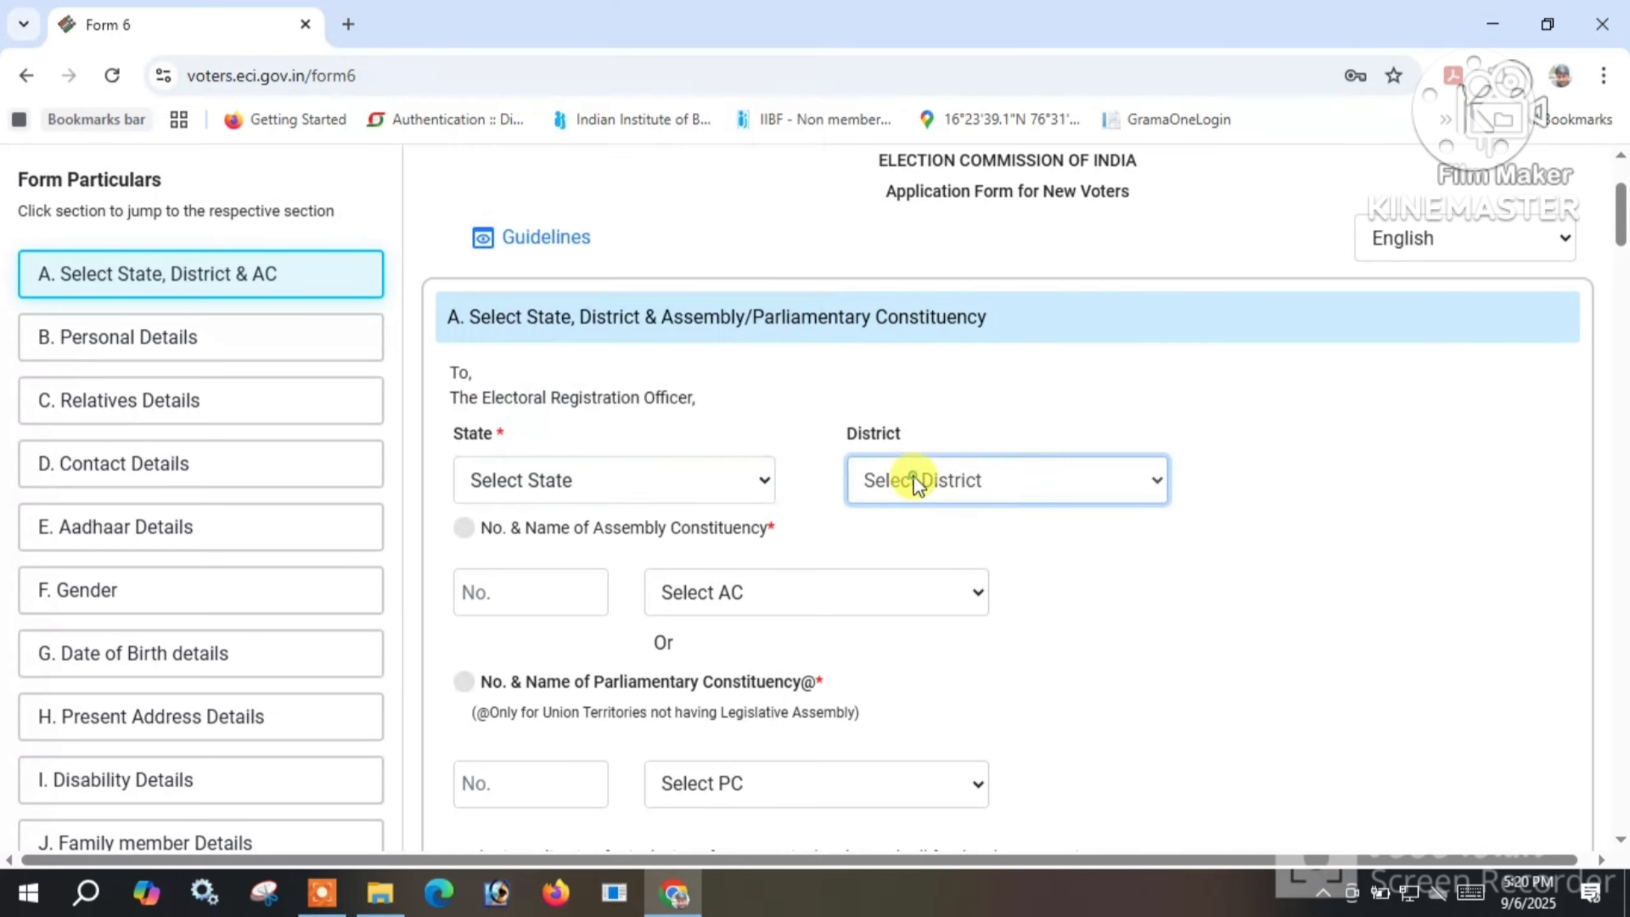
click(907, 472)
click(908, 474)
click(574, 476)
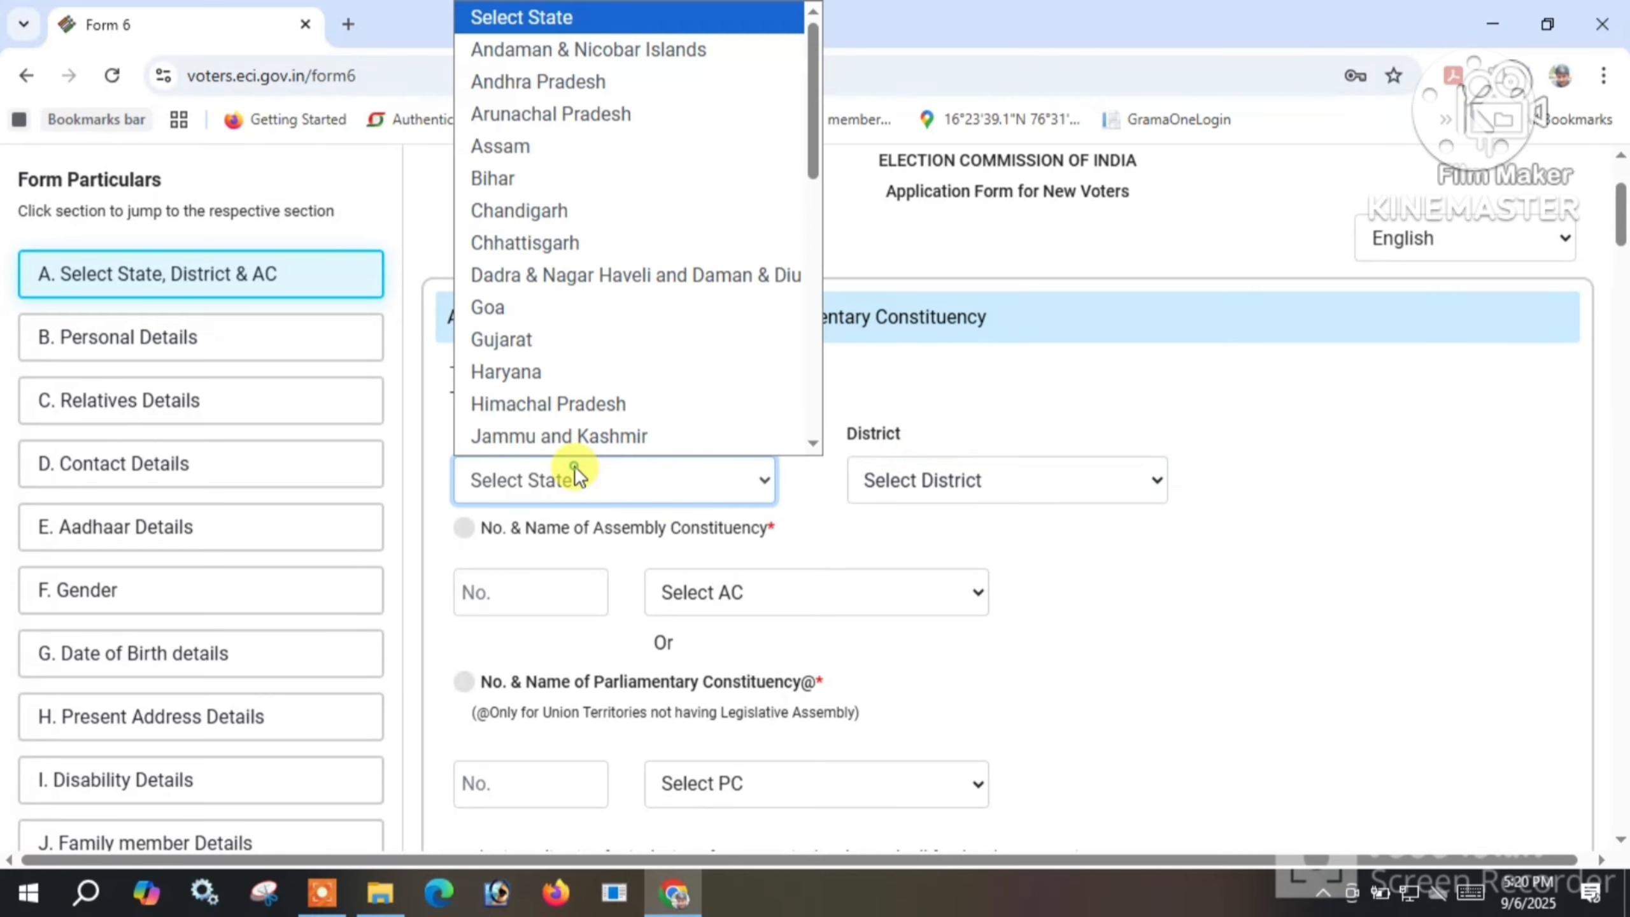
click(714, 575)
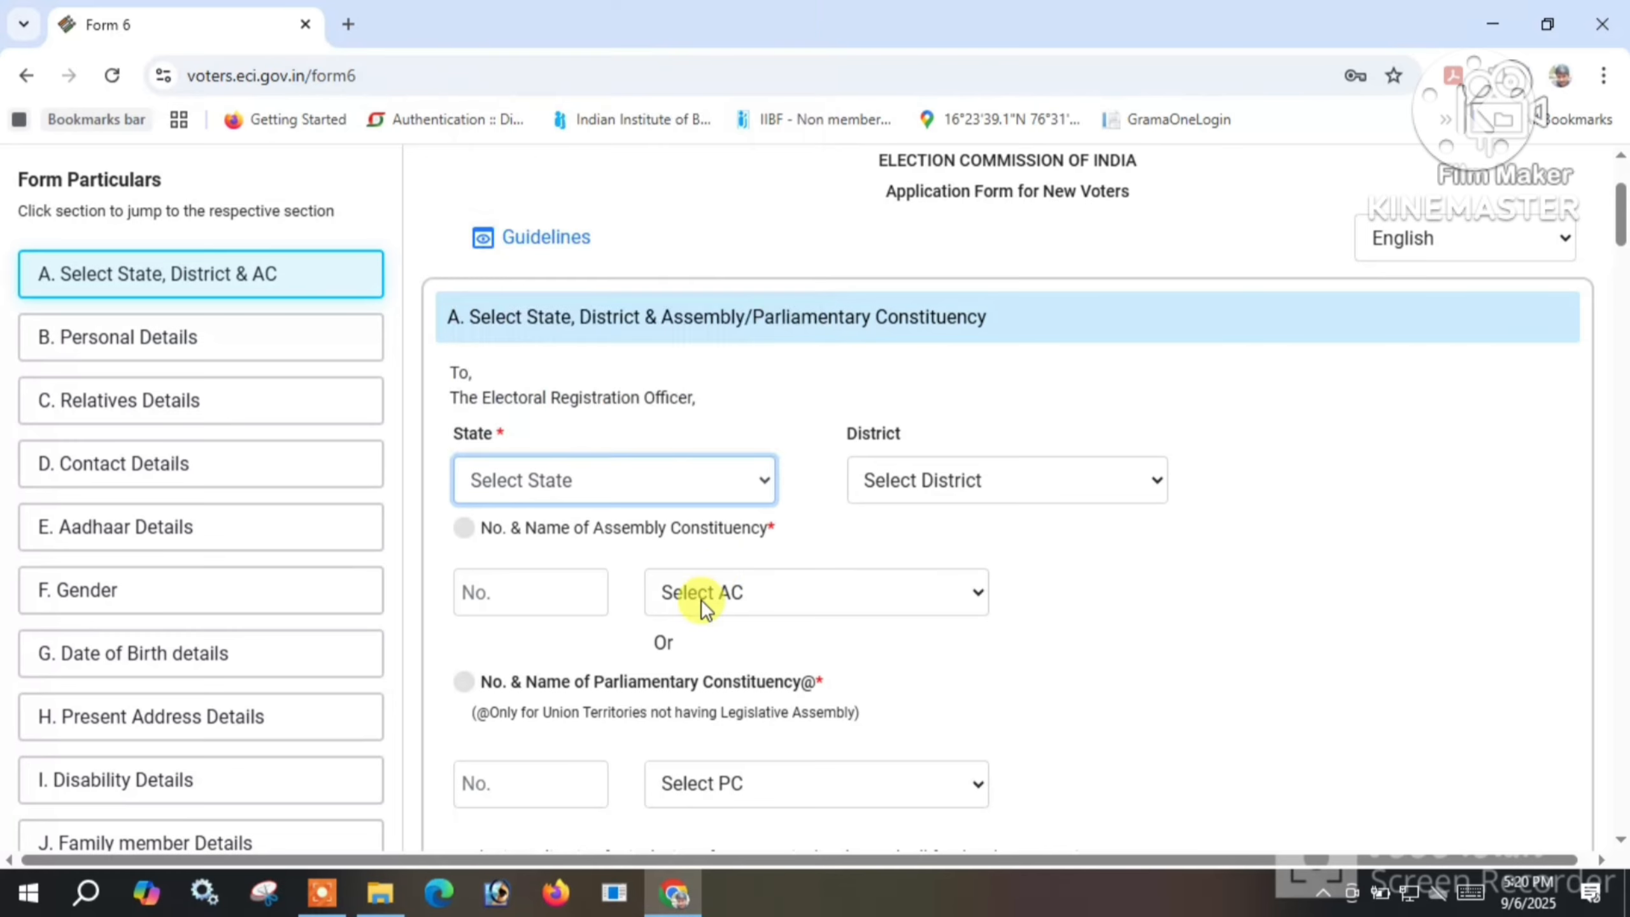
click(718, 588)
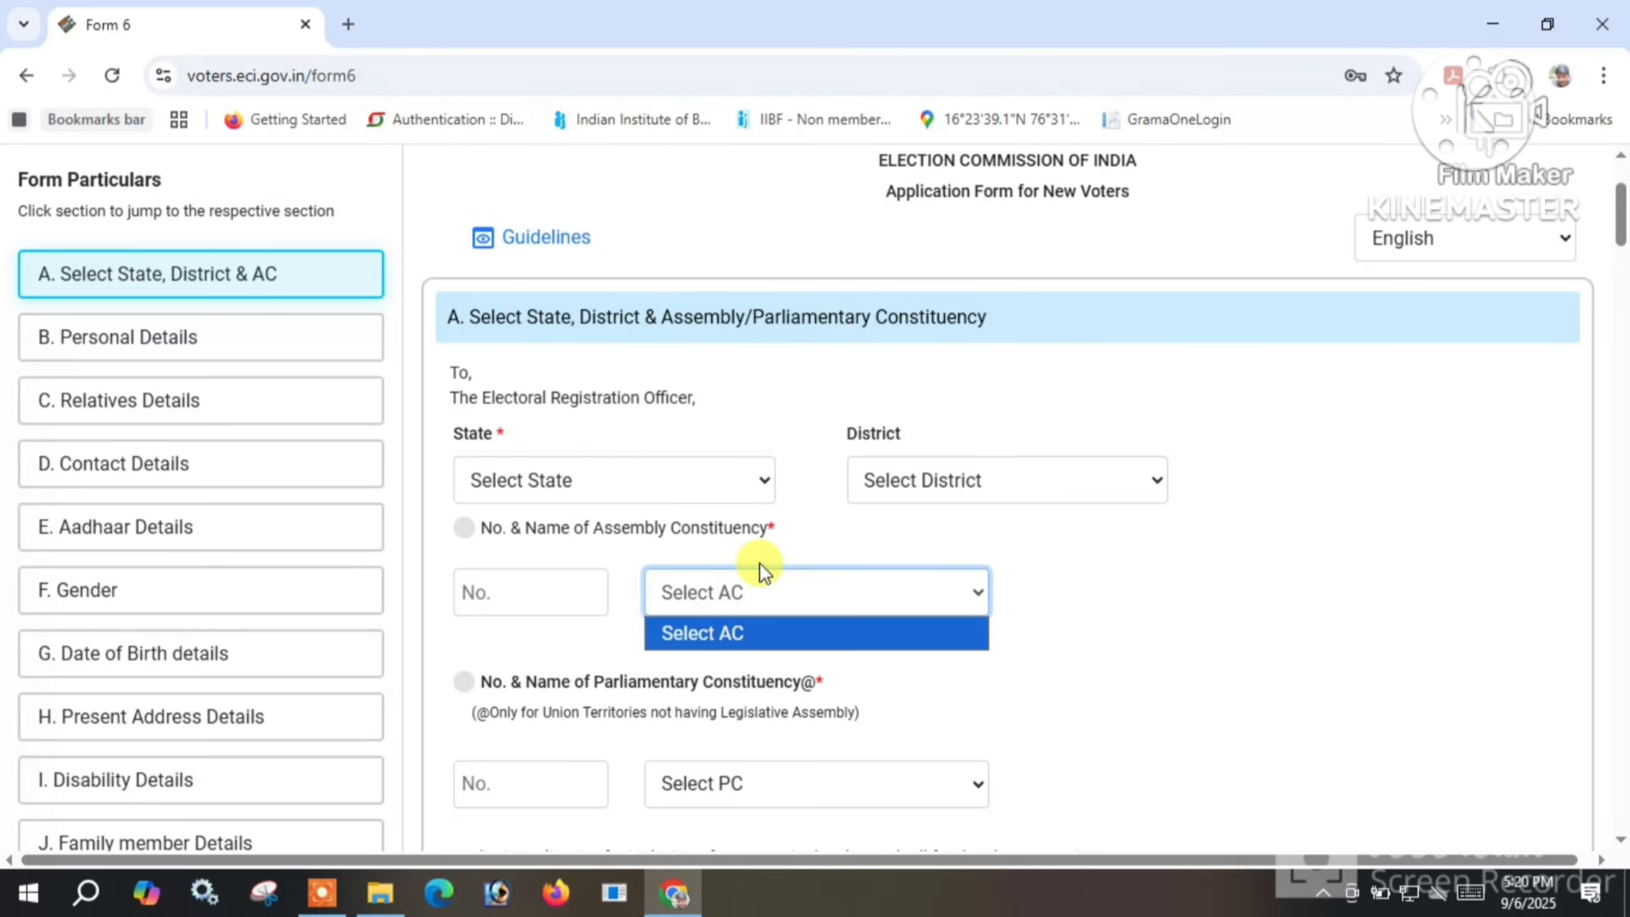
scroll(758, 563, down, 2)
scroll(698, 530, down, 2)
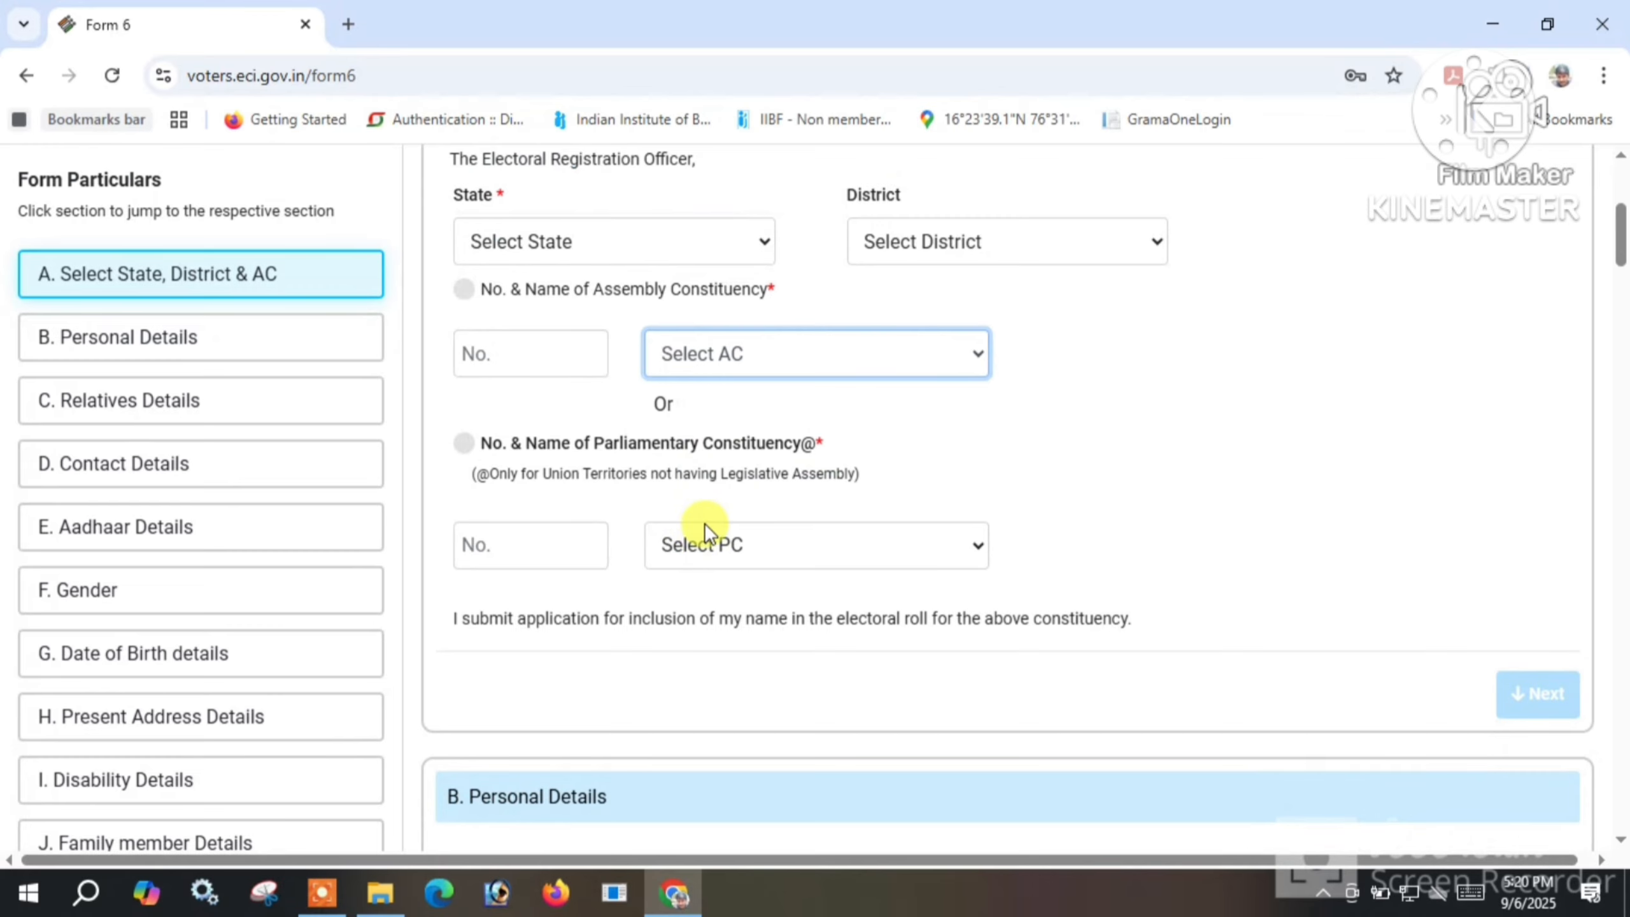
scroll(704, 526, down, 2)
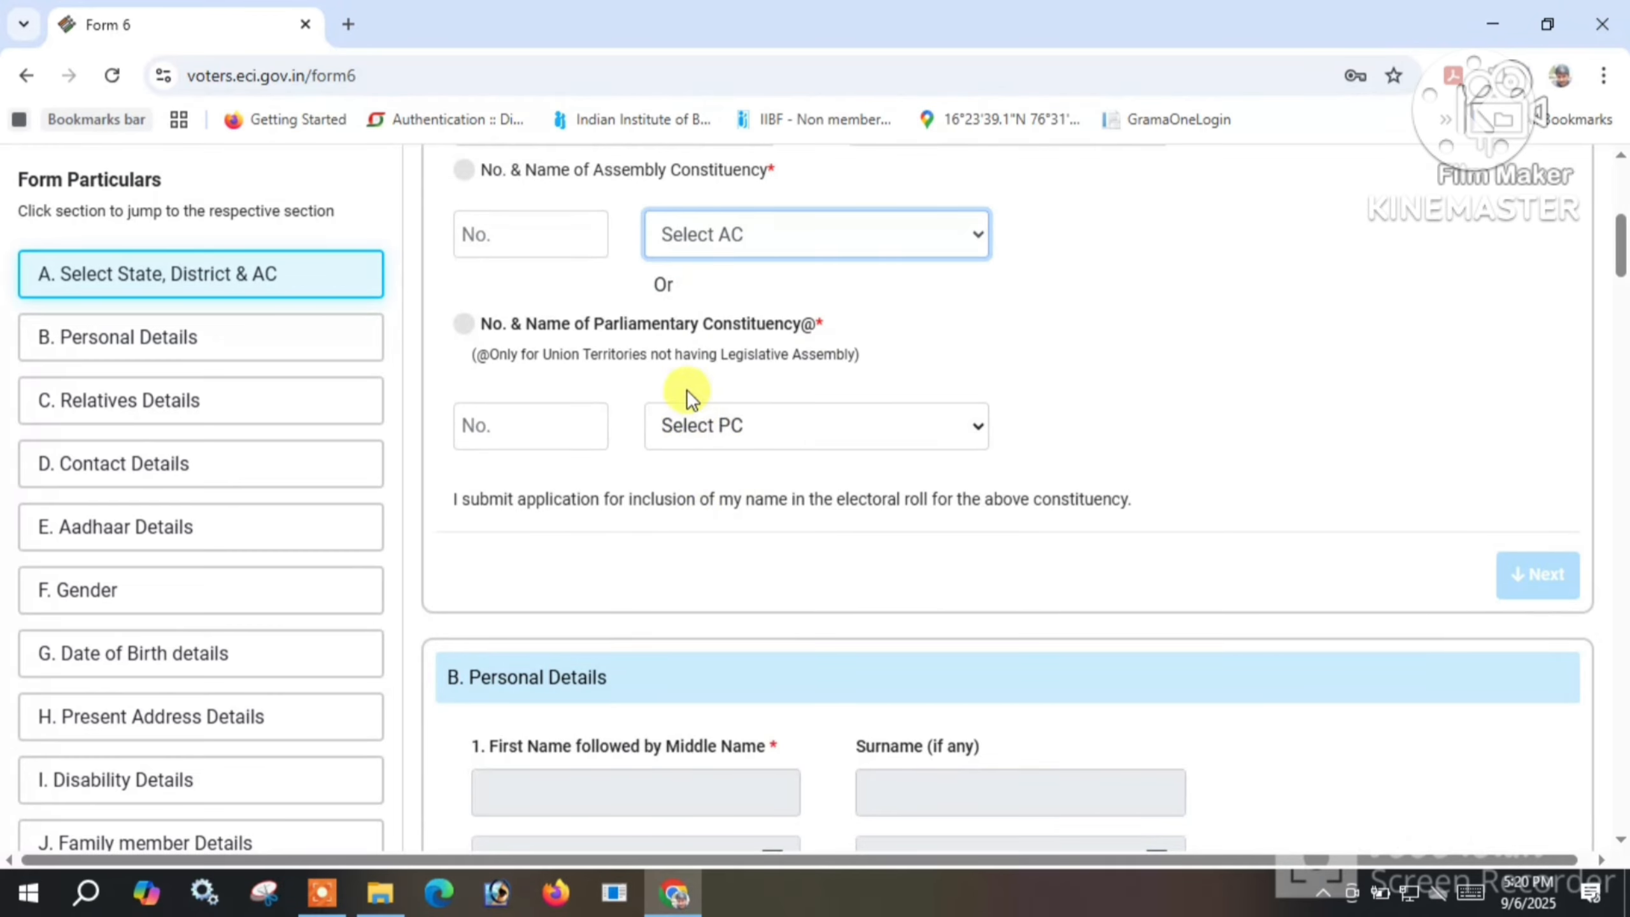
scroll(444, 377, up, 3)
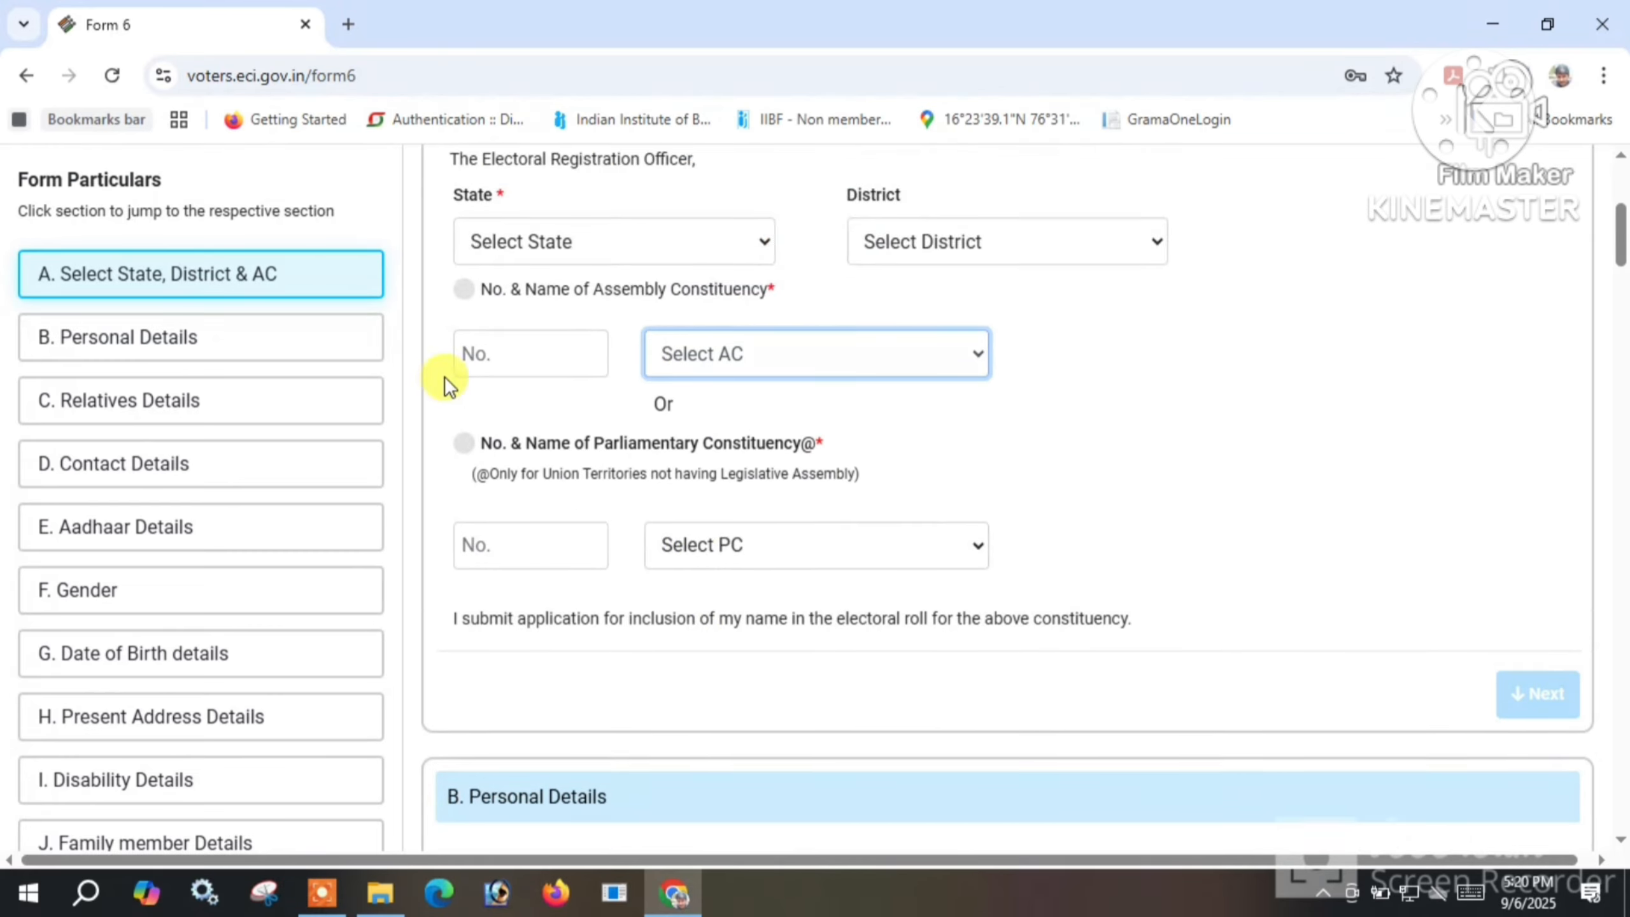
scroll(603, 433, down, 1)
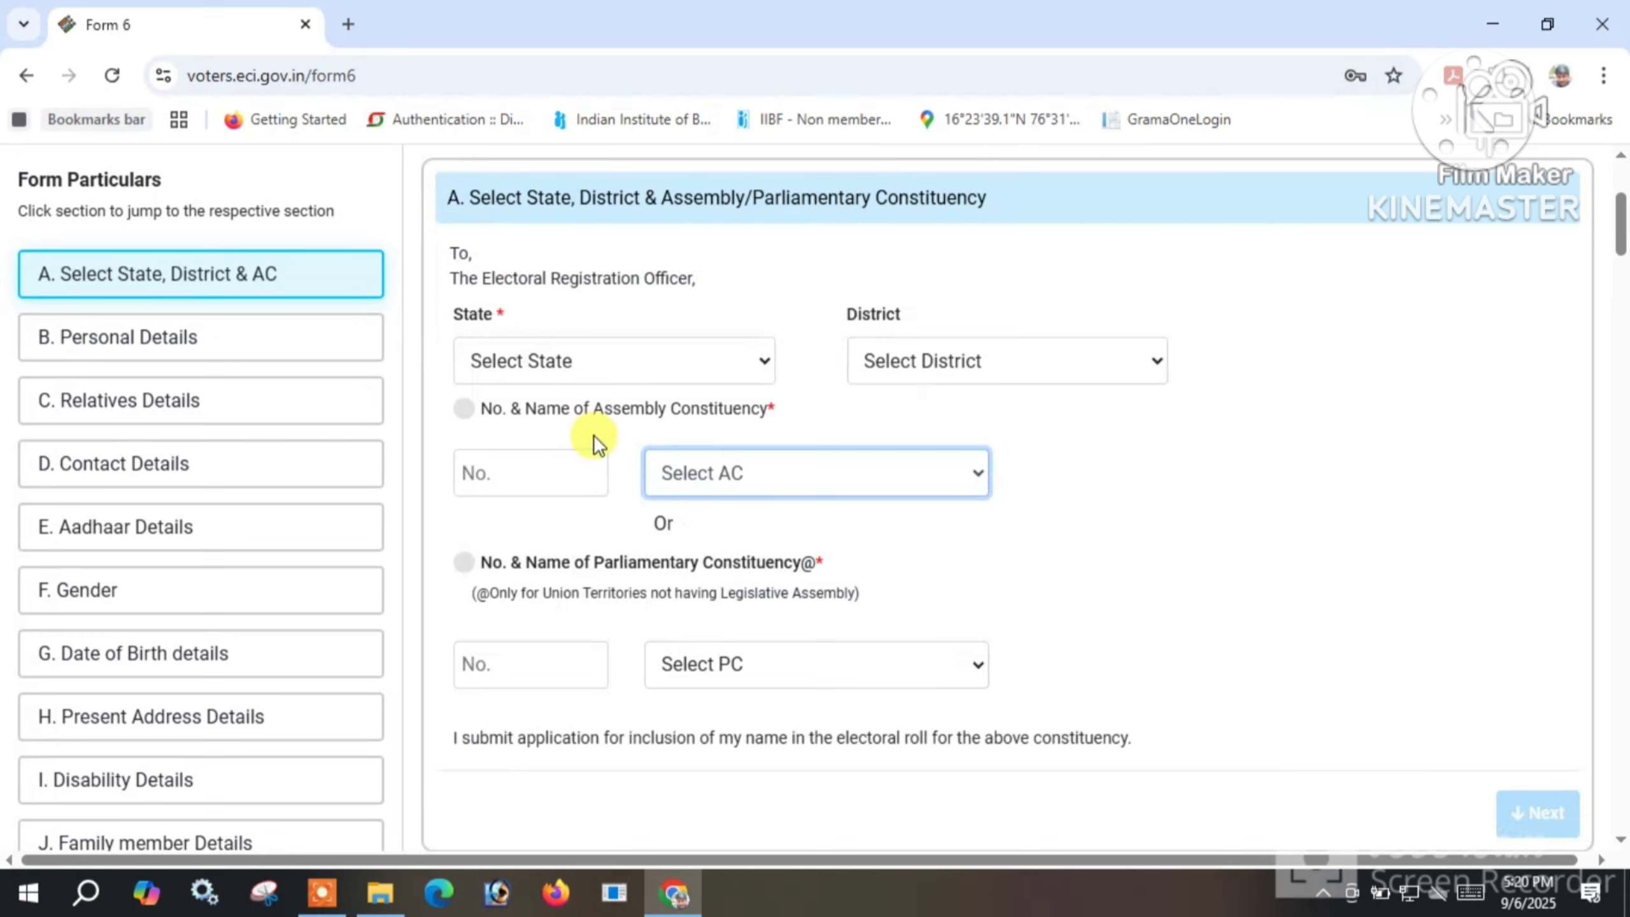
Revisit the Personal Details section, return to section A and check its assembly and parliamentary constituency fields
click(112, 343)
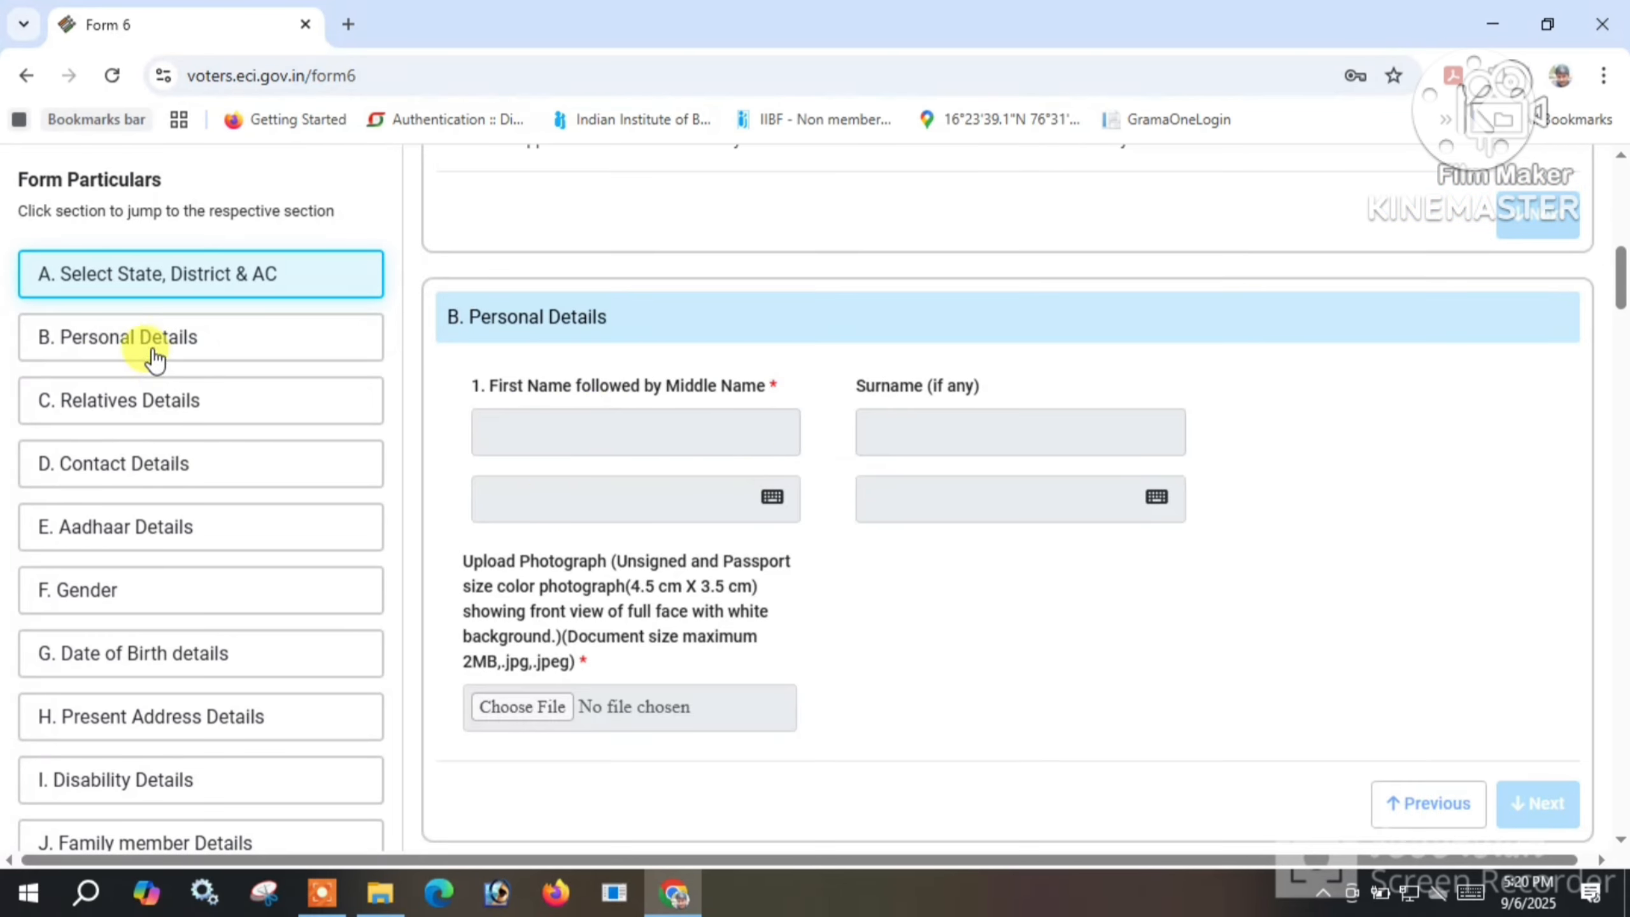
click(148, 288)
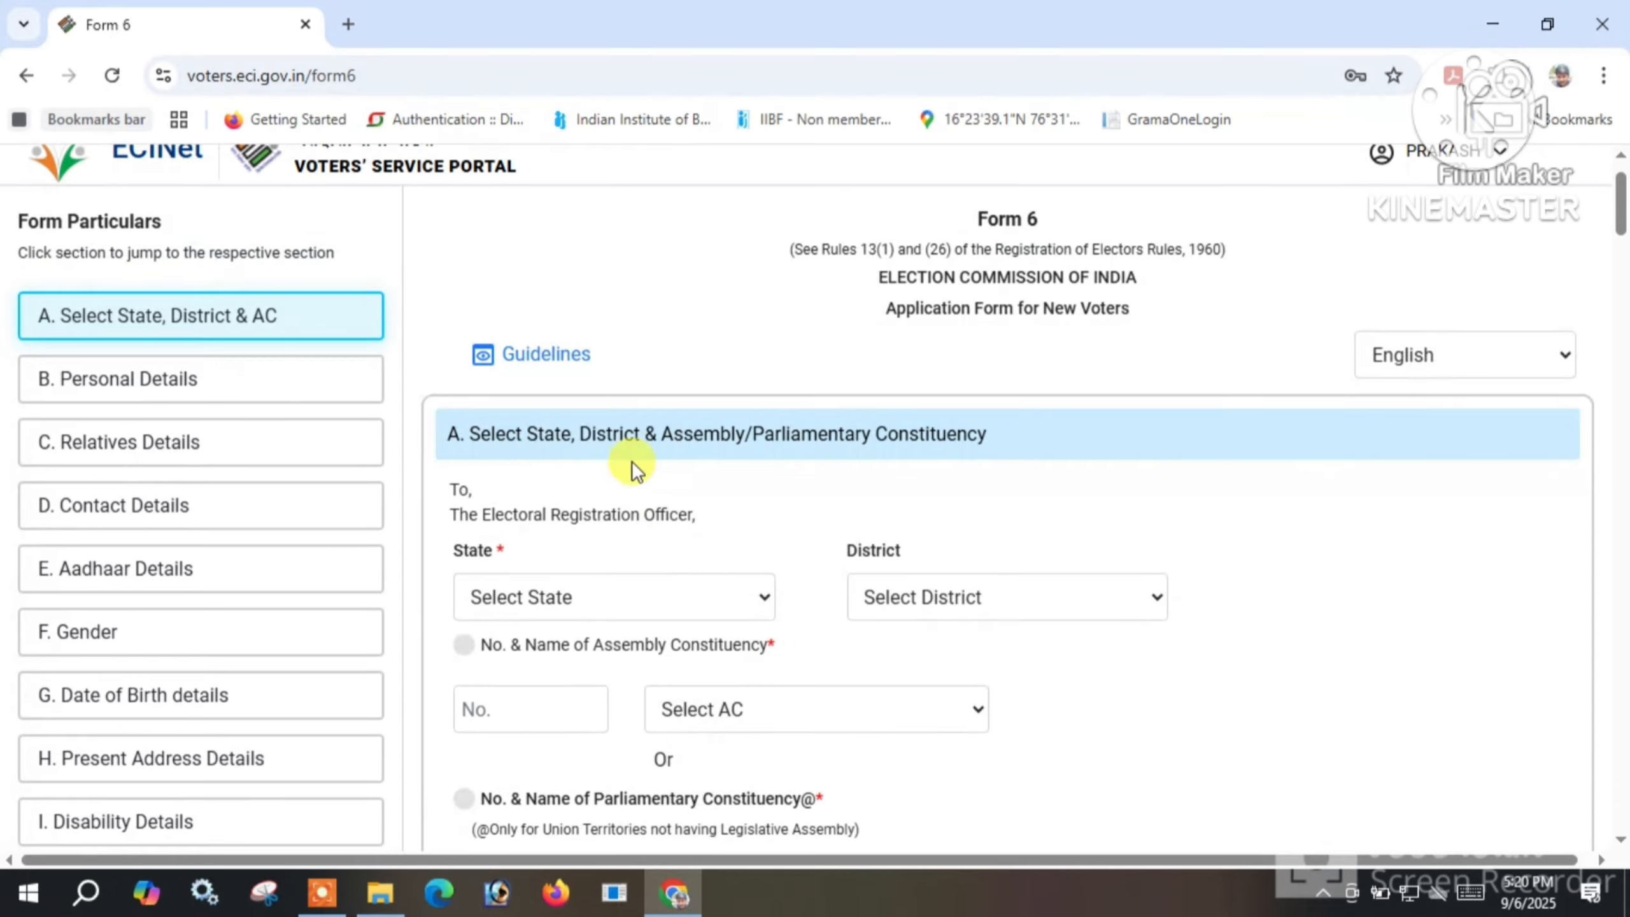
click(561, 601)
click(962, 709)
scroll(966, 690, down, 2)
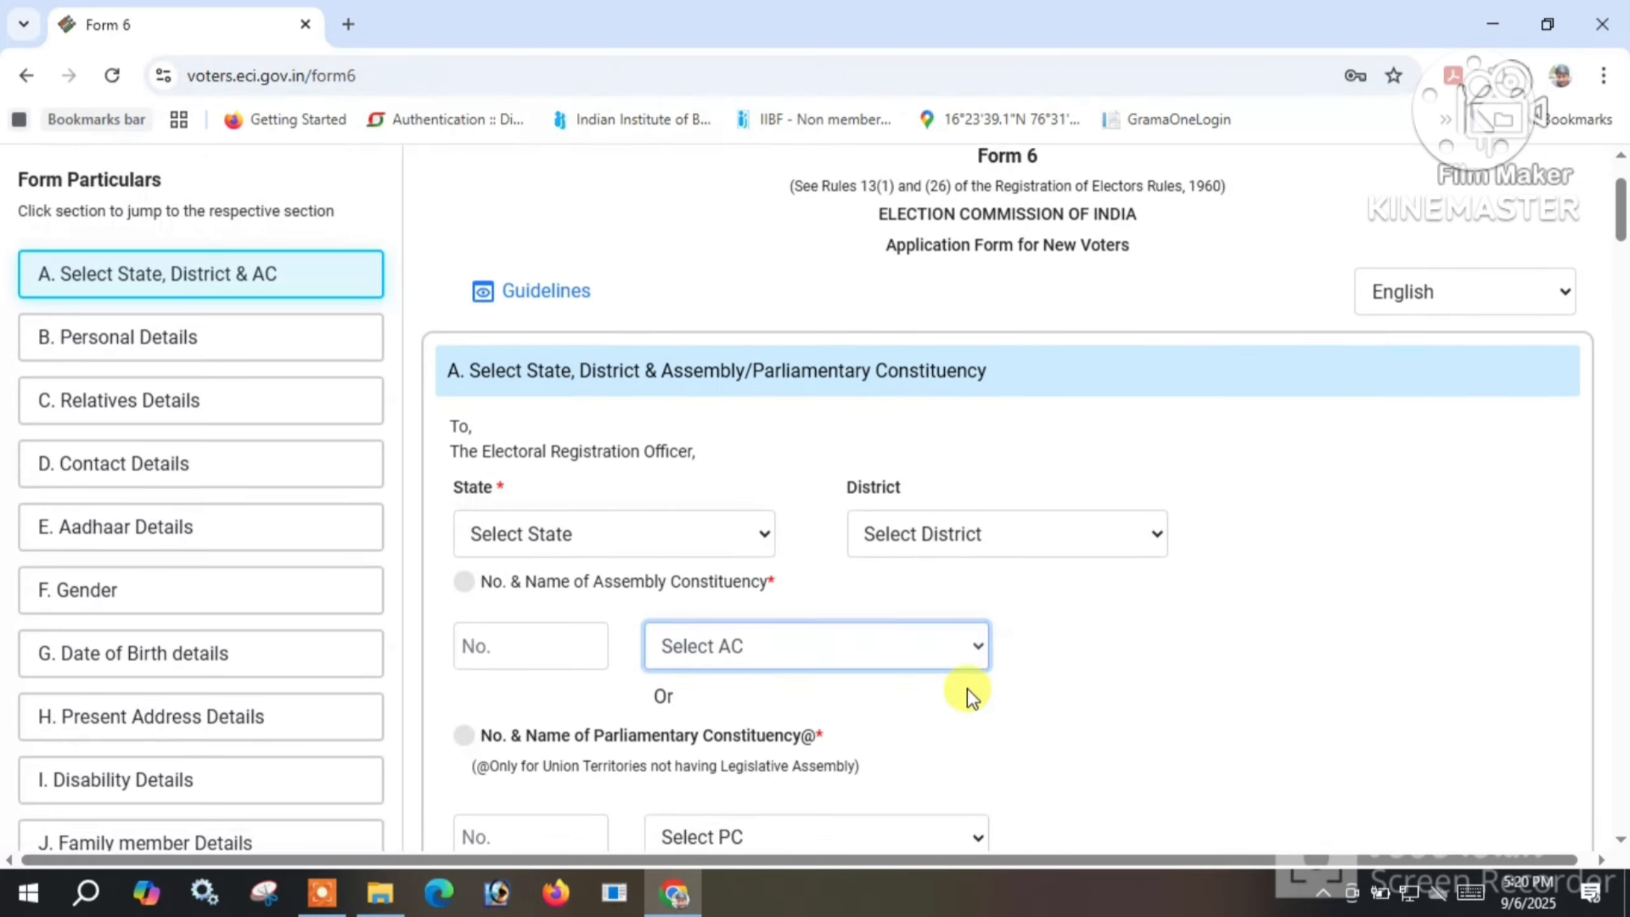
click(1072, 708)
scroll(632, 491, down, 4)
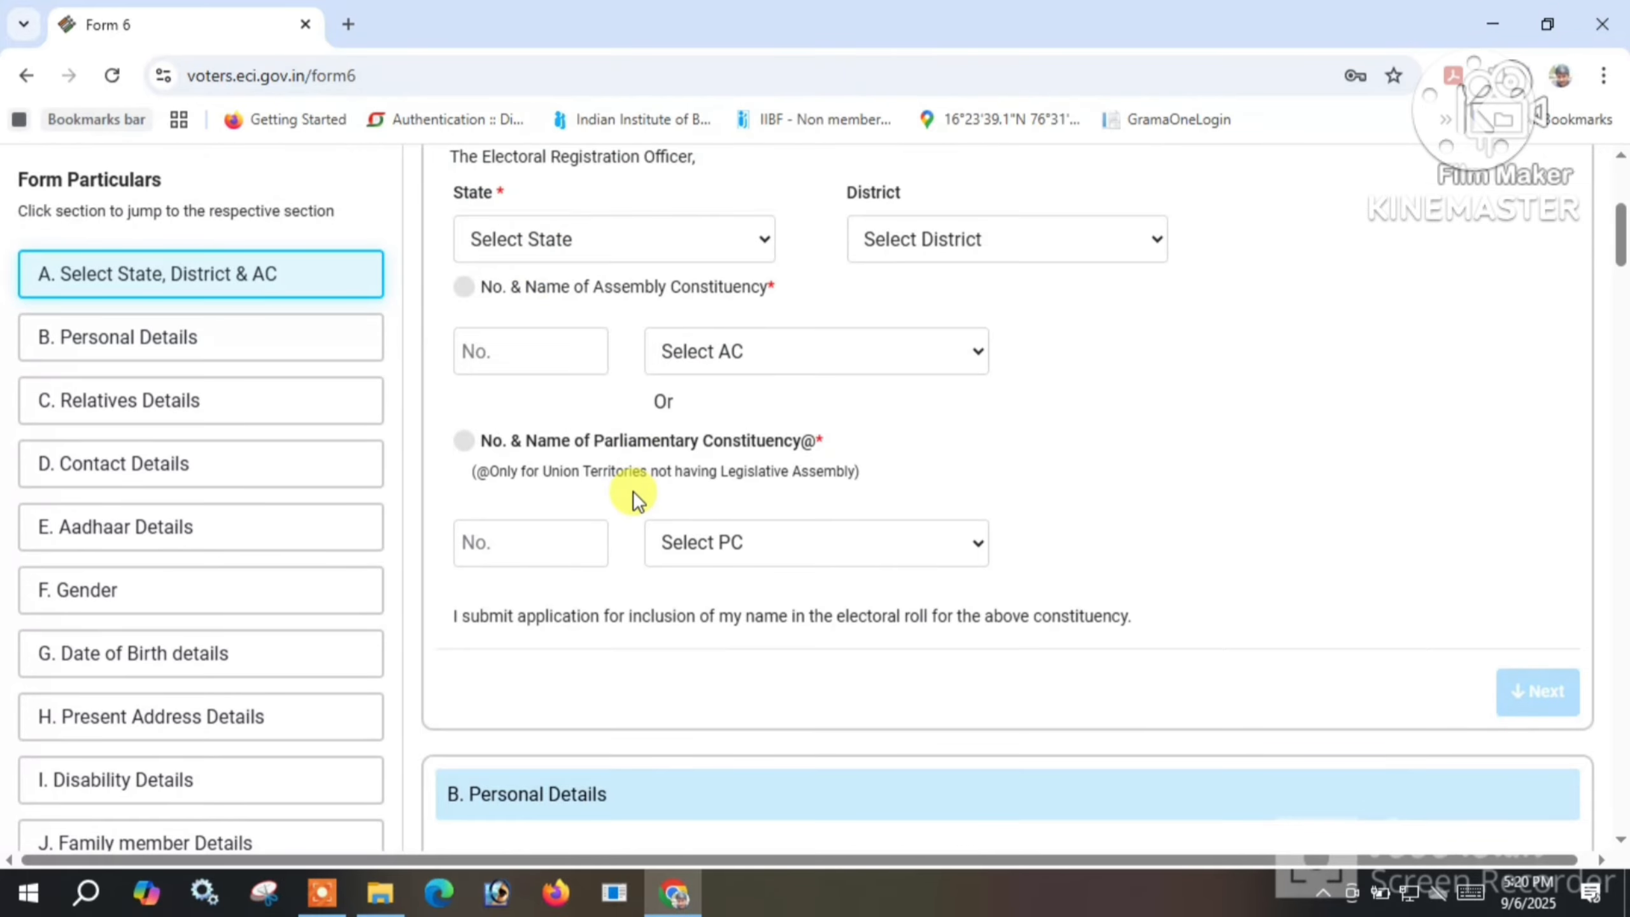
Set the state to Karnataka and the district to YADGIR in section A of Form 6
scroll(632, 491, up, 2)
click(556, 360)
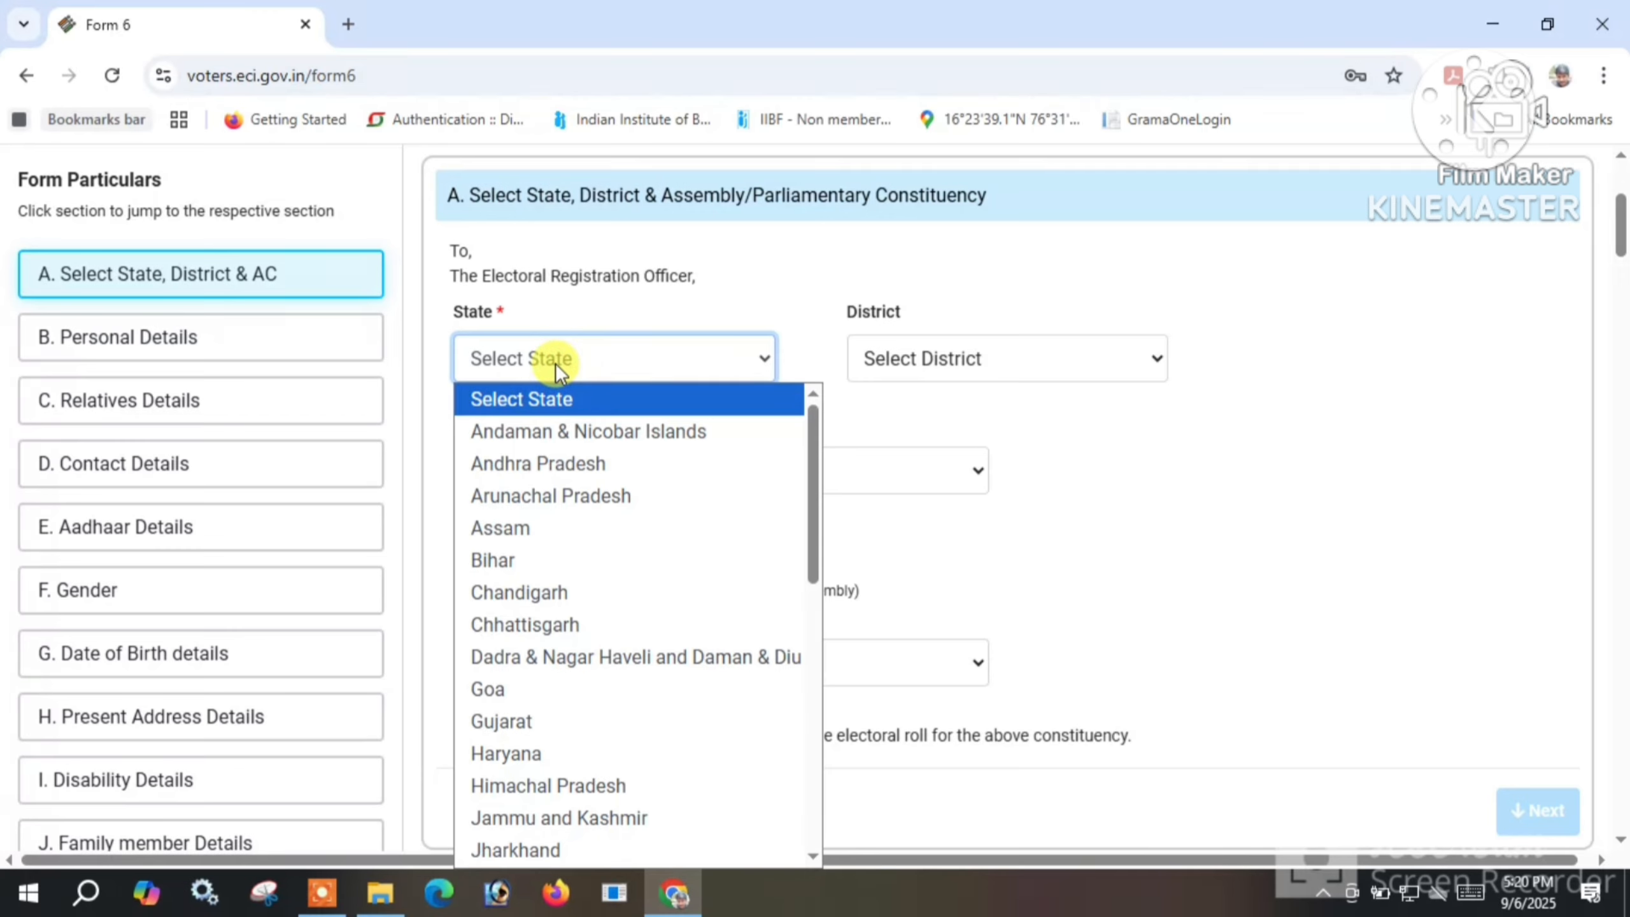
key(k)
key(Return)
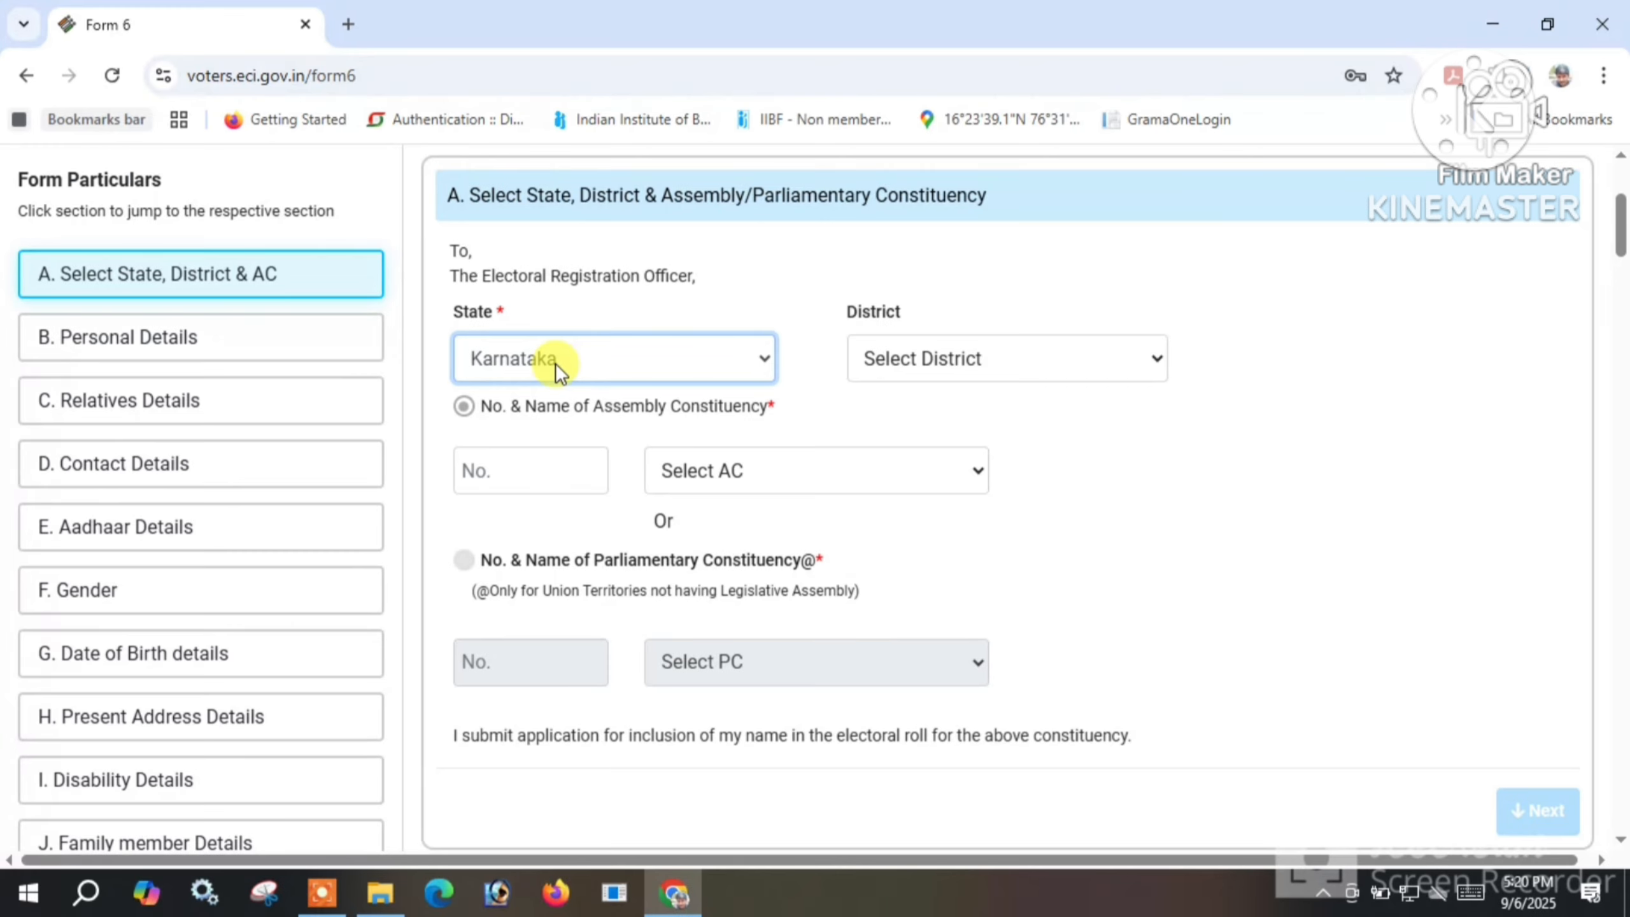
click(988, 361)
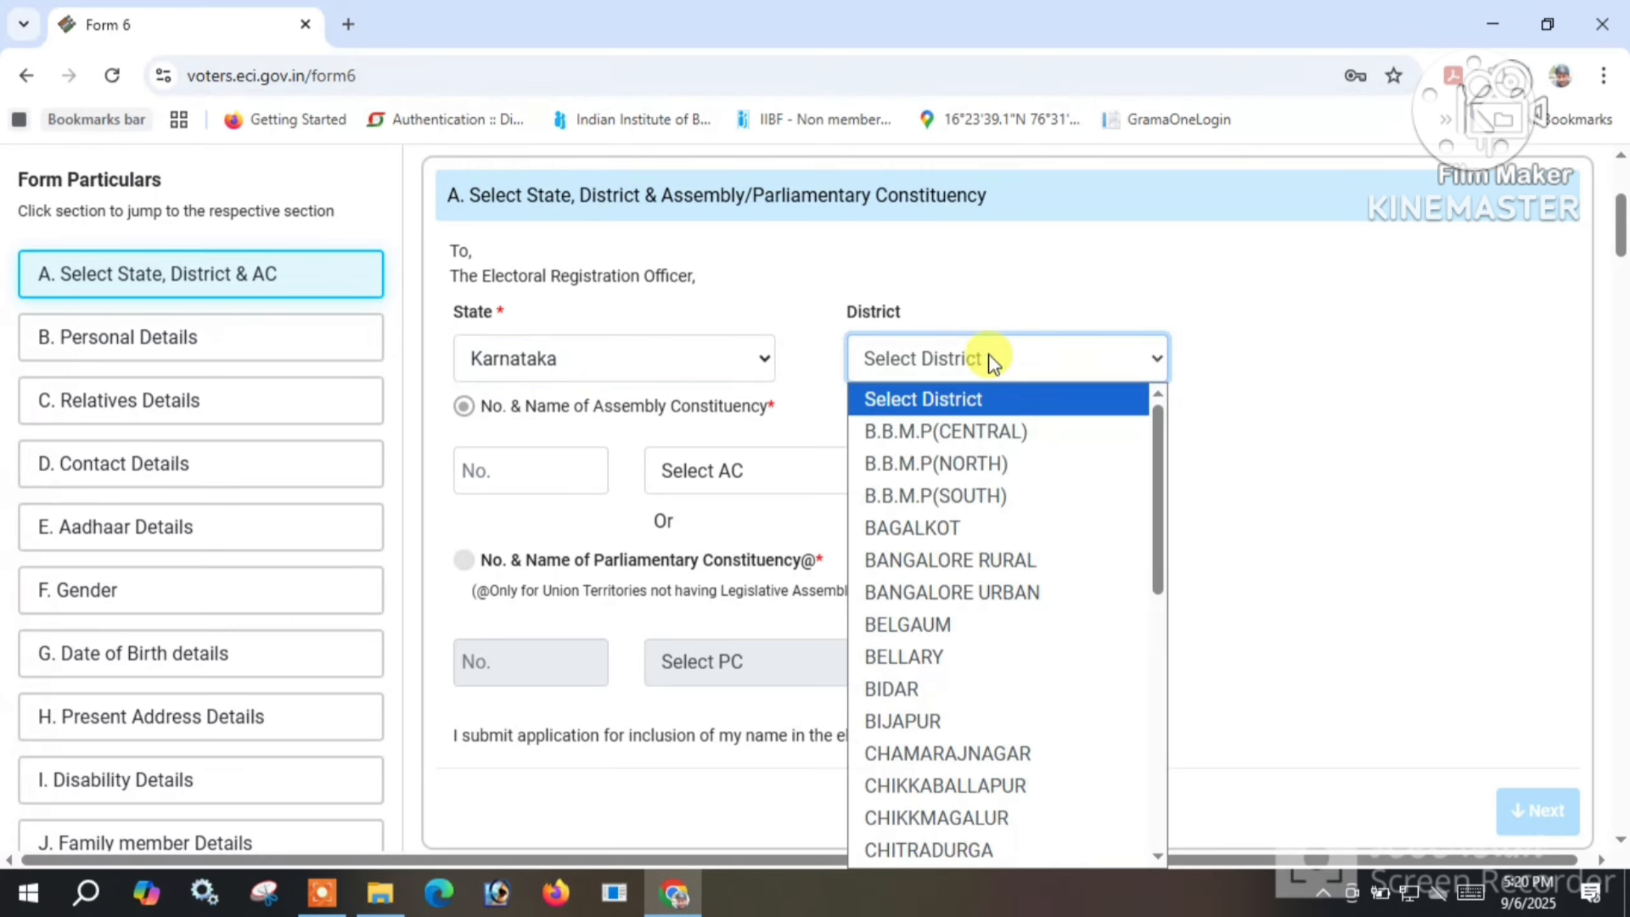
key(y)
key(Return)
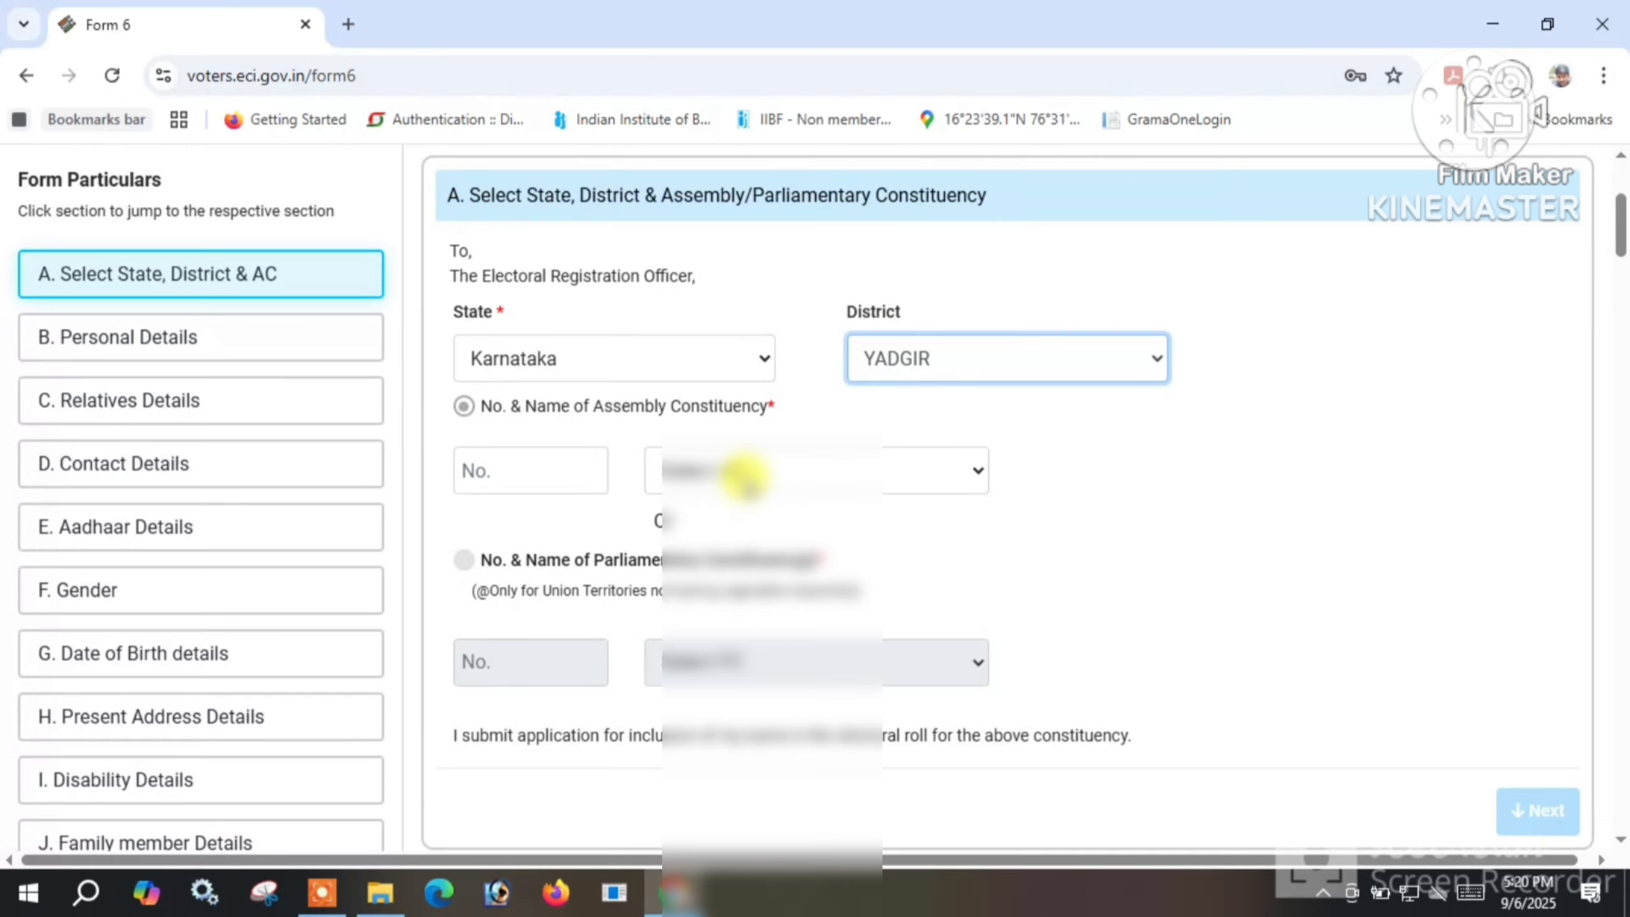
Select assembly constituency number 36 in section A of Form 6
click(737, 473)
click(735, 571)
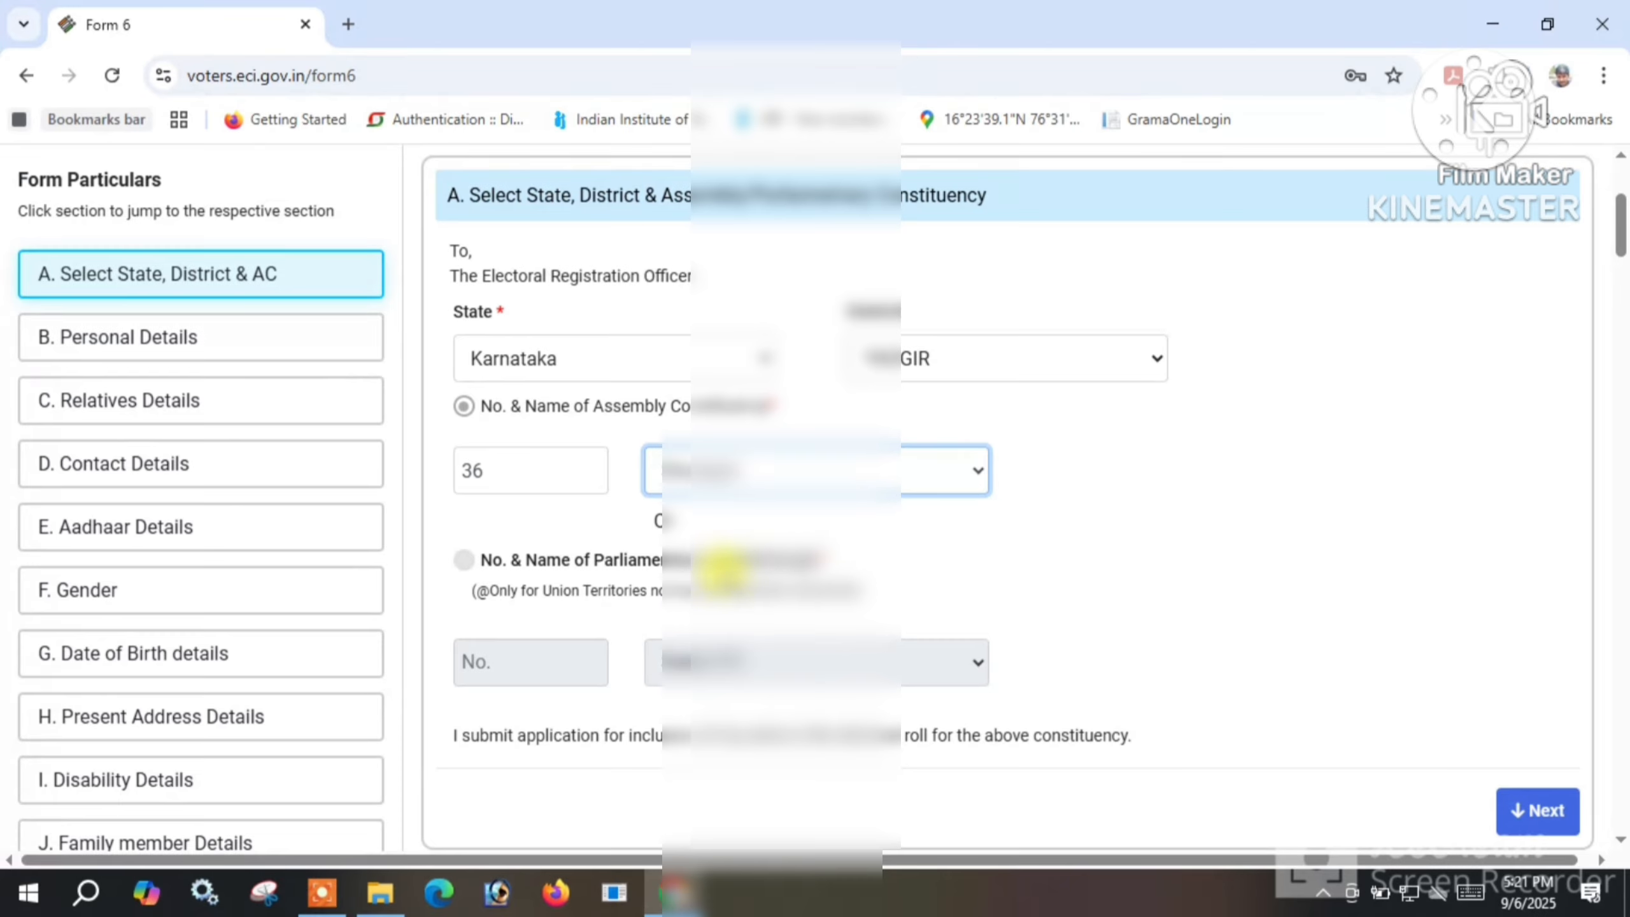
scroll(1470, 729, down, 3)
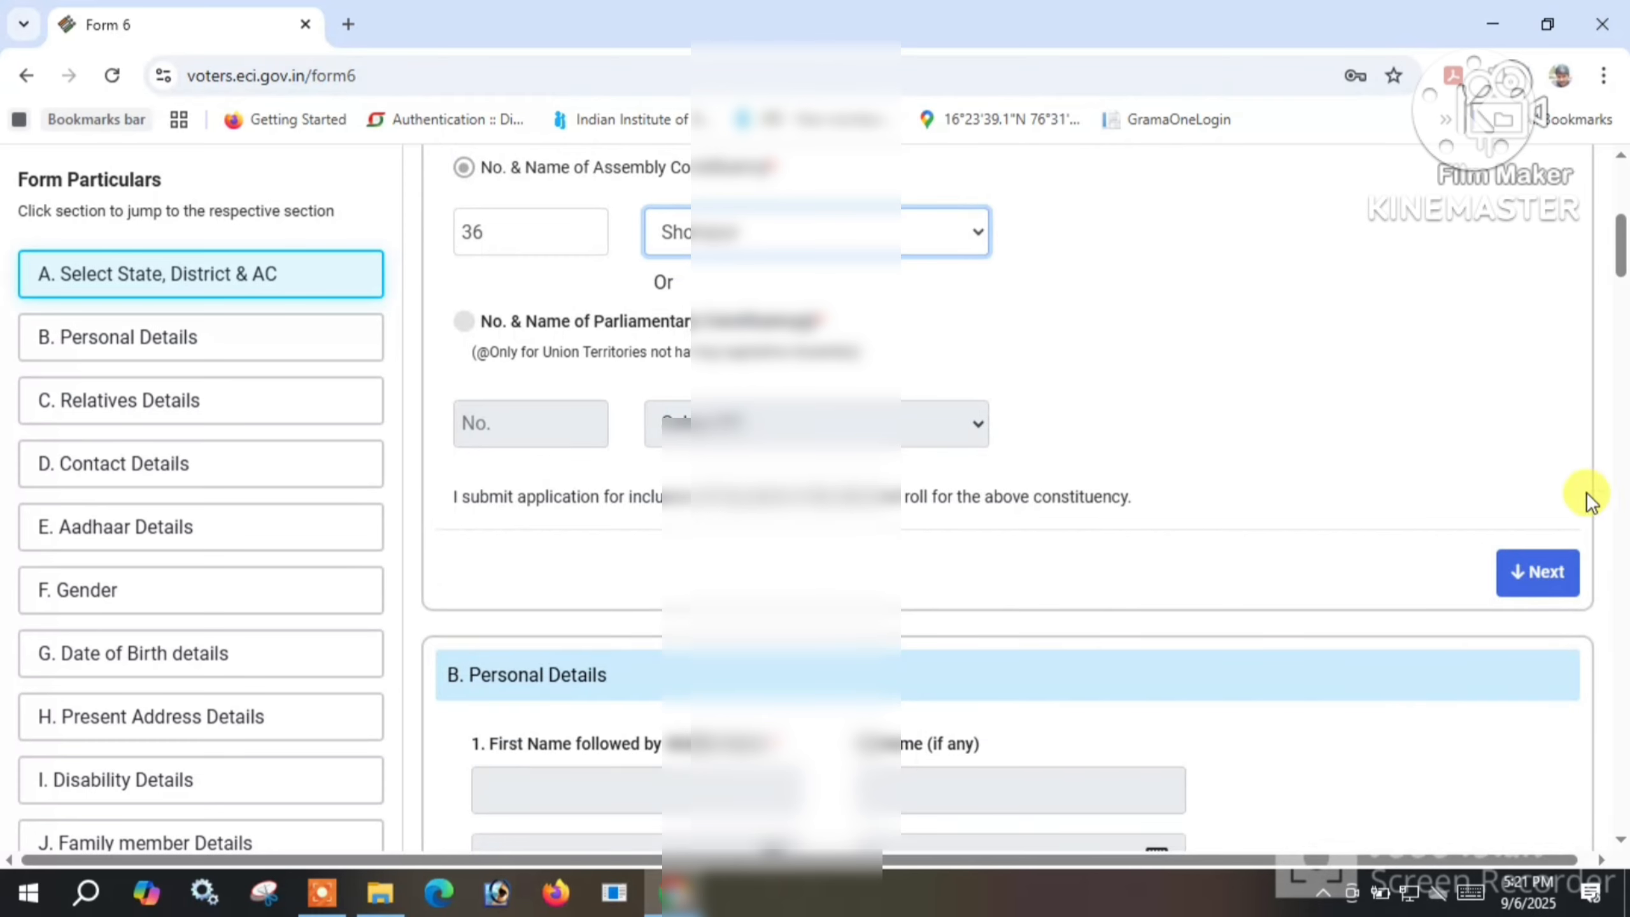
Complete section A, proceed to Personal Details and enter the applicant's first and middle name, leaving the surname blank
scroll(1521, 565, down, 1)
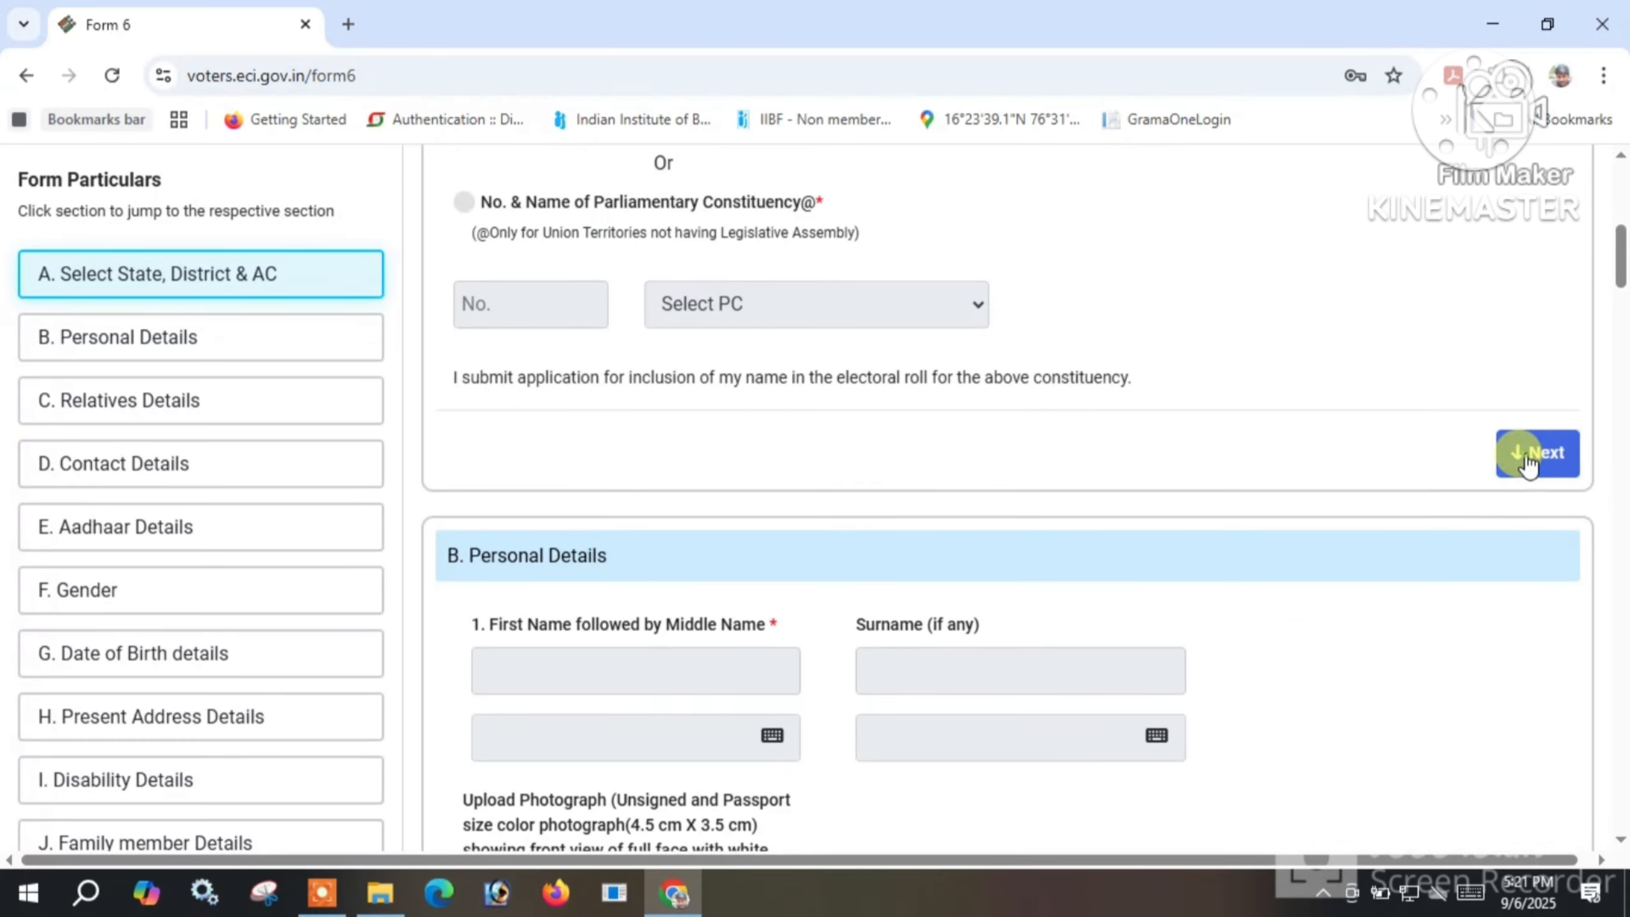
click(1524, 465)
click(573, 432)
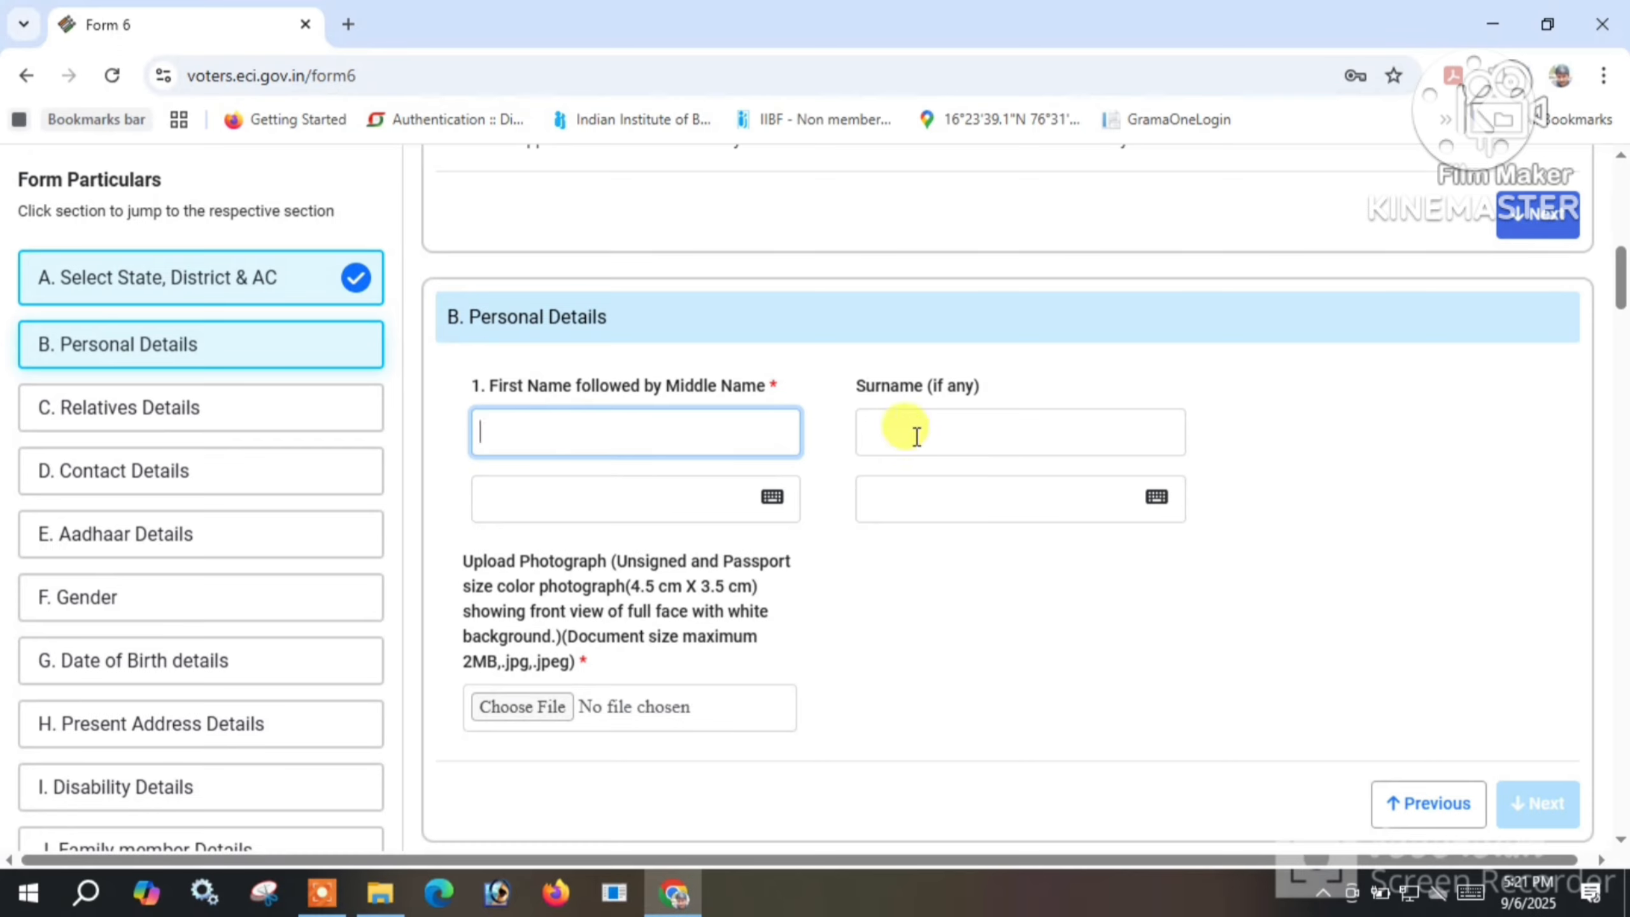
click(895, 424)
click(542, 429)
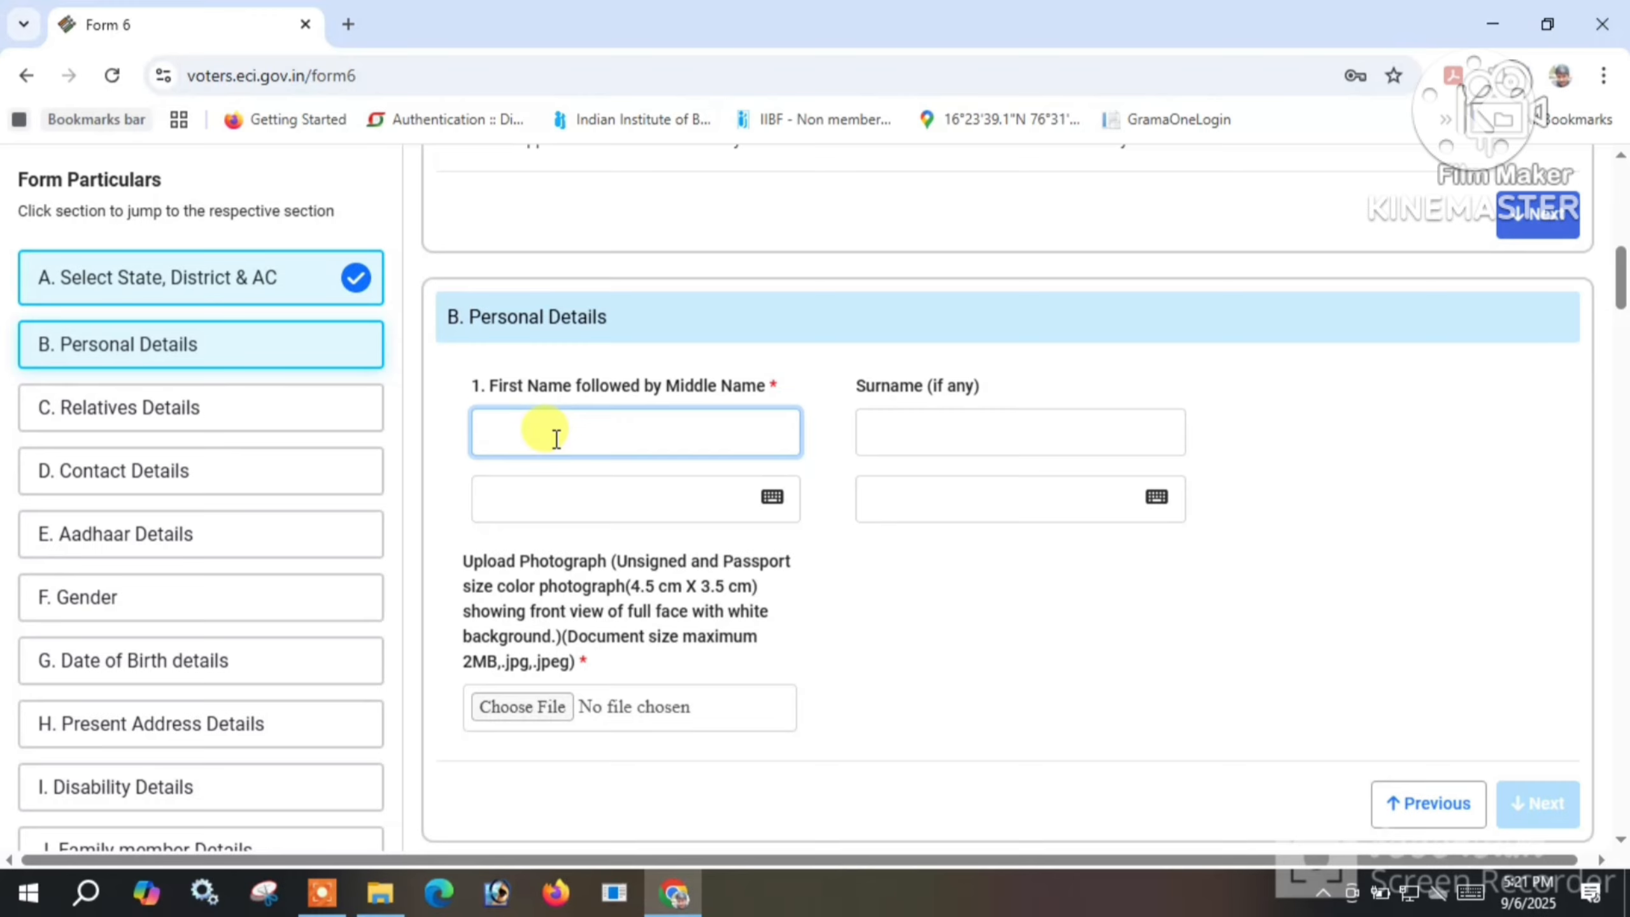
text(anil)
text(????)
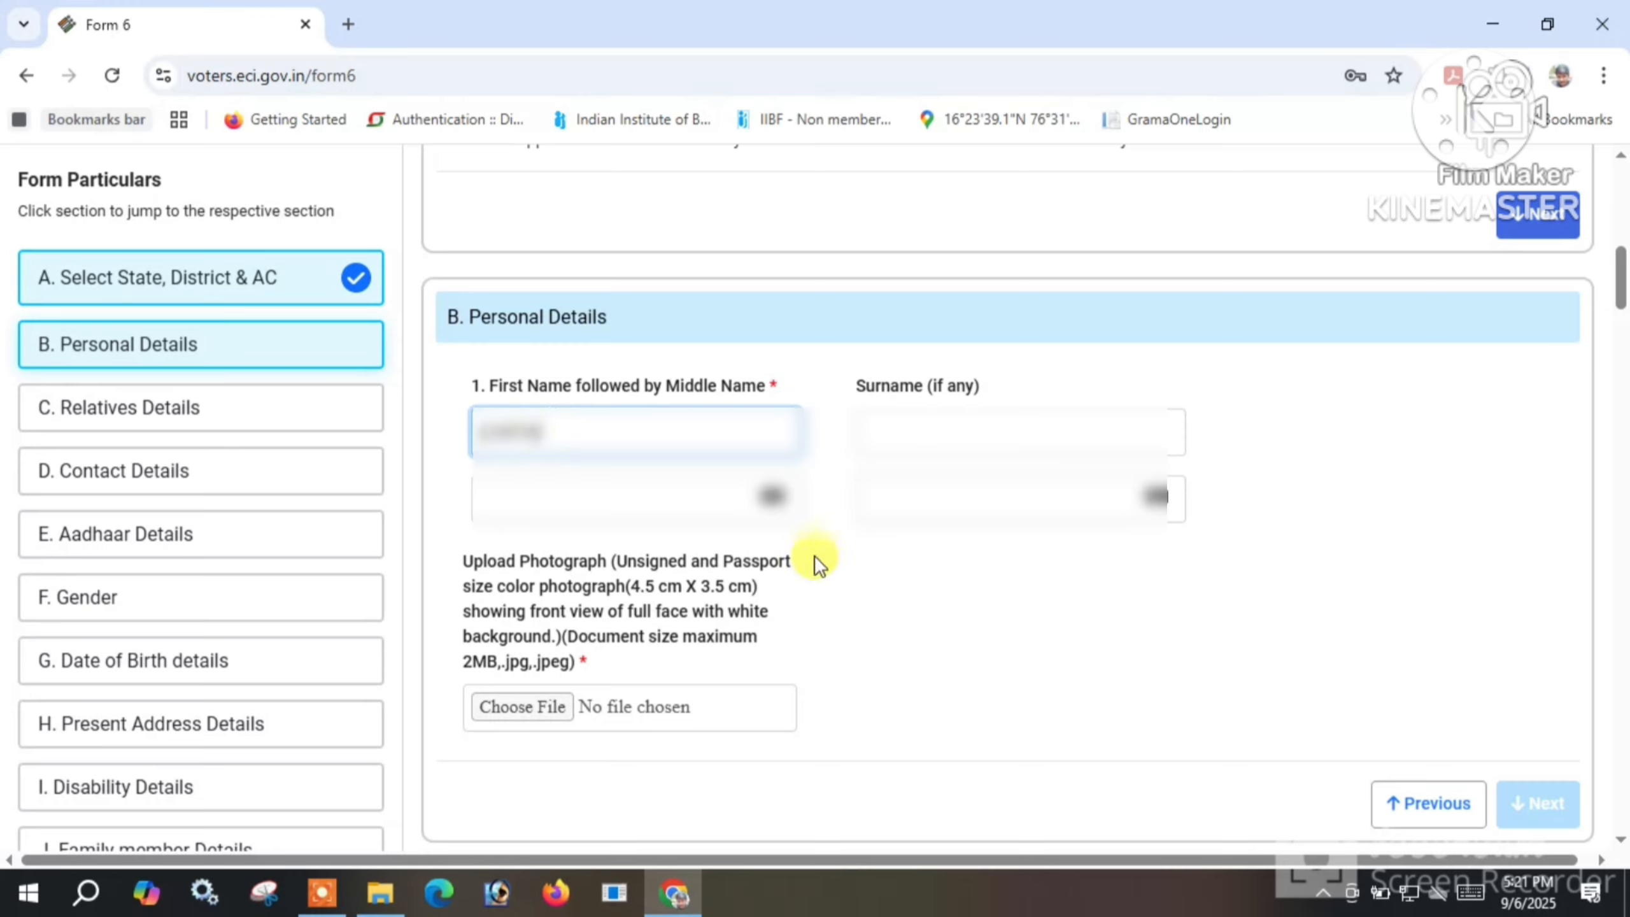
click(834, 563)
click(898, 417)
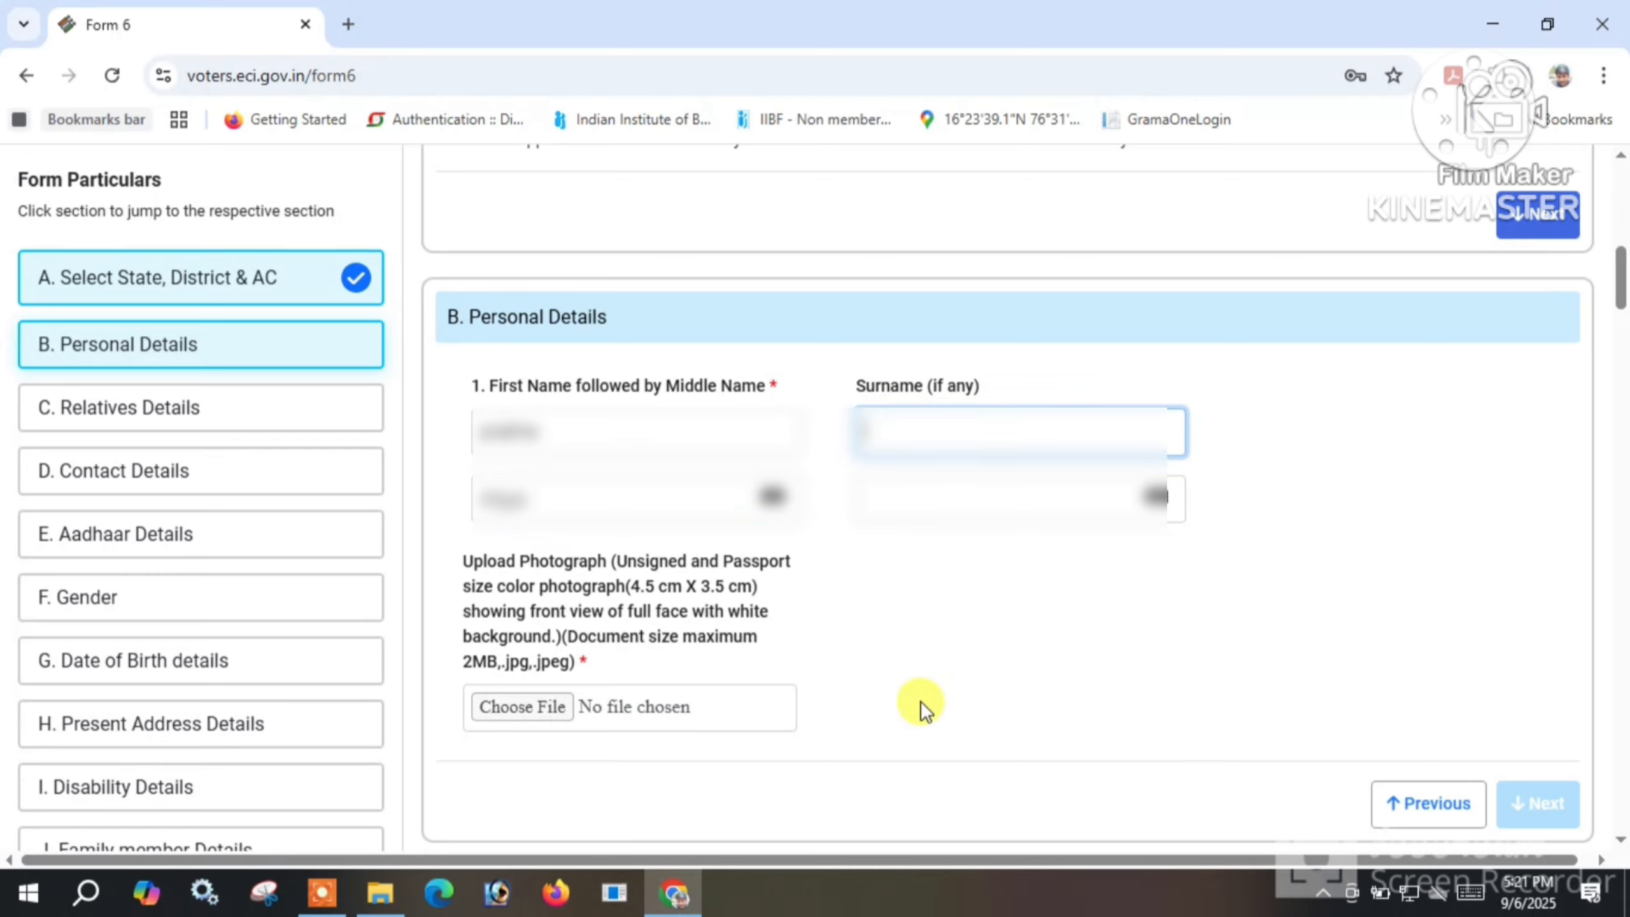
click(992, 664)
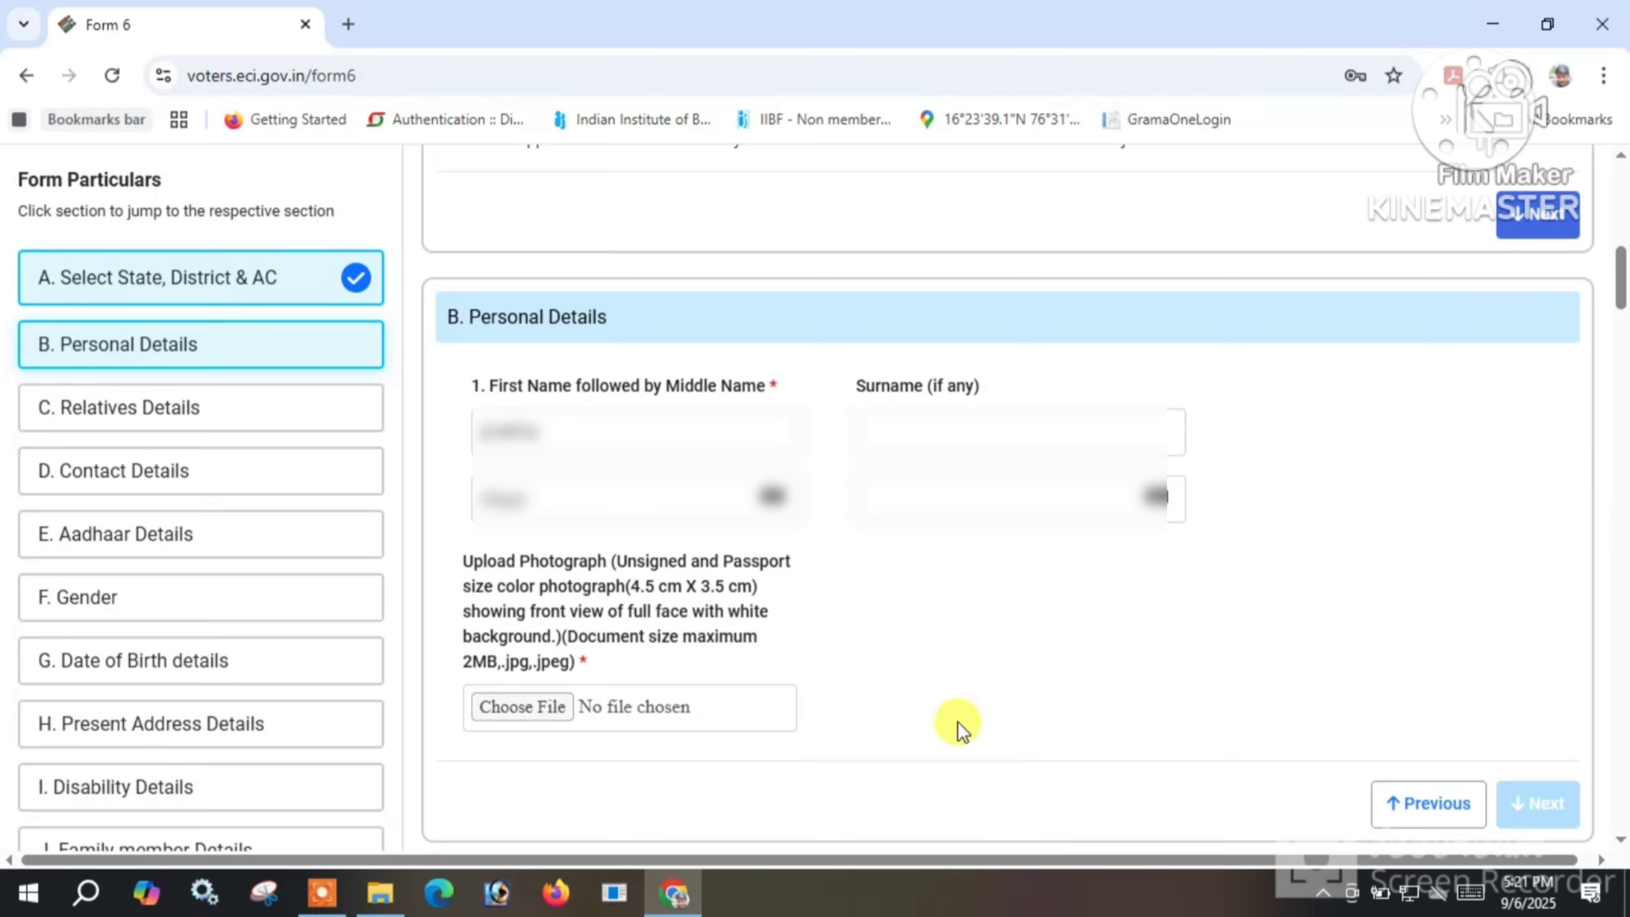
click(322, 892)
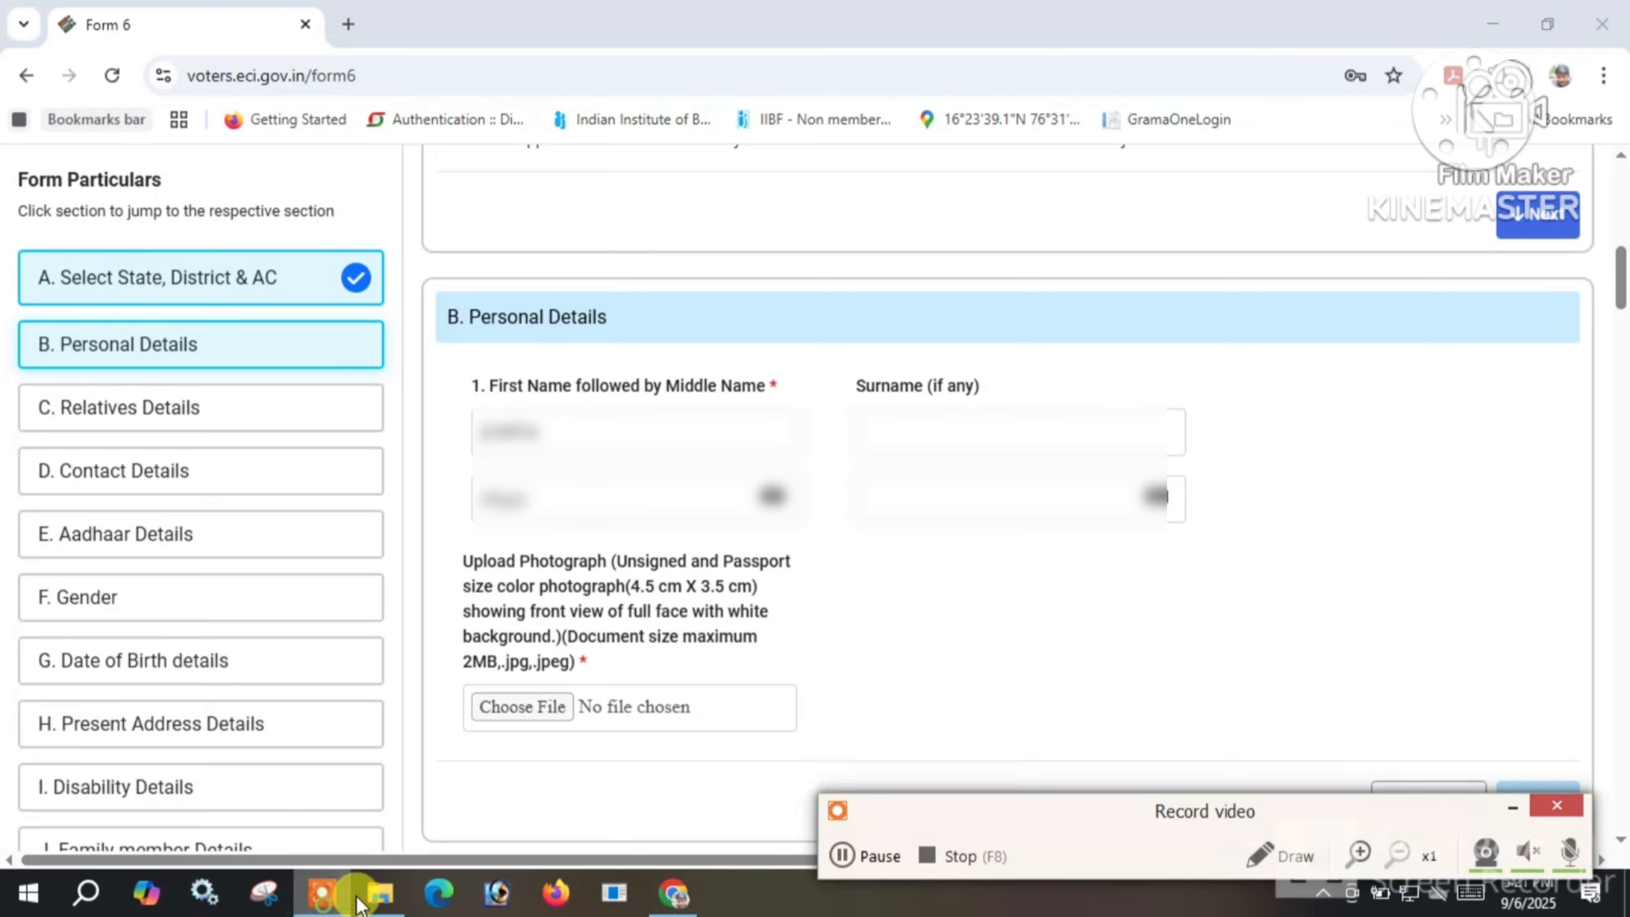
click(843, 852)
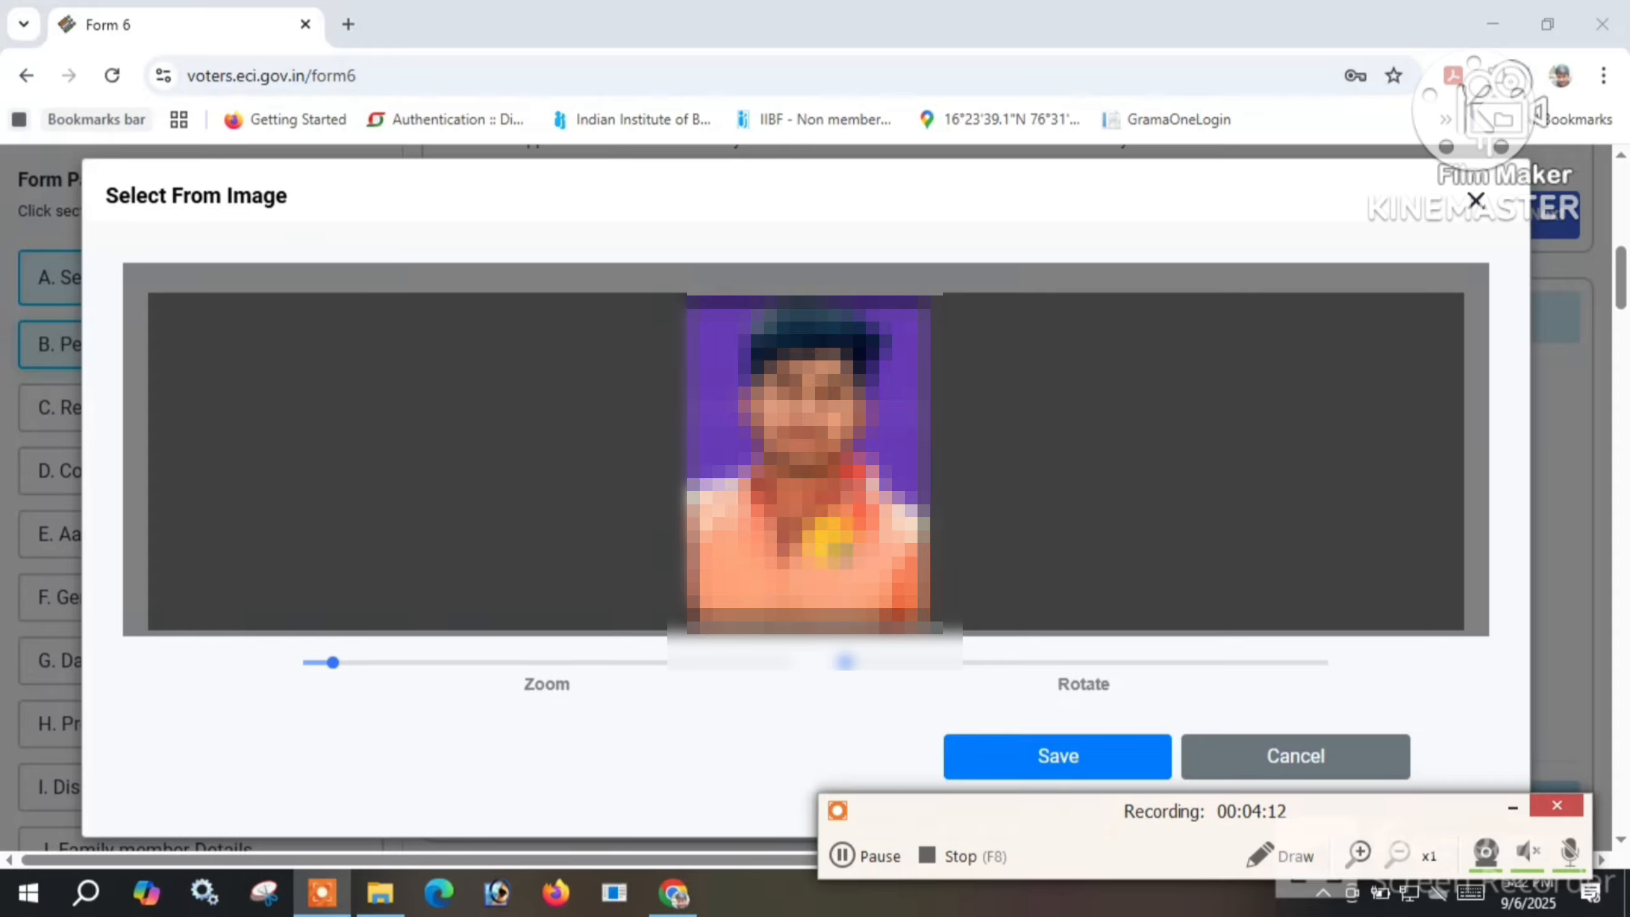
Adjust and save the applicant's uploaded photograph, accept the face detection result and proceed to Relatives Details
drag(879, 570, 898, 598)
click(1044, 758)
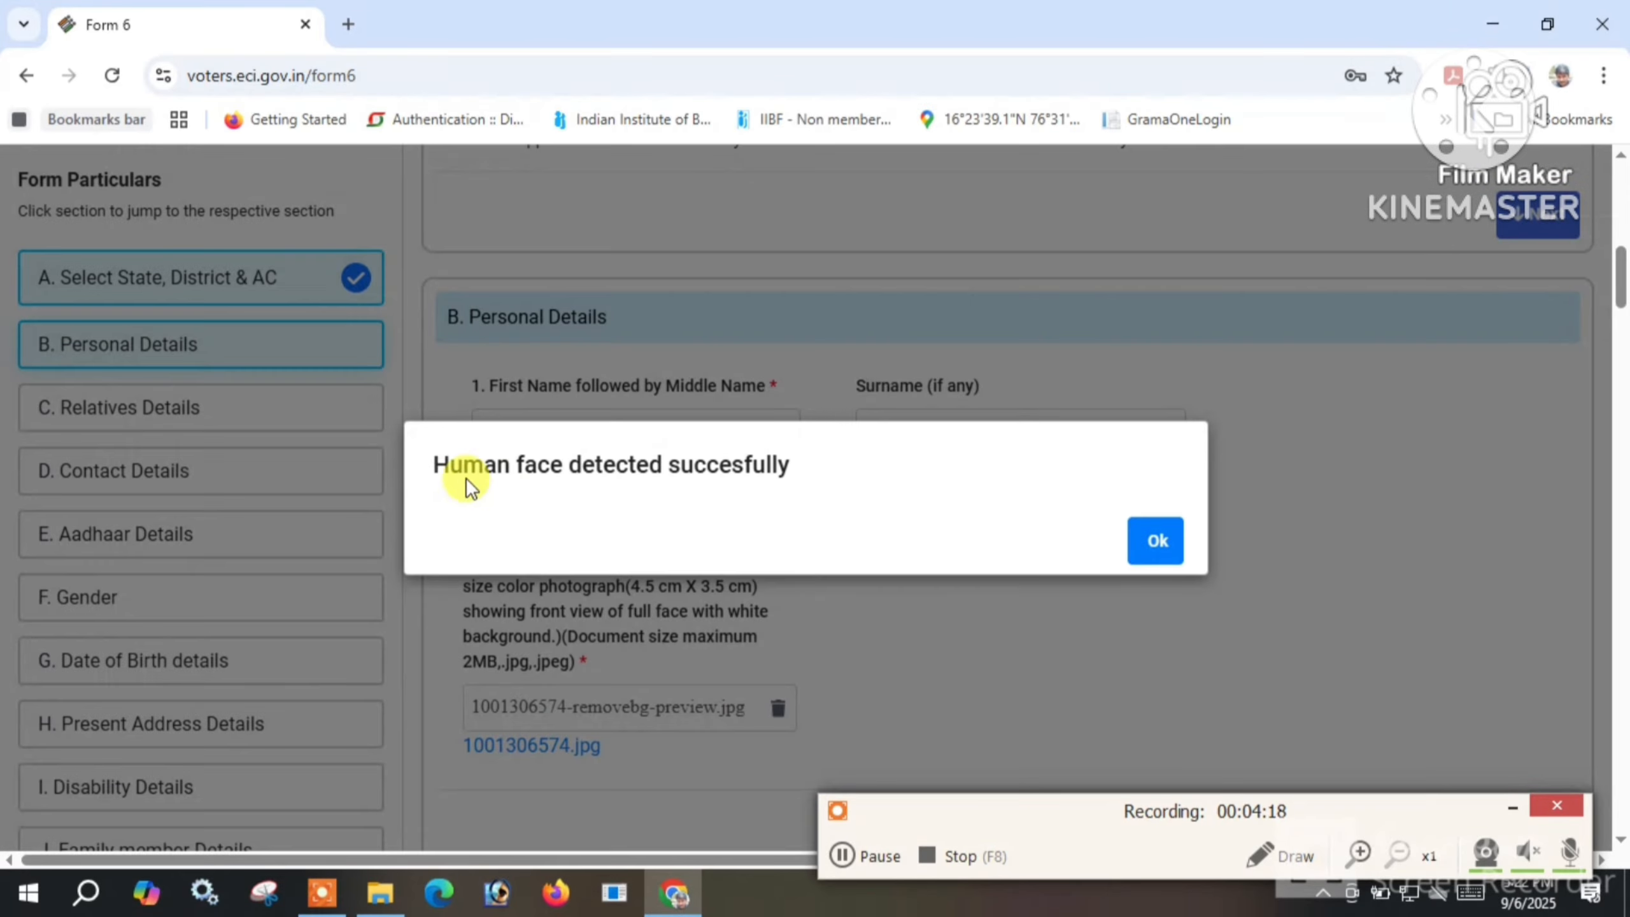
drag(439, 467, 838, 474)
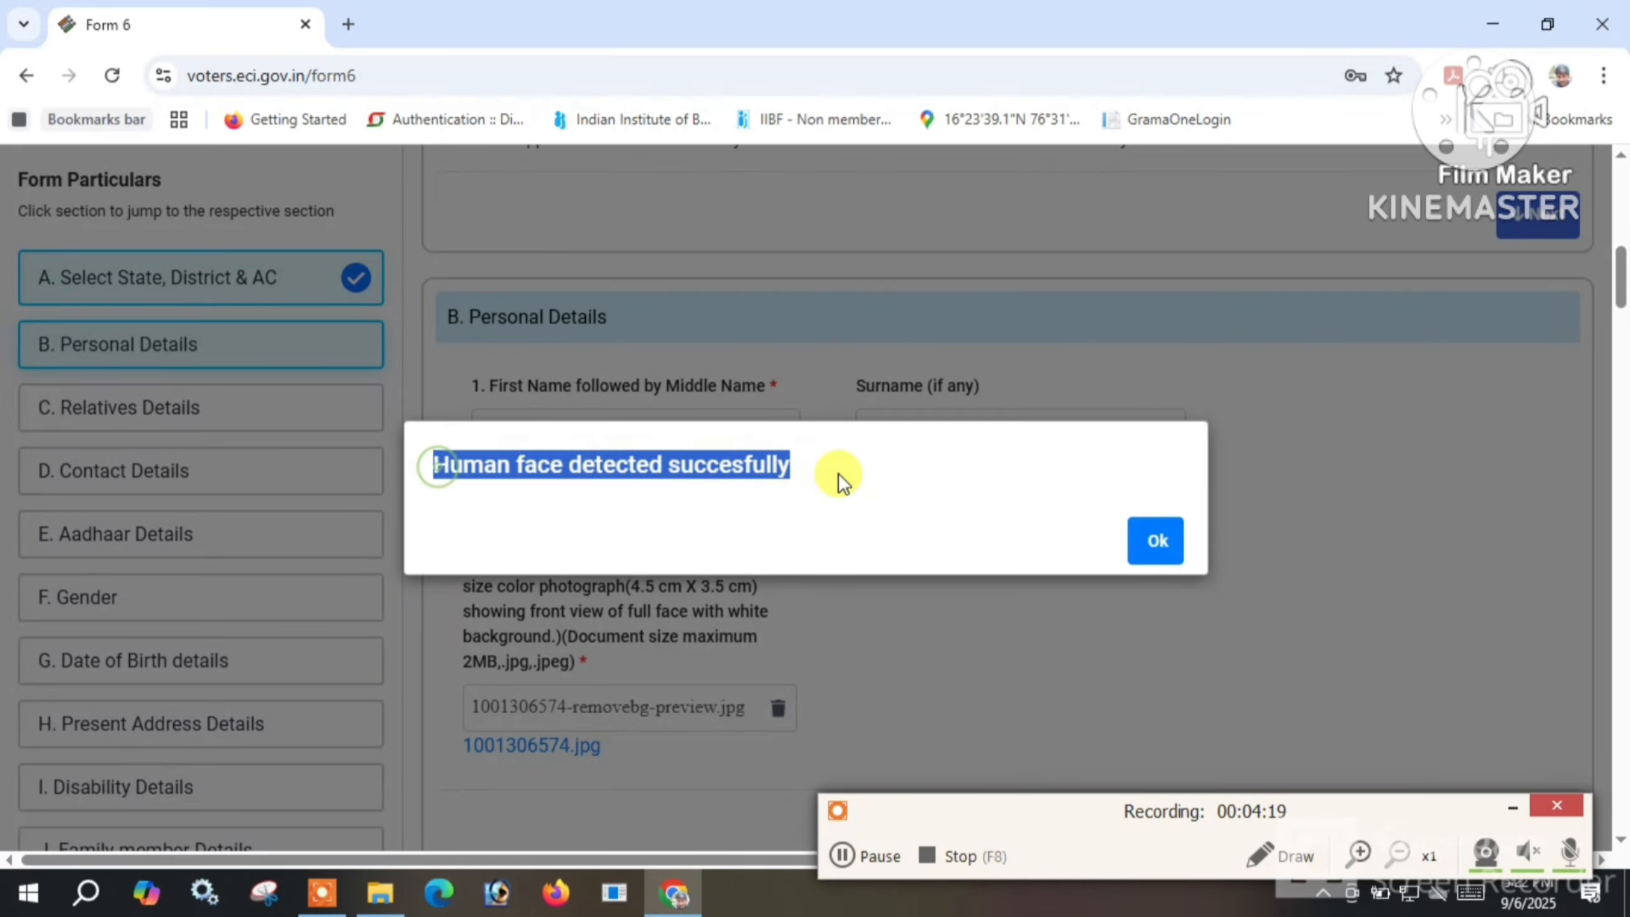
click(1151, 538)
scroll(1187, 575, down, 5)
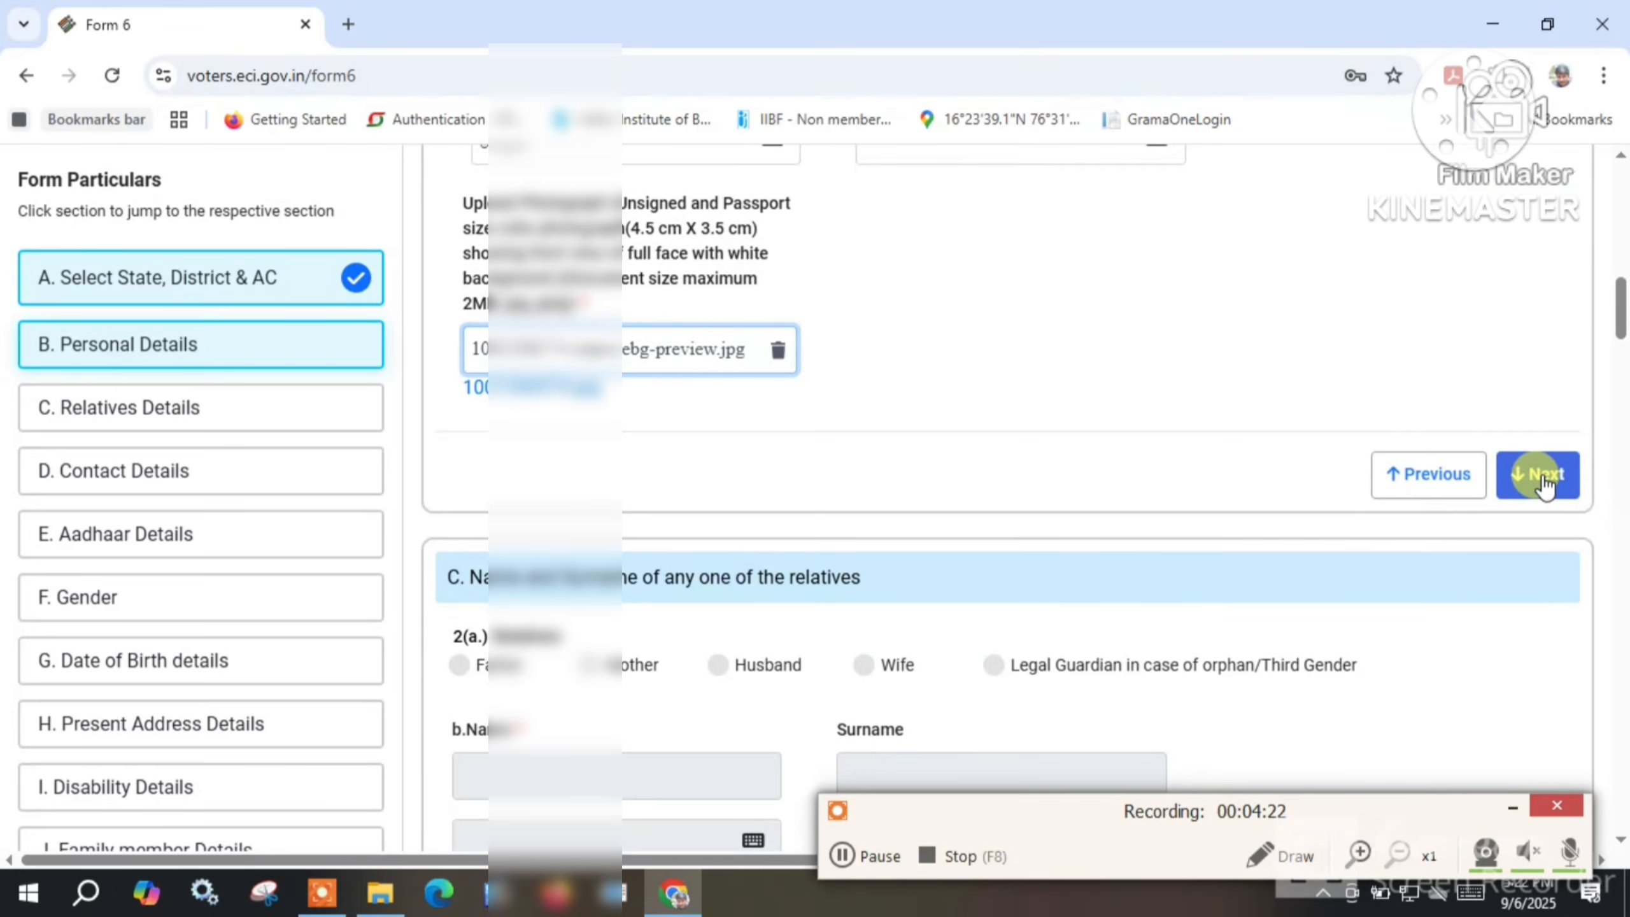
click(1544, 478)
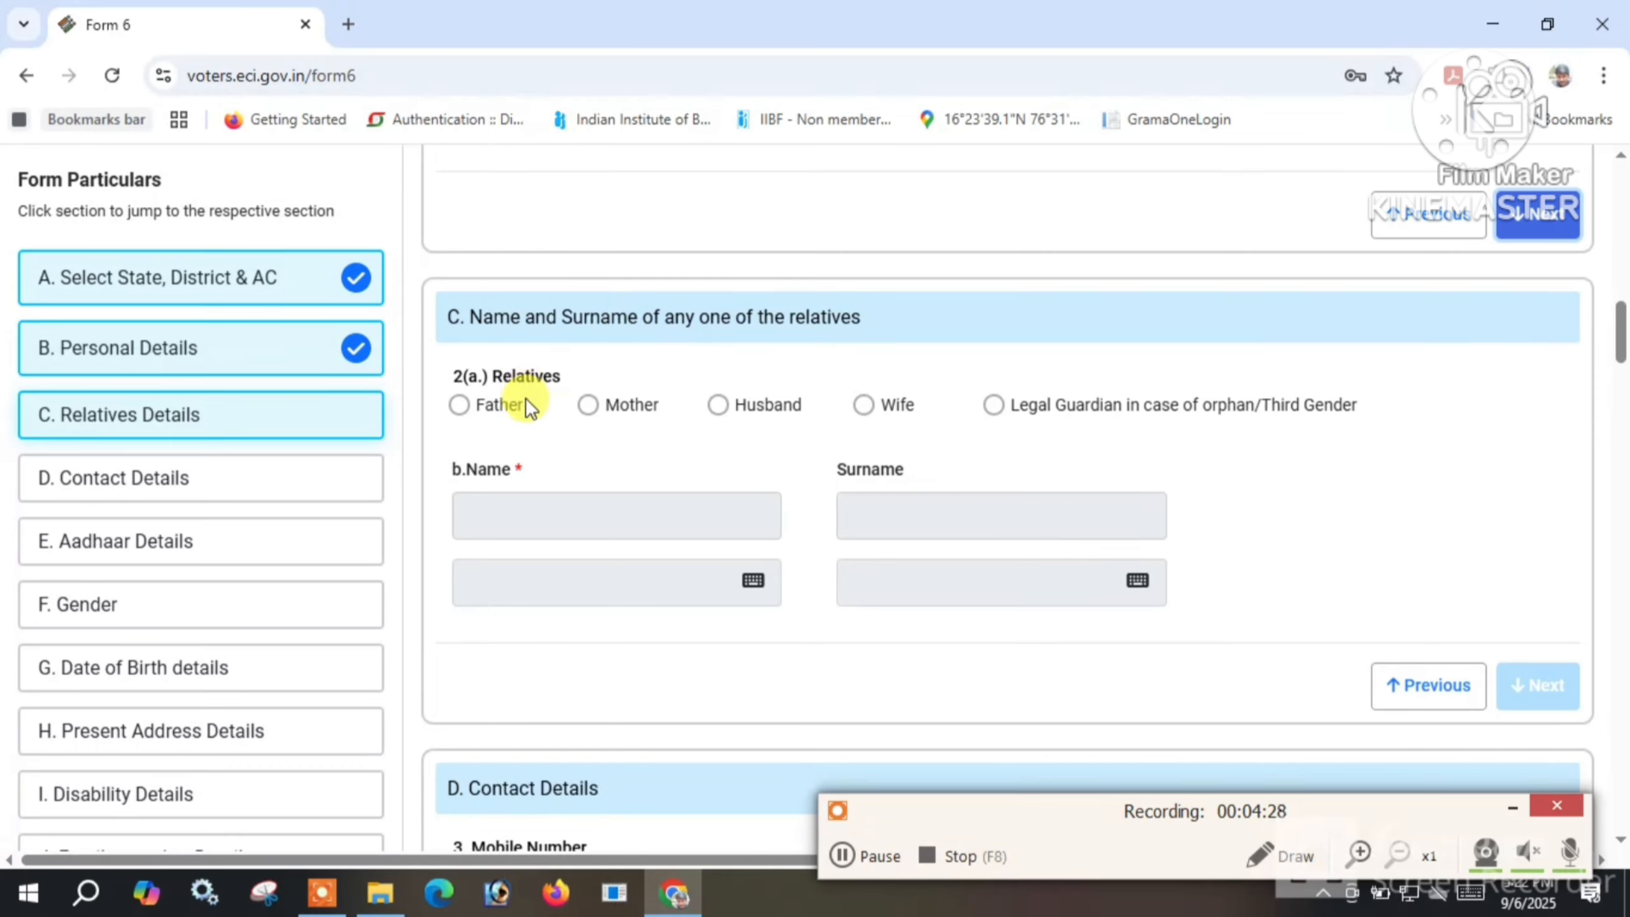
Choose Father as the relative, enter the father's name without a surname and proceed to Contact Details
click(458, 410)
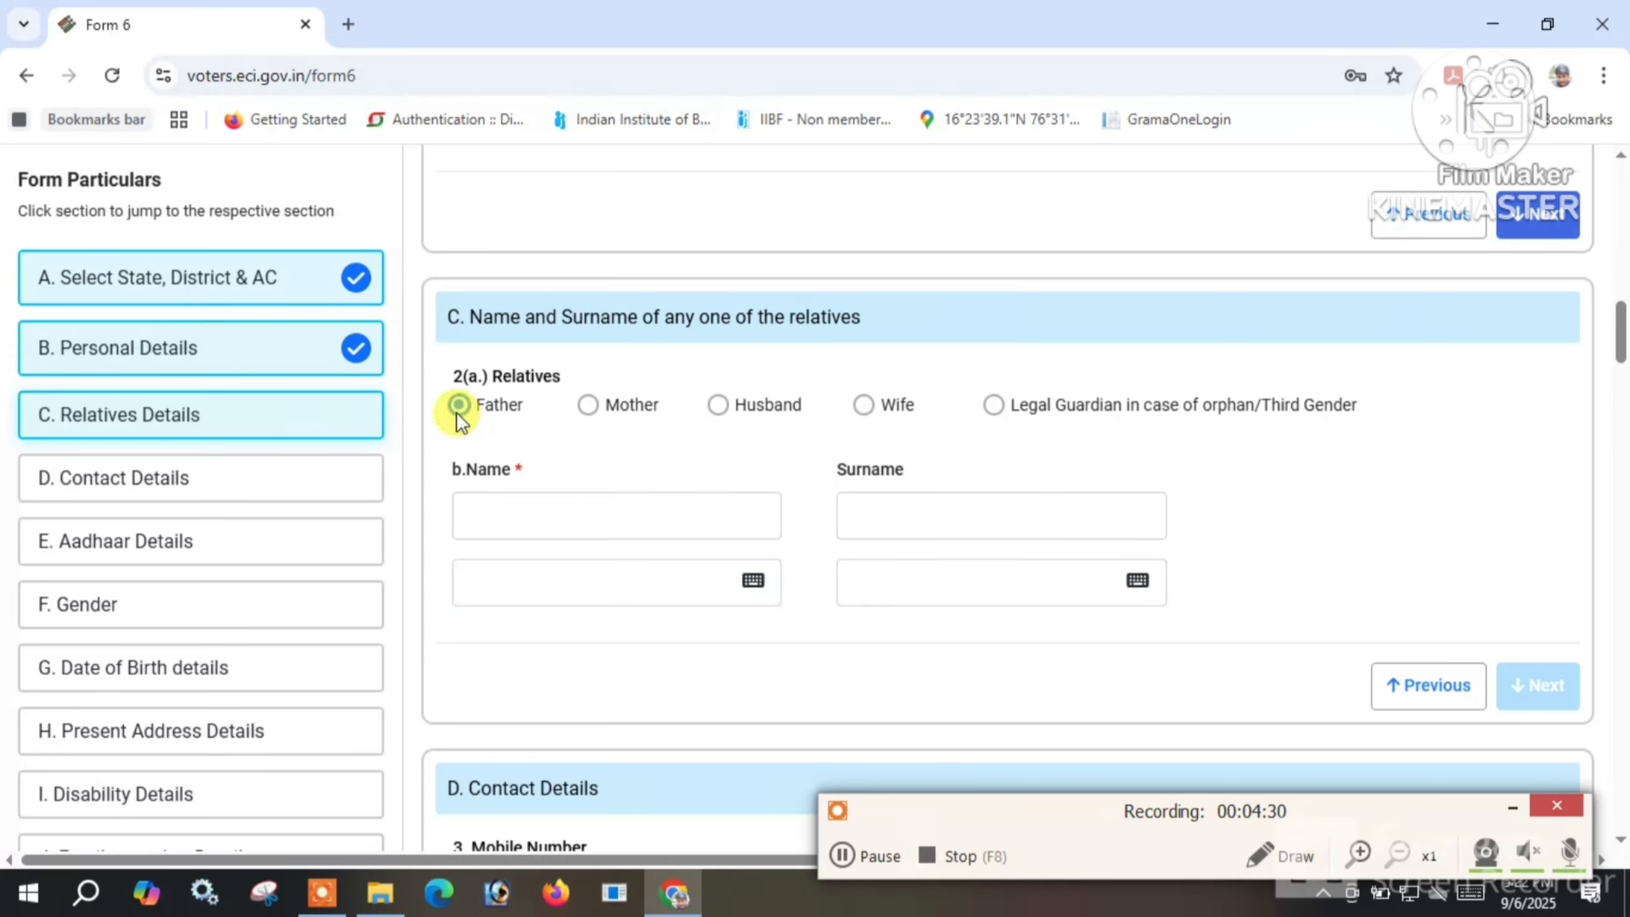
click(567, 514)
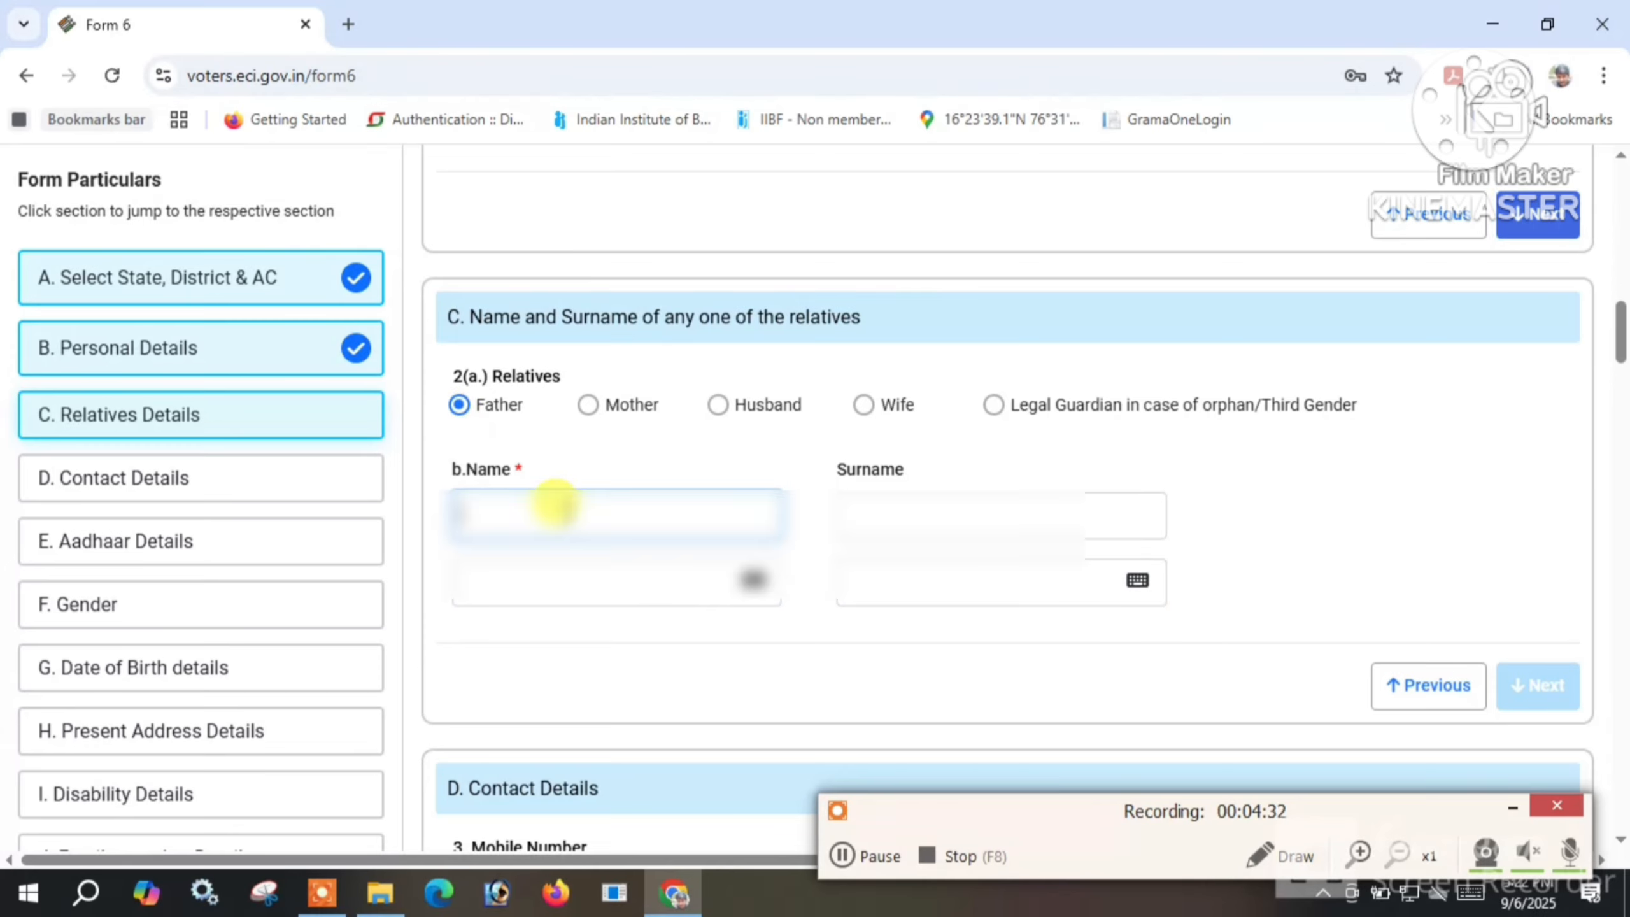
text(Saga)
key(BackSpace)
click(571, 673)
double_click(575, 602)
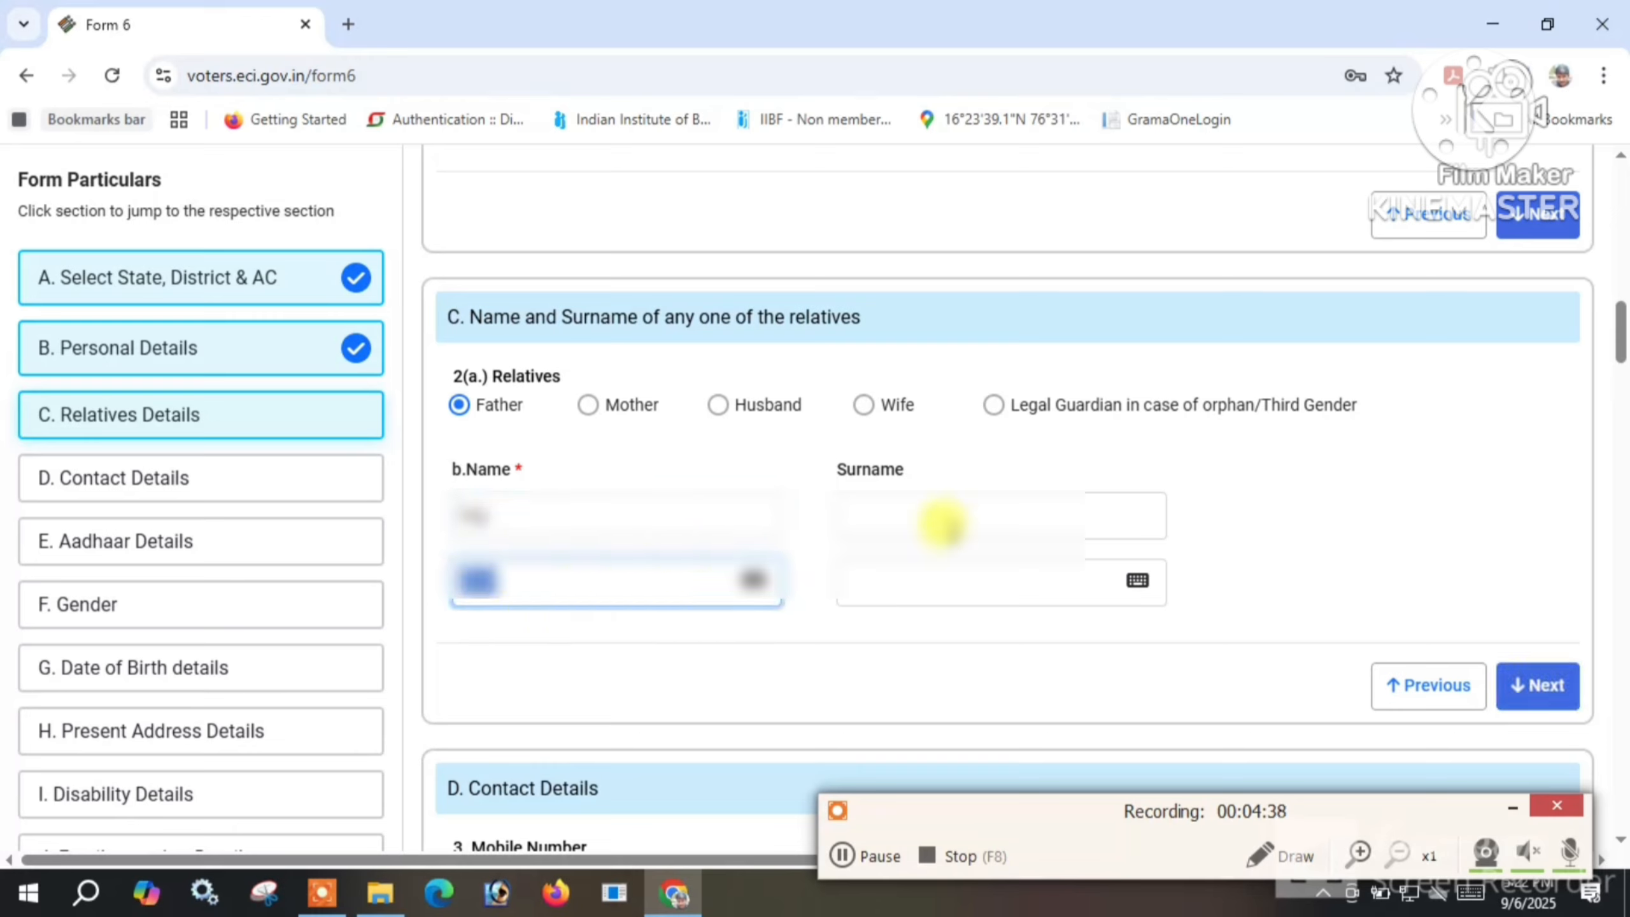
click(918, 507)
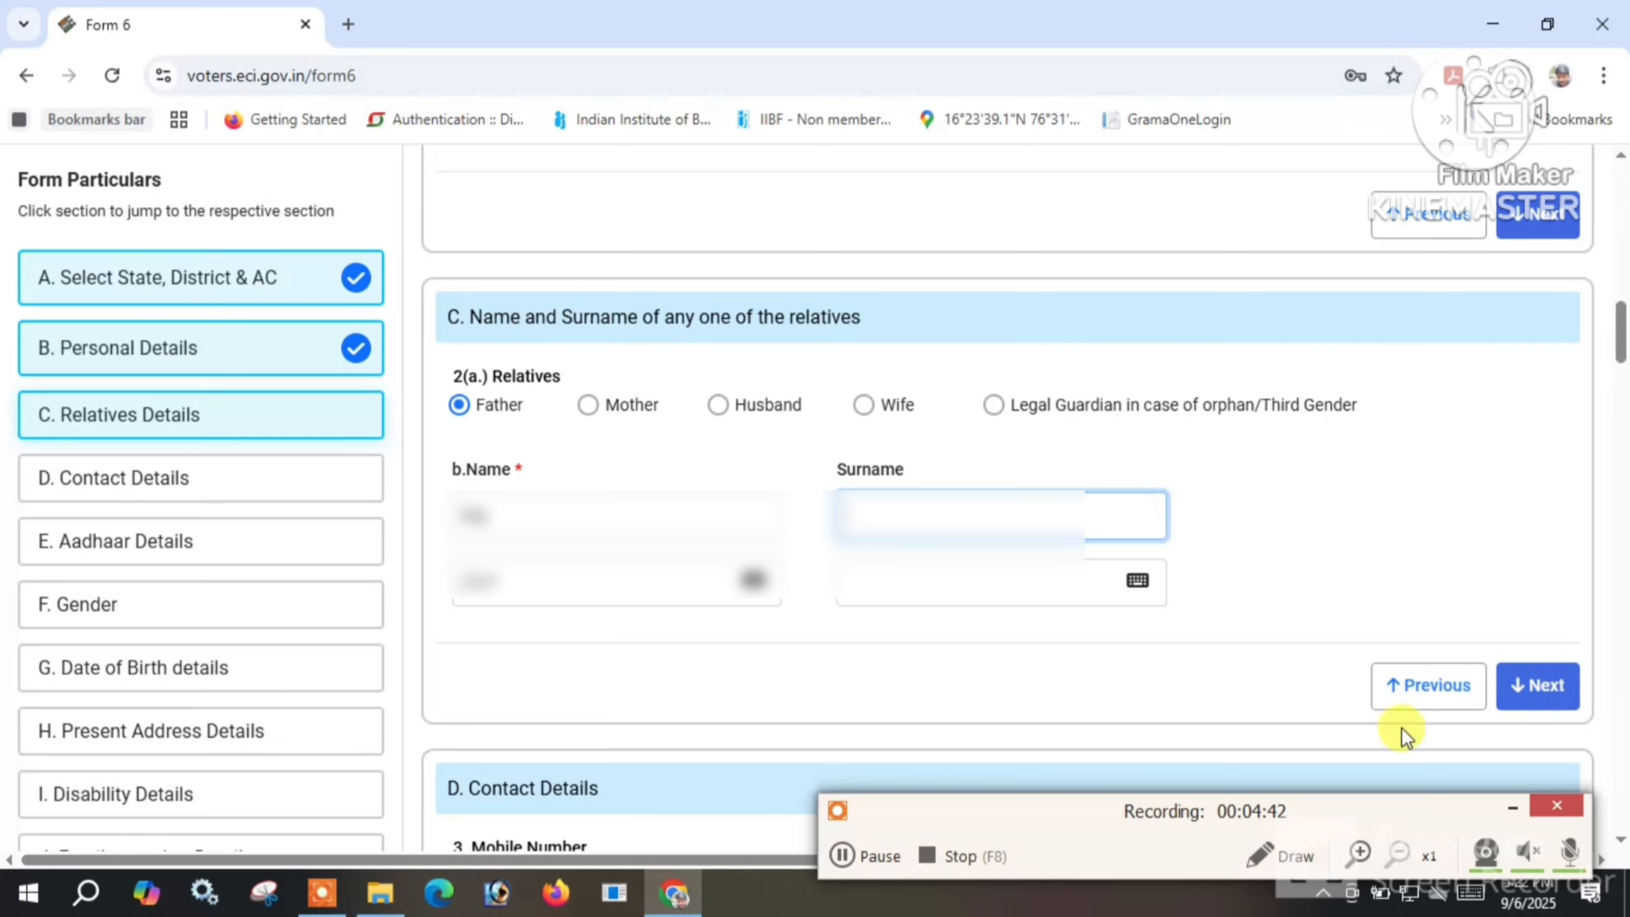
click(1538, 685)
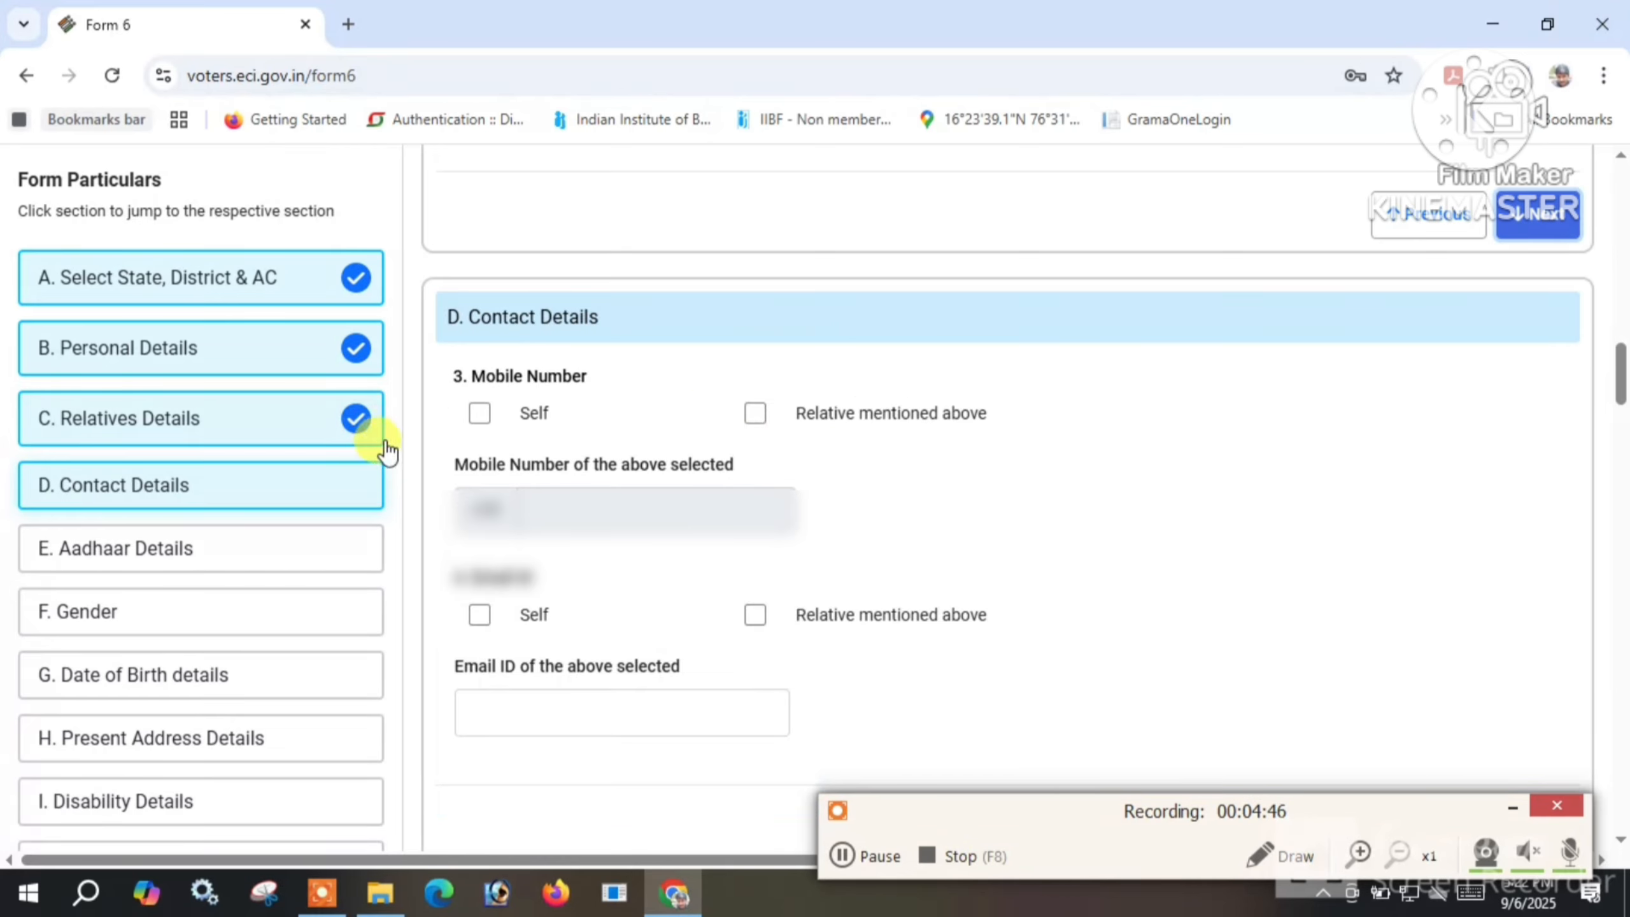
Assign the mobile number to the relative mentioned above instead of Self and enter the relative's mobile number
click(476, 414)
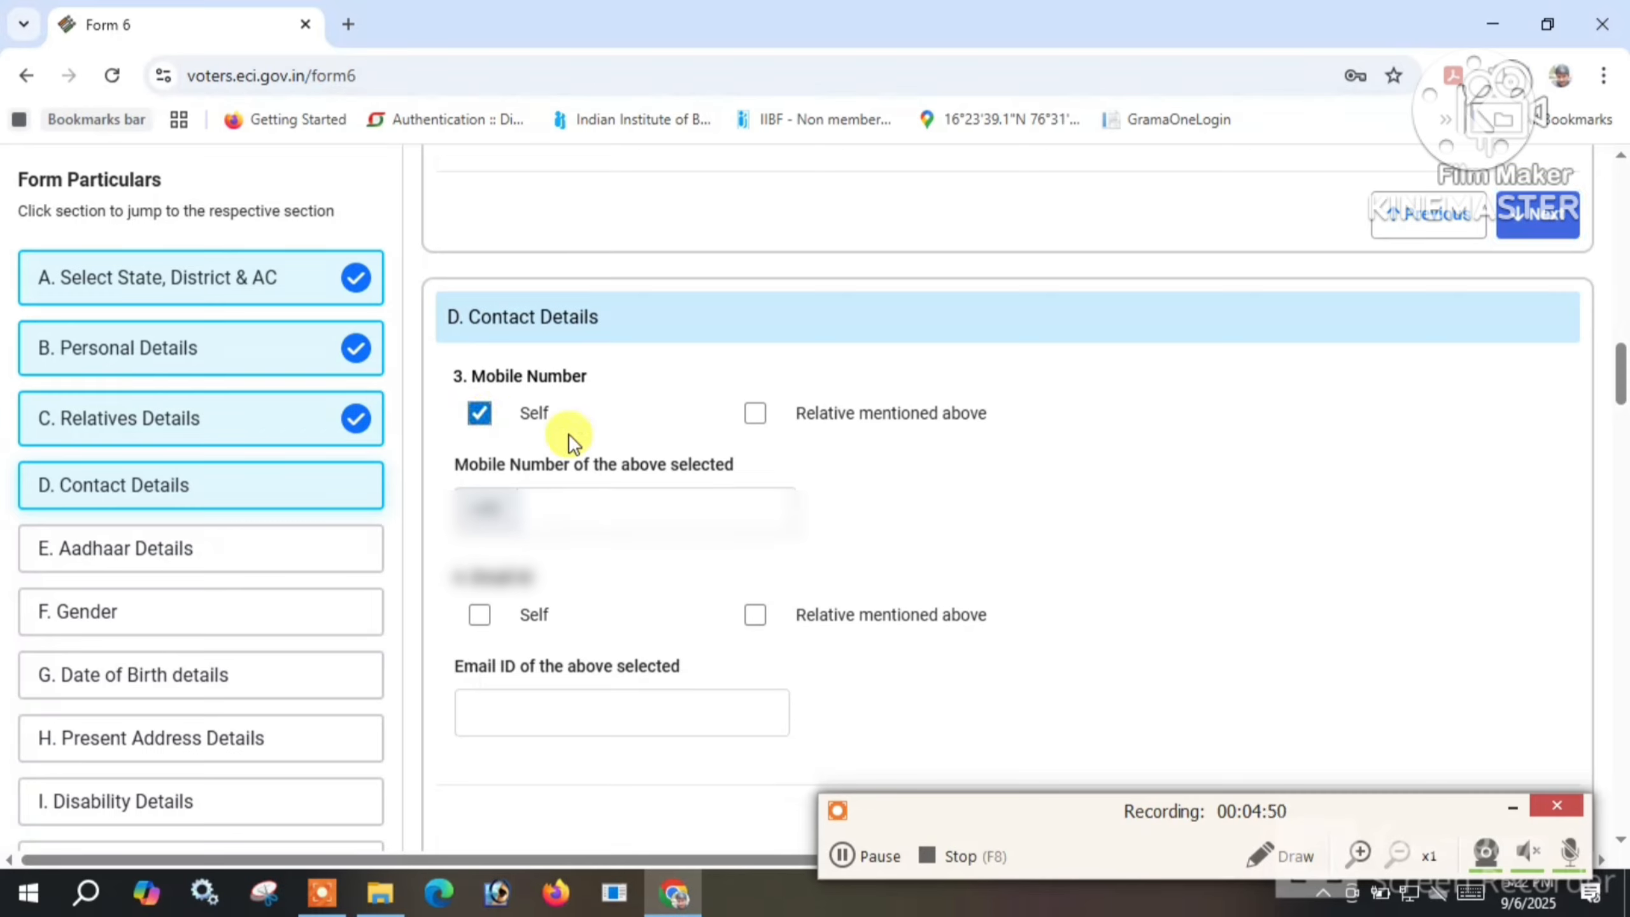
click(477, 415)
click(754, 413)
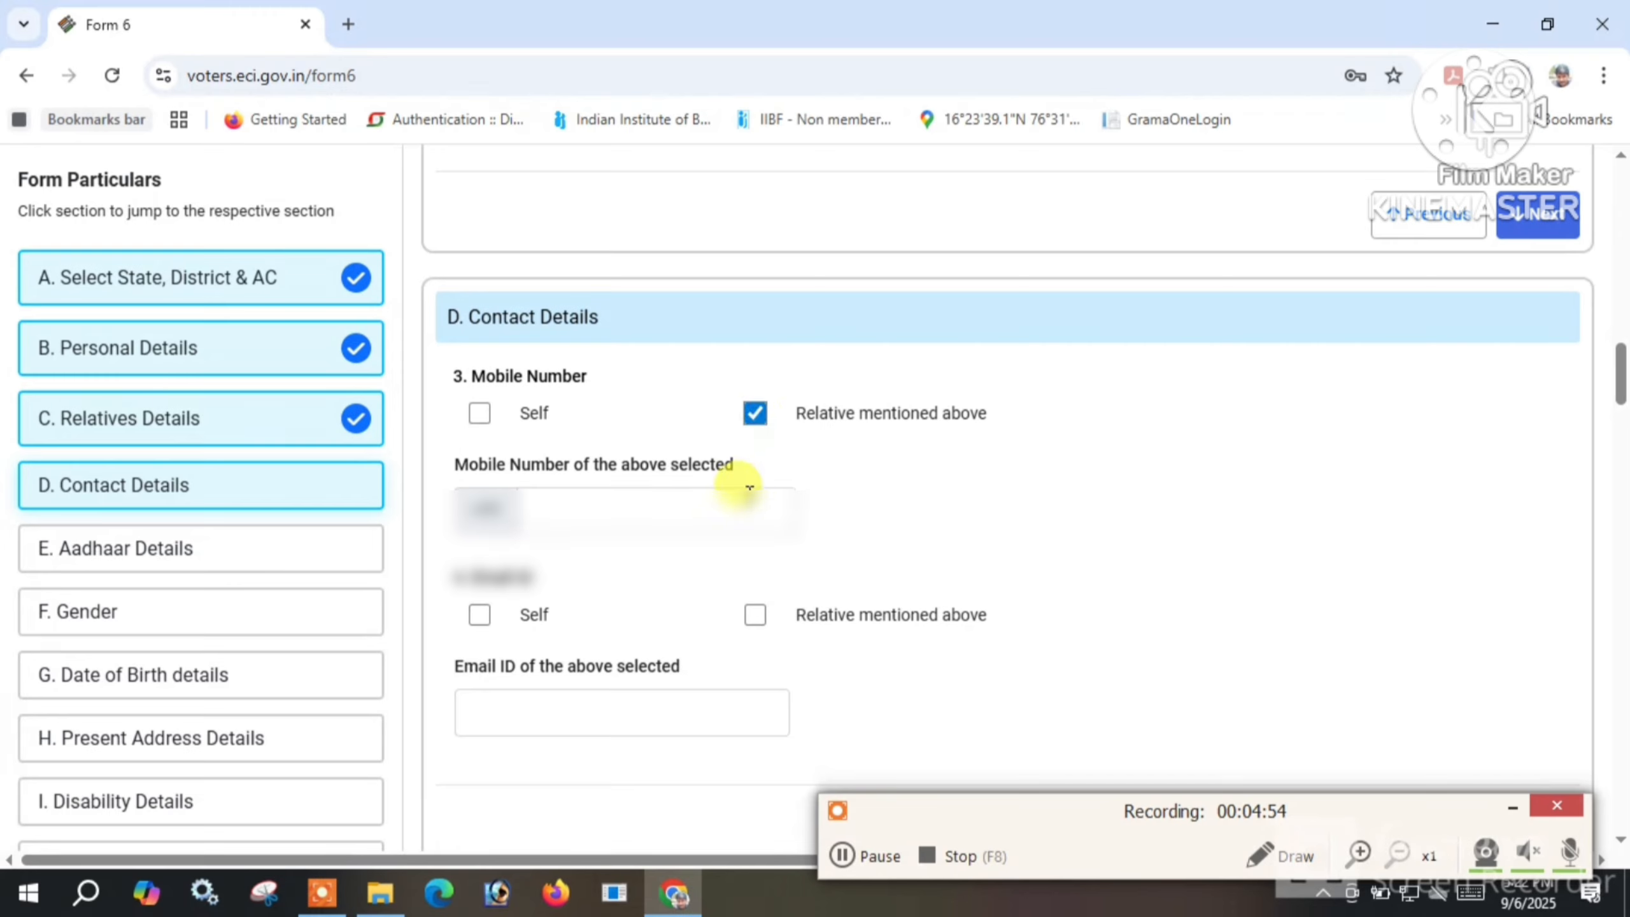
click(636, 499)
text(???)
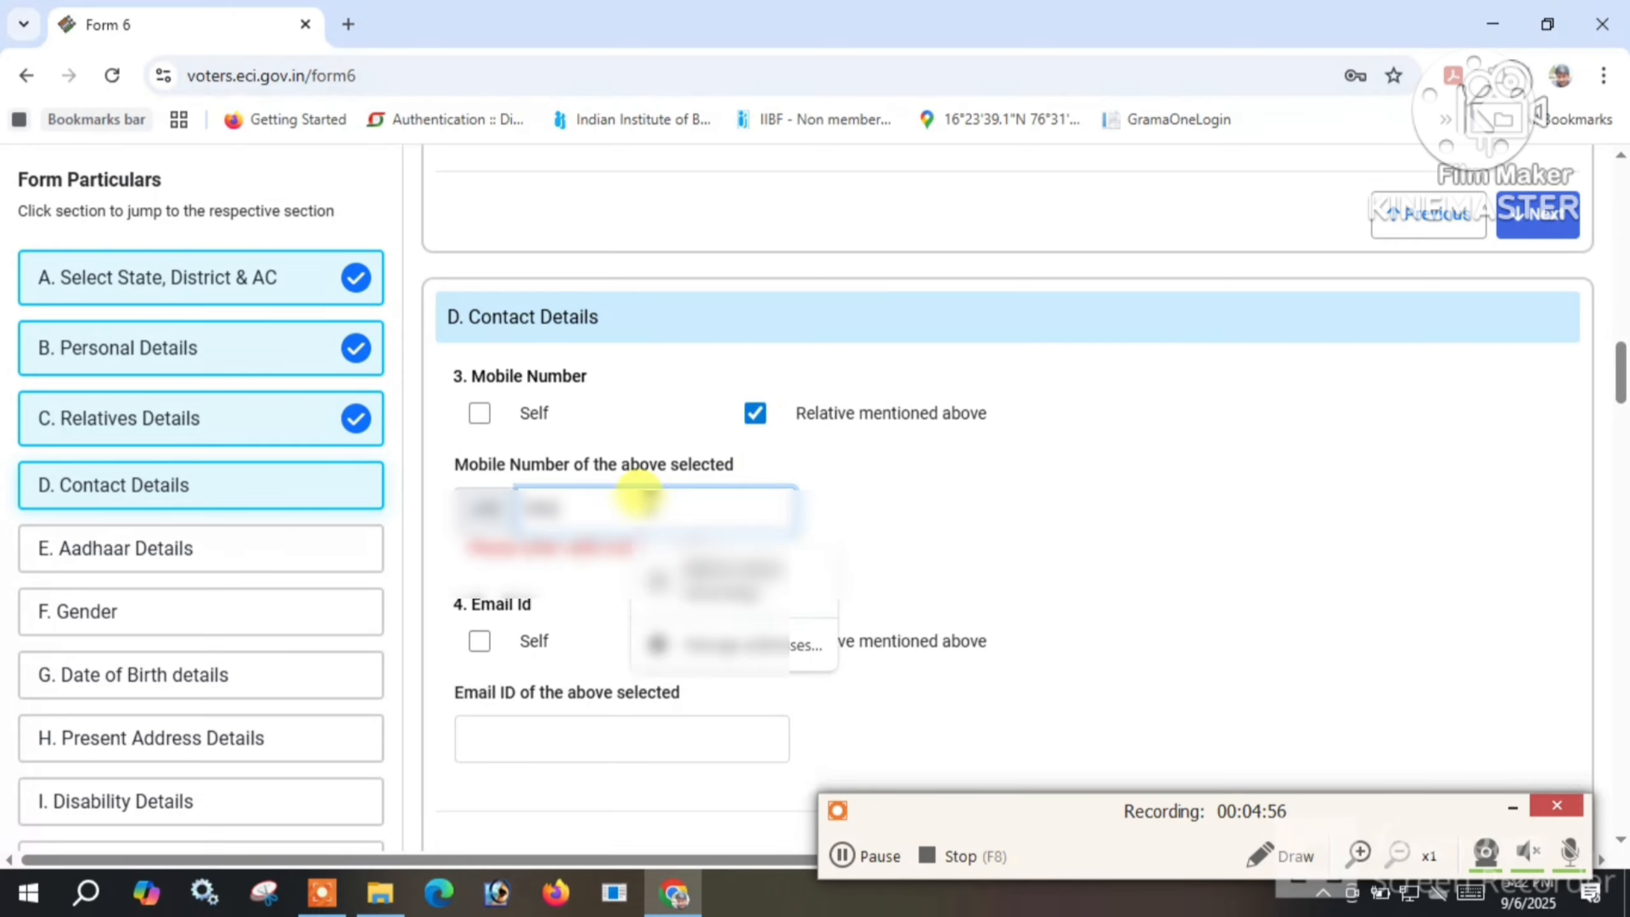
text(?)
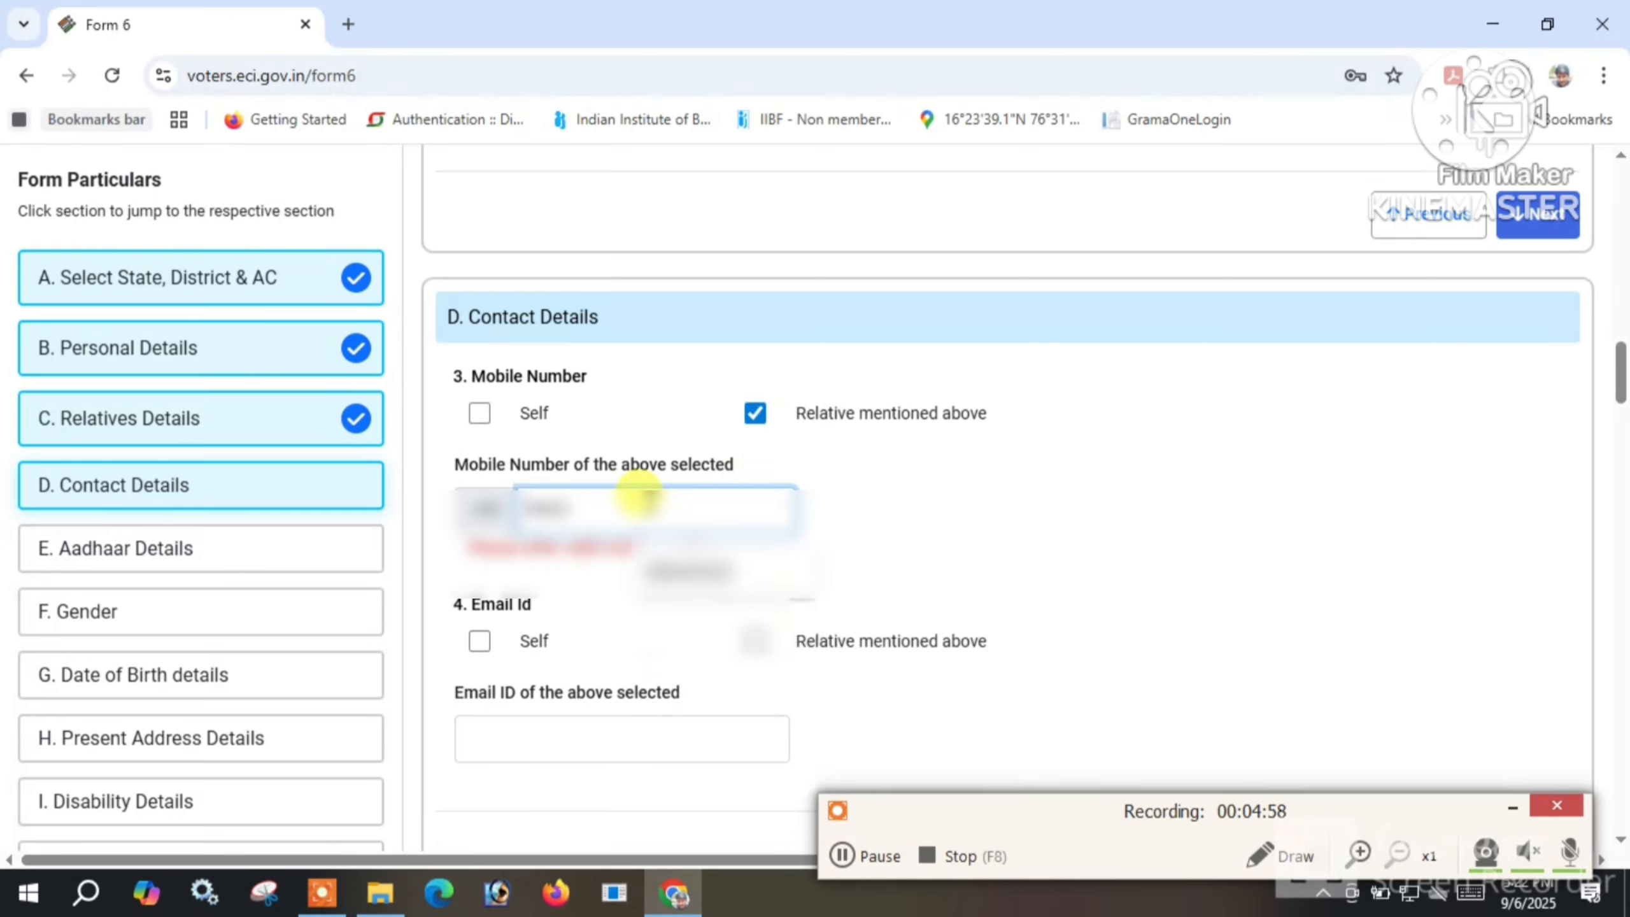
click(667, 570)
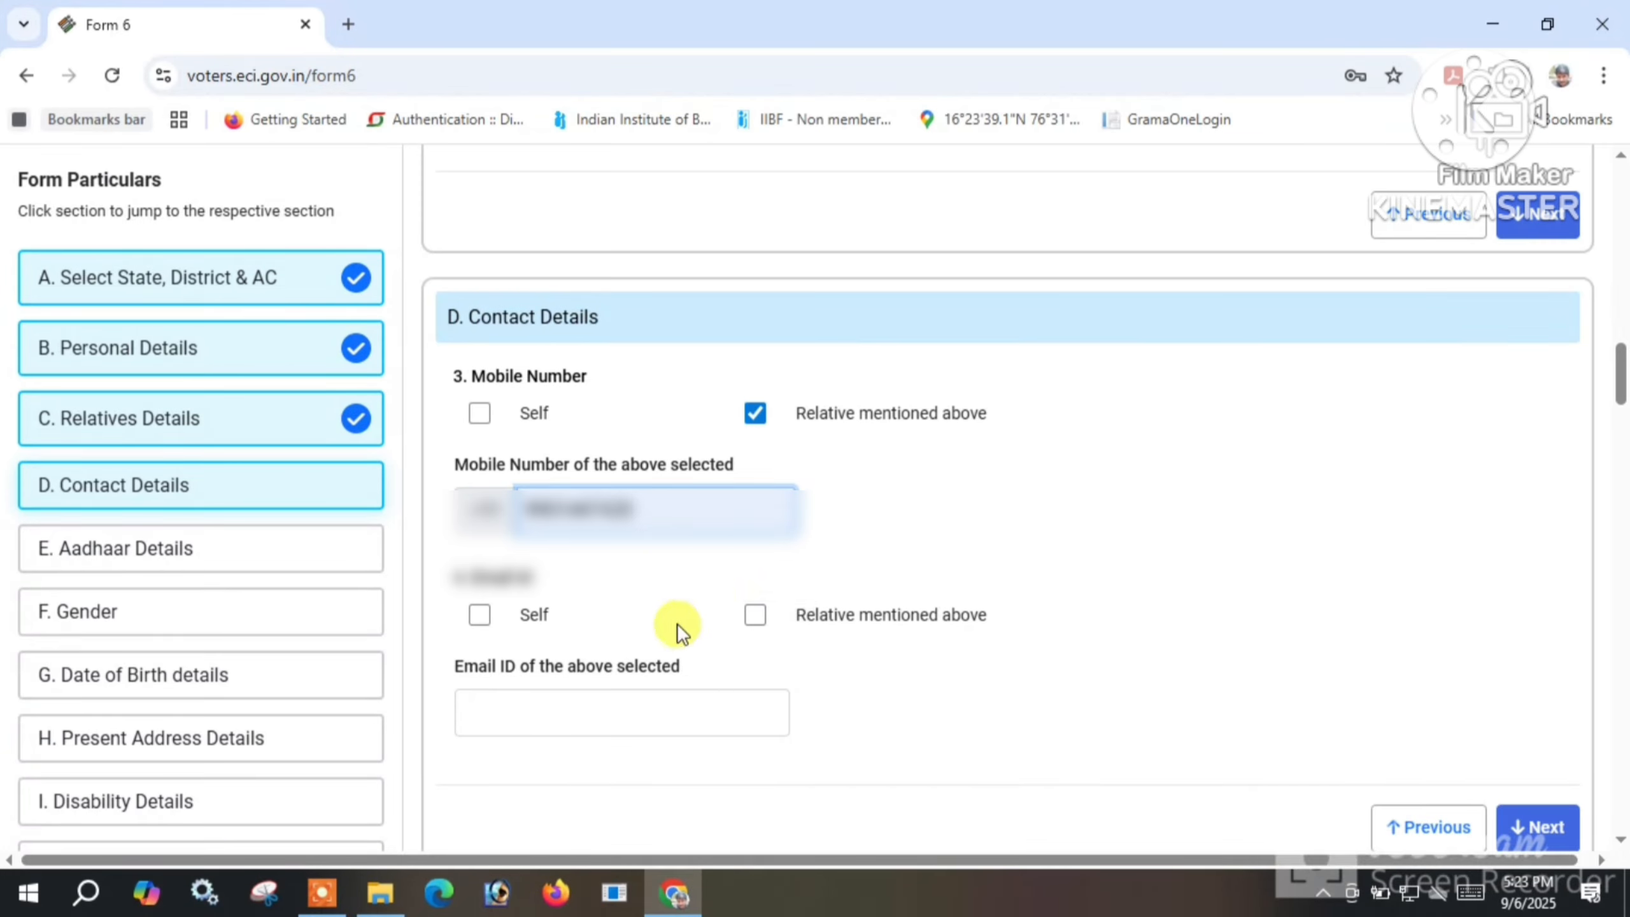
Assign the email ID to the relative mentioned above and replace the autofilled entry with the contact's email address
click(756, 616)
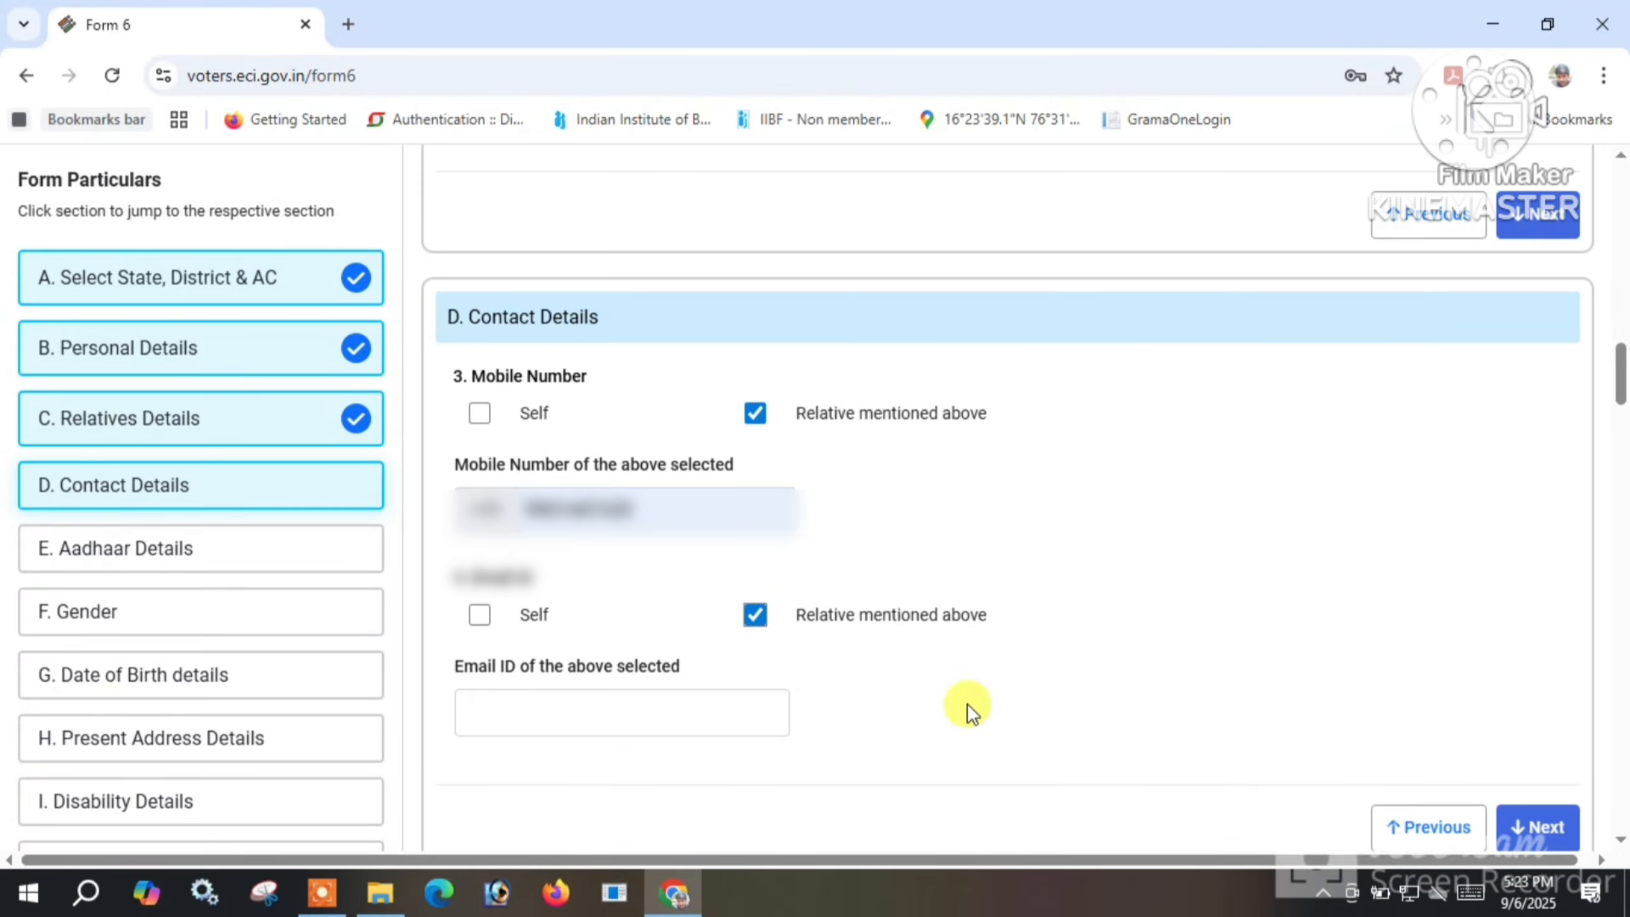
click(672, 691)
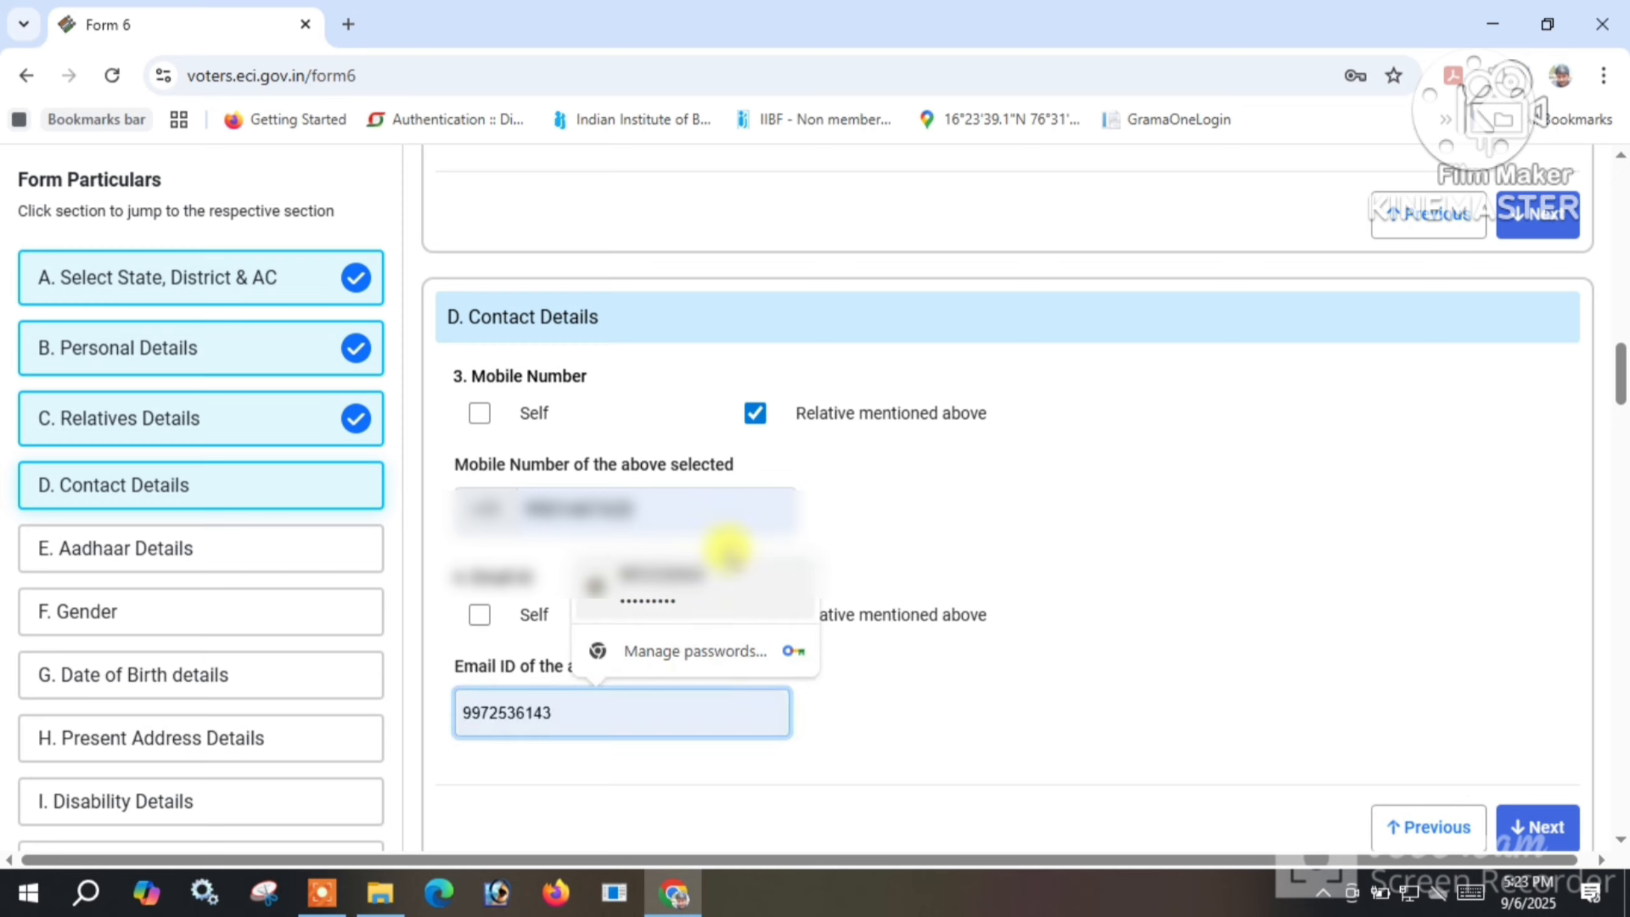
text(8)
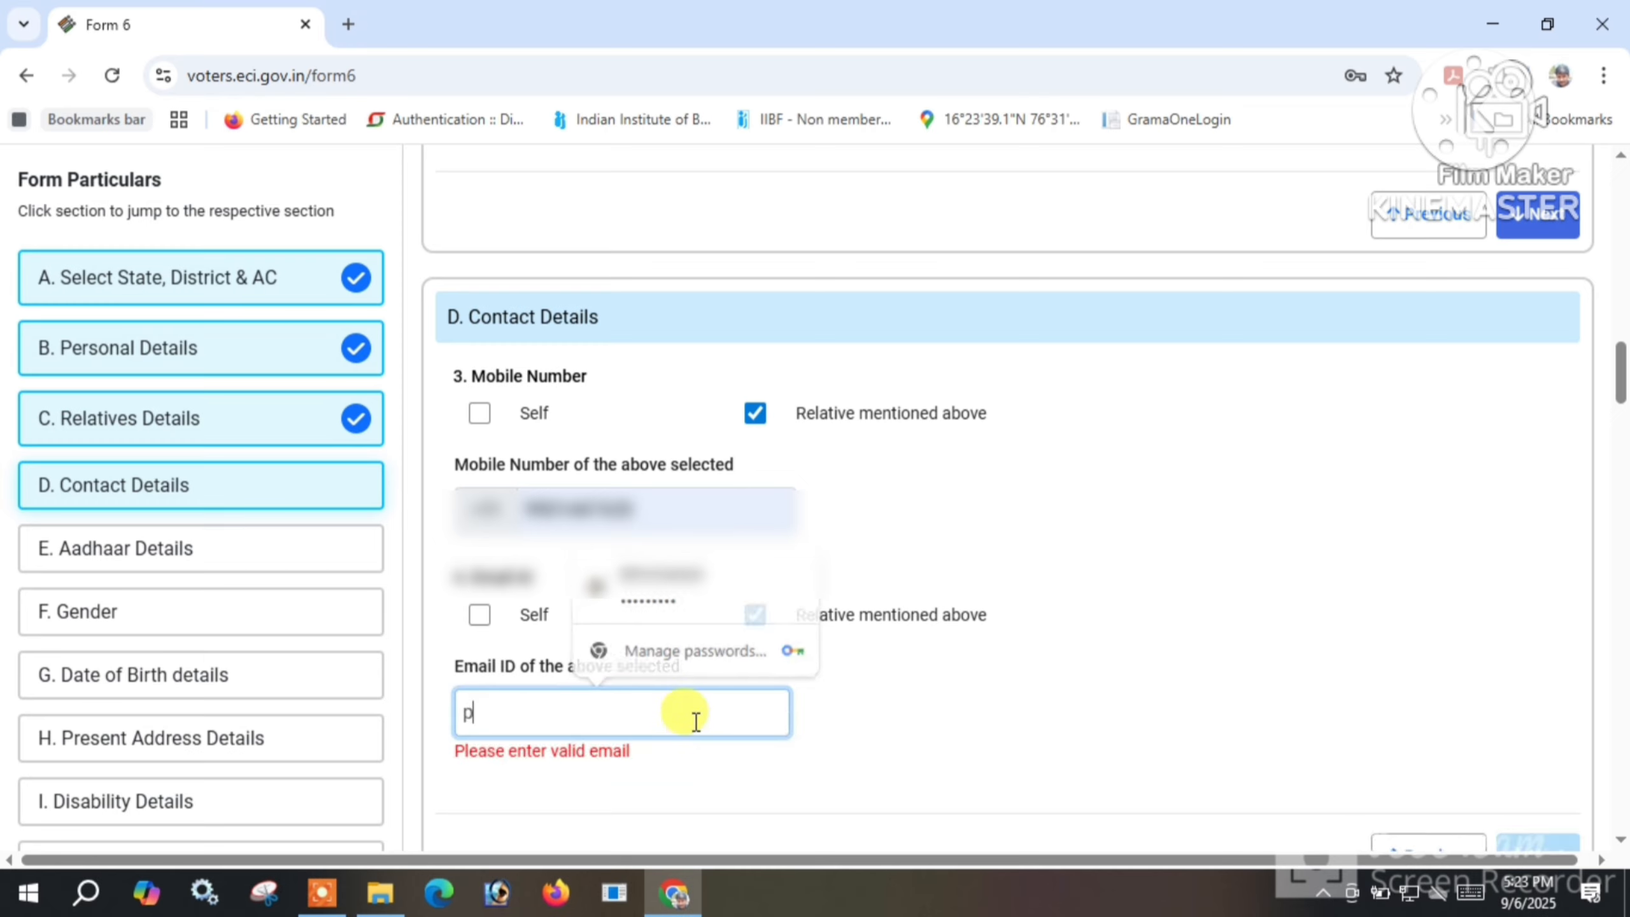
text(••••••••)
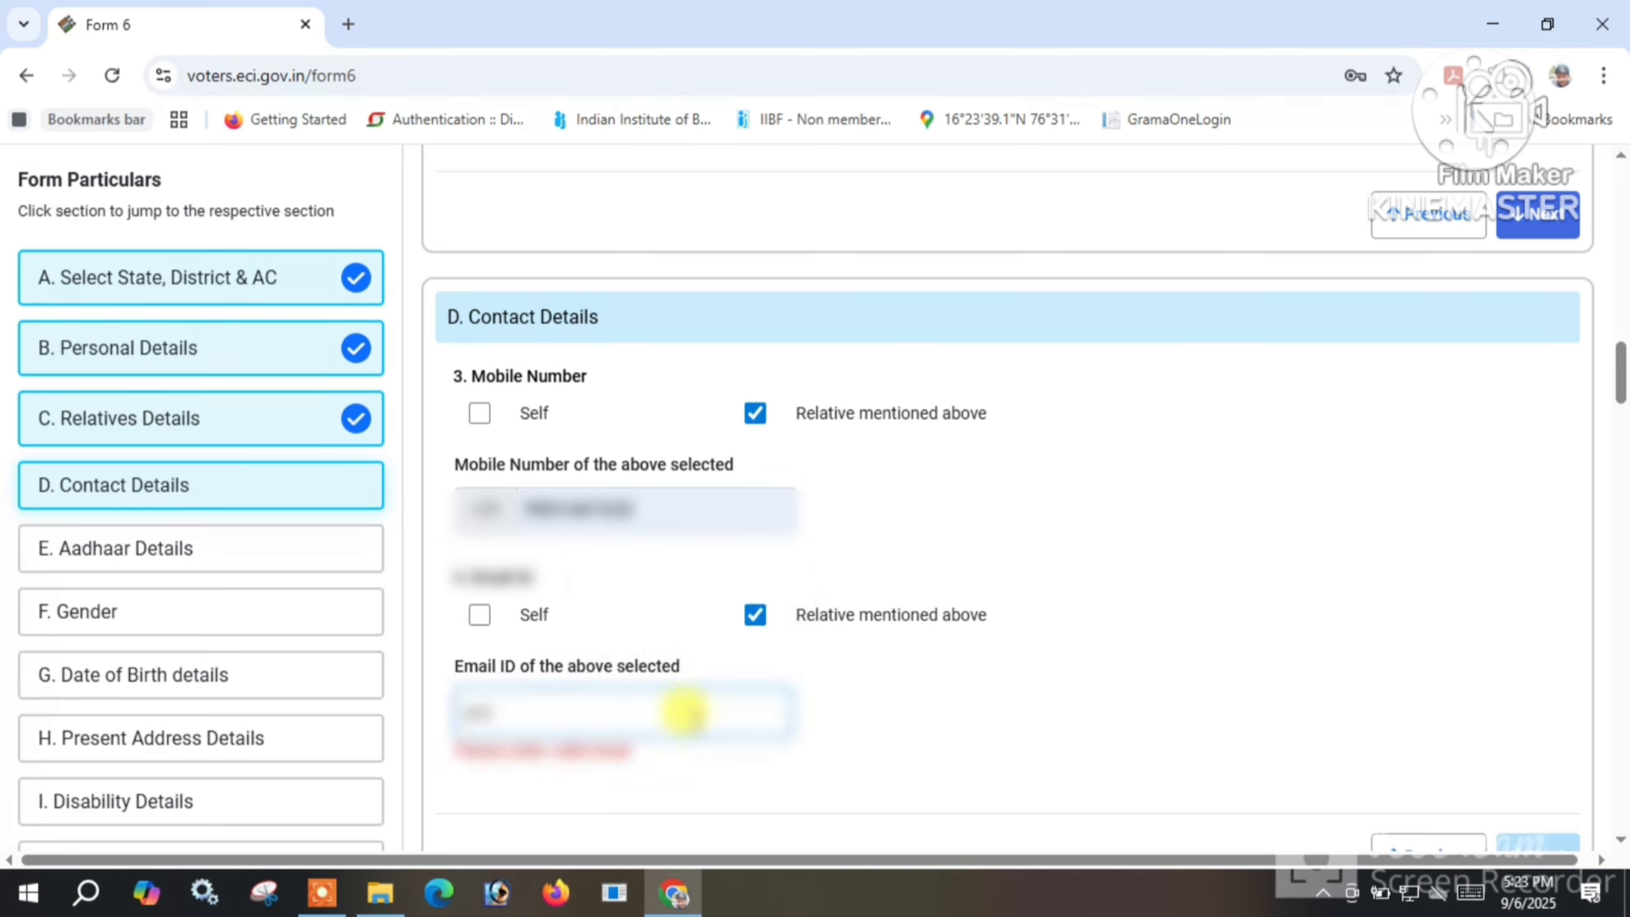
text(••••••)
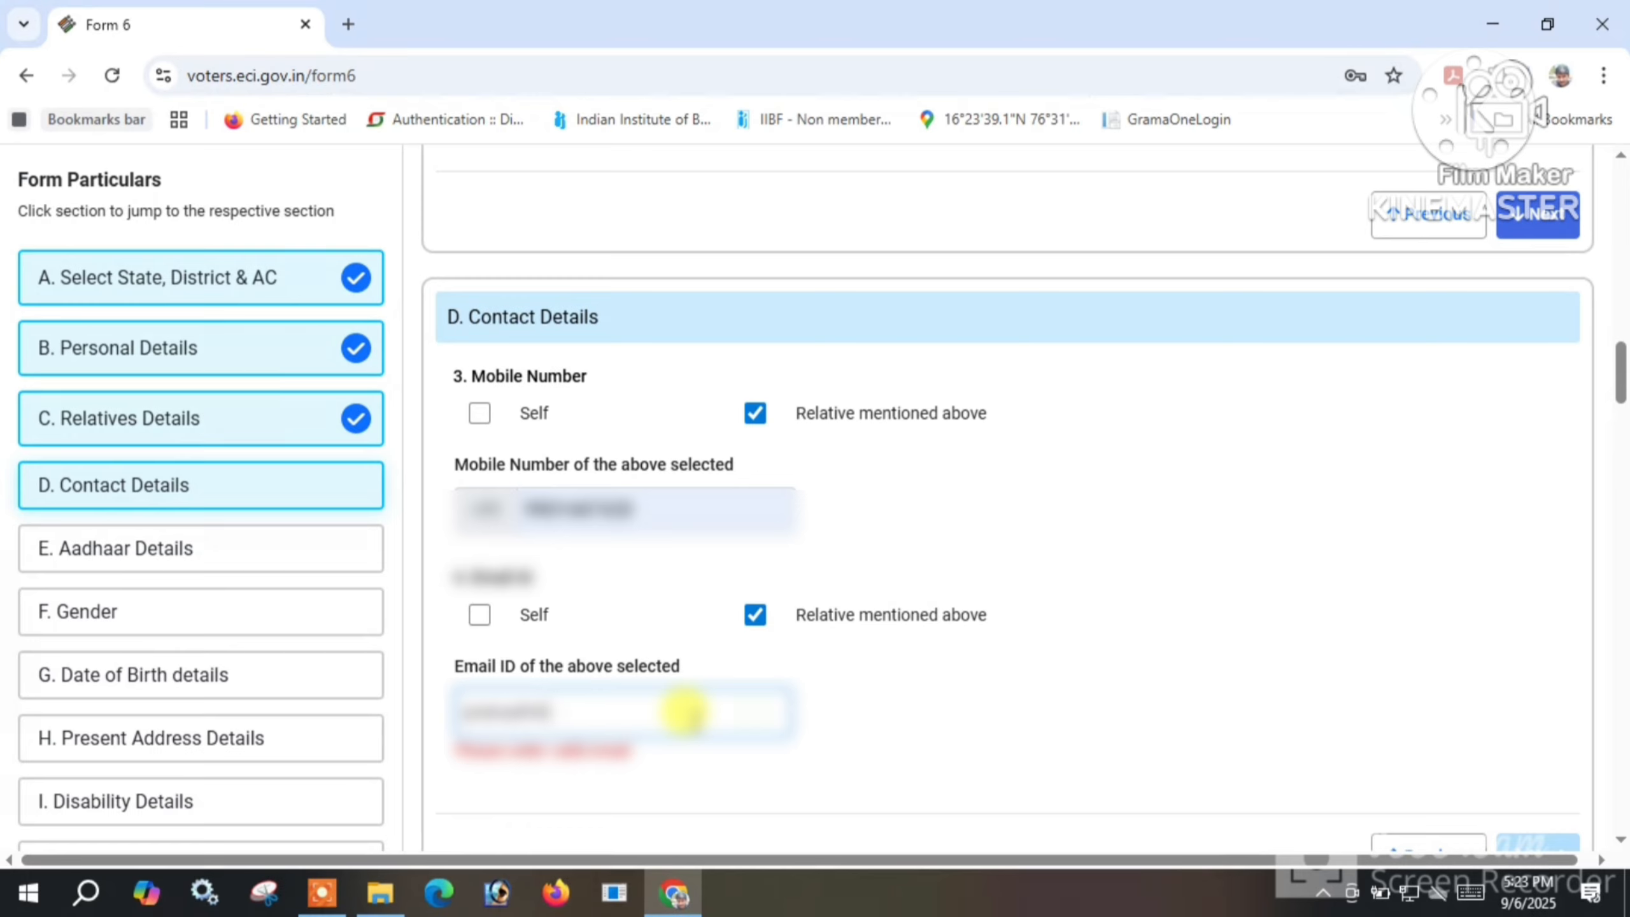
text(•••••)
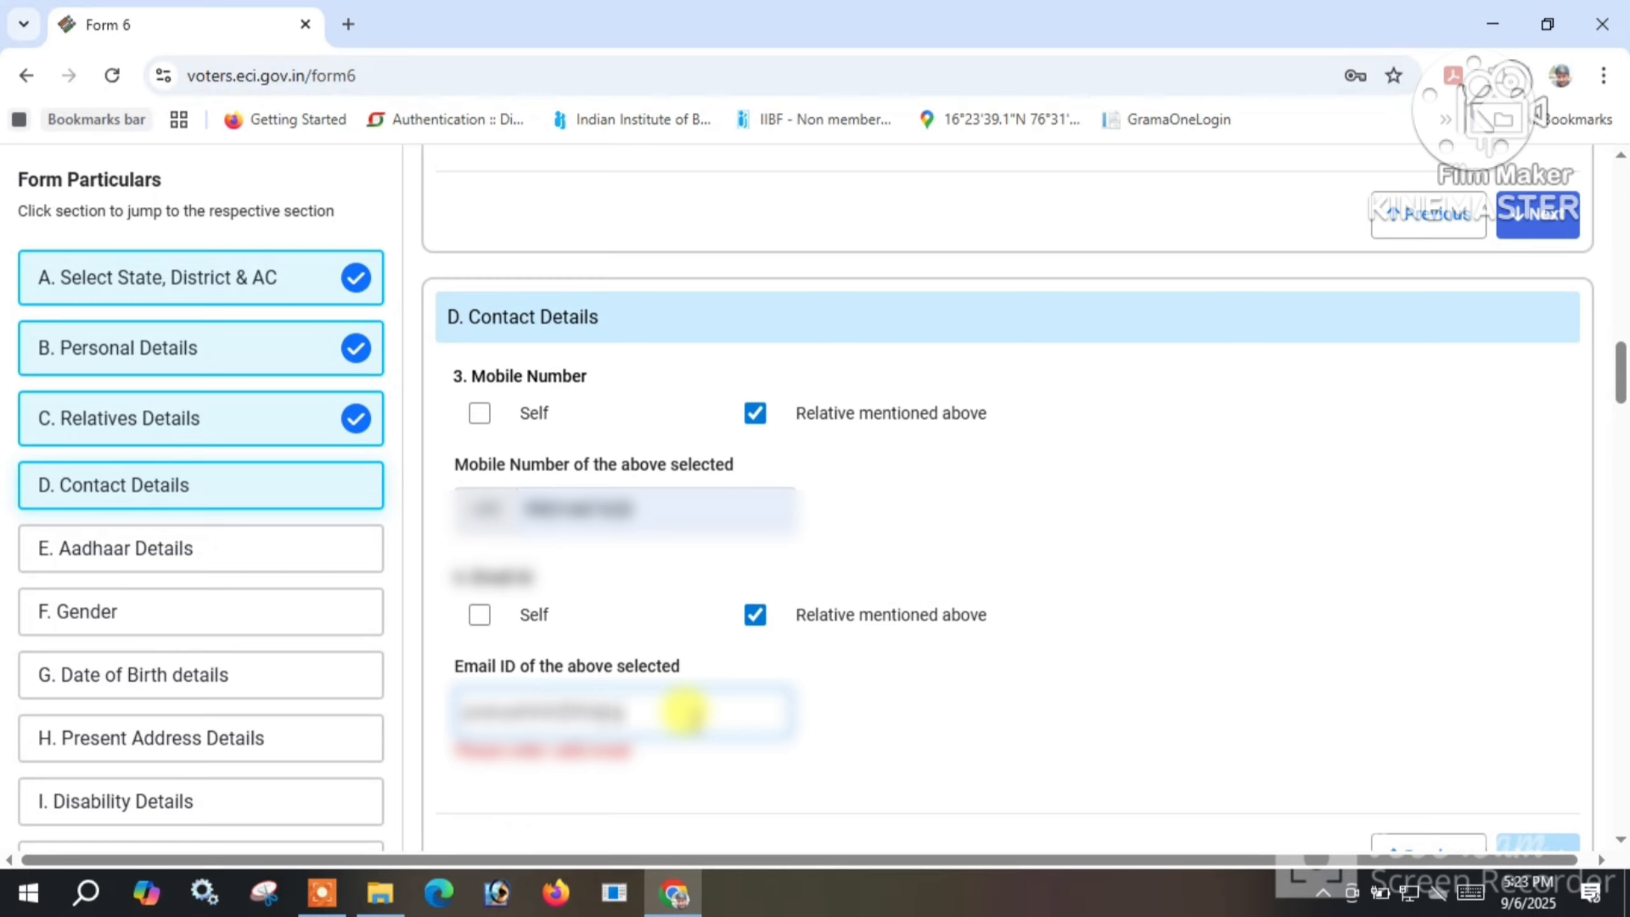
text(•••)
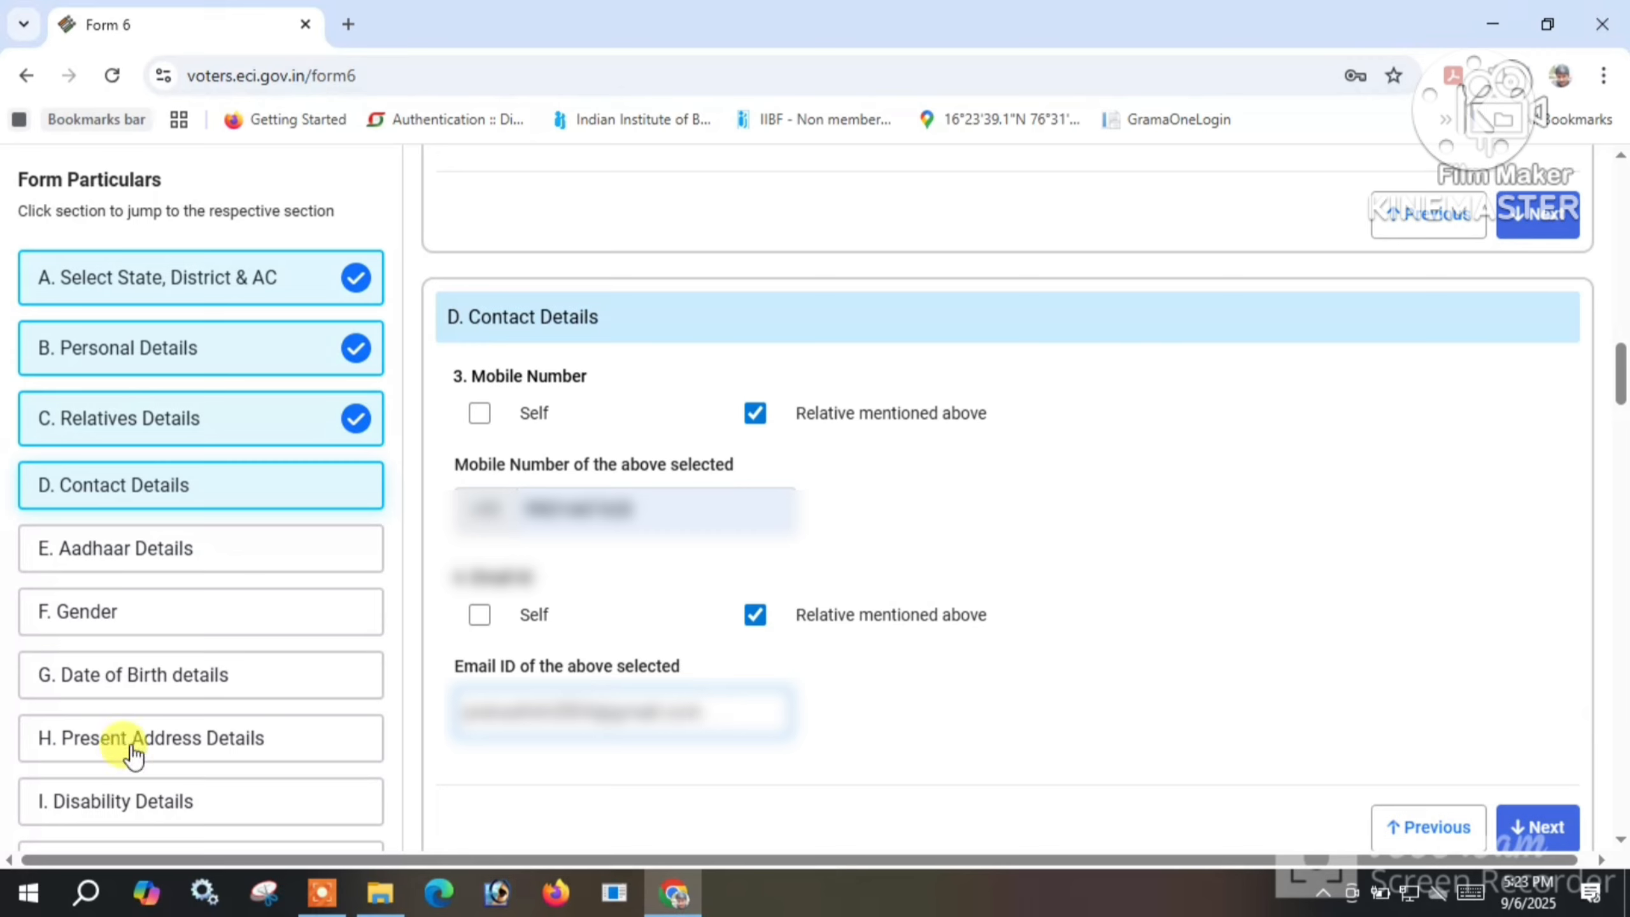
click(322, 892)
click(856, 860)
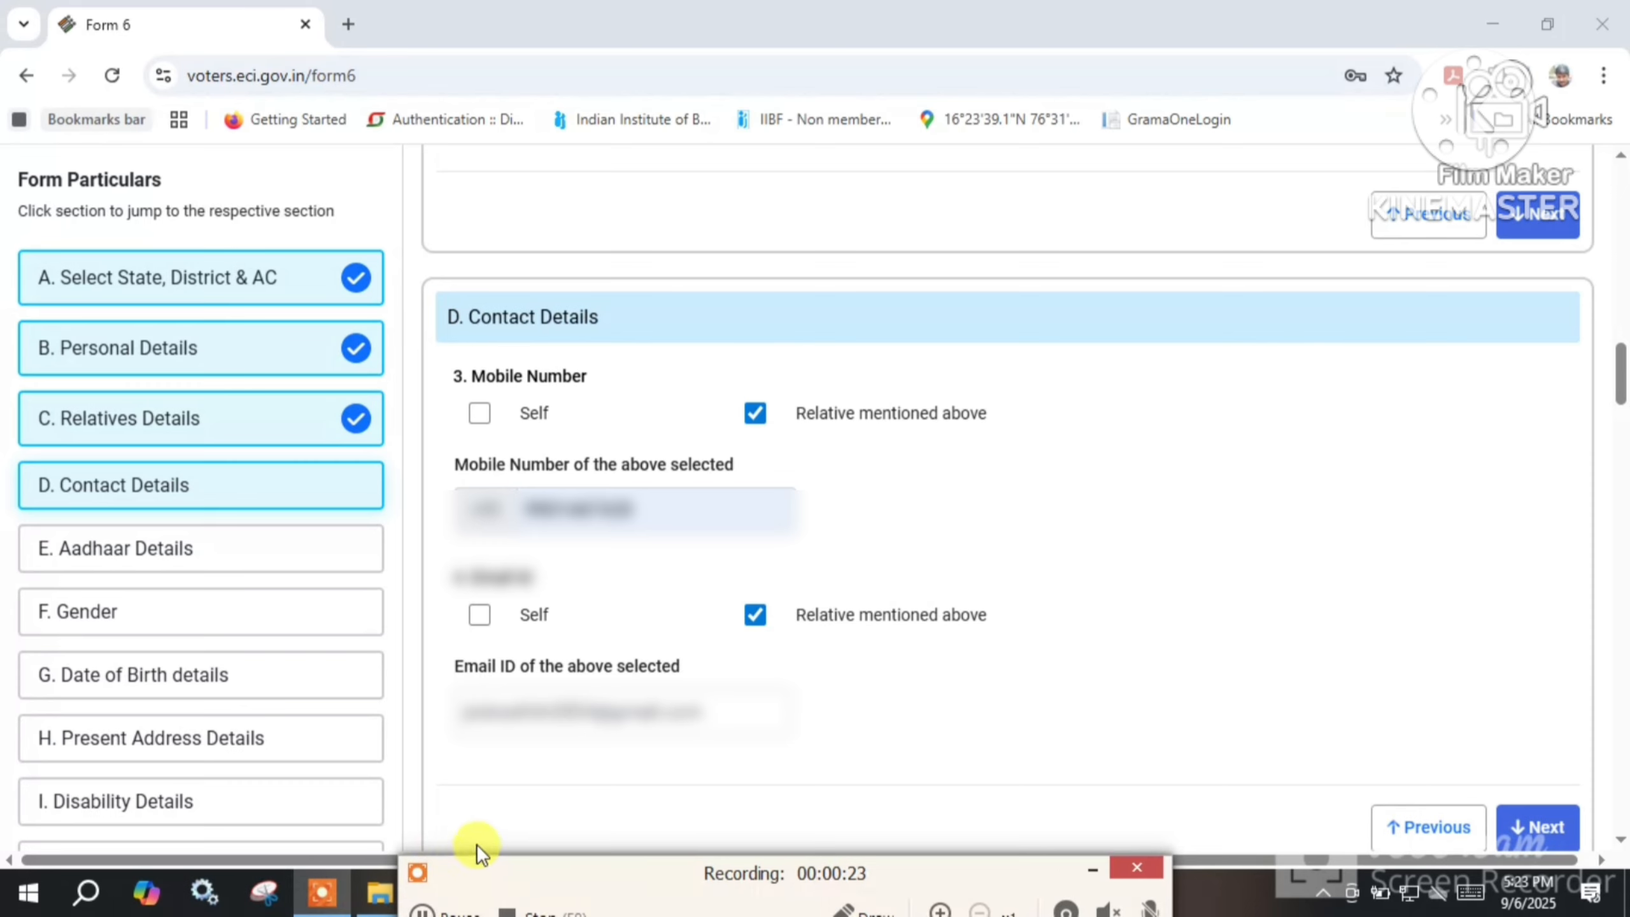
click(422, 909)
Proceed to Aadhaar Details, choose the Aadhaar Number option and enter the applicant's Aadhaar number
click(1537, 826)
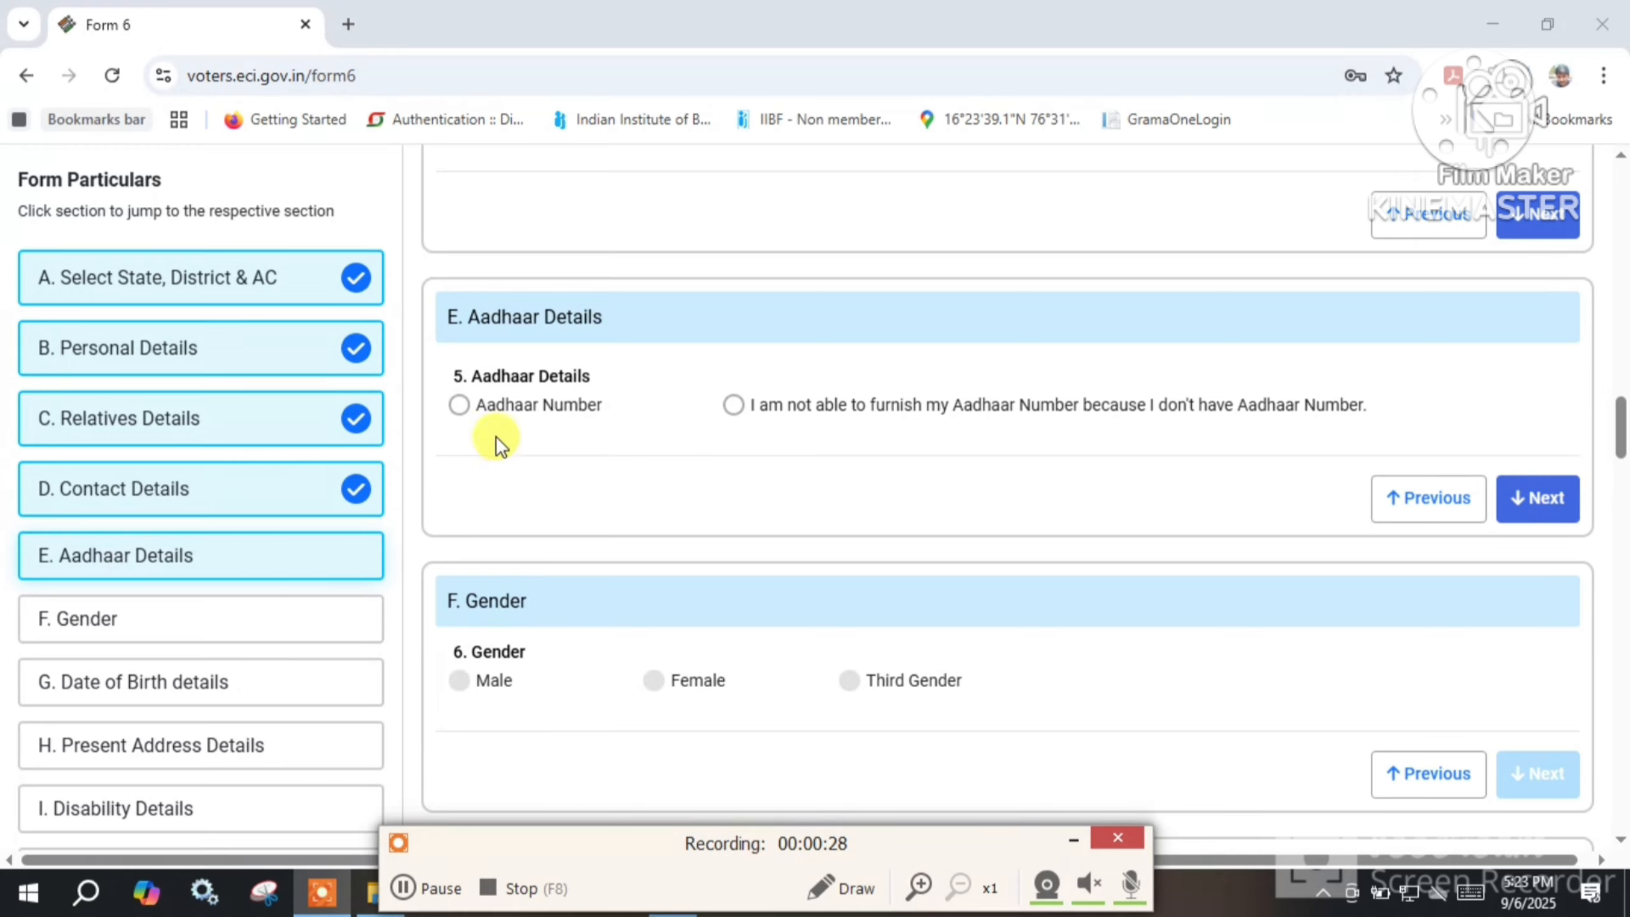
click(736, 410)
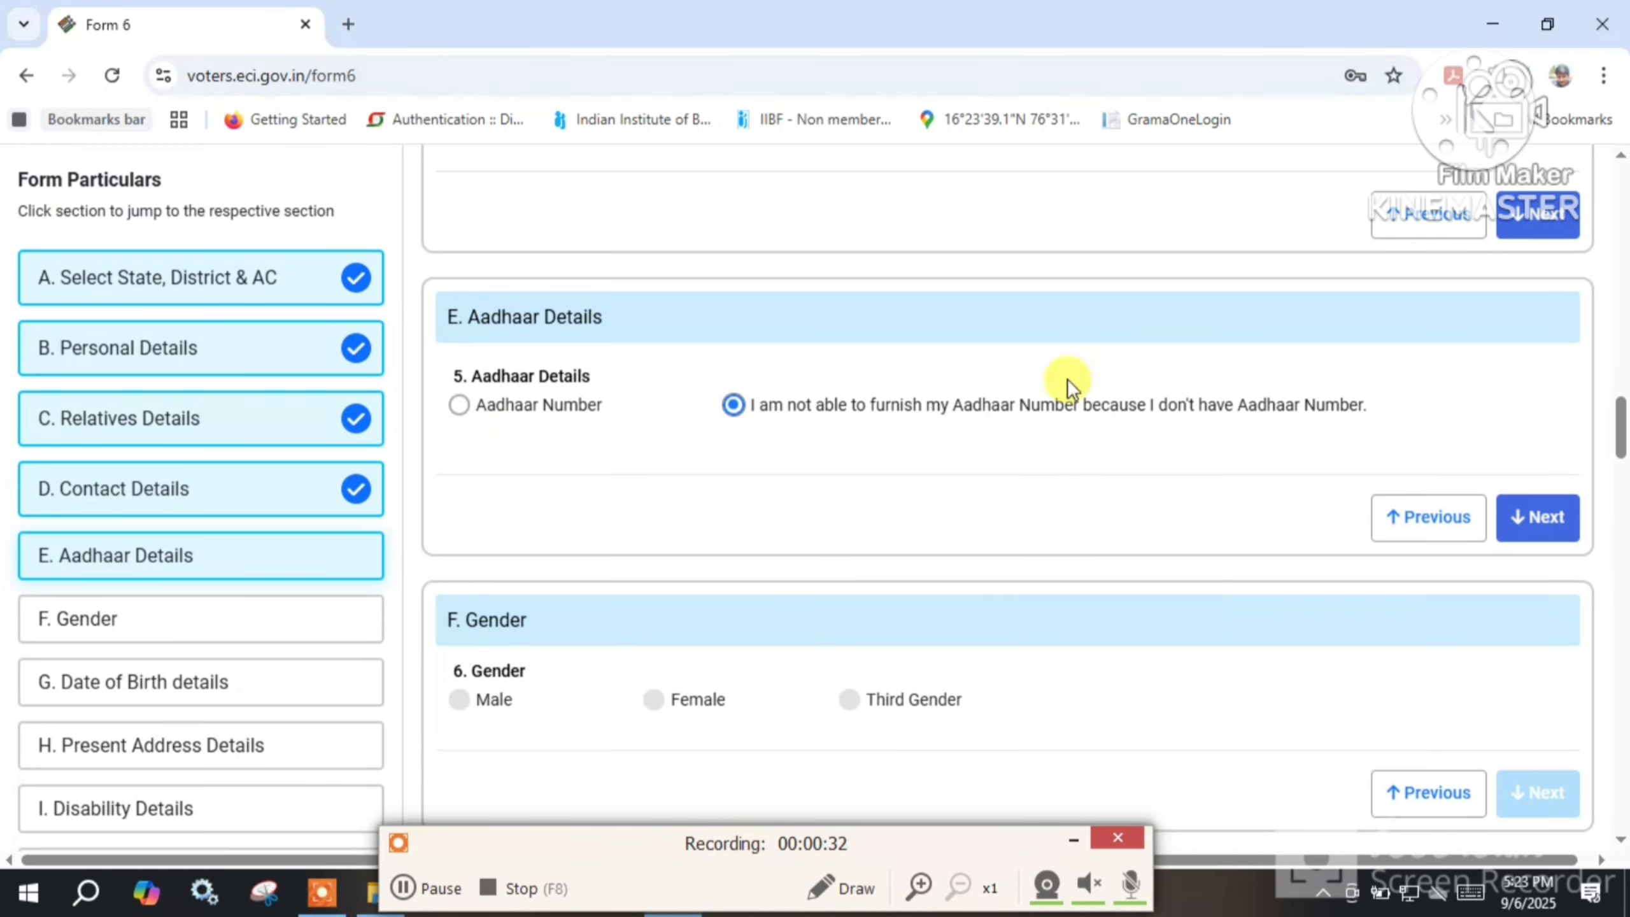
click(460, 405)
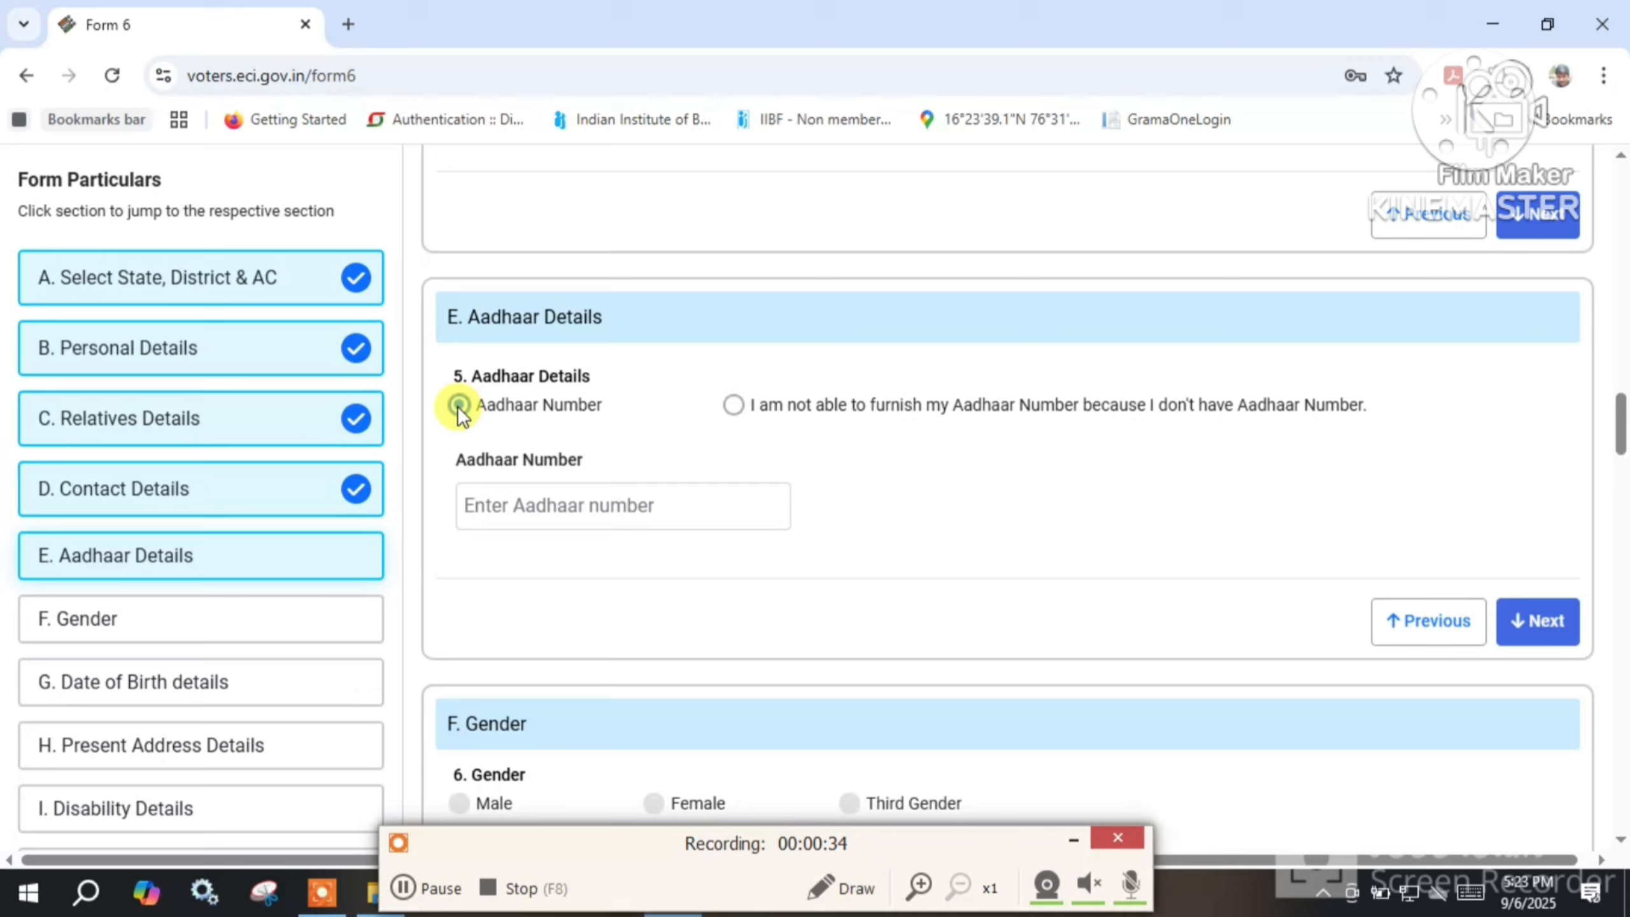
click(558, 501)
text(•••••••••)
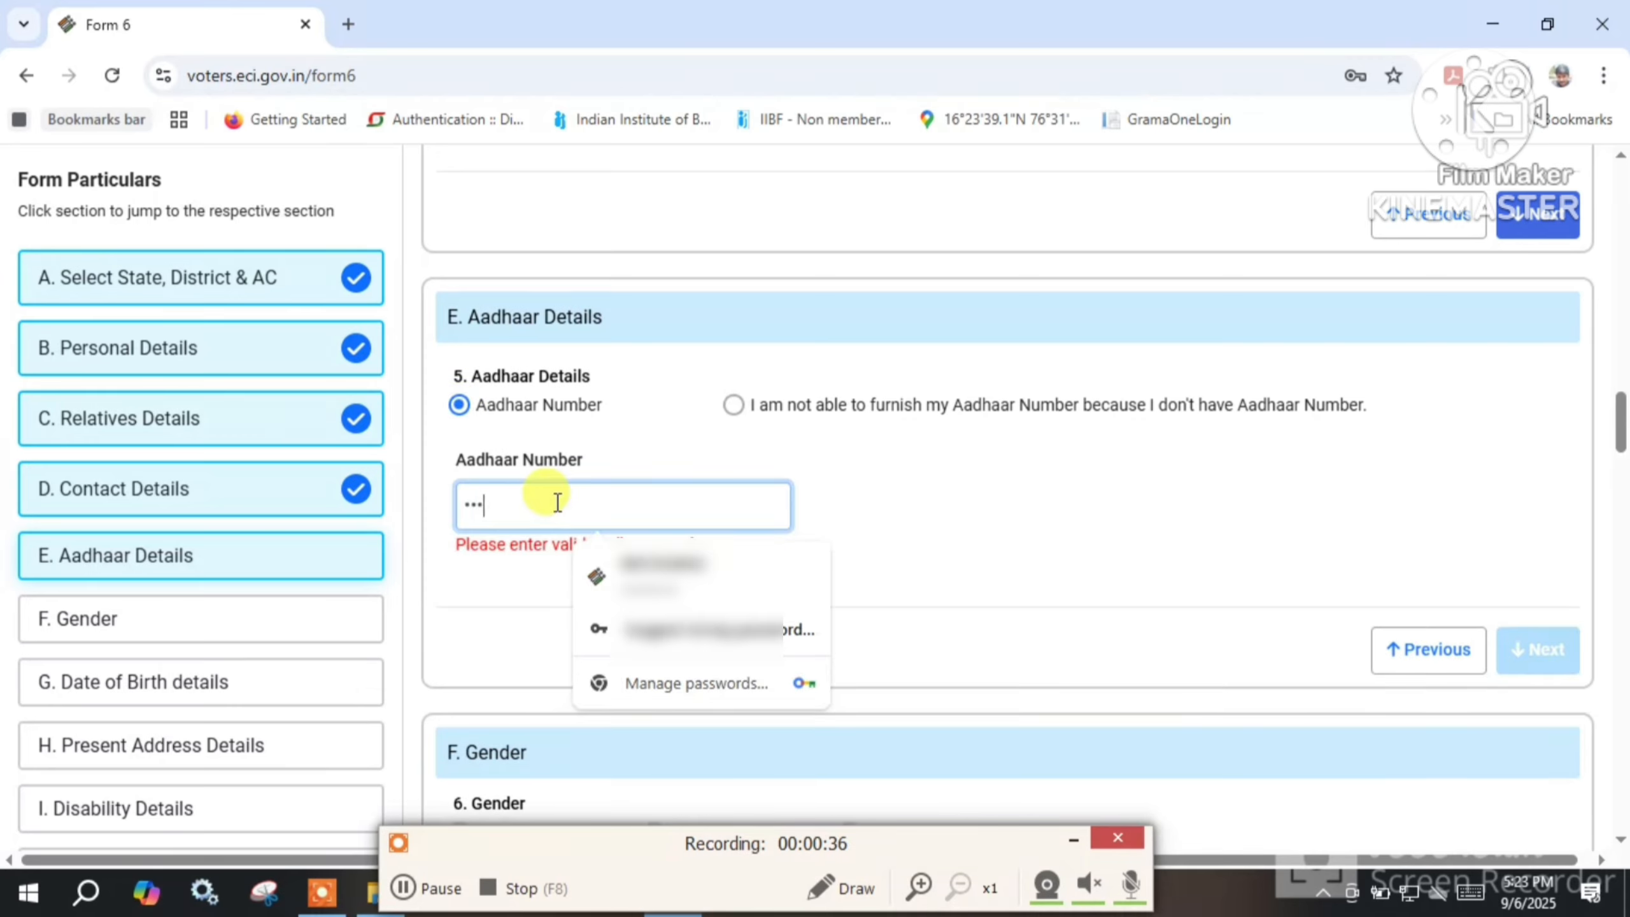
text(•••)
click(1110, 564)
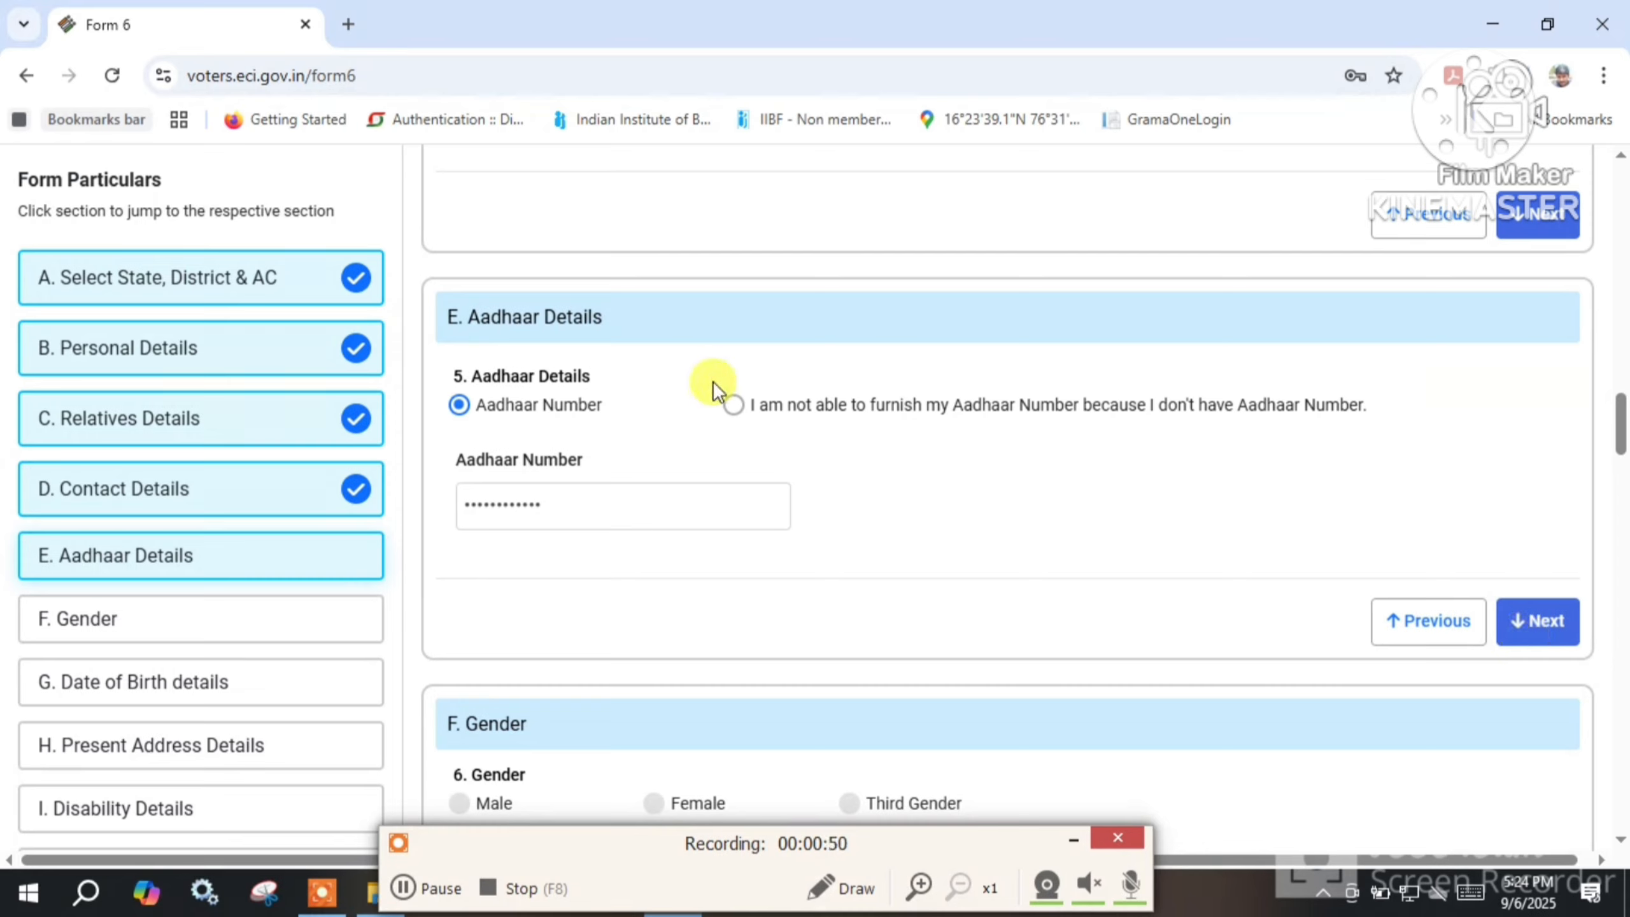
Proceed to the Gender section, select Male and continue to Date of Birth details
drag(713, 381, 1369, 413)
click(873, 435)
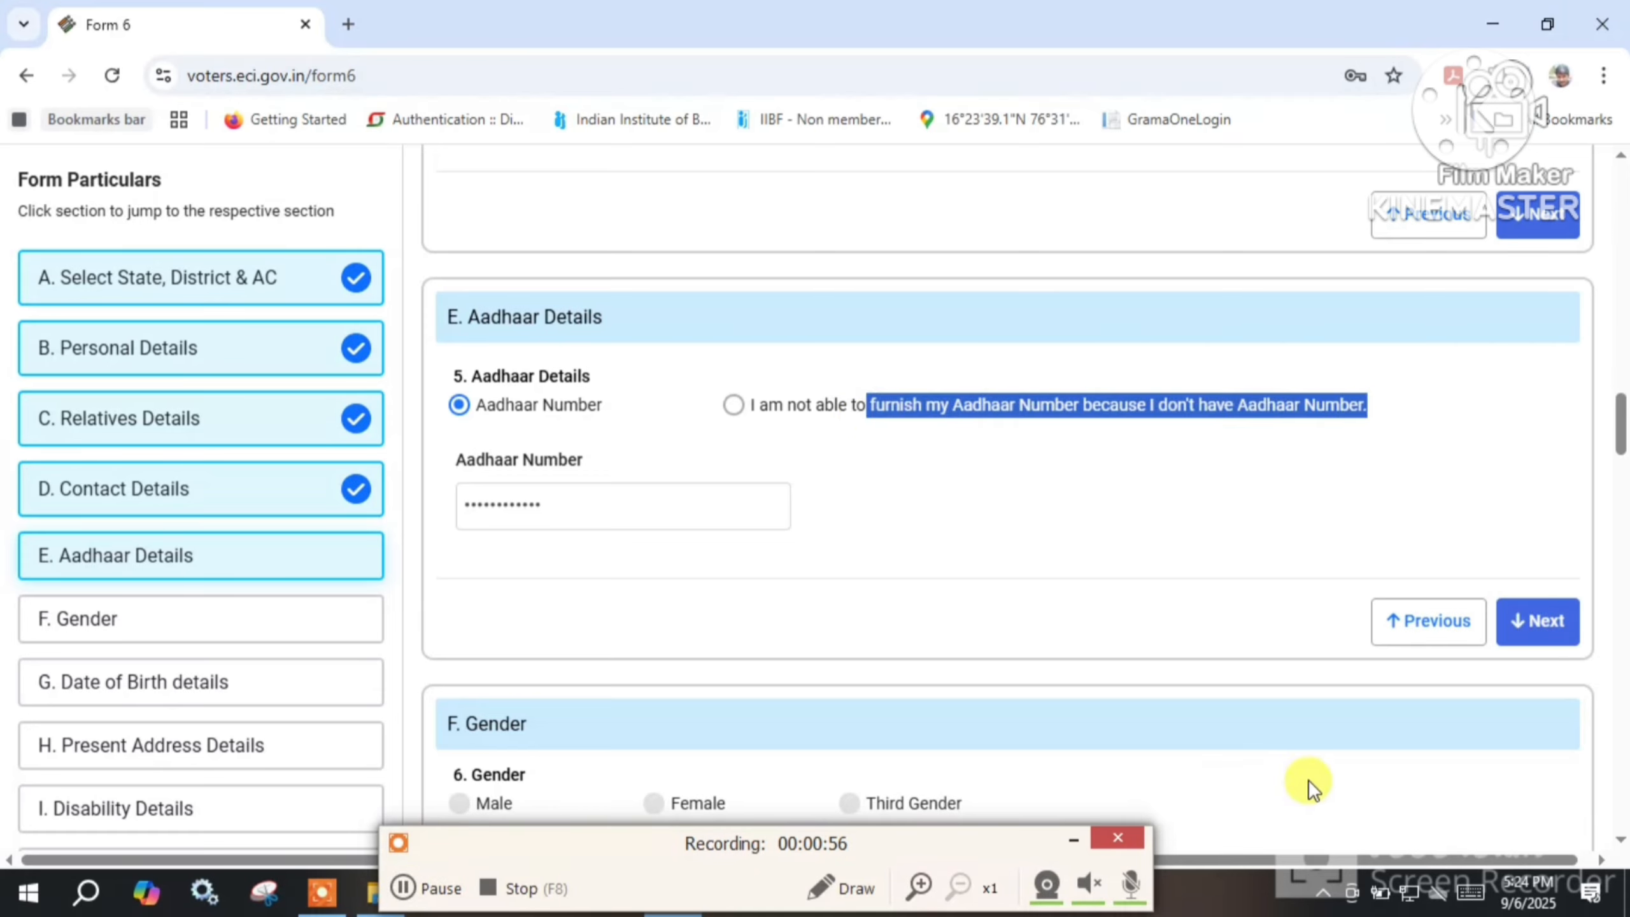
click(1513, 618)
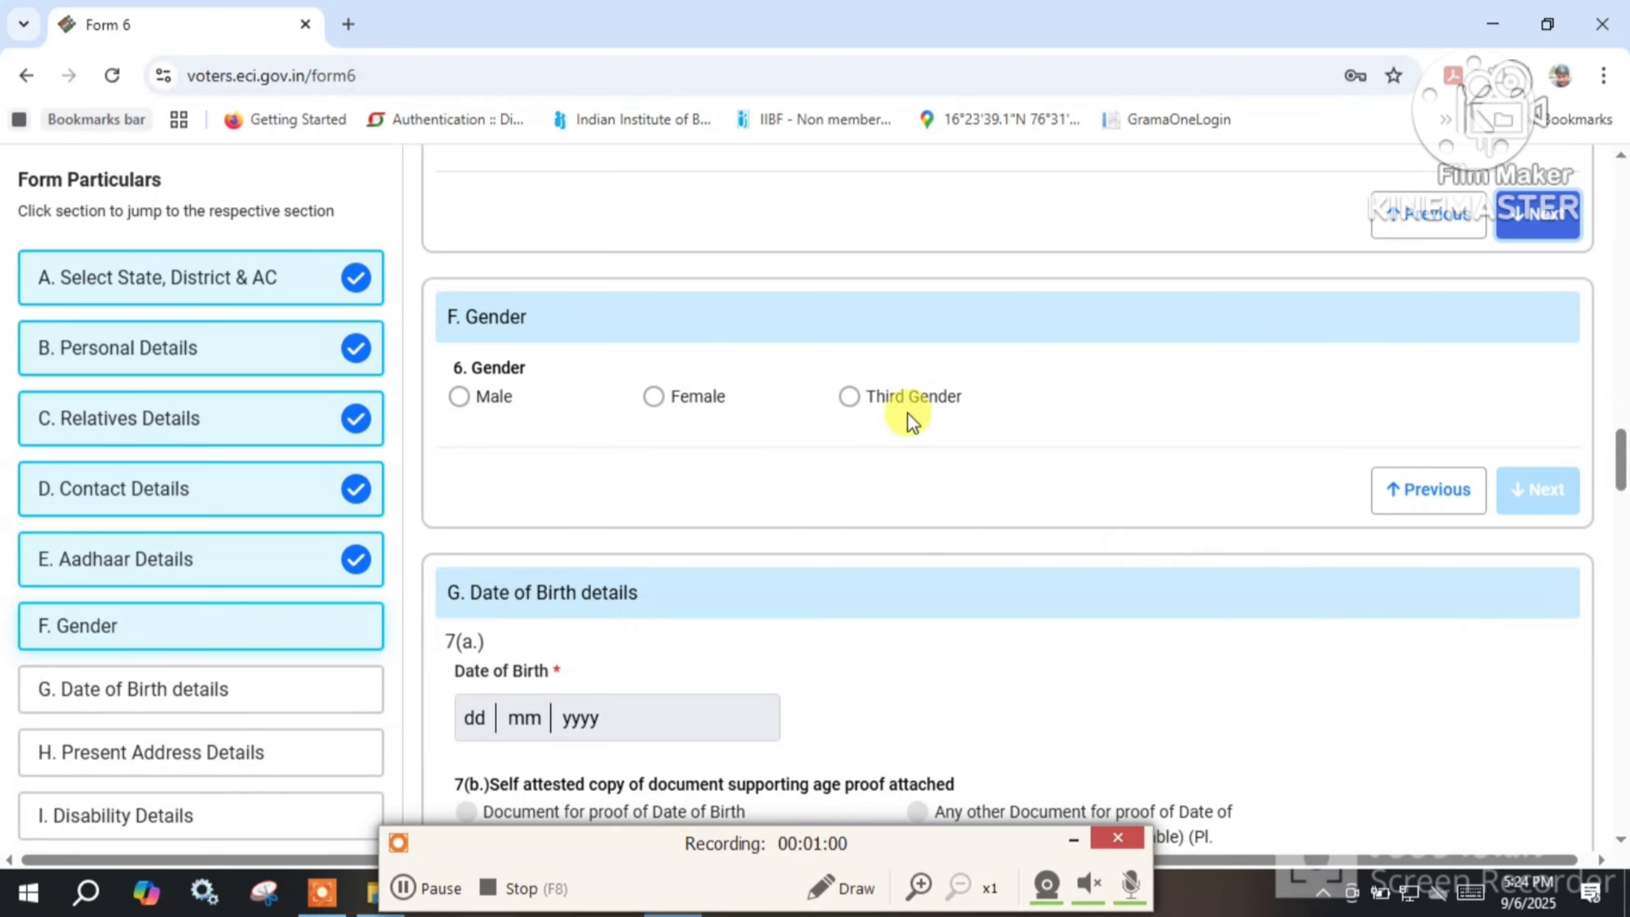
click(459, 396)
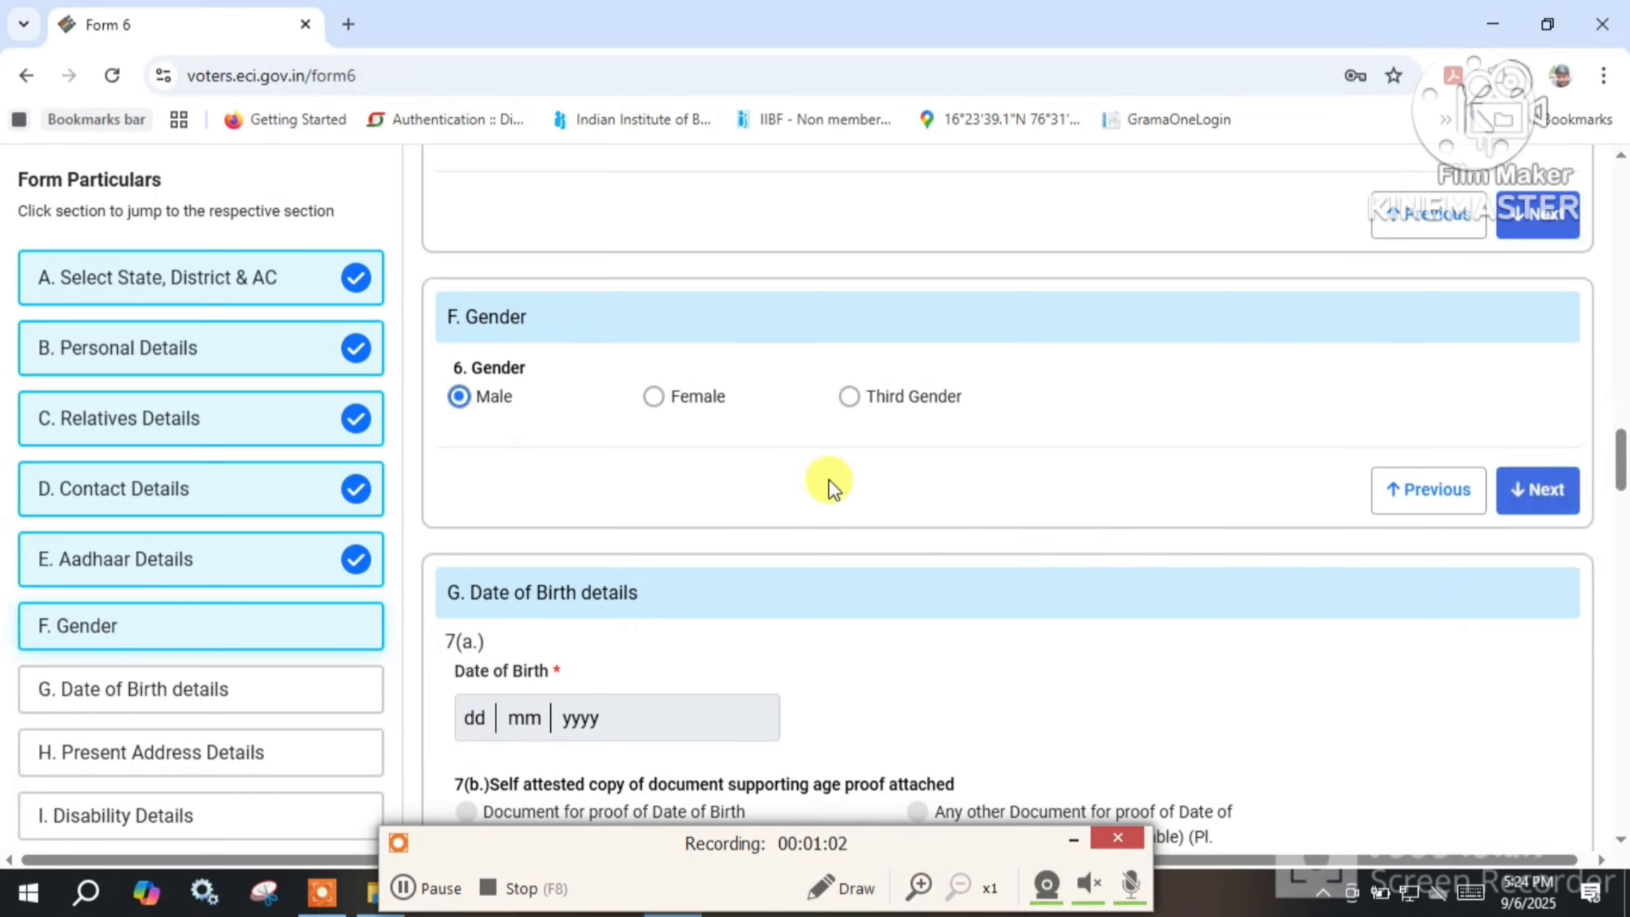
click(1550, 493)
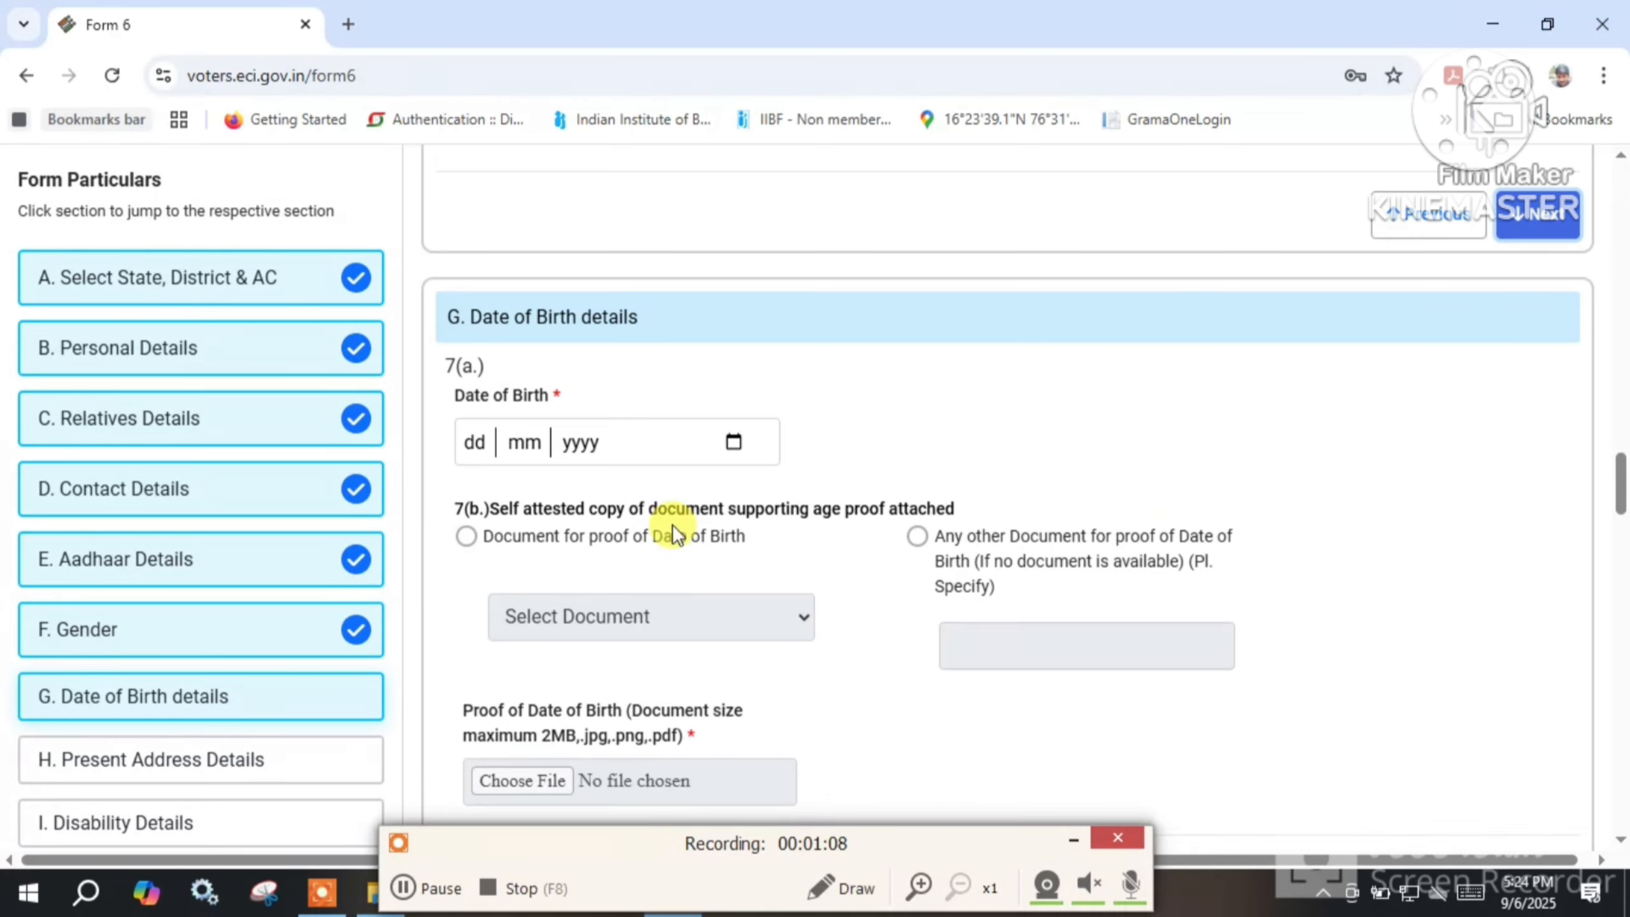
Enter the applicant's full date of birth in the Date of Birth details section
click(480, 453)
text(01)
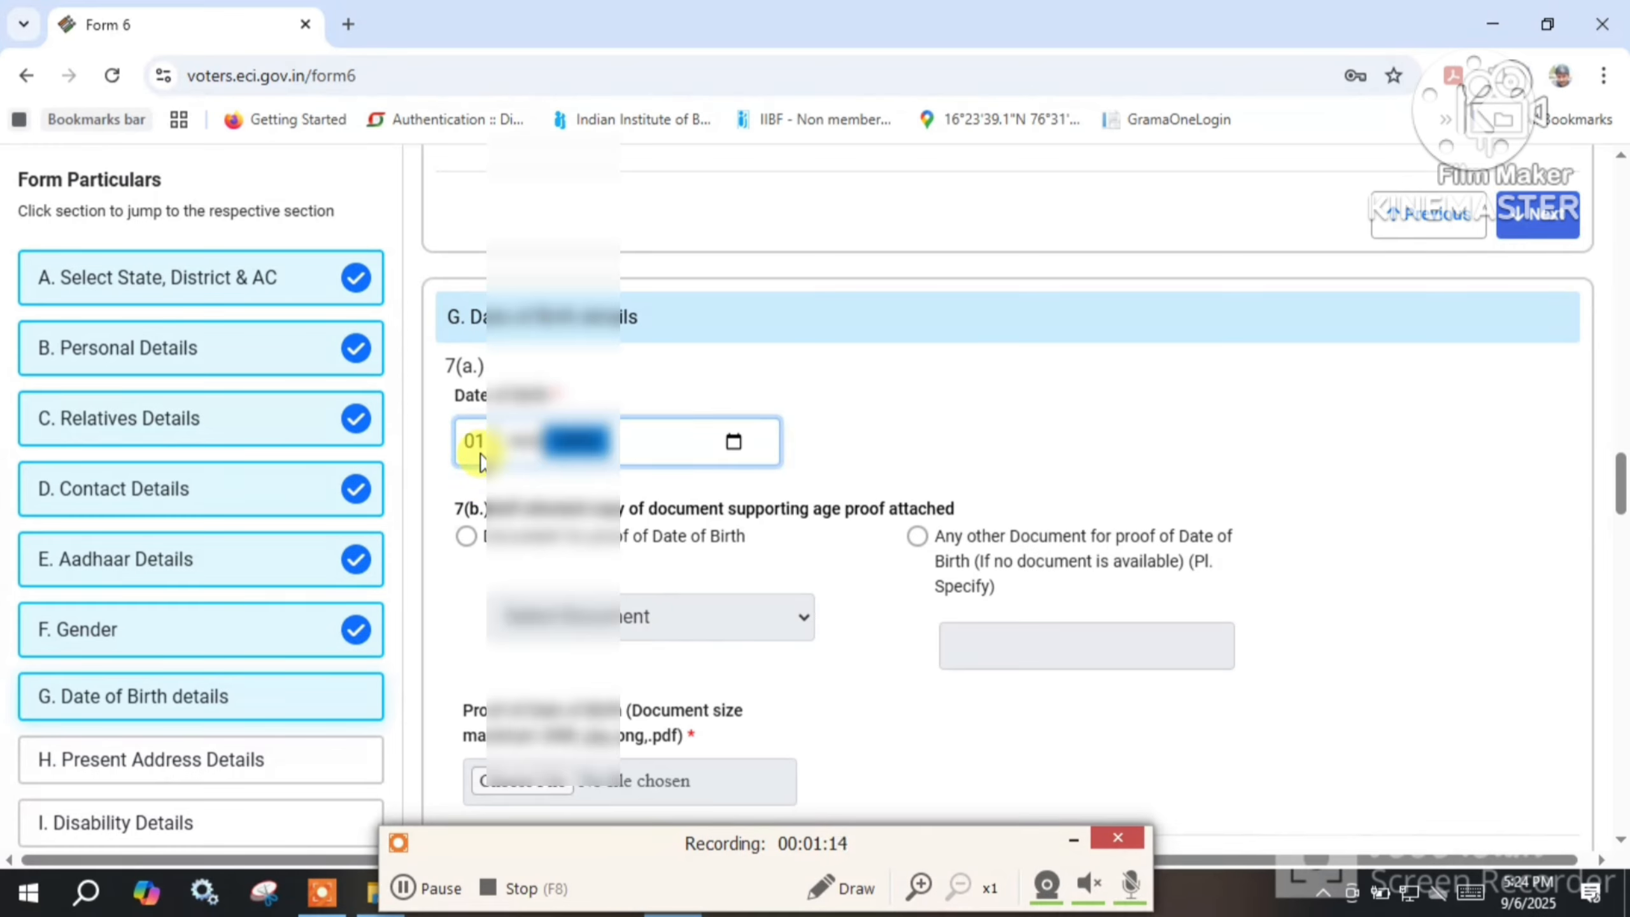
click(536, 440)
key(Left)
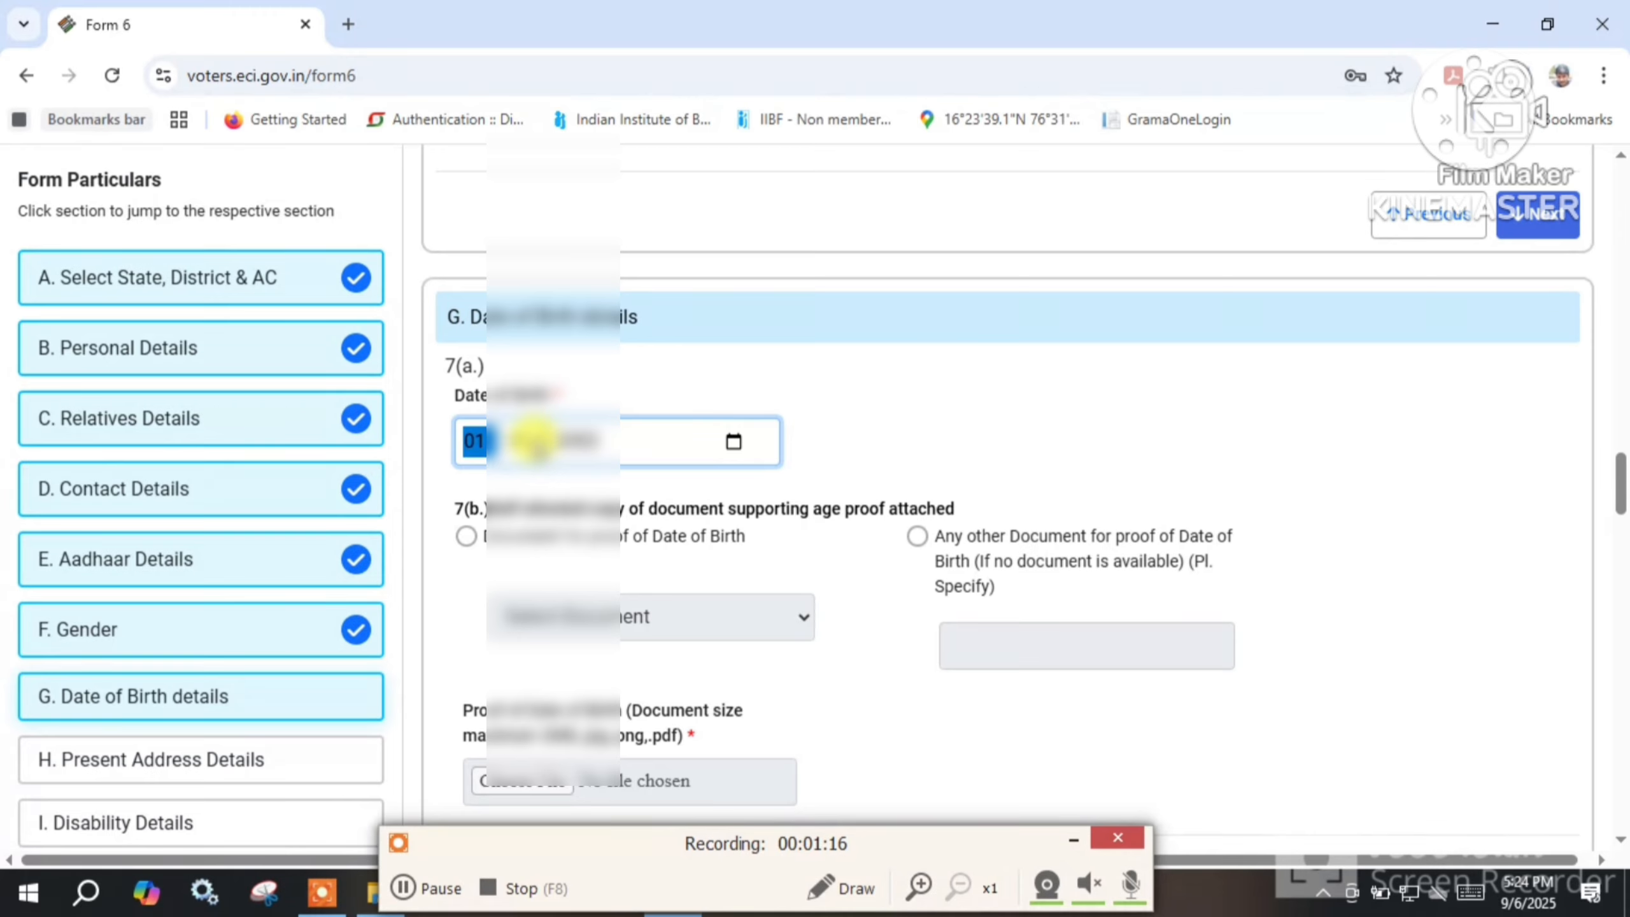
Choose Document for proof of Date of Birth as the age proof and select Aadhaar Card as the document
click(467, 536)
scroll(732, 548, down, 2)
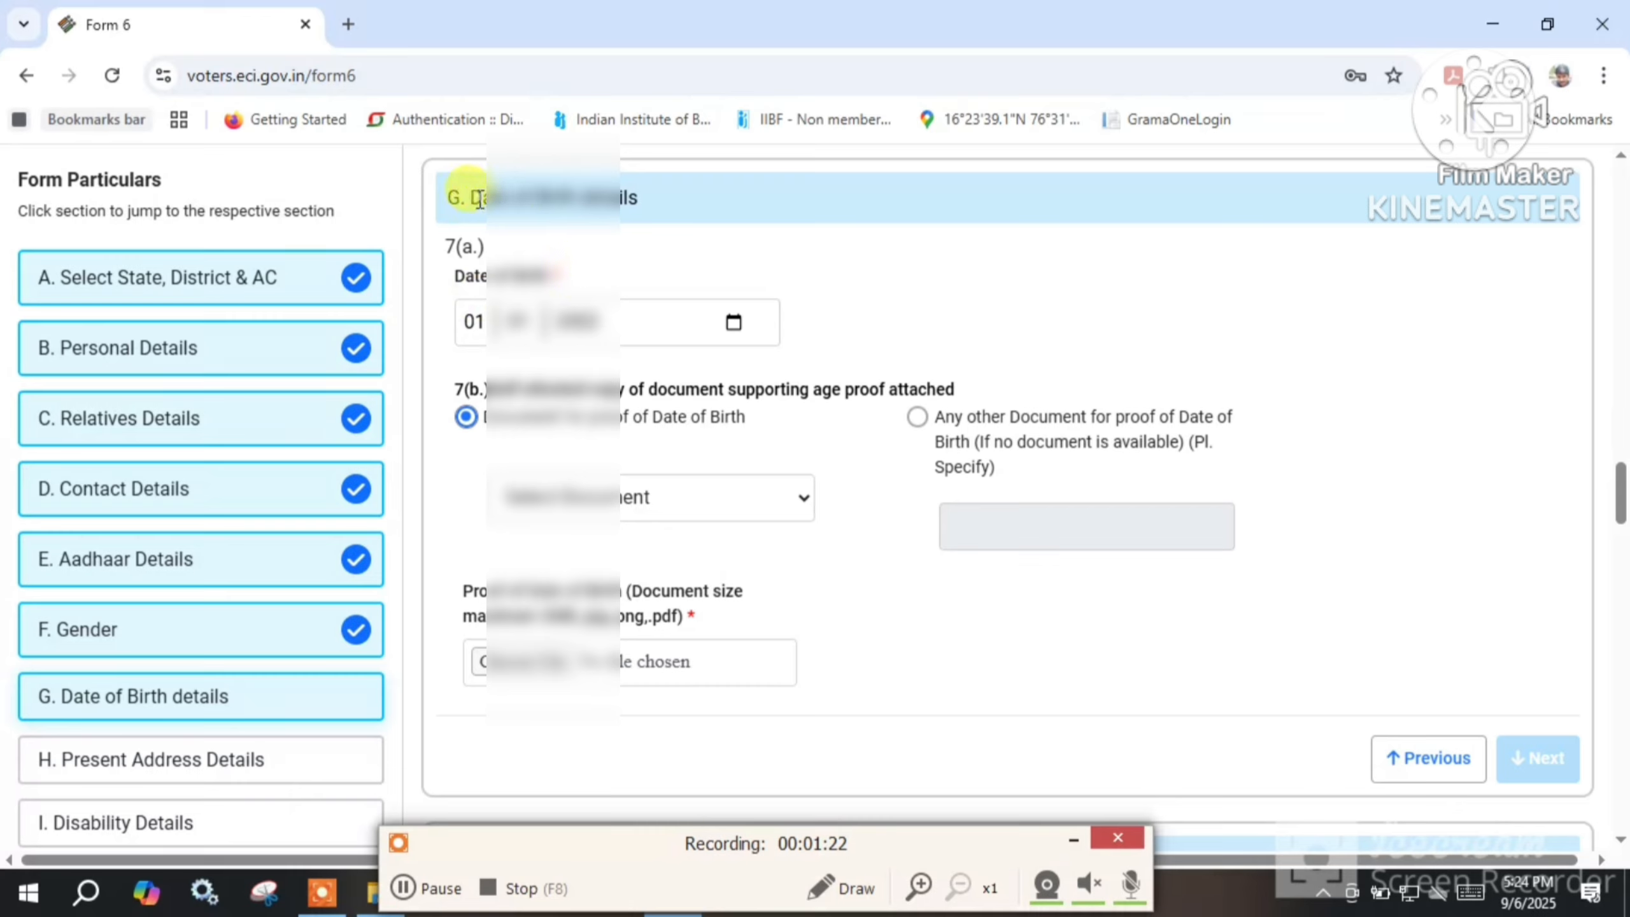
drag(453, 196, 691, 208)
click(577, 260)
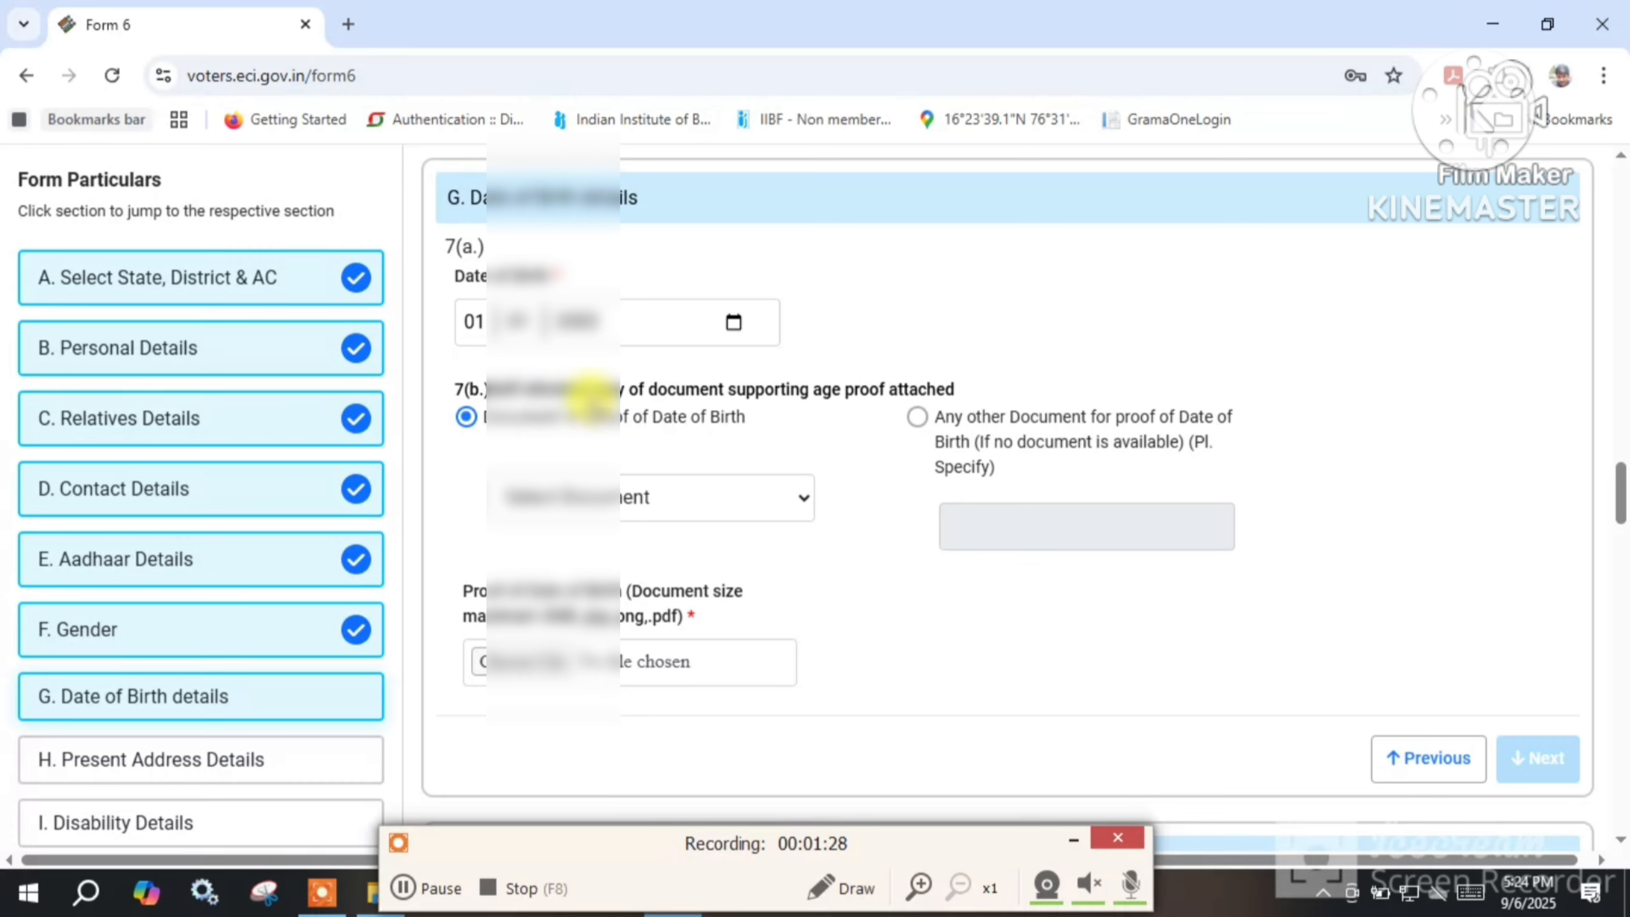
click(404, 888)
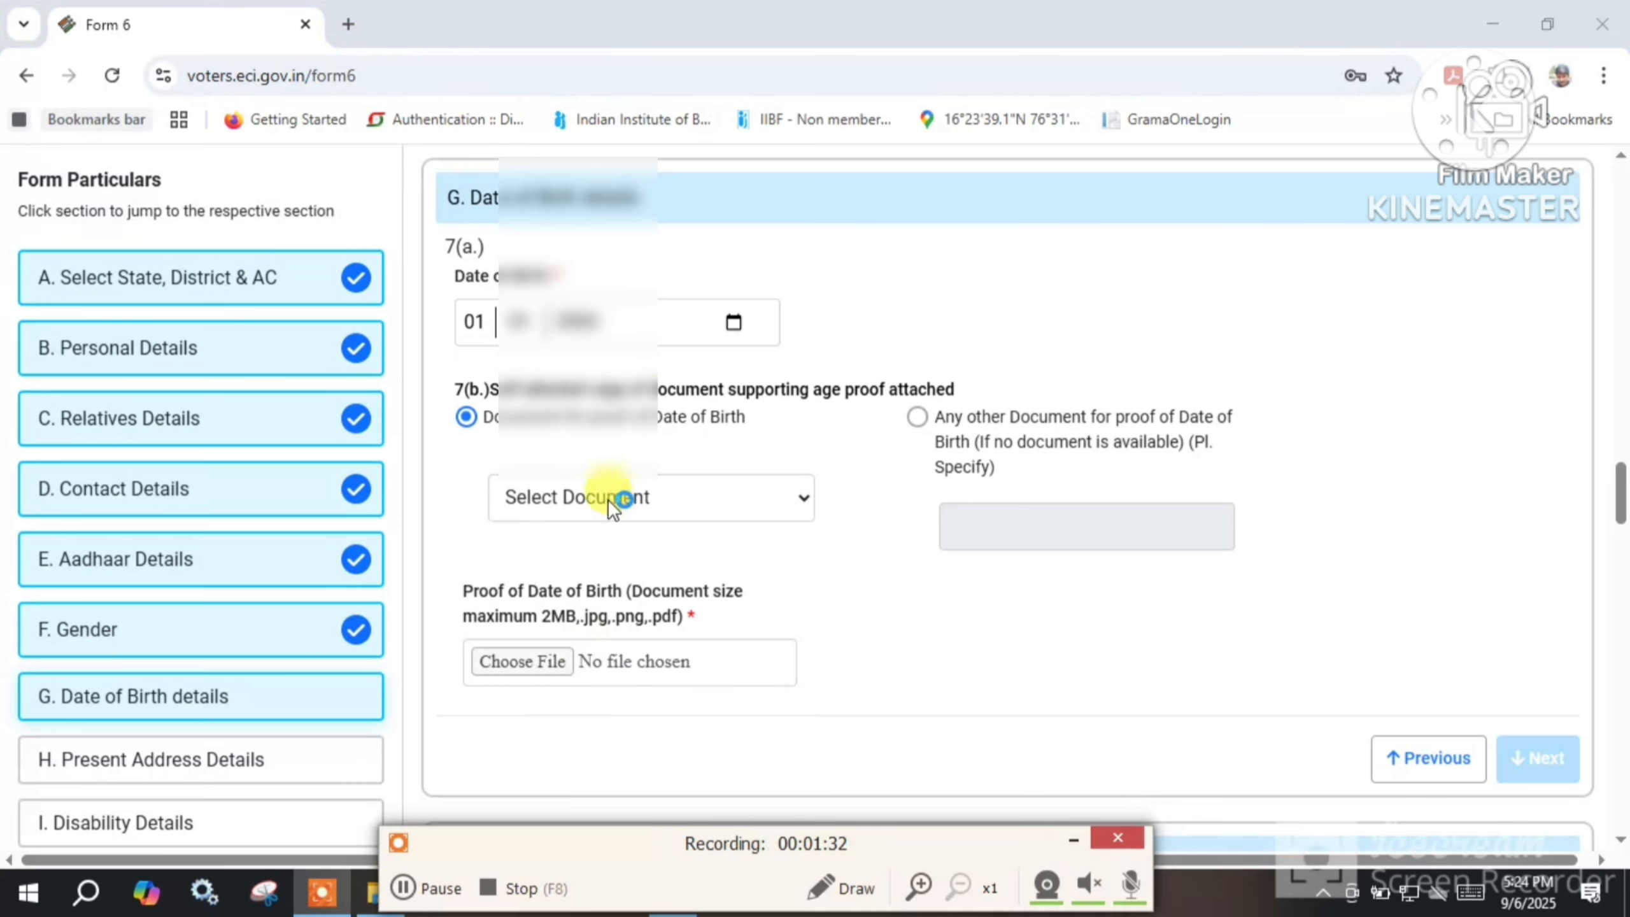
click(607, 500)
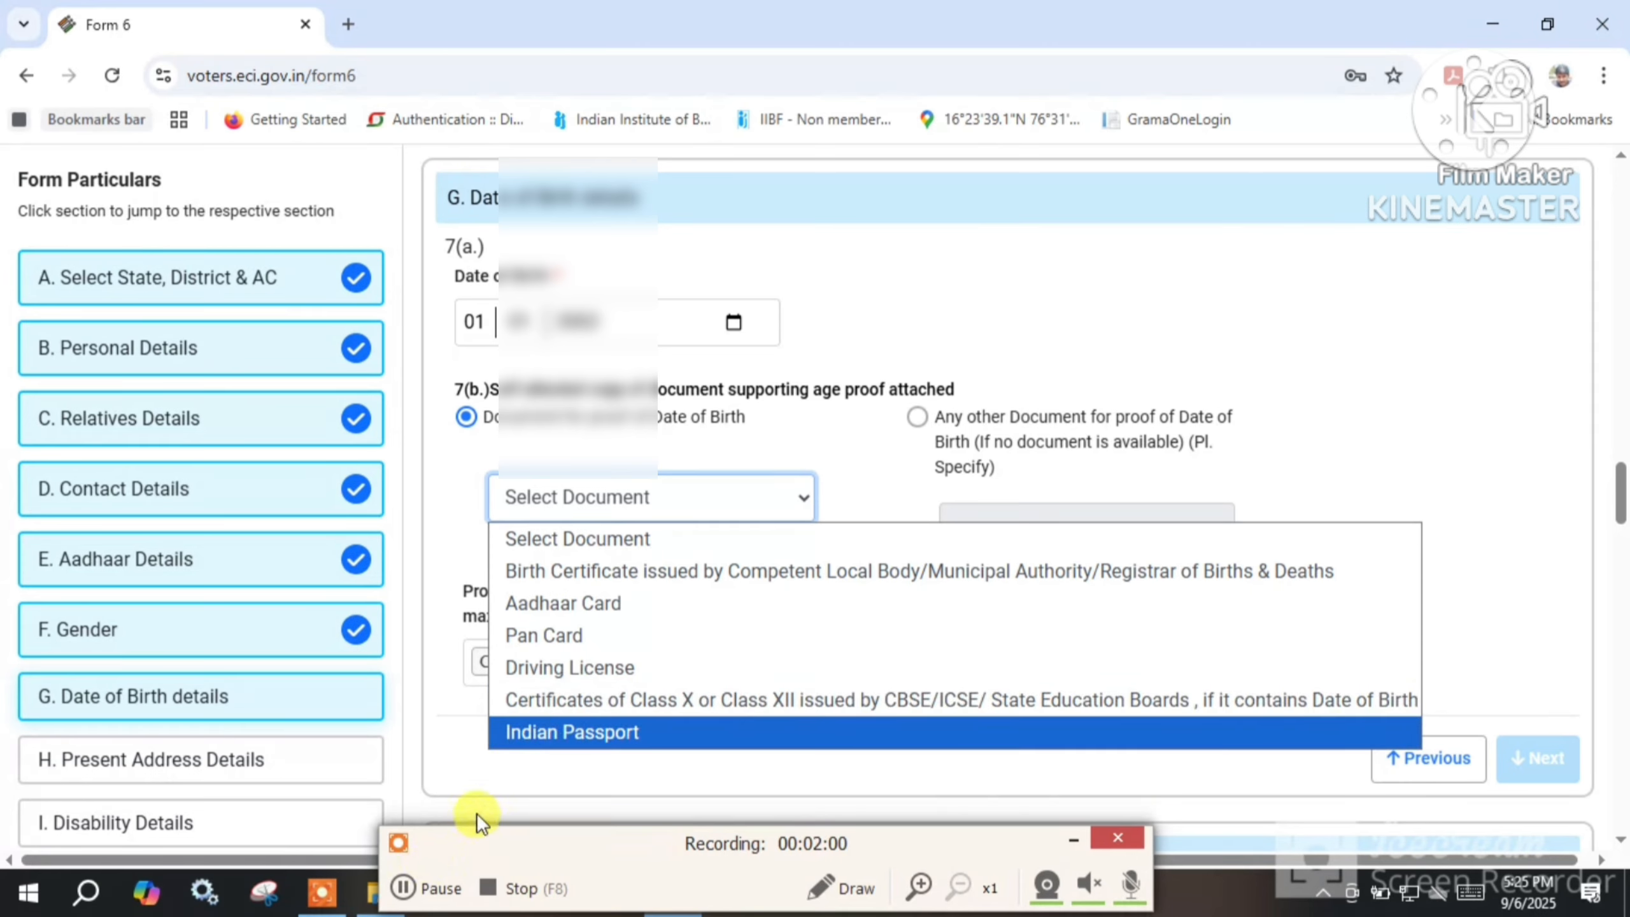
click(560, 607)
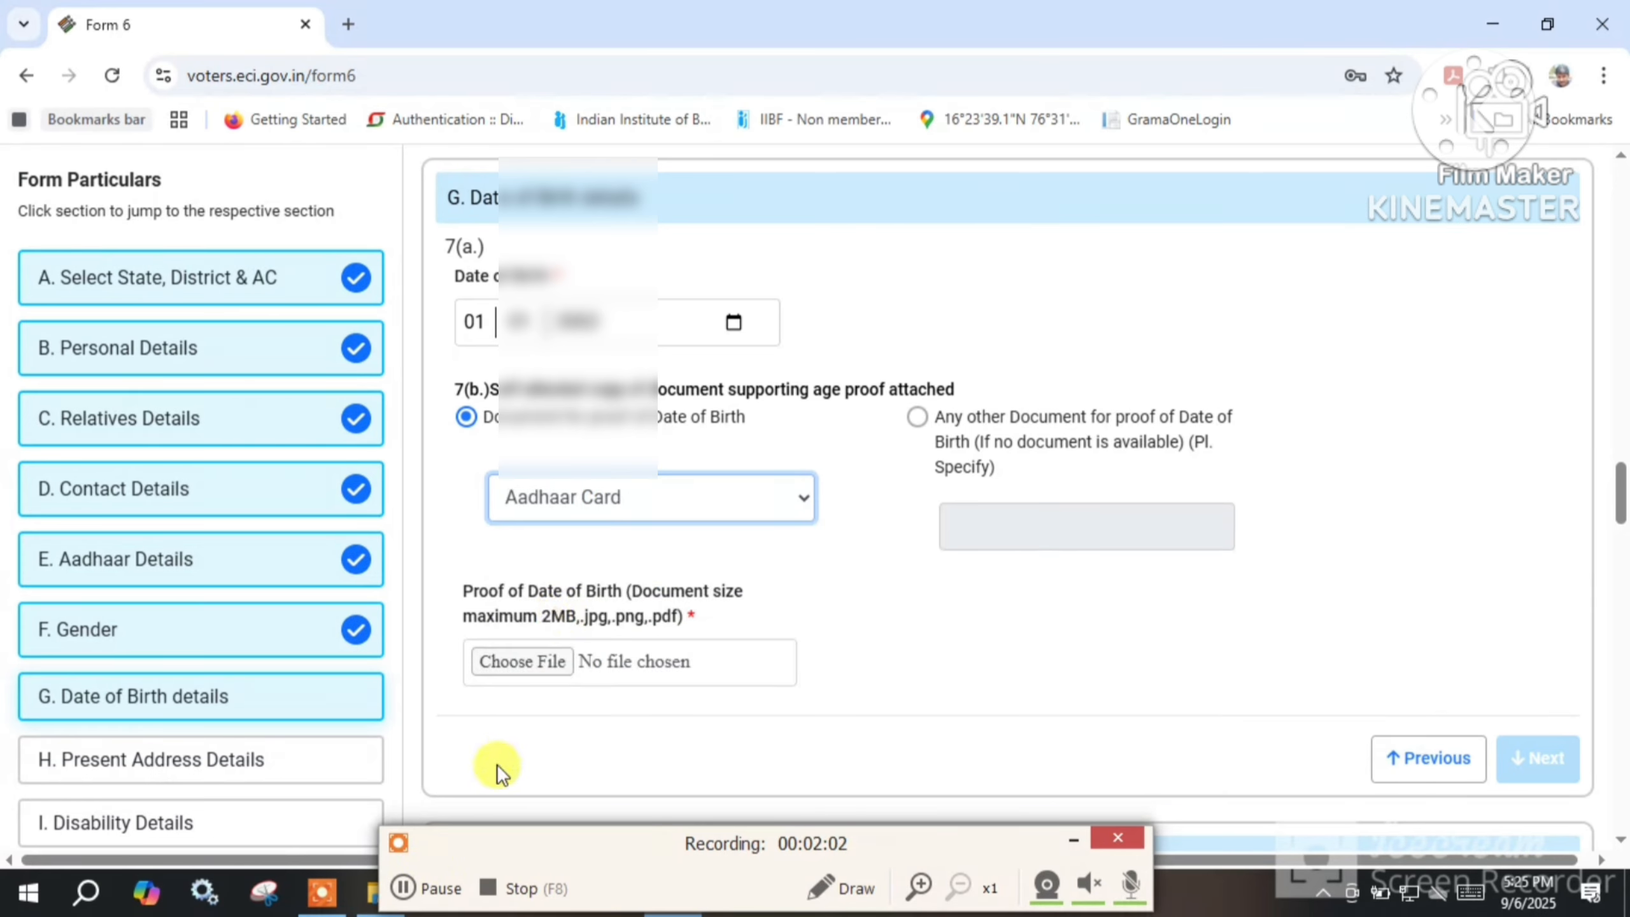
Attach the applicant's PDF document as proof of date of birth and proceed to Present Address Details
click(519, 666)
click(403, 886)
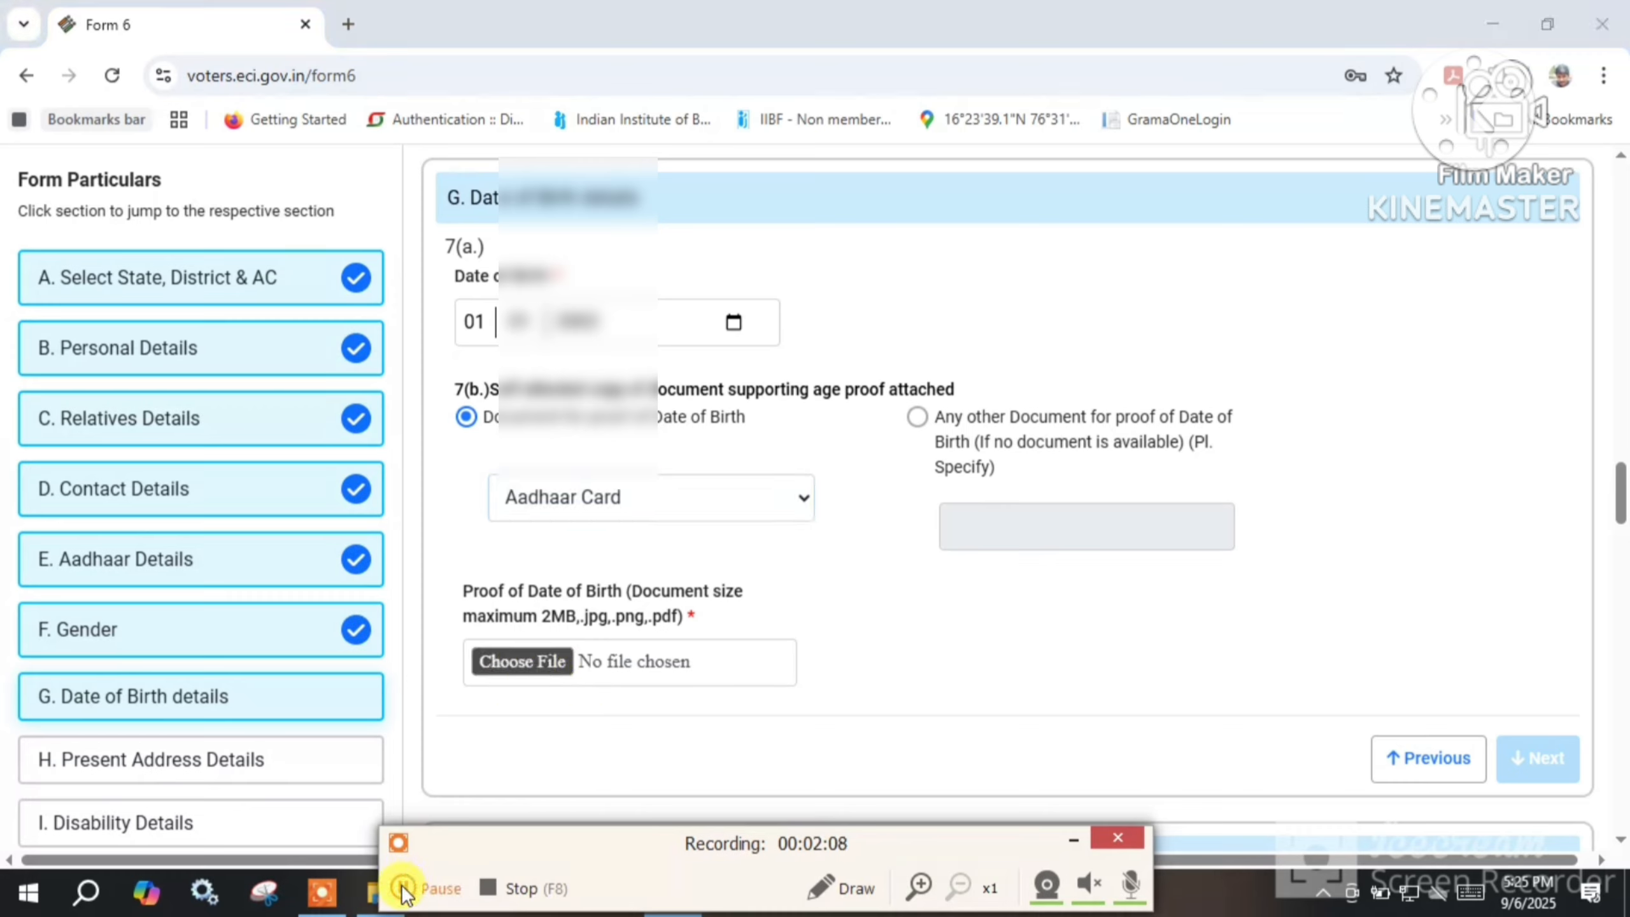
click(525, 661)
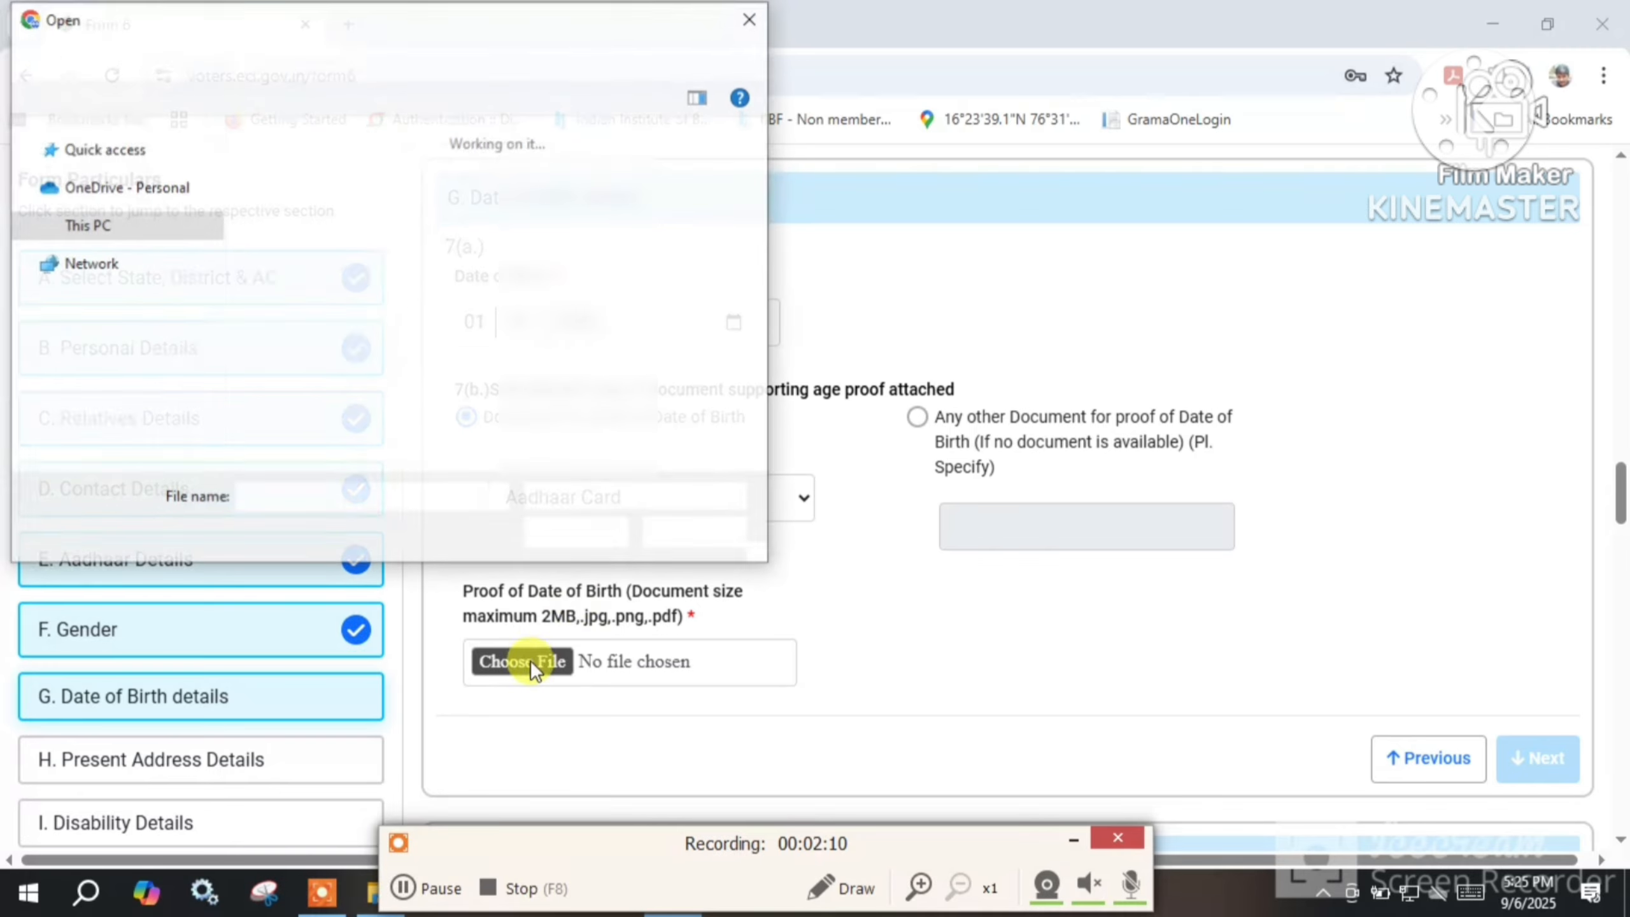
click(424, 889)
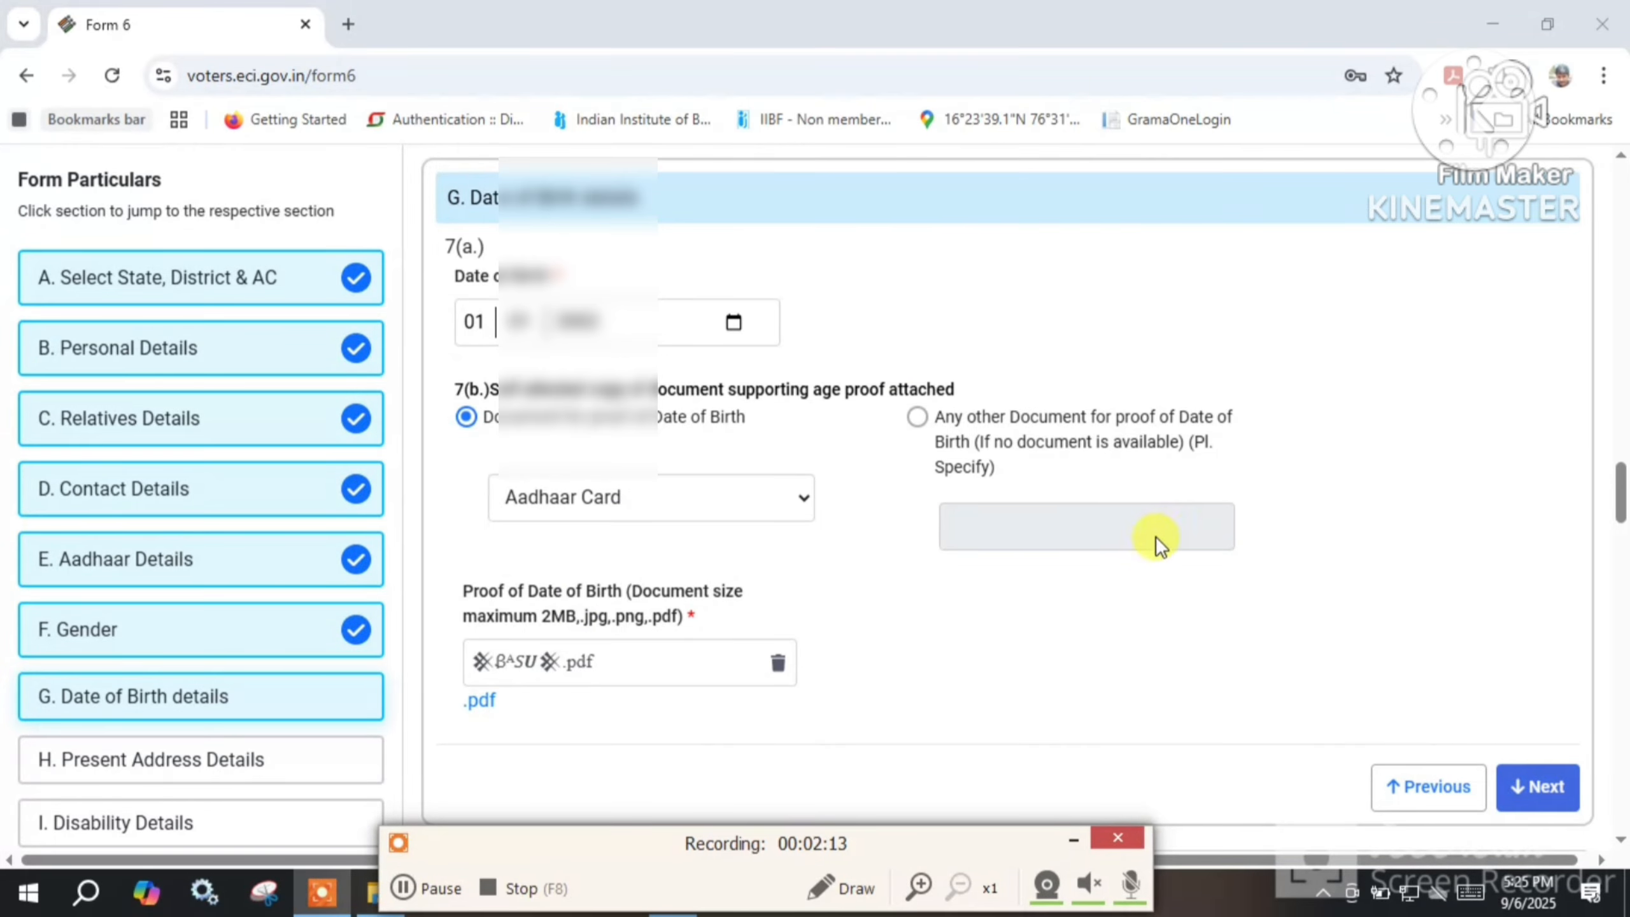
scroll(1091, 531, down, 2)
drag(485, 584, 454, 592)
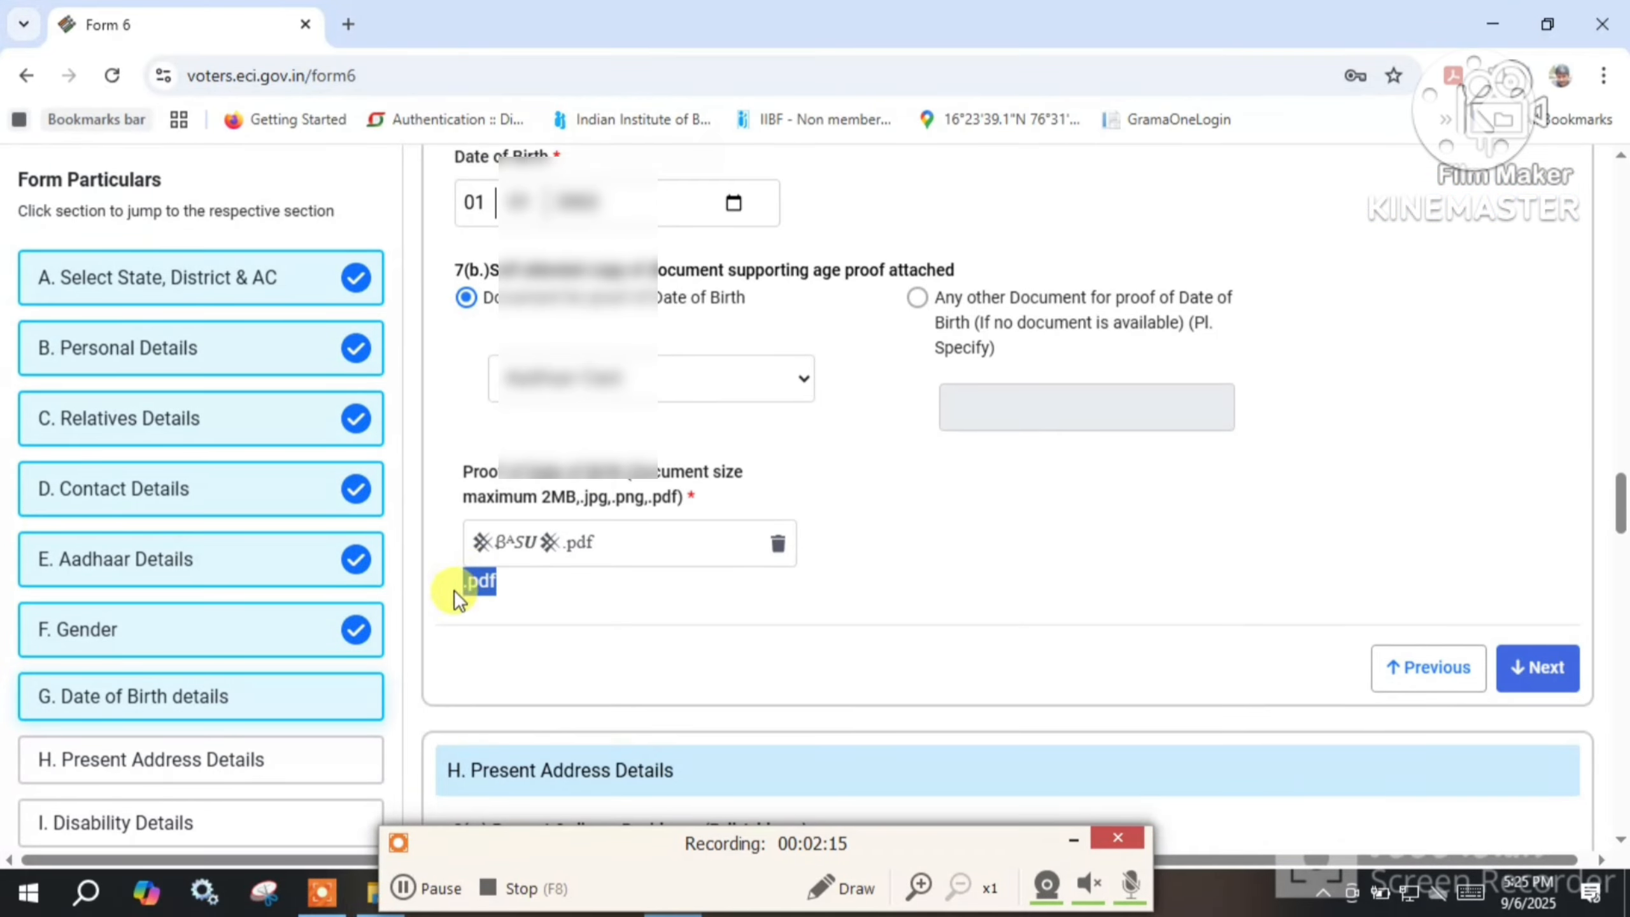
click(488, 641)
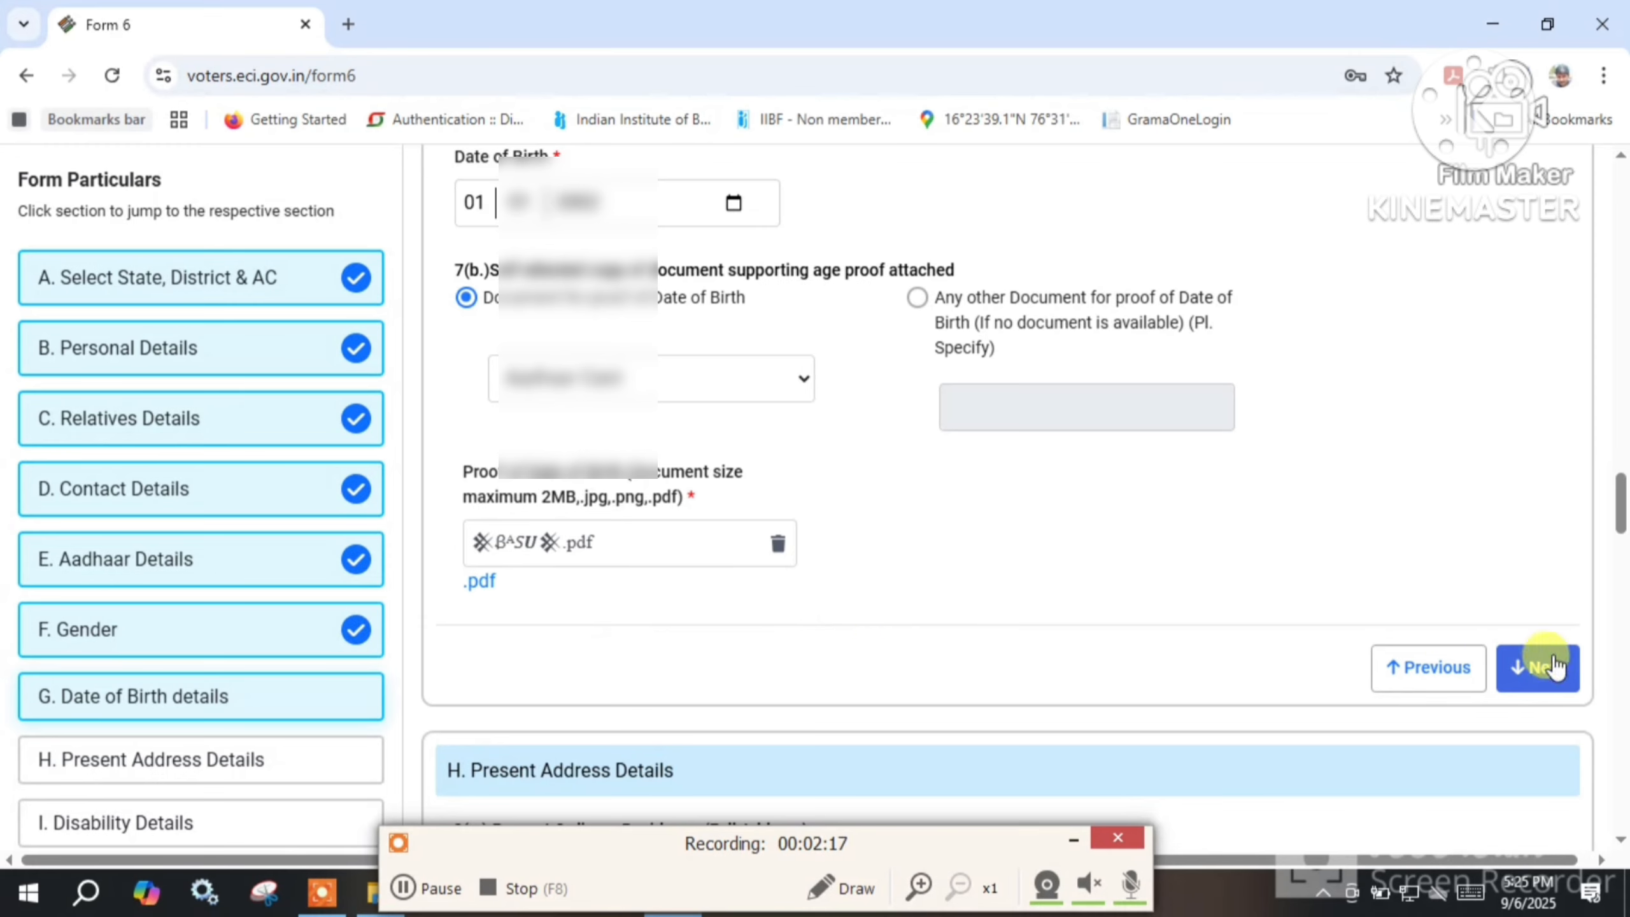
click(1542, 674)
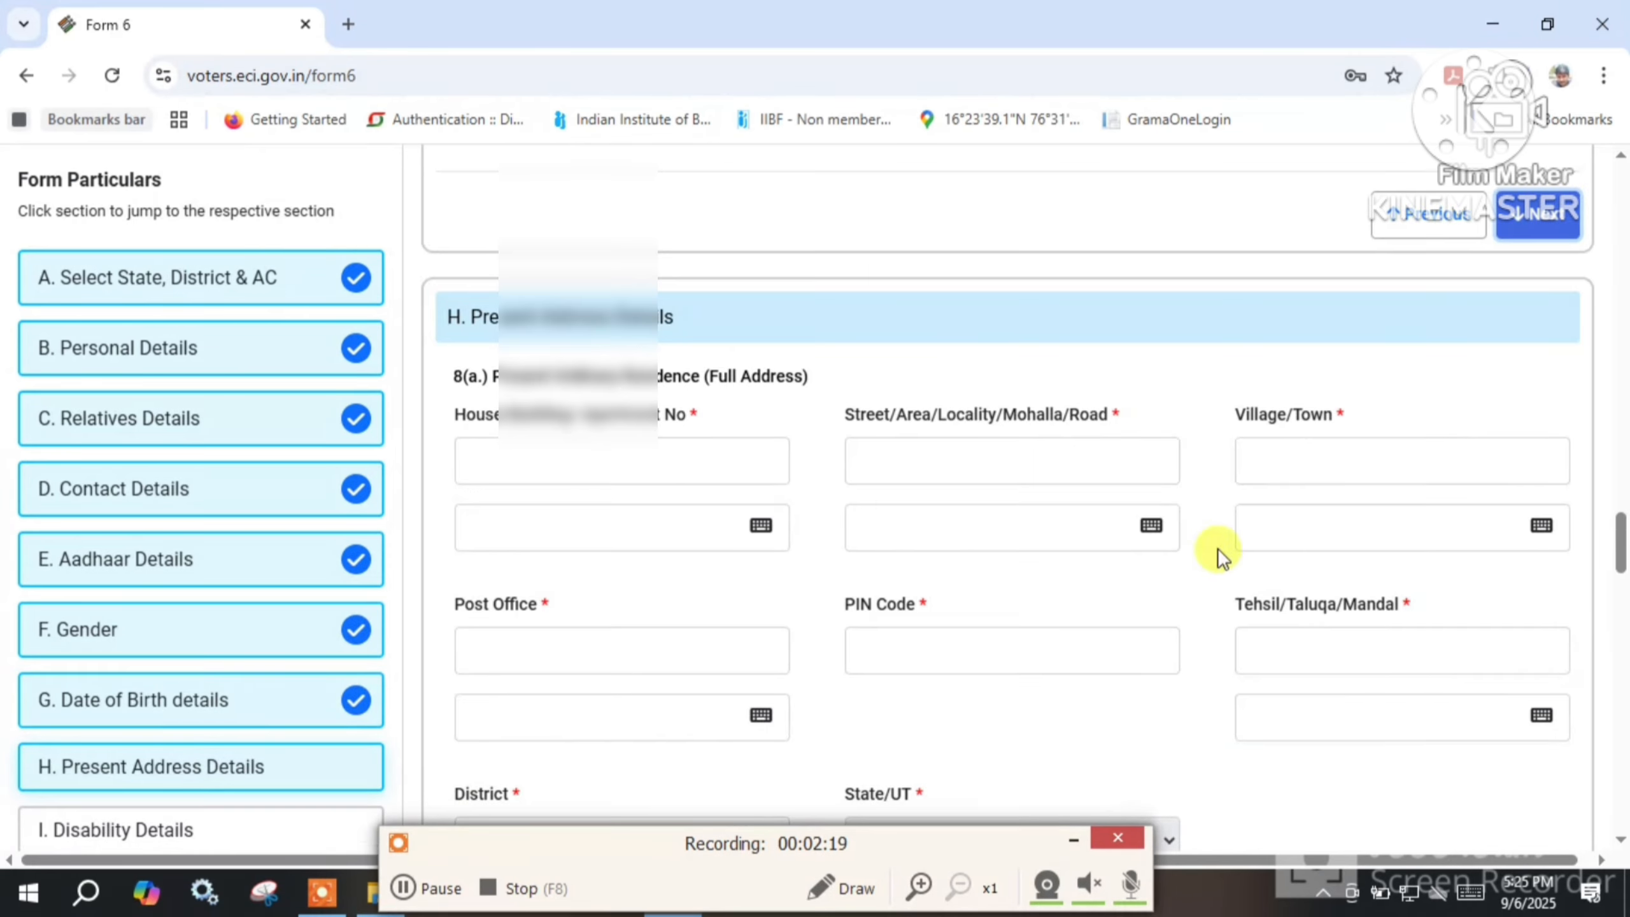
Enter the house number, street or locality and village of the applicant's present residence
click(577, 457)
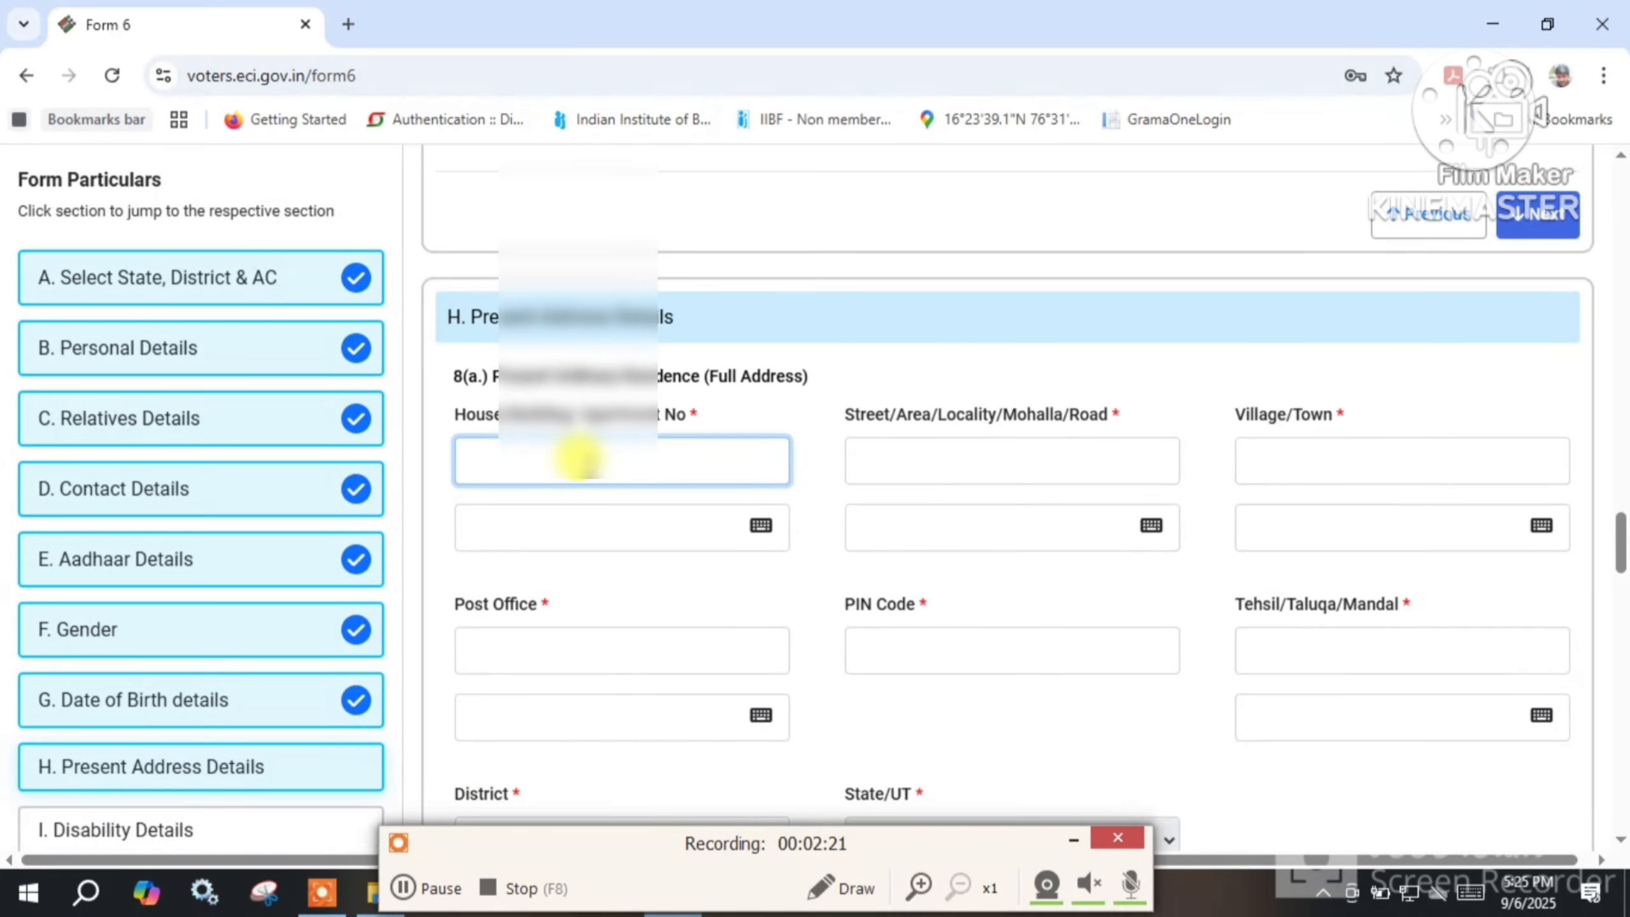
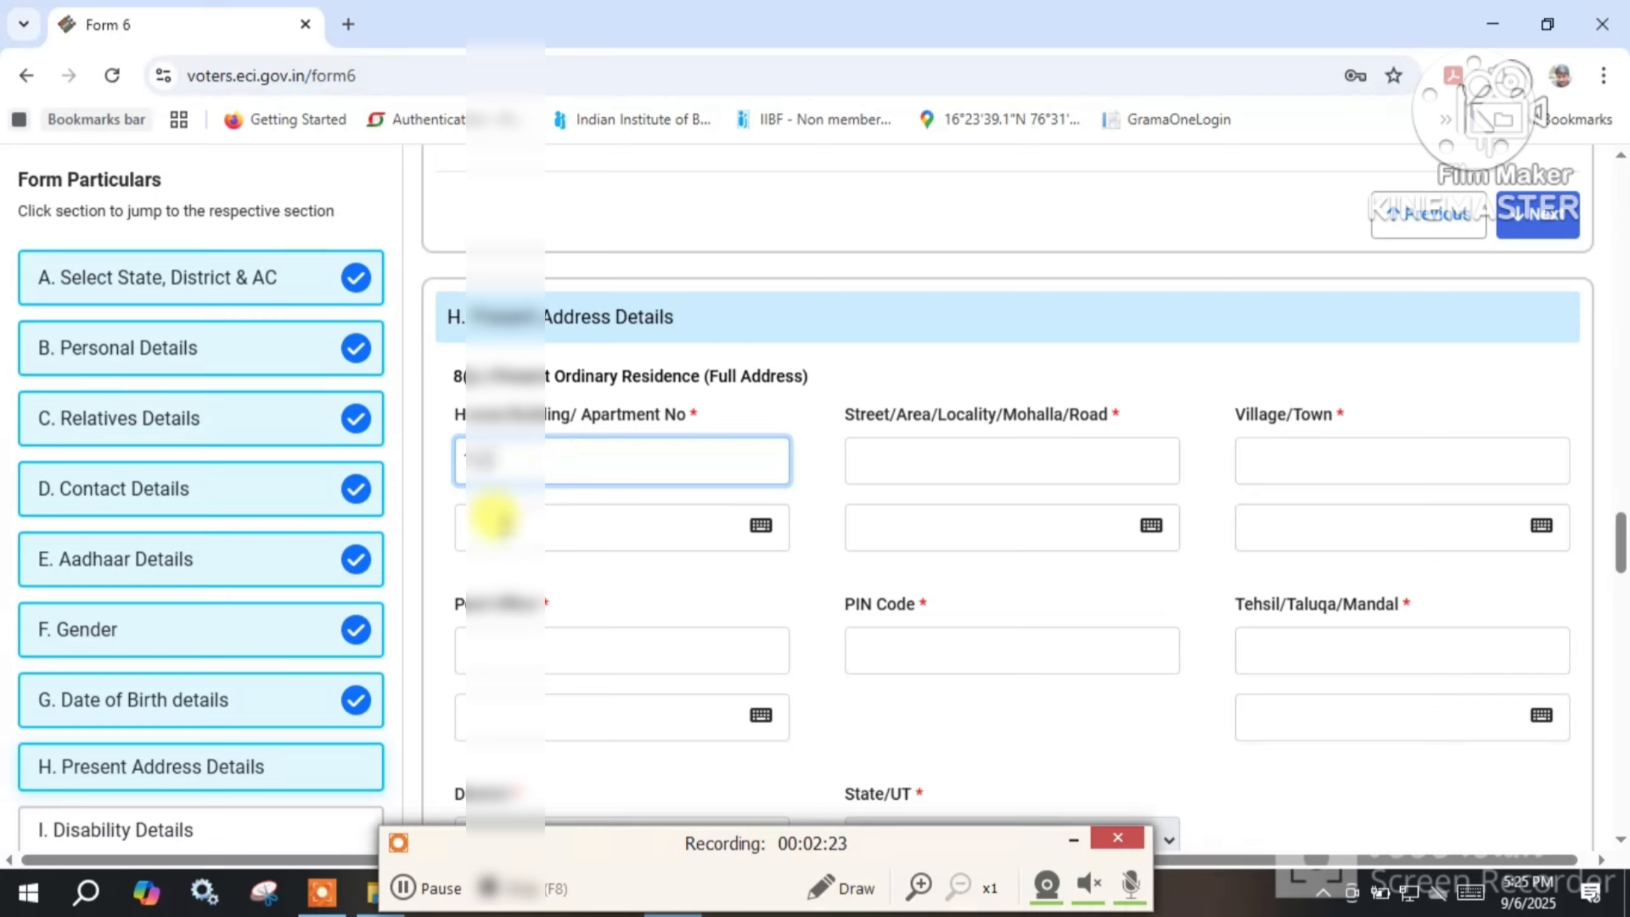
click(877, 464)
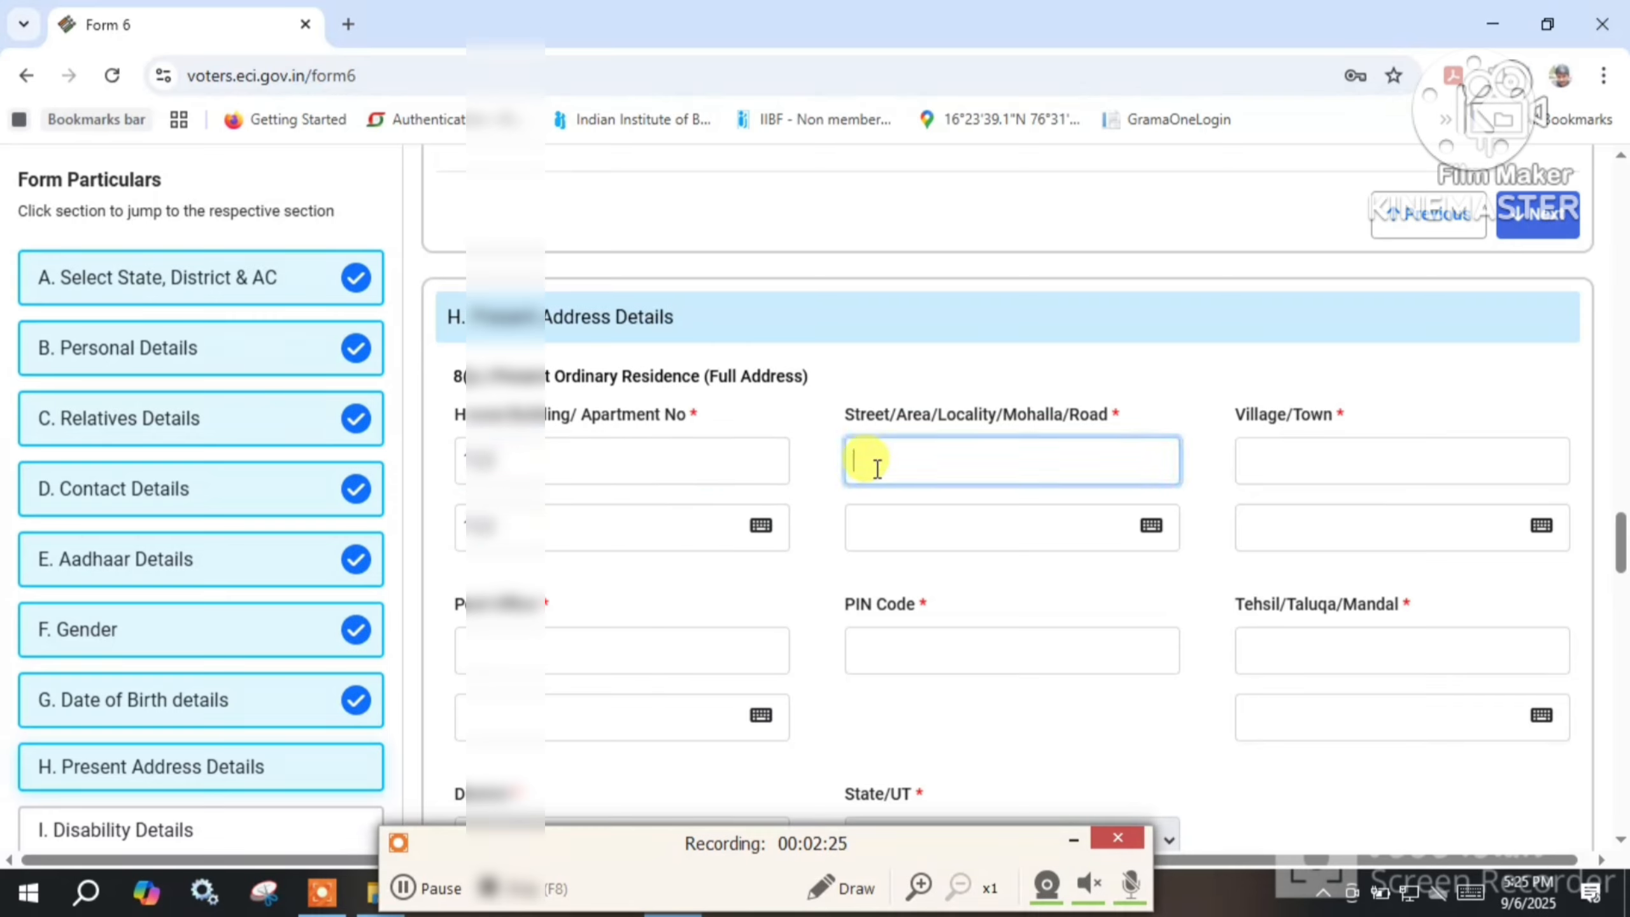
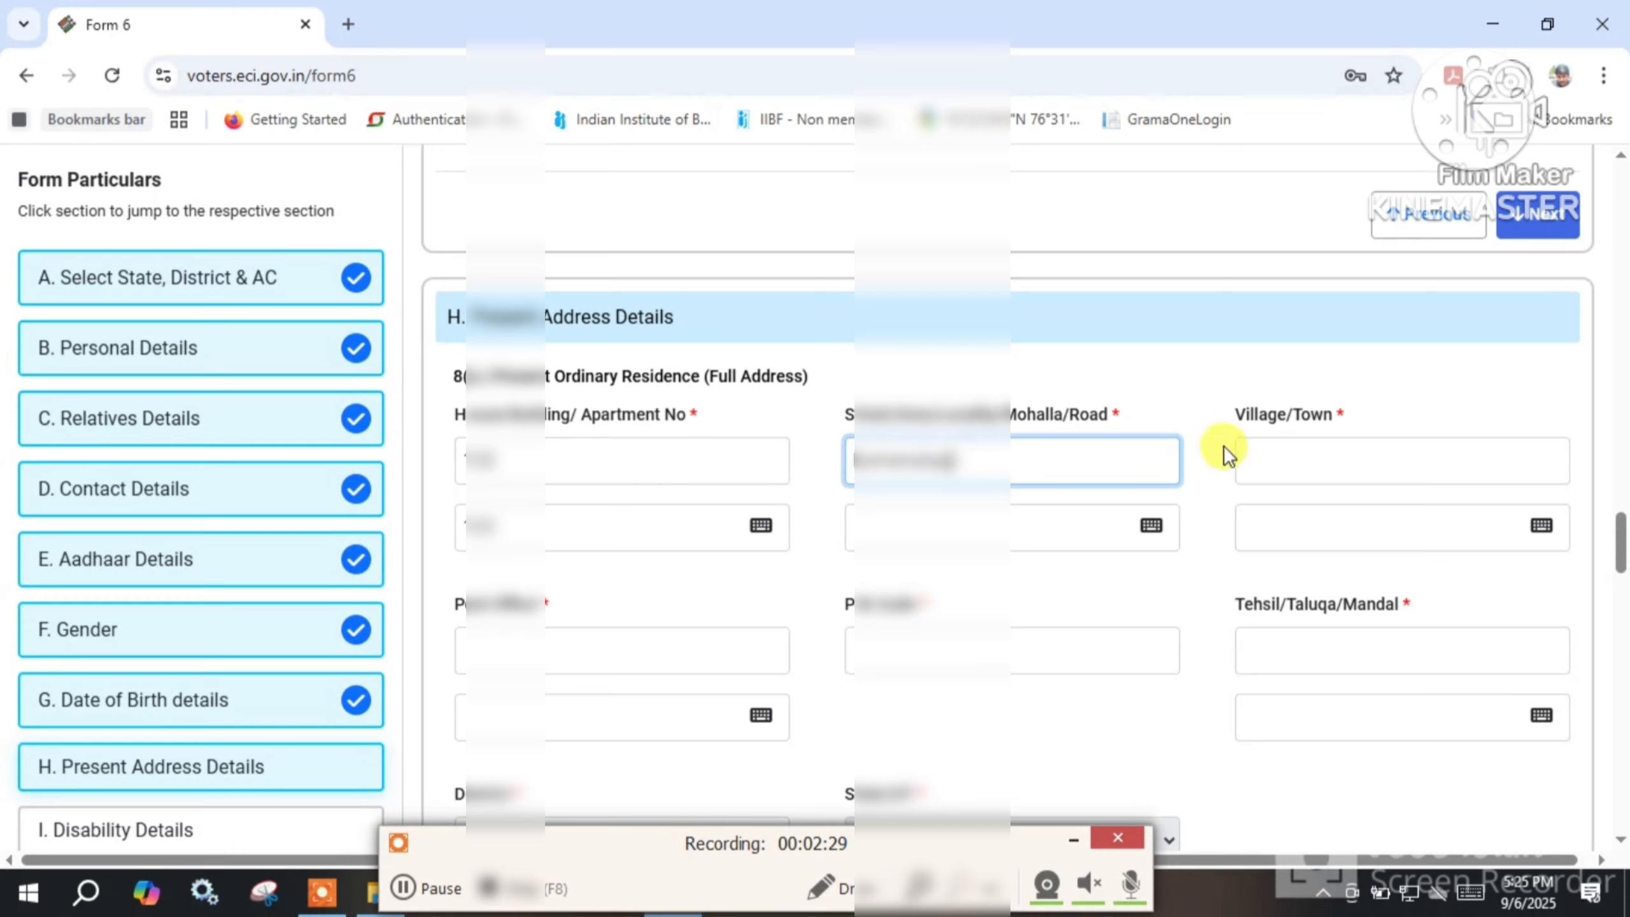
click(1367, 483)
click(1368, 467)
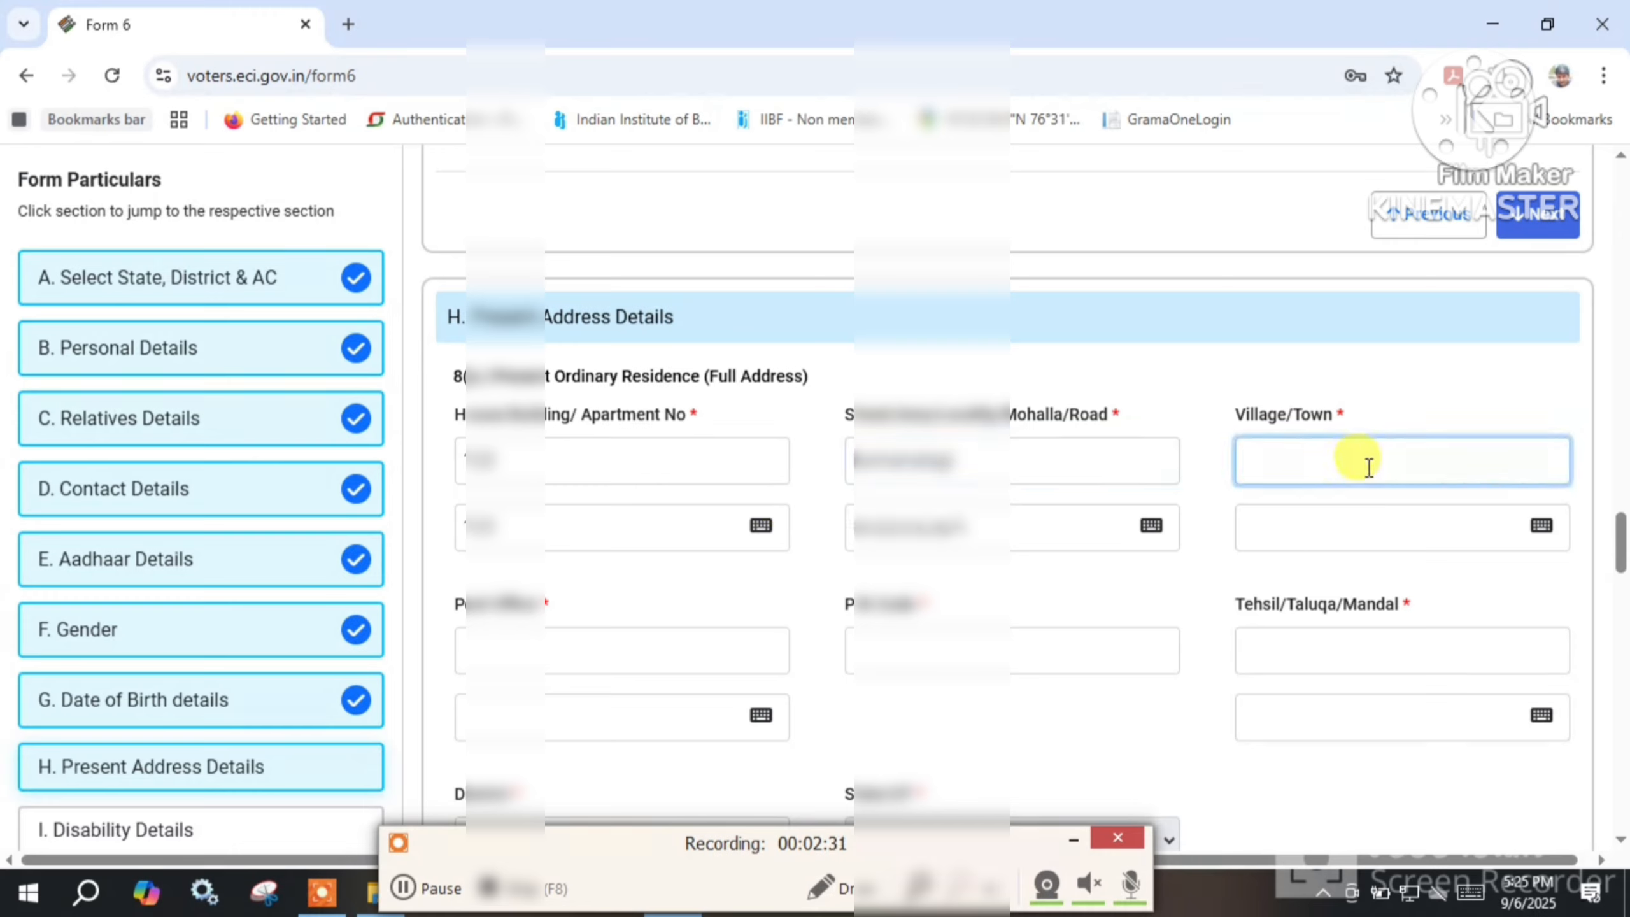
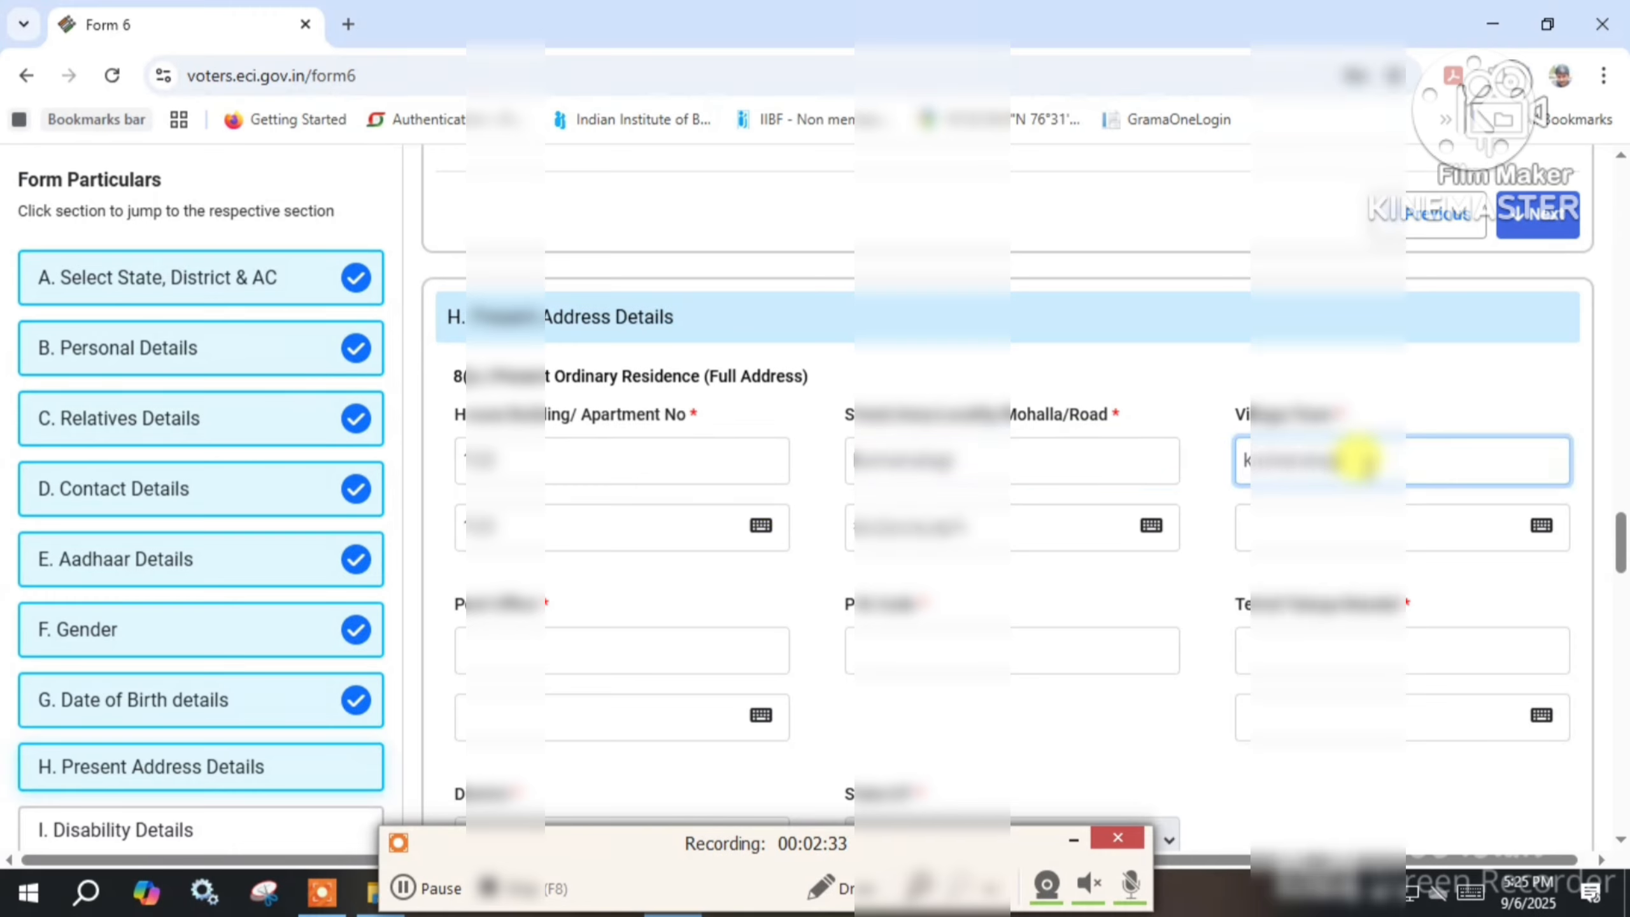
click(1064, 593)
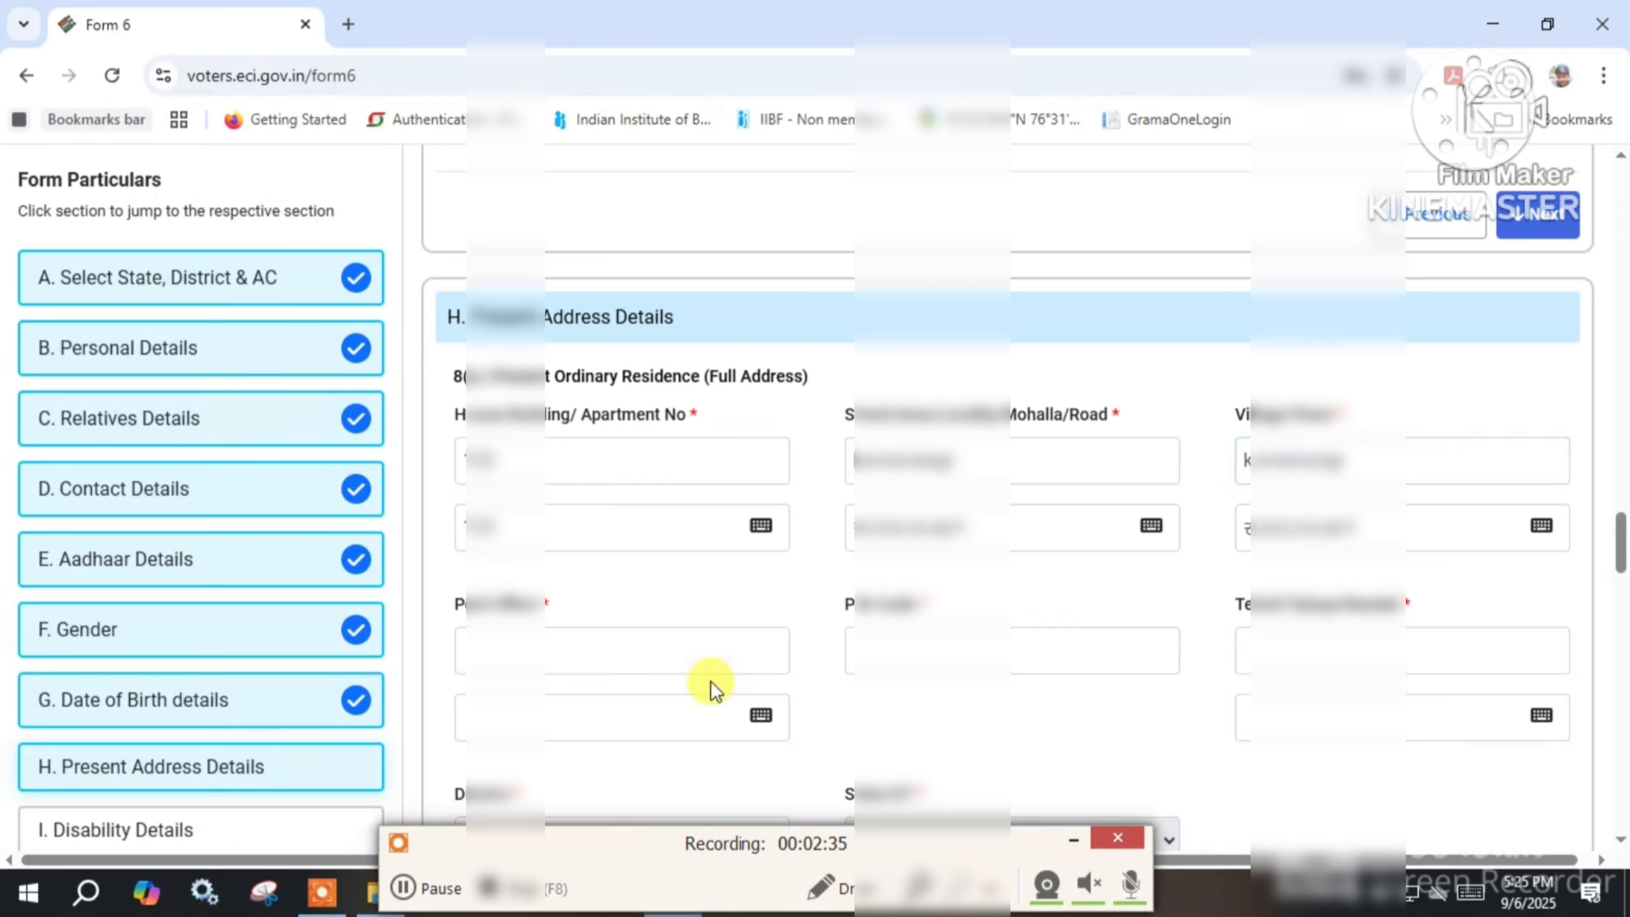
Enter the post office of the applicant's present address
click(636, 650)
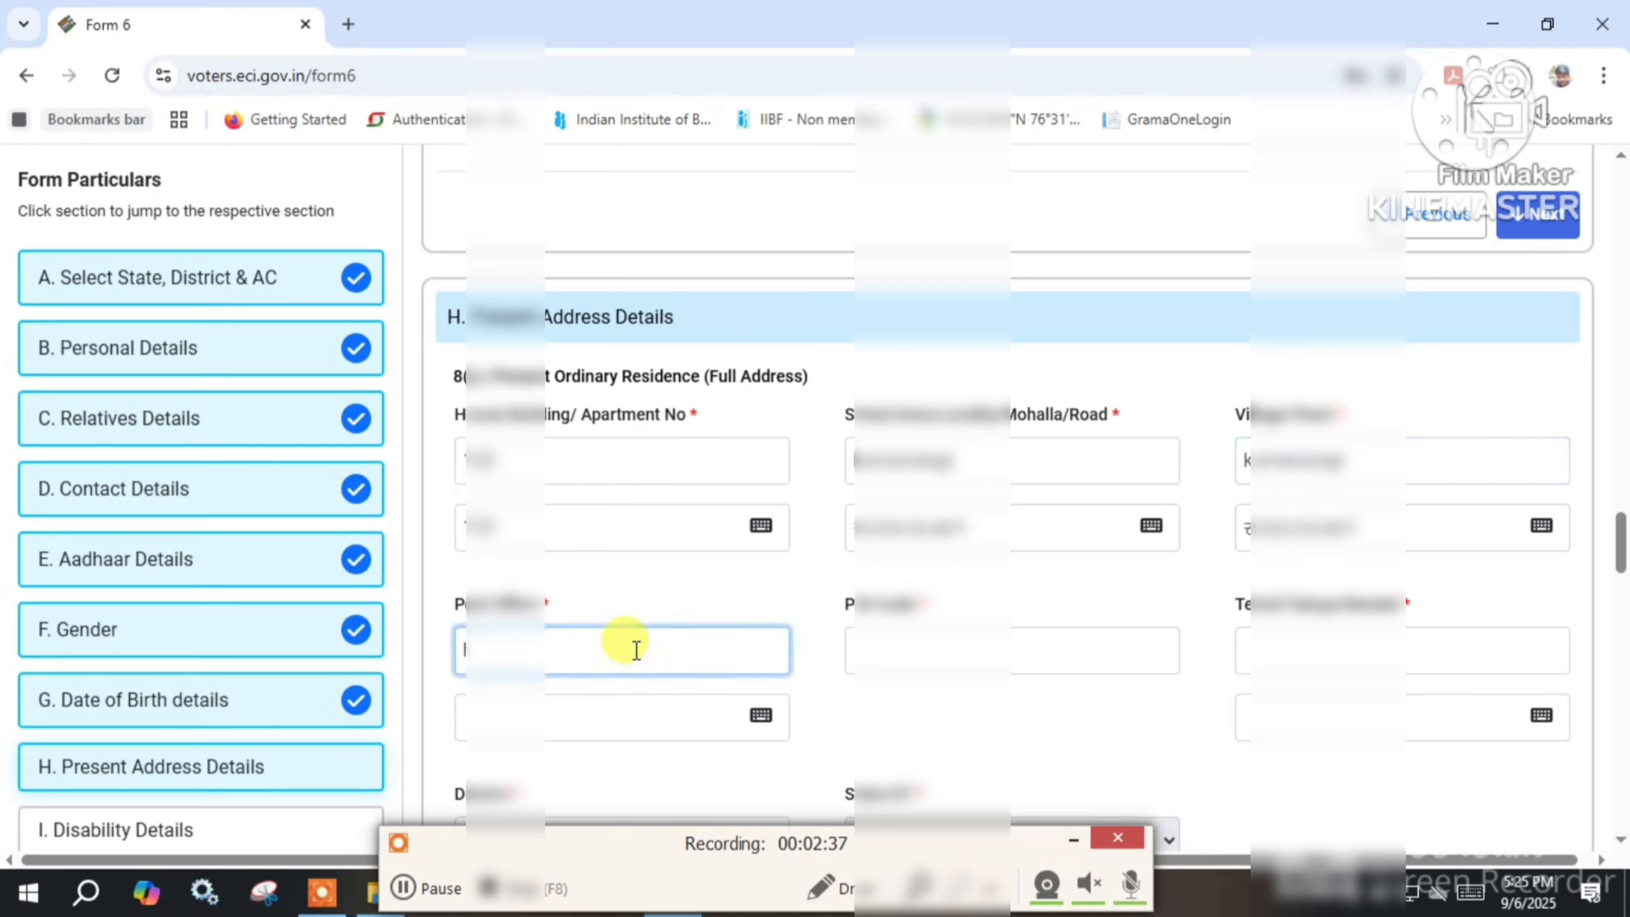
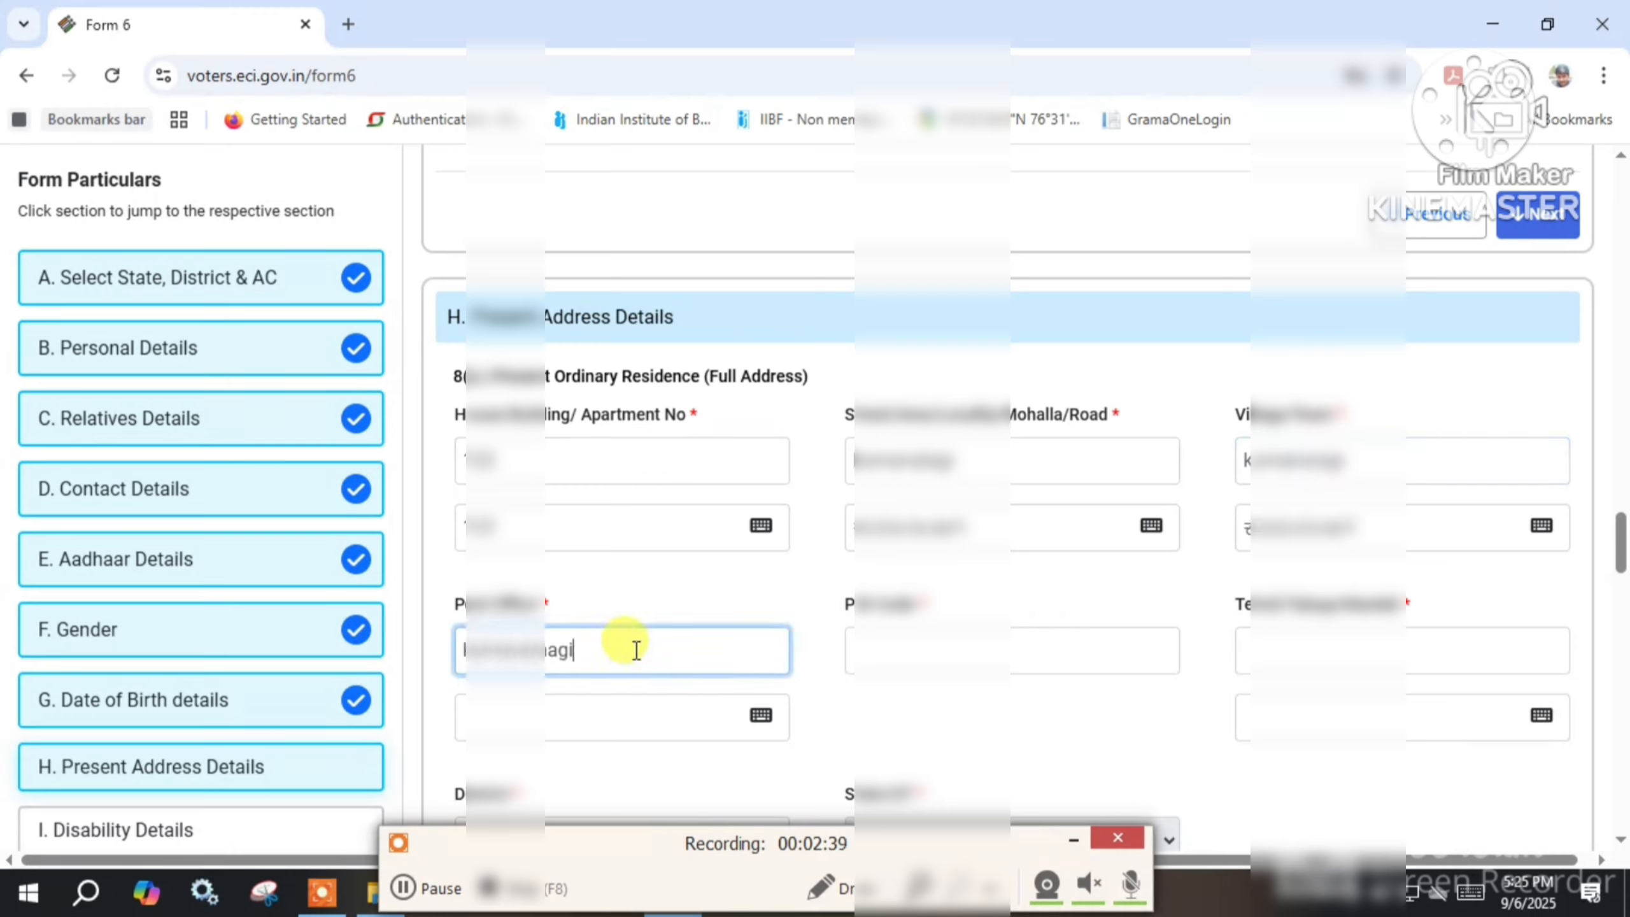
click(519, 683)
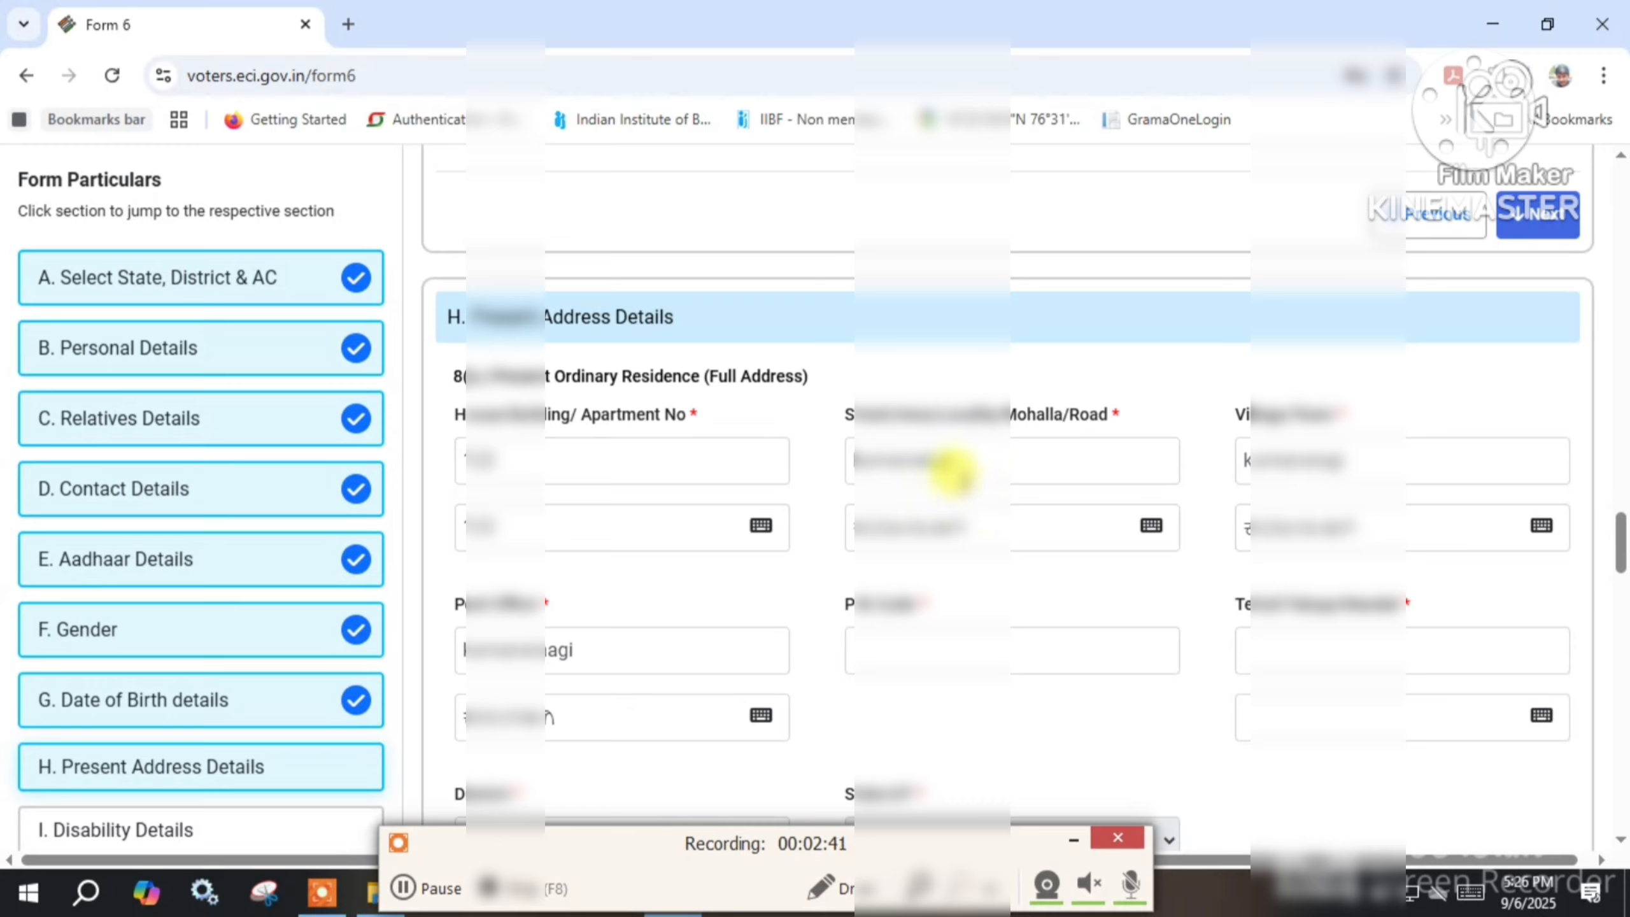
Replace the Street/Area/Locality entry with a nearby-landmark description of the applicant's residence
drag(954, 463, 857, 459)
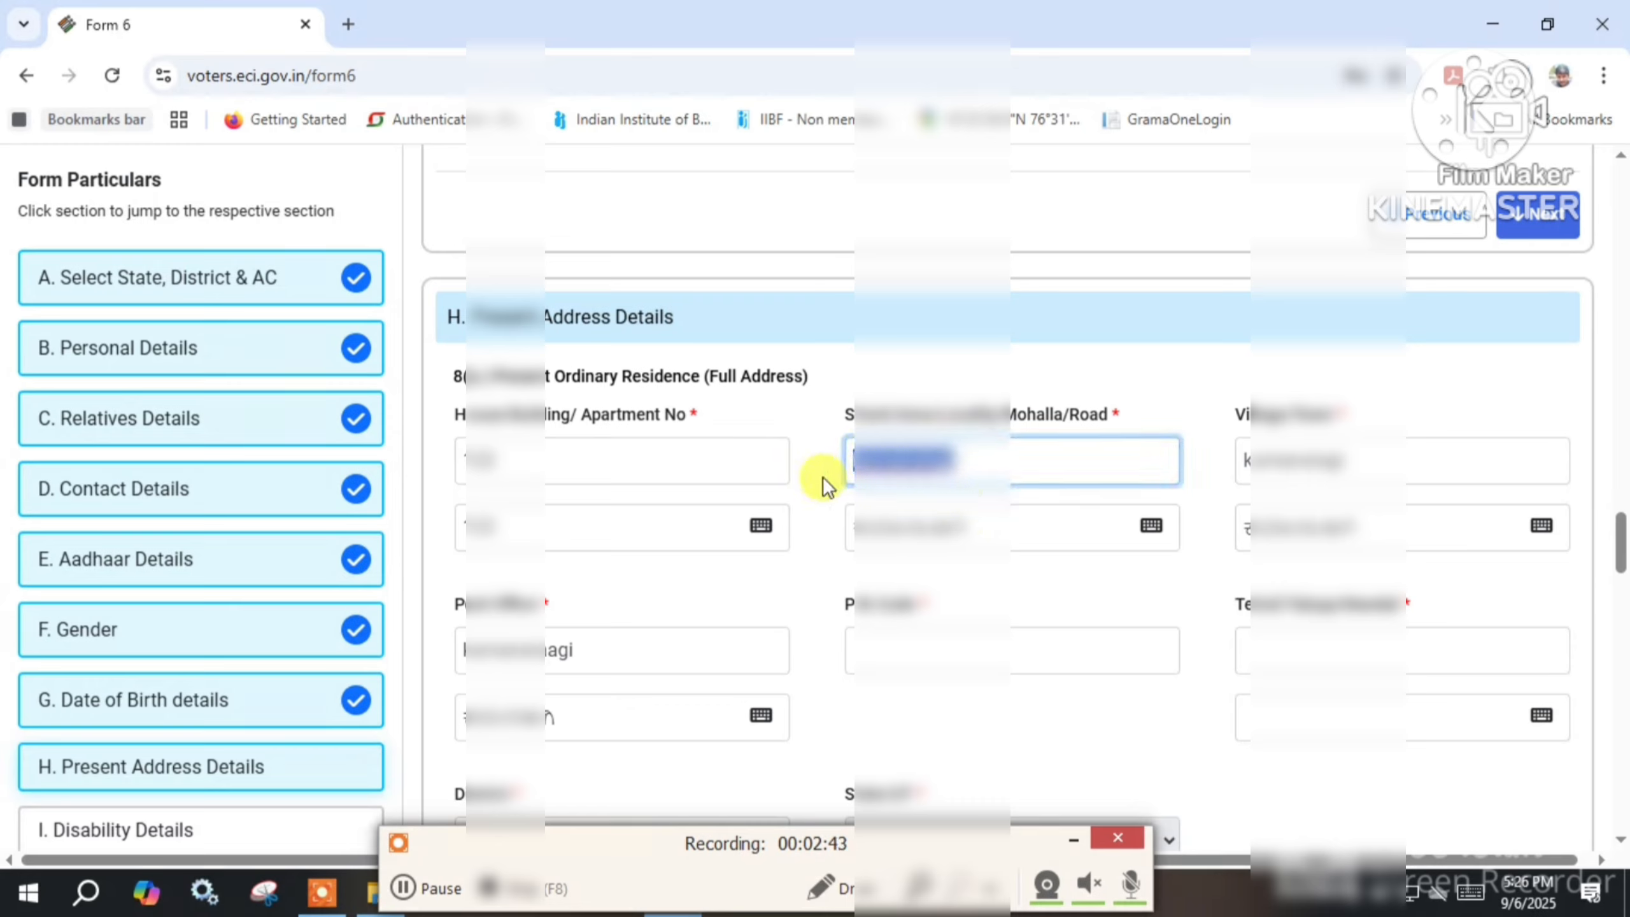
text(main)
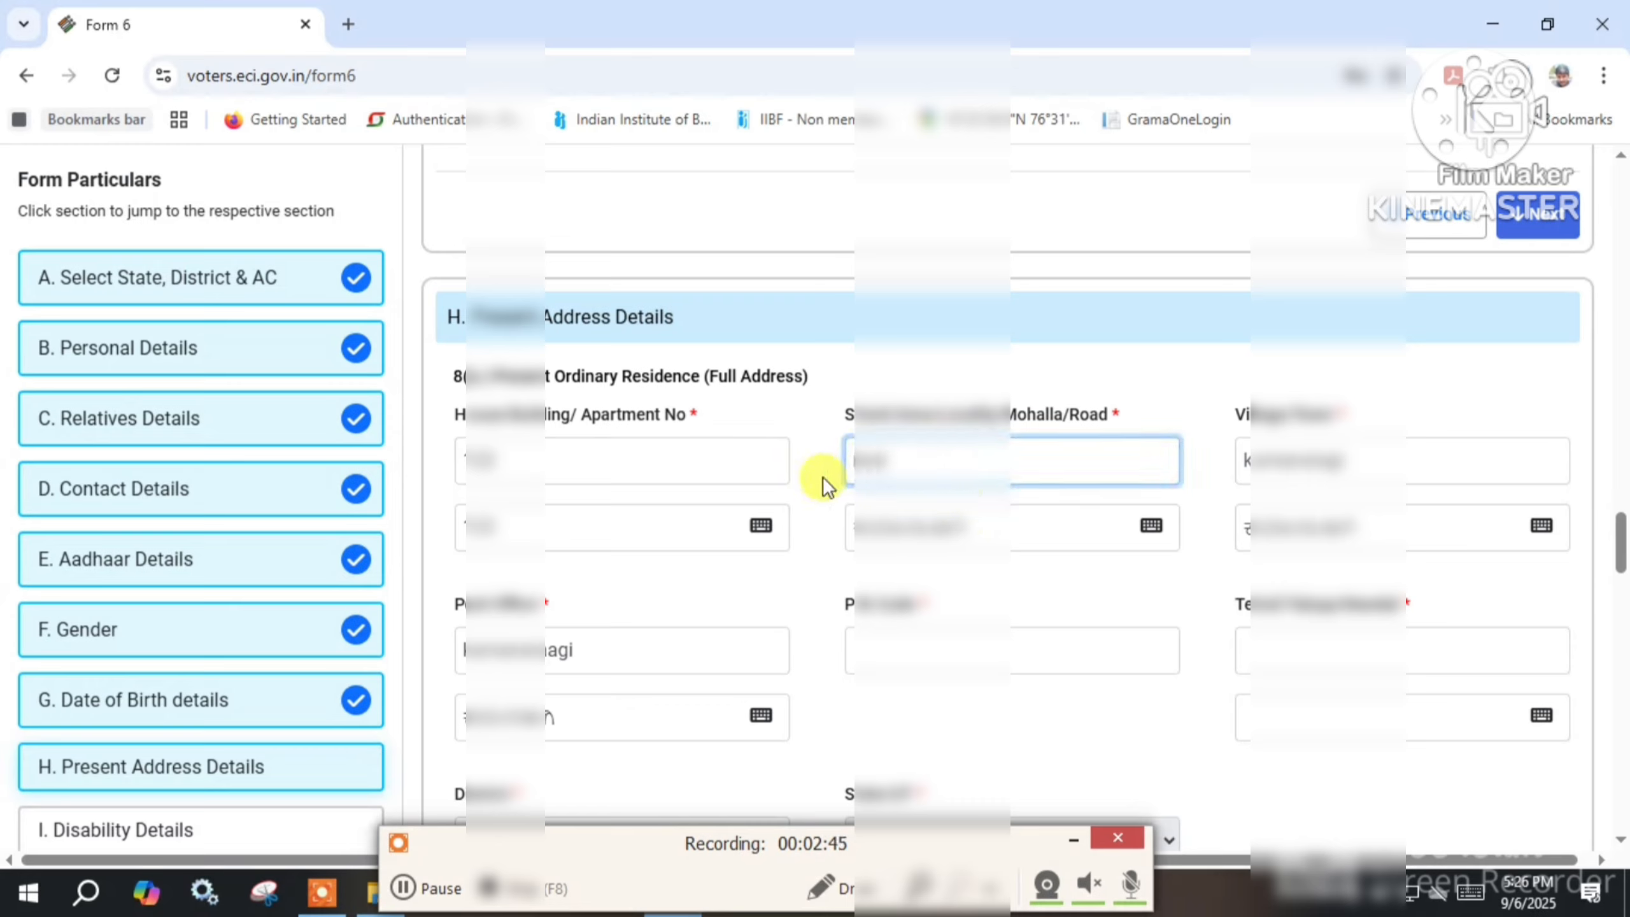
key(BackSpace)
text(n roali temple)
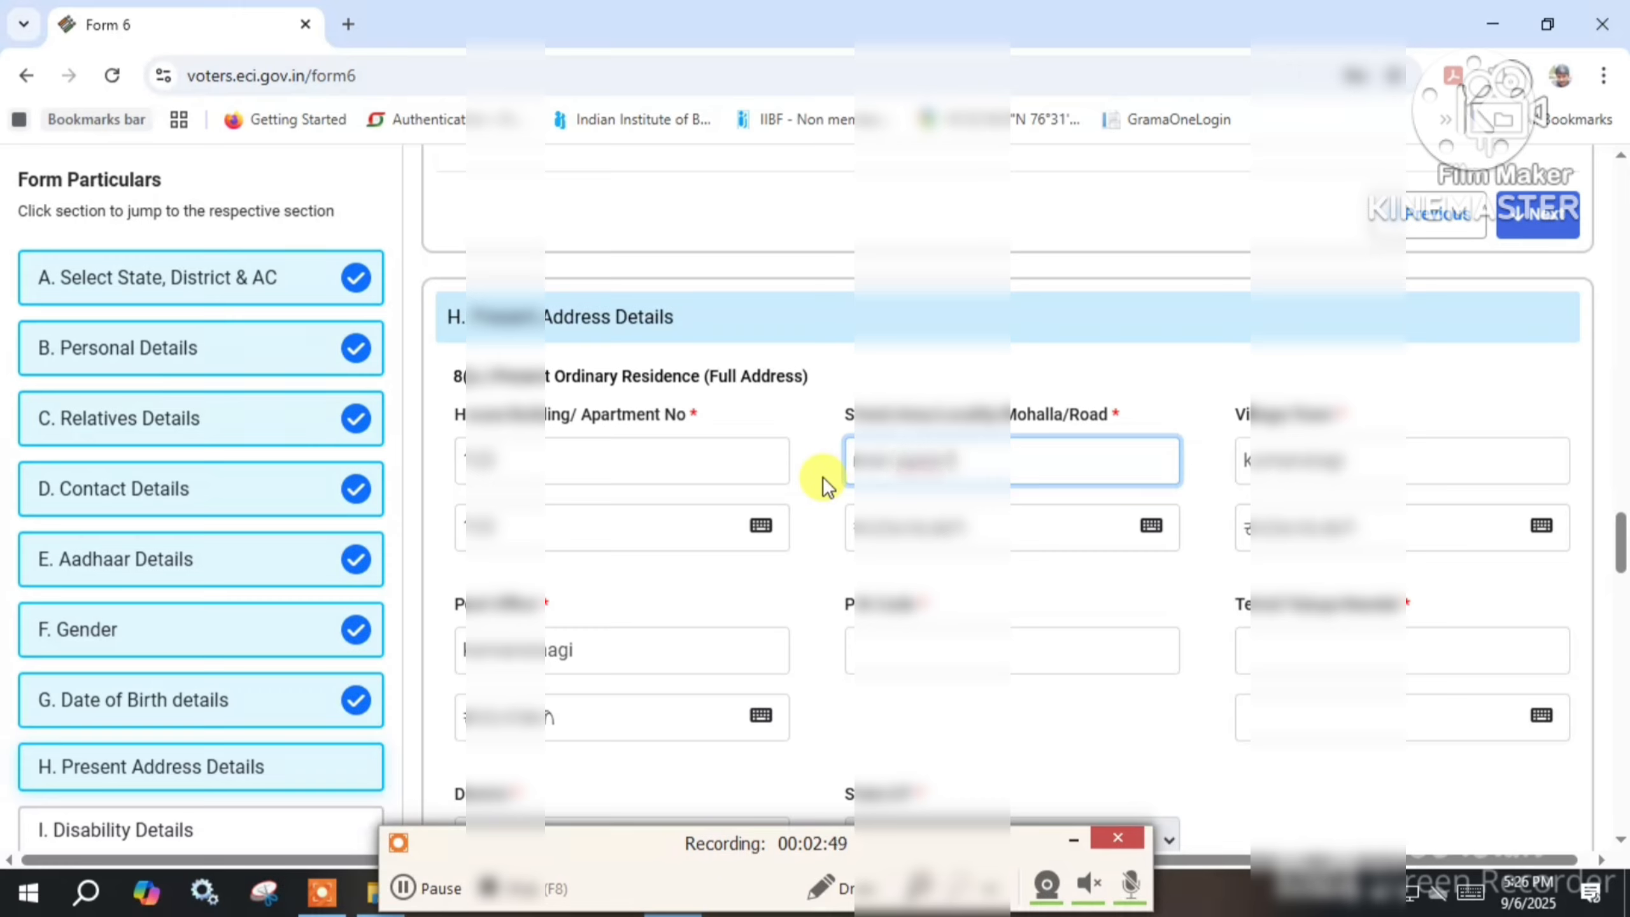
text(e)
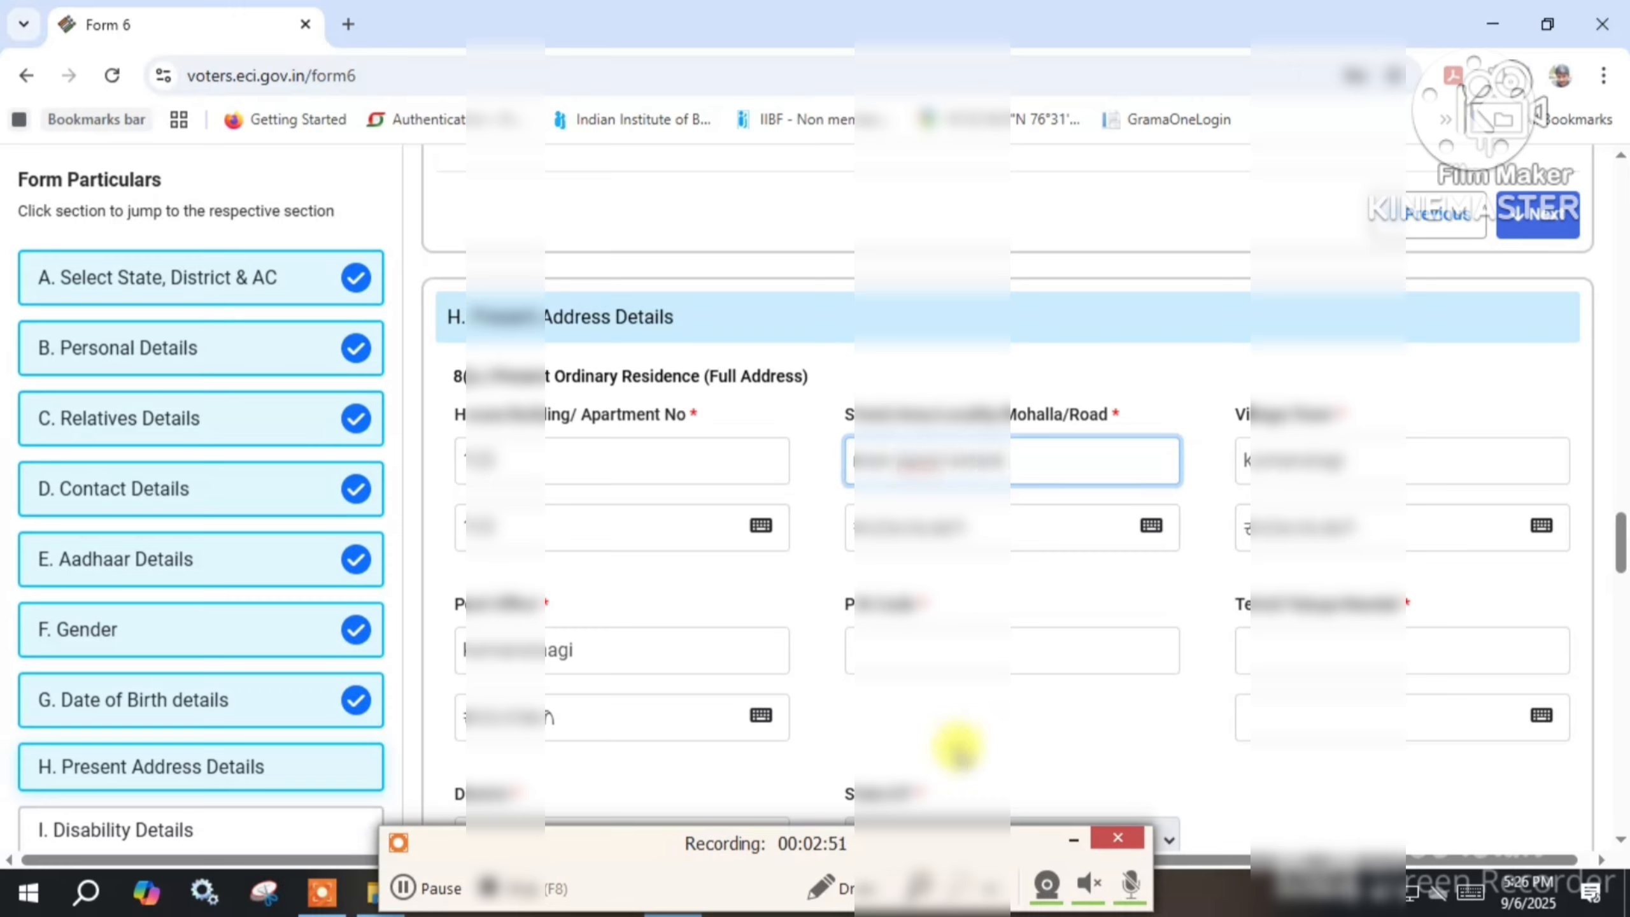
click(940, 731)
Enter the postal PIN code and the tehsil or taluka of the applicant's present address
click(874, 648)
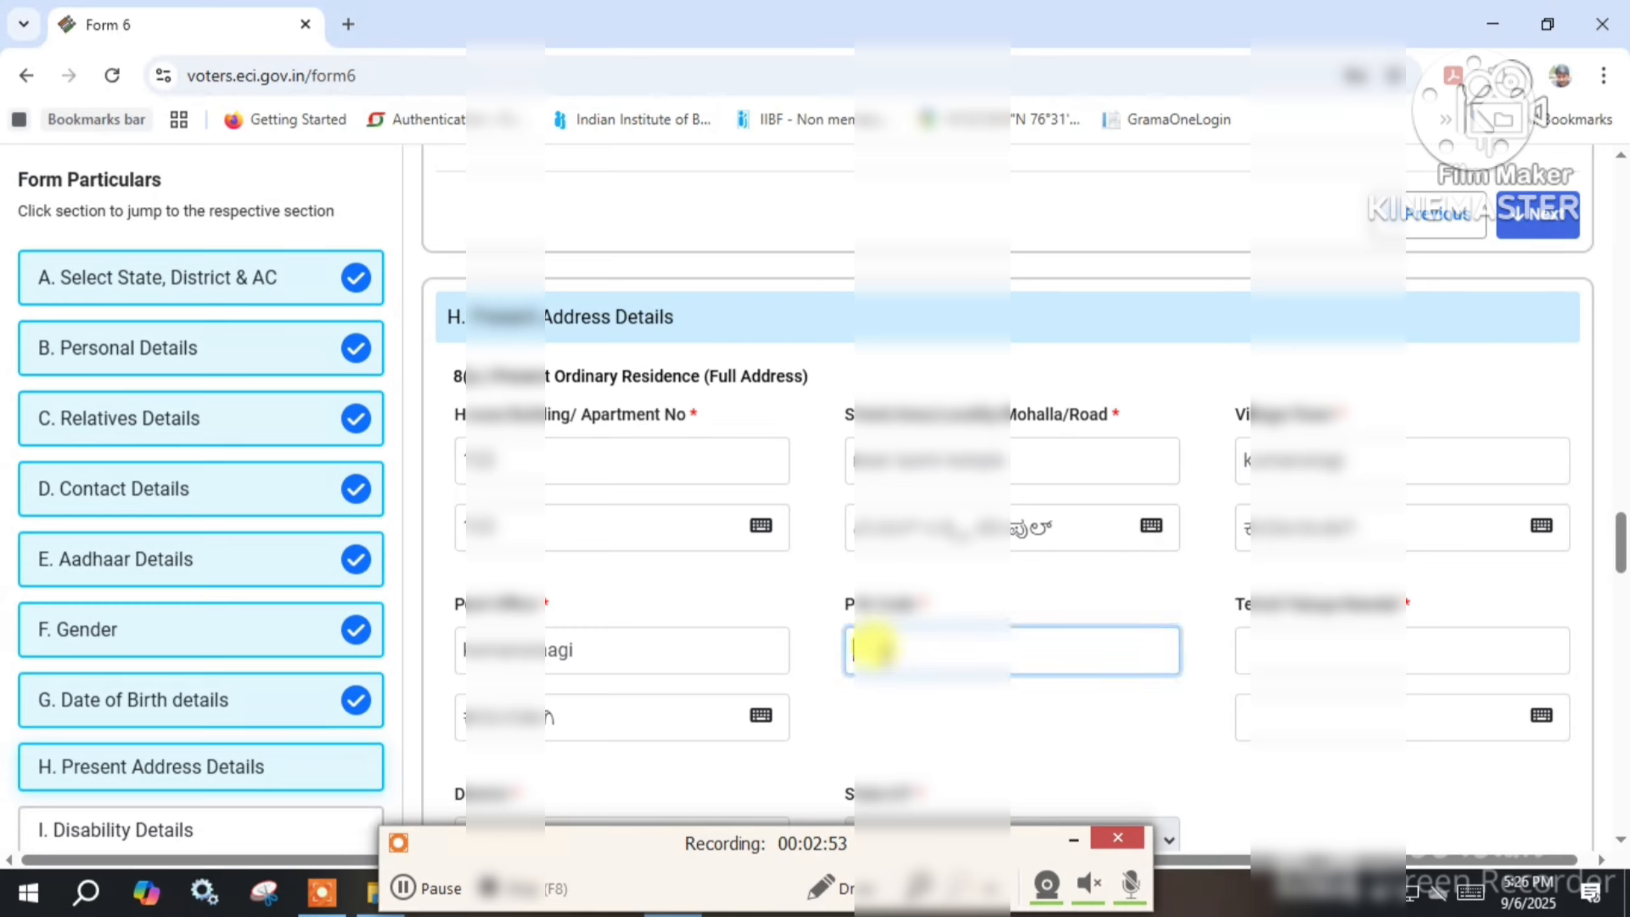
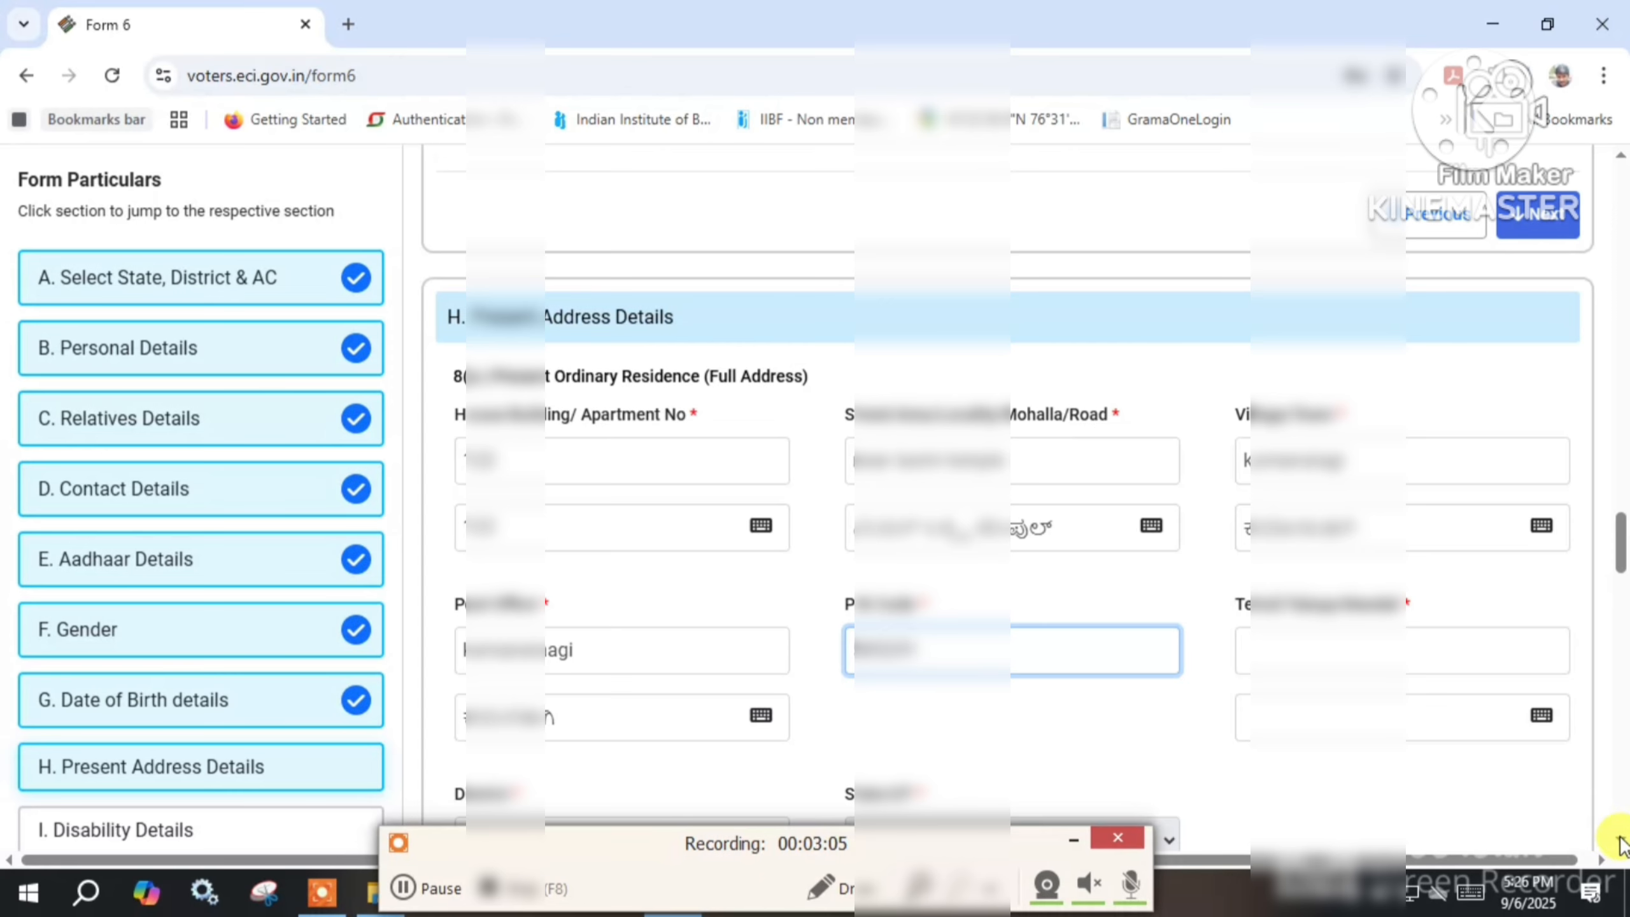
click(403, 888)
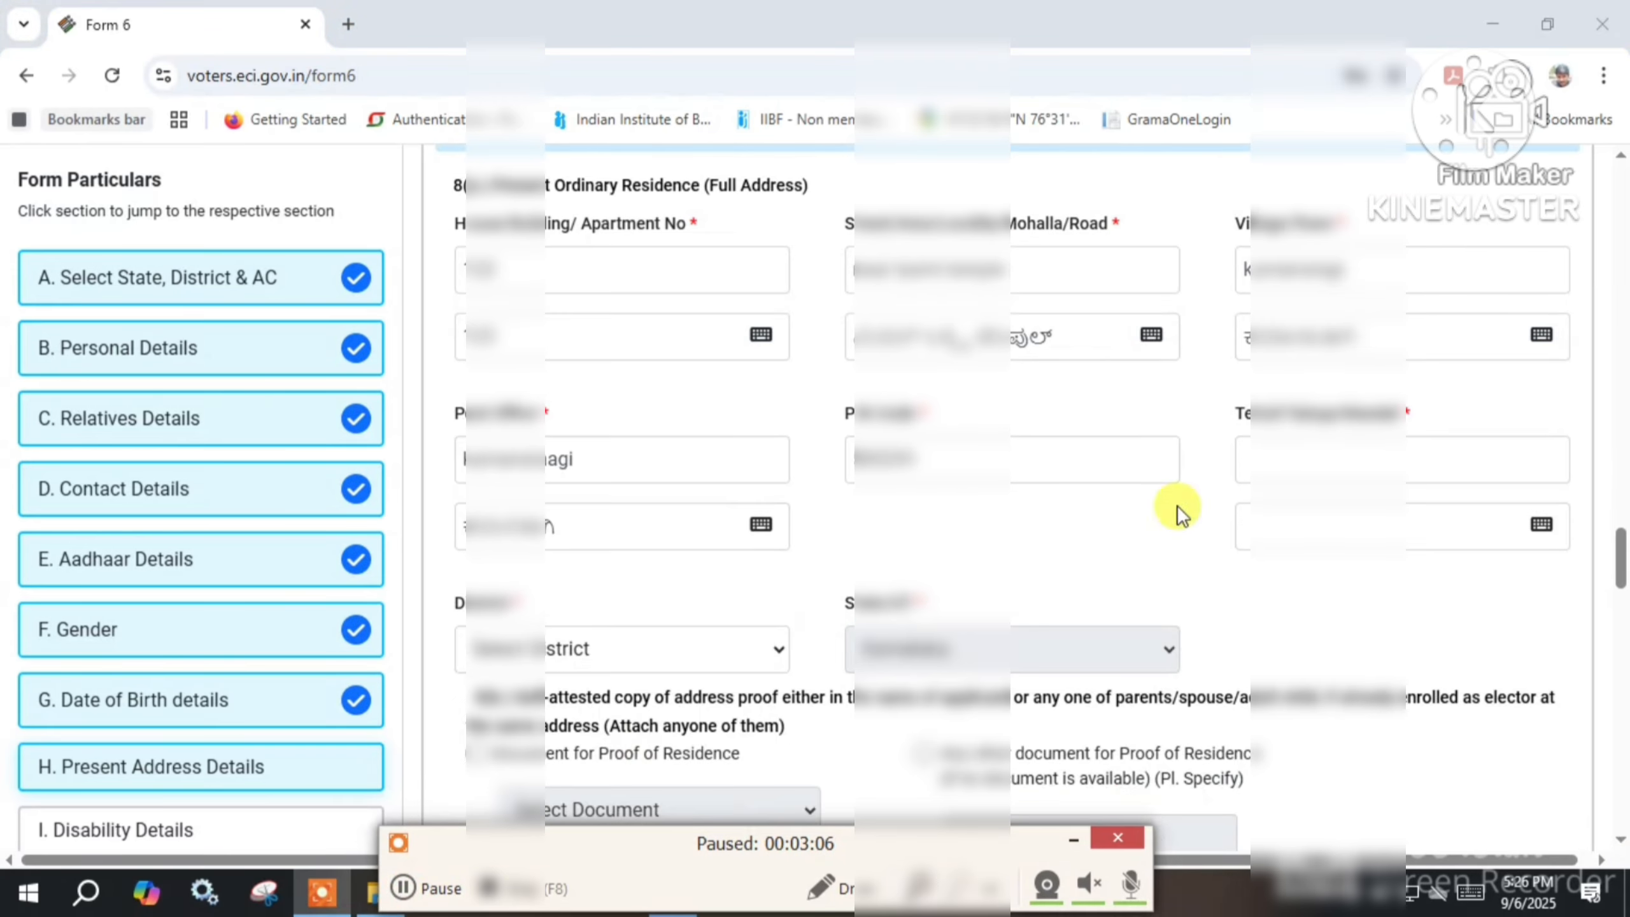
click(1318, 461)
text(hun)
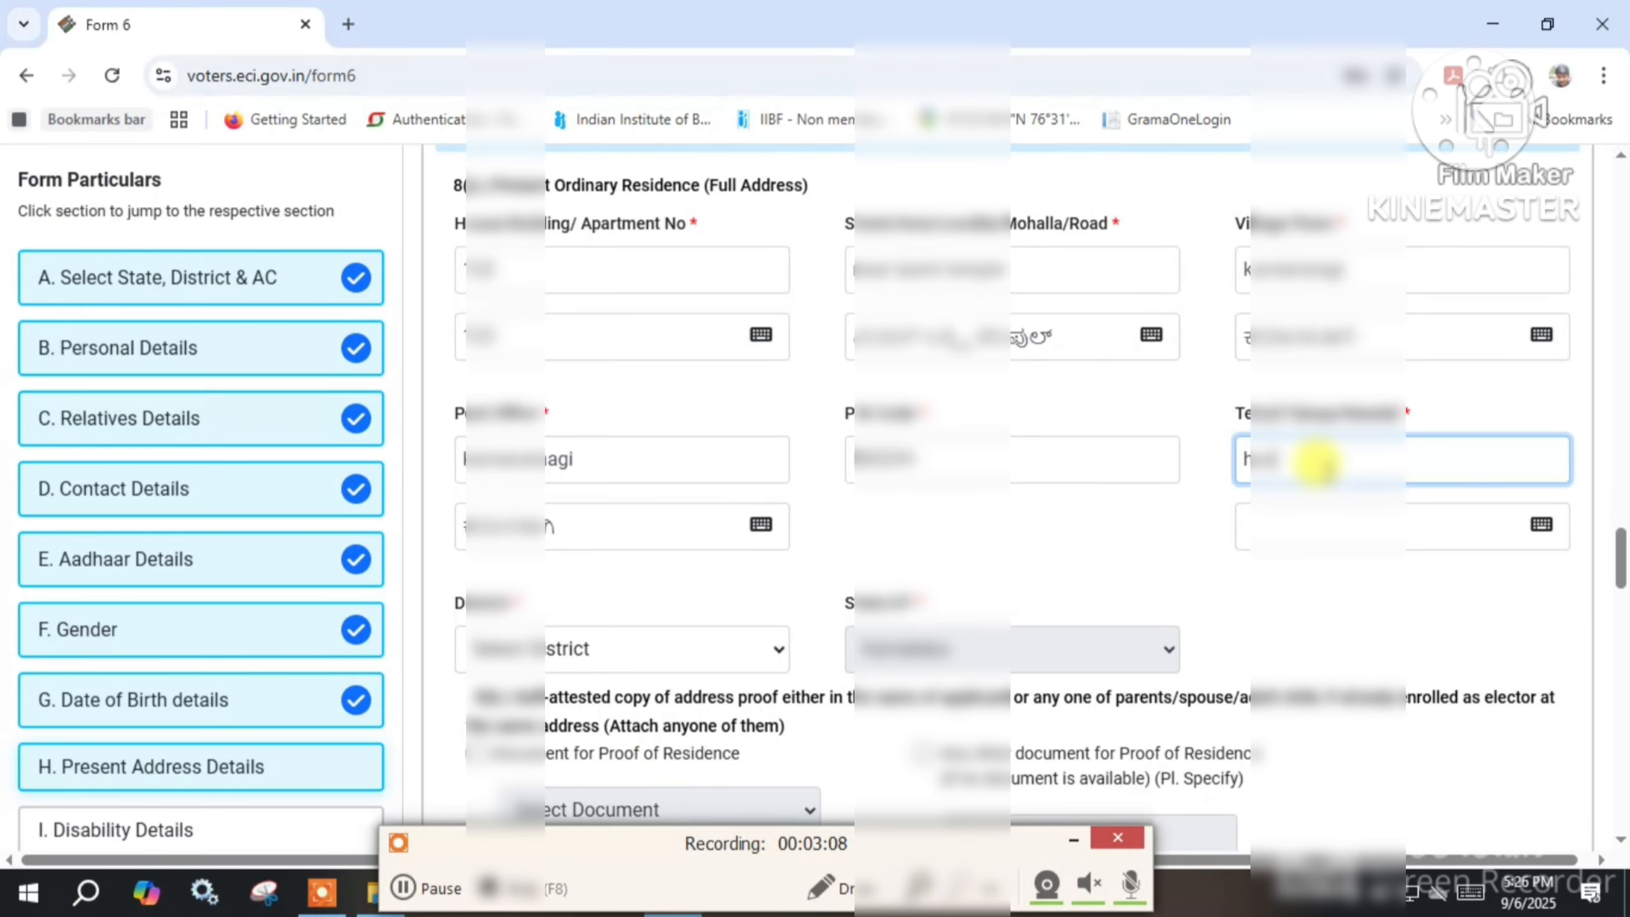
text(asagi)
click(1222, 568)
Select the applicant's district for the present residence address
click(644, 663)
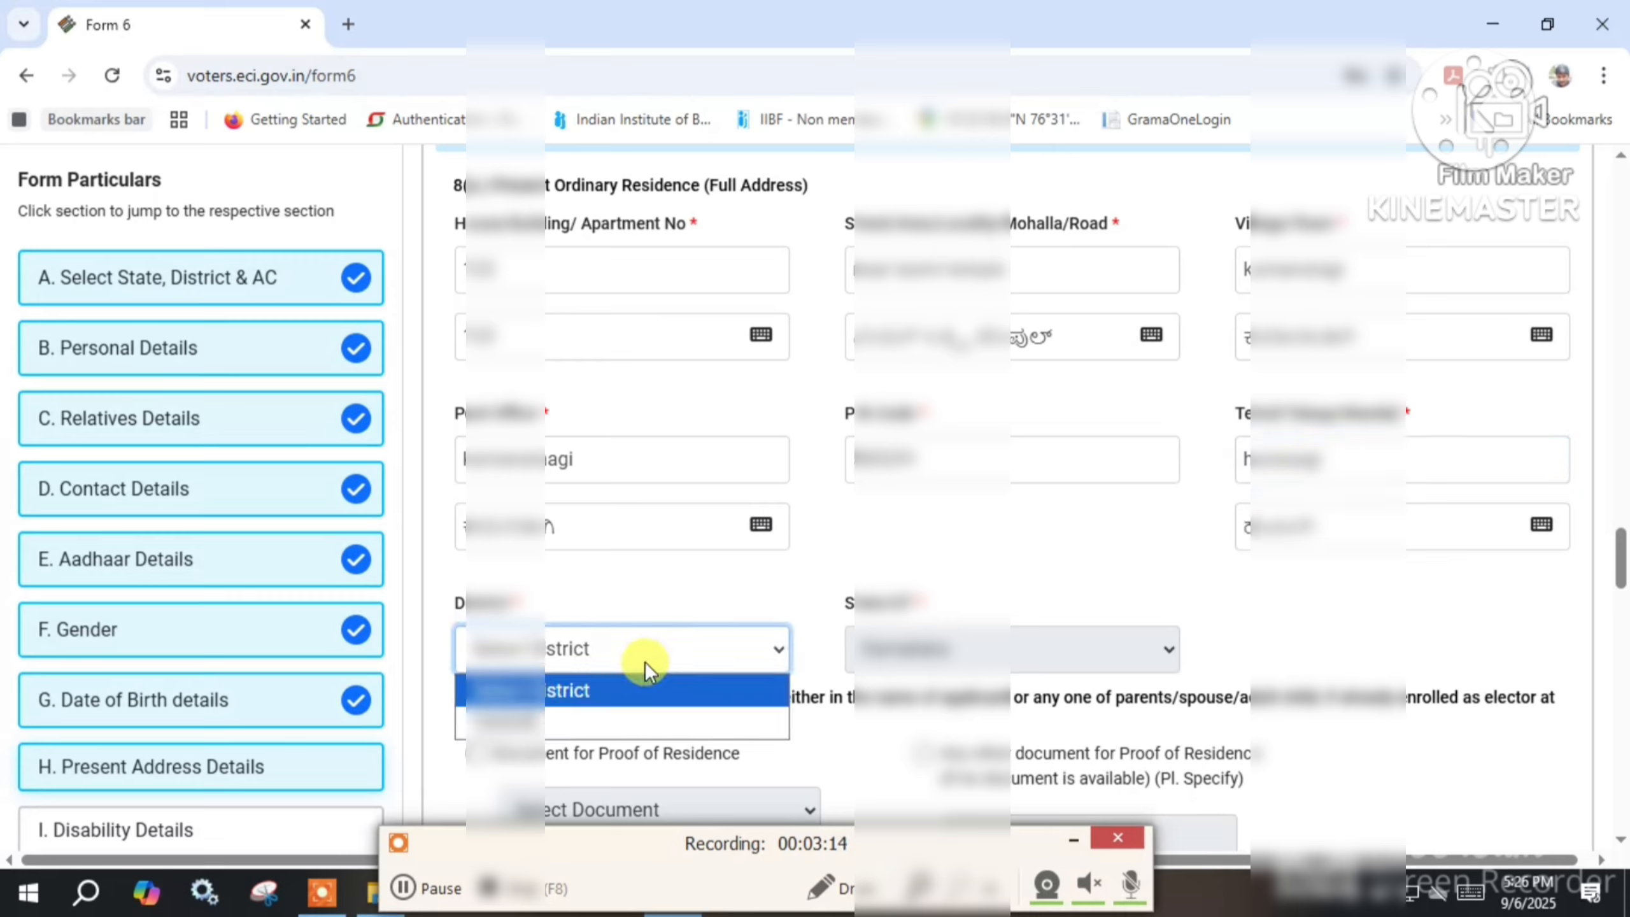
click(555, 717)
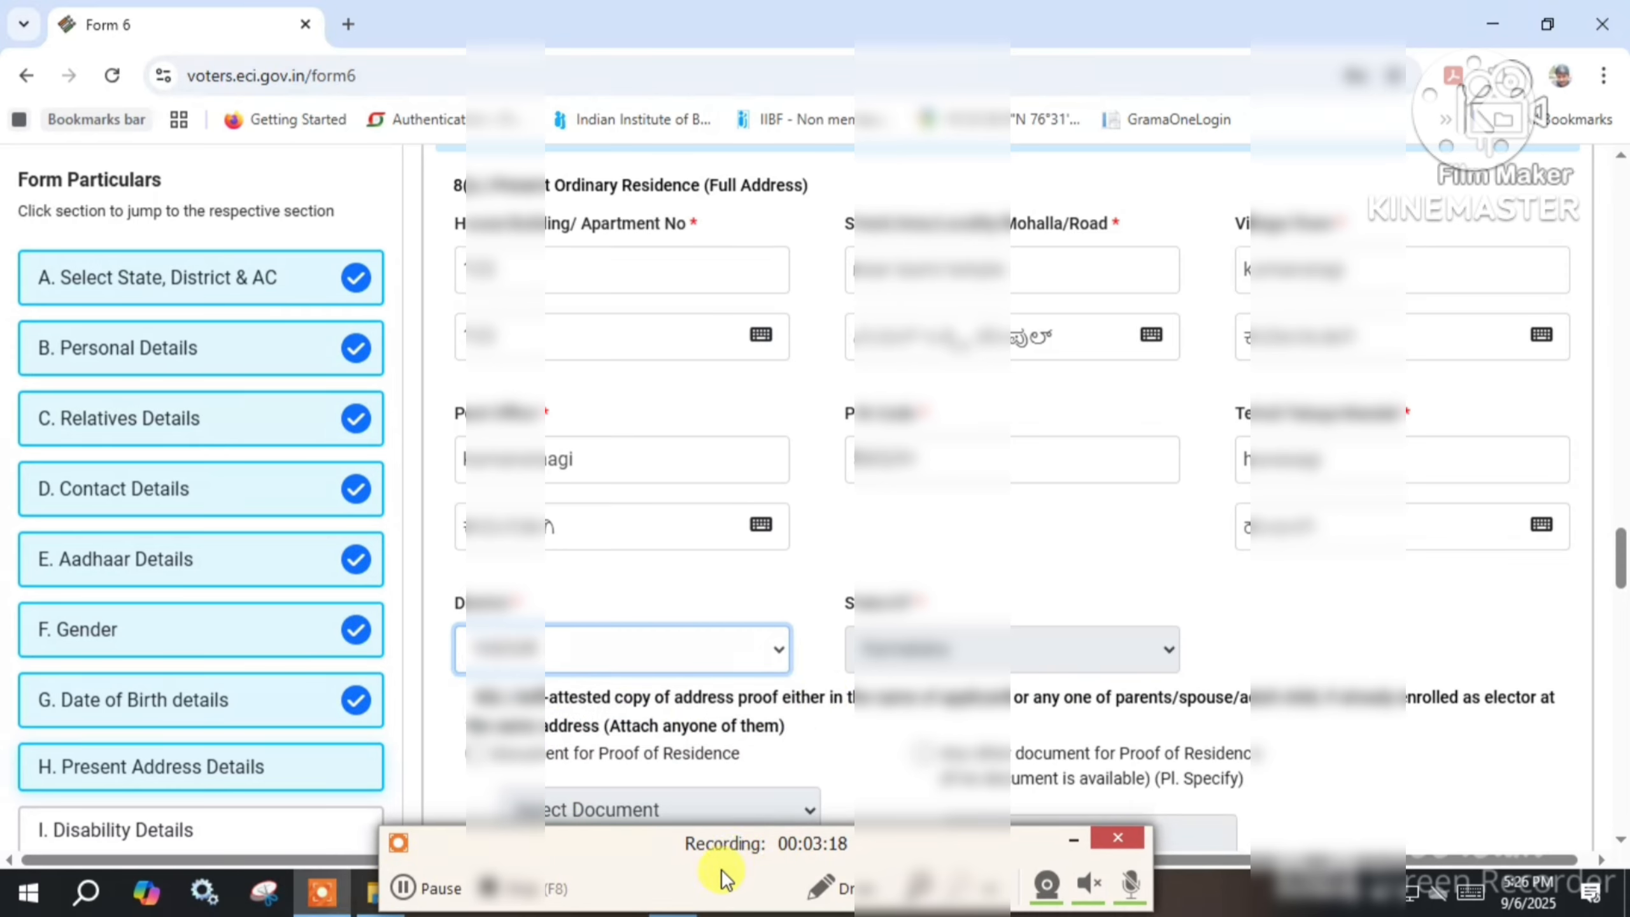
drag(721, 869, 387, 863)
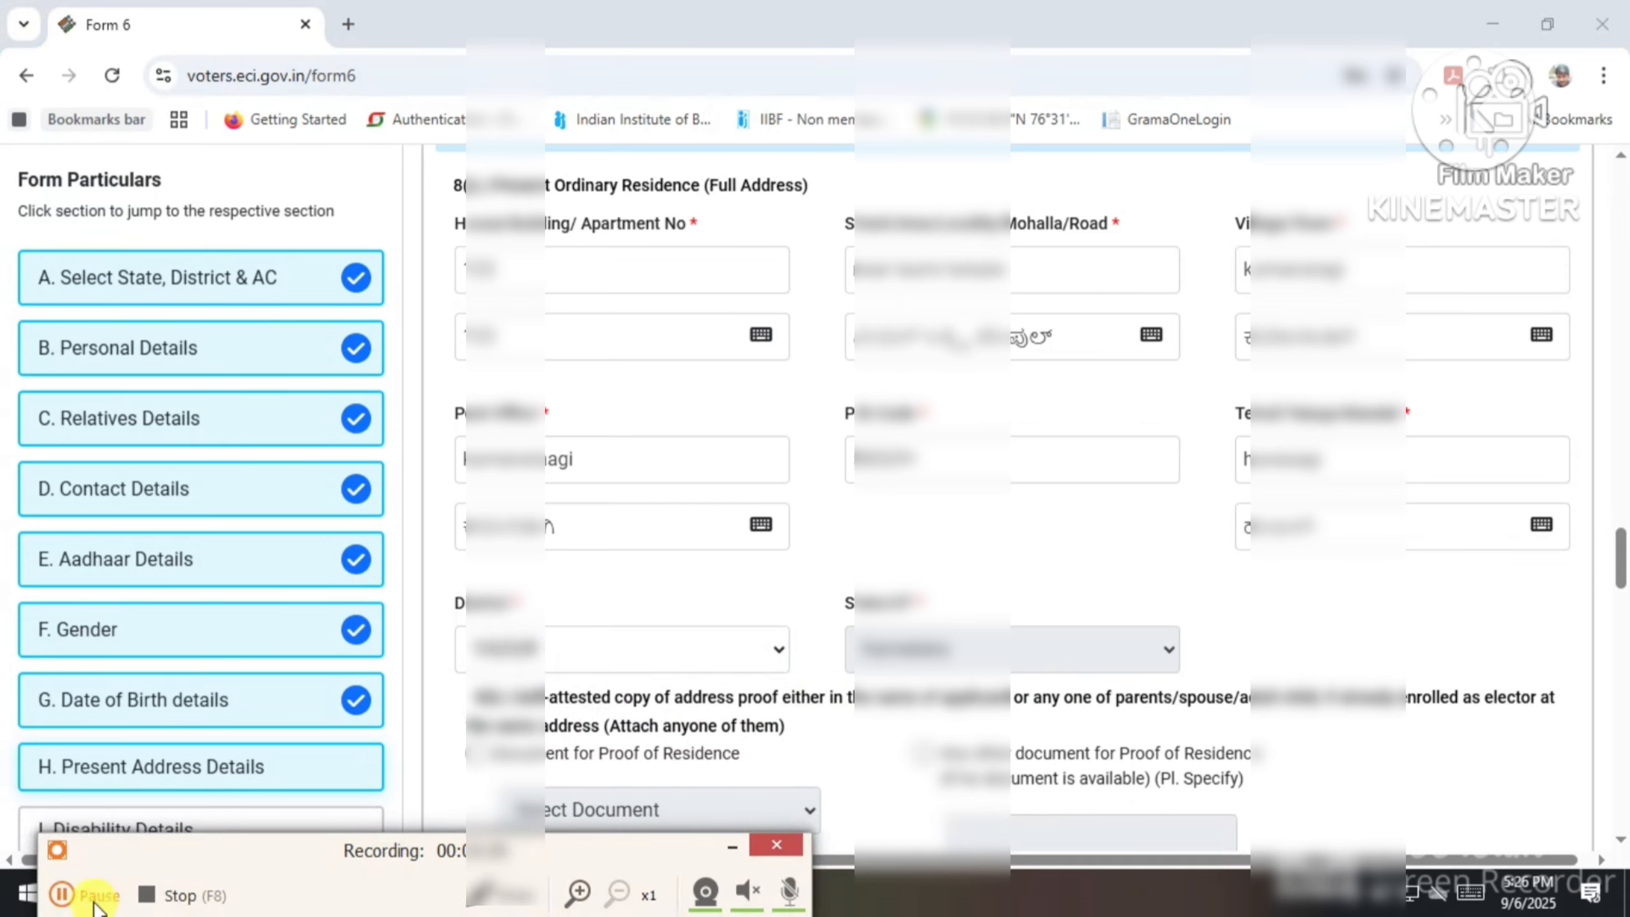
Choose Document for Proof of Residence and select Aadhaar Card as the address proof
scroll(284, 681, down, 8)
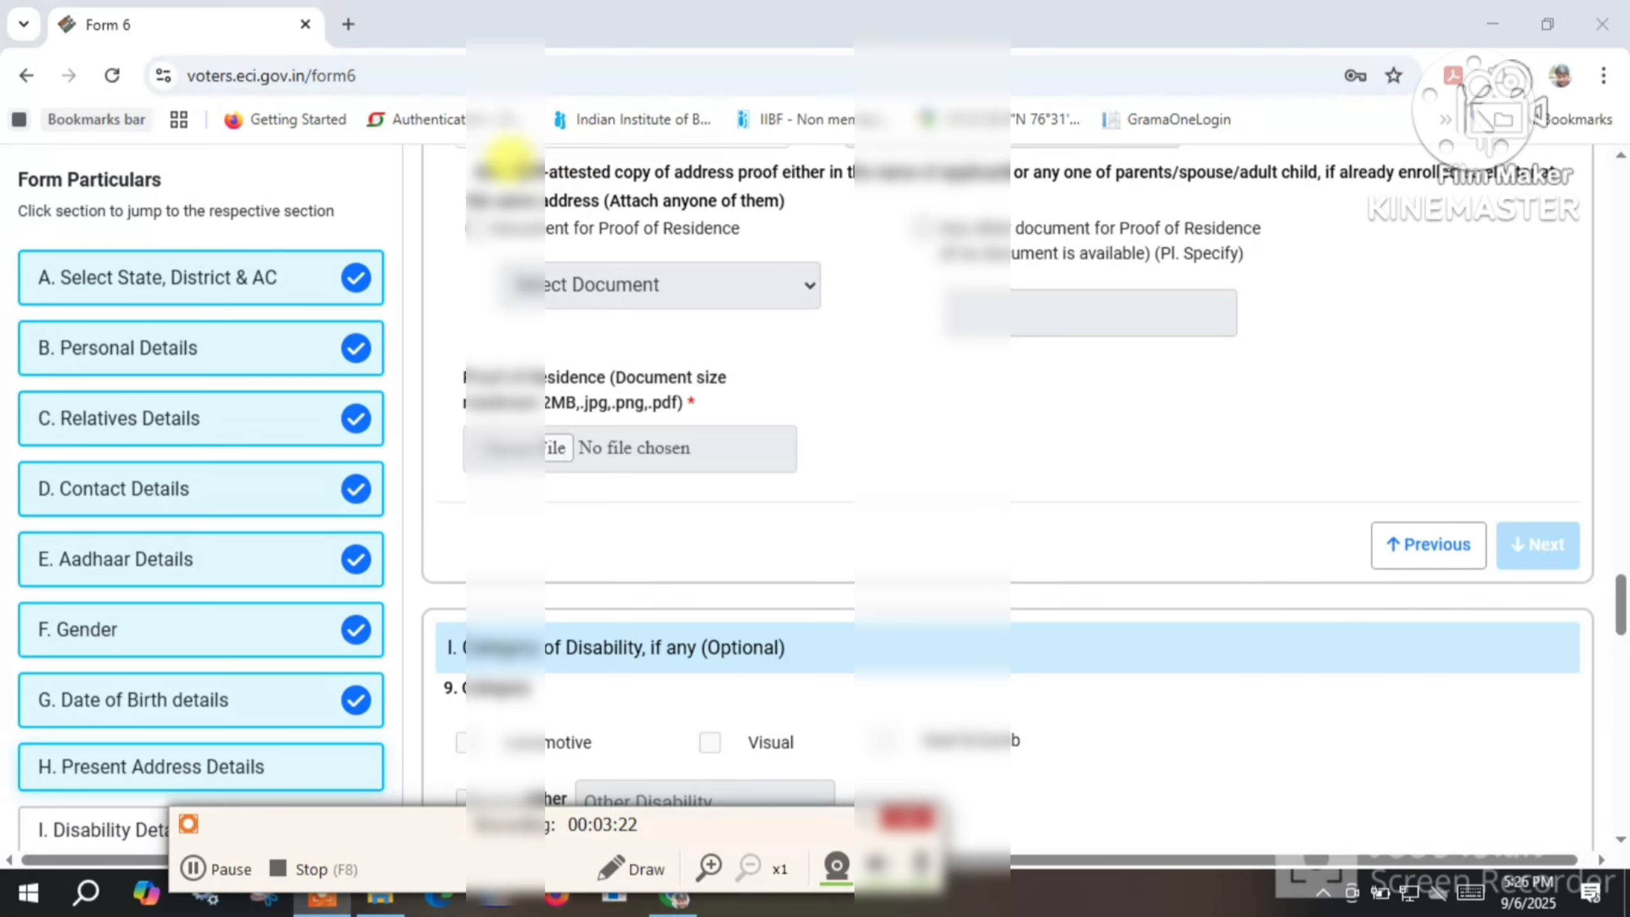
drag(516, 171, 832, 175)
click(832, 175)
scroll(876, 205, up, 2)
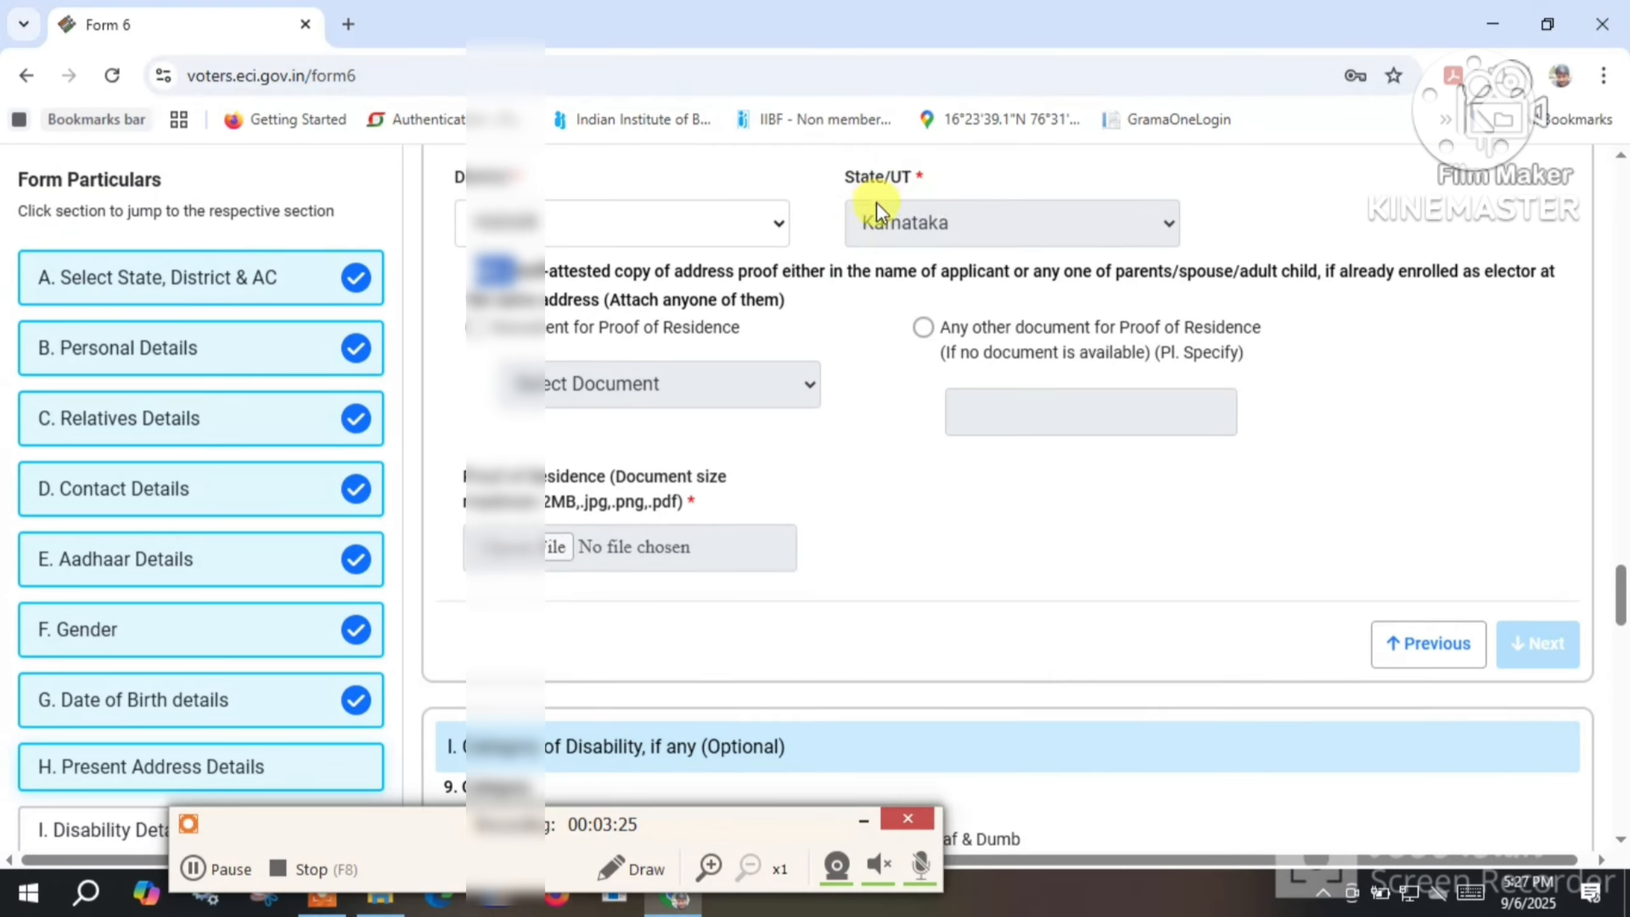
scroll(881, 331, down, 2)
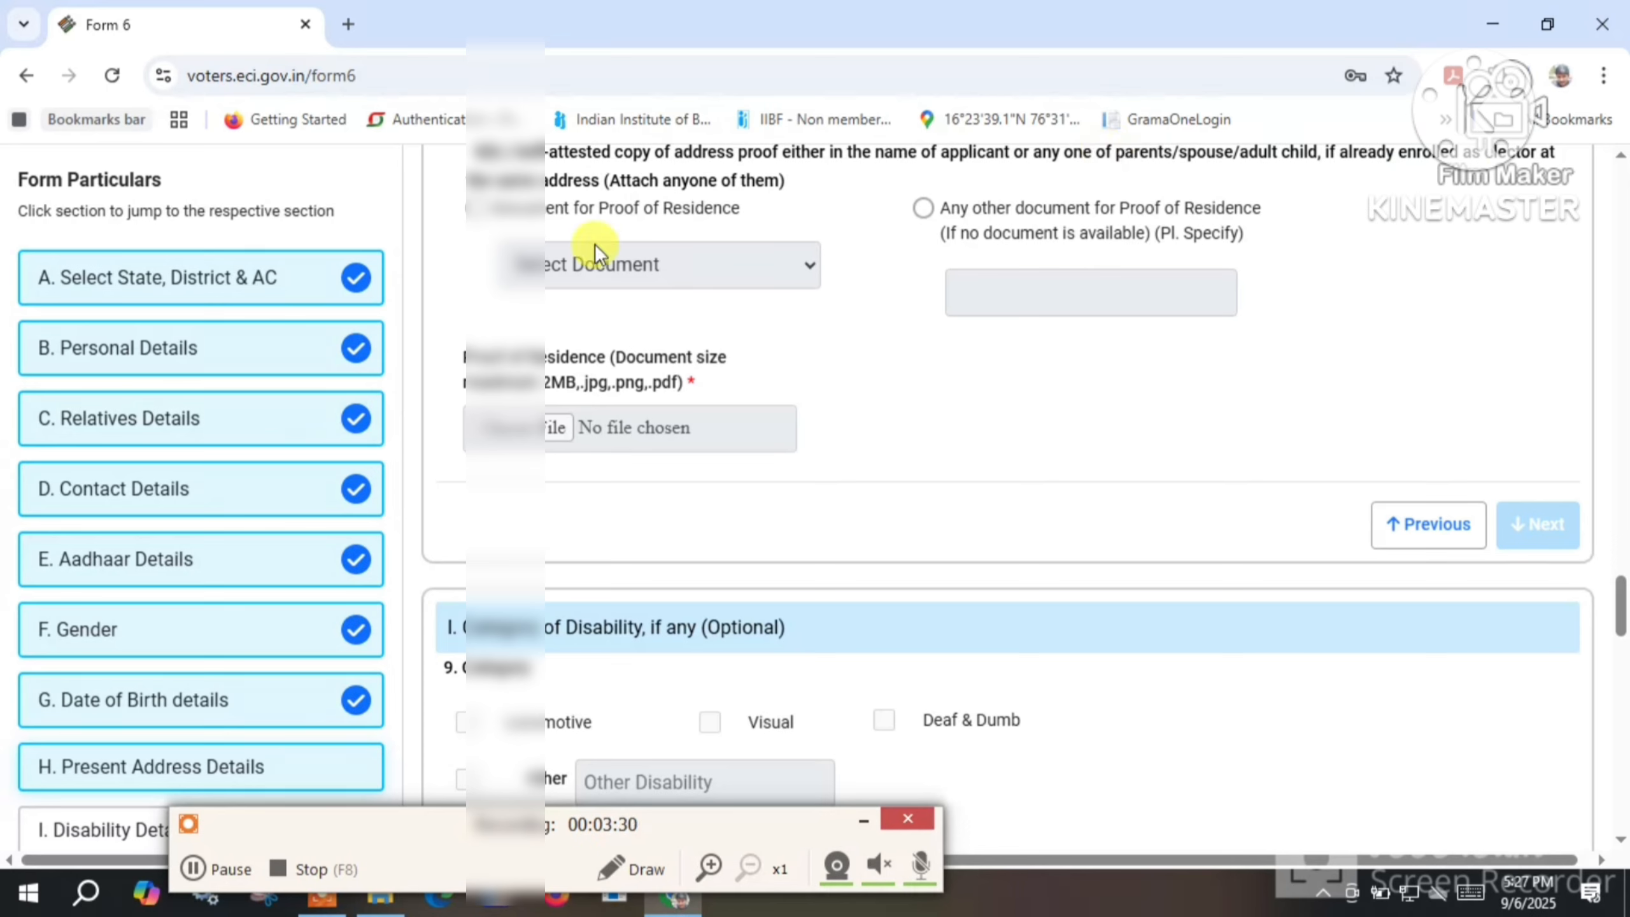
click(498, 213)
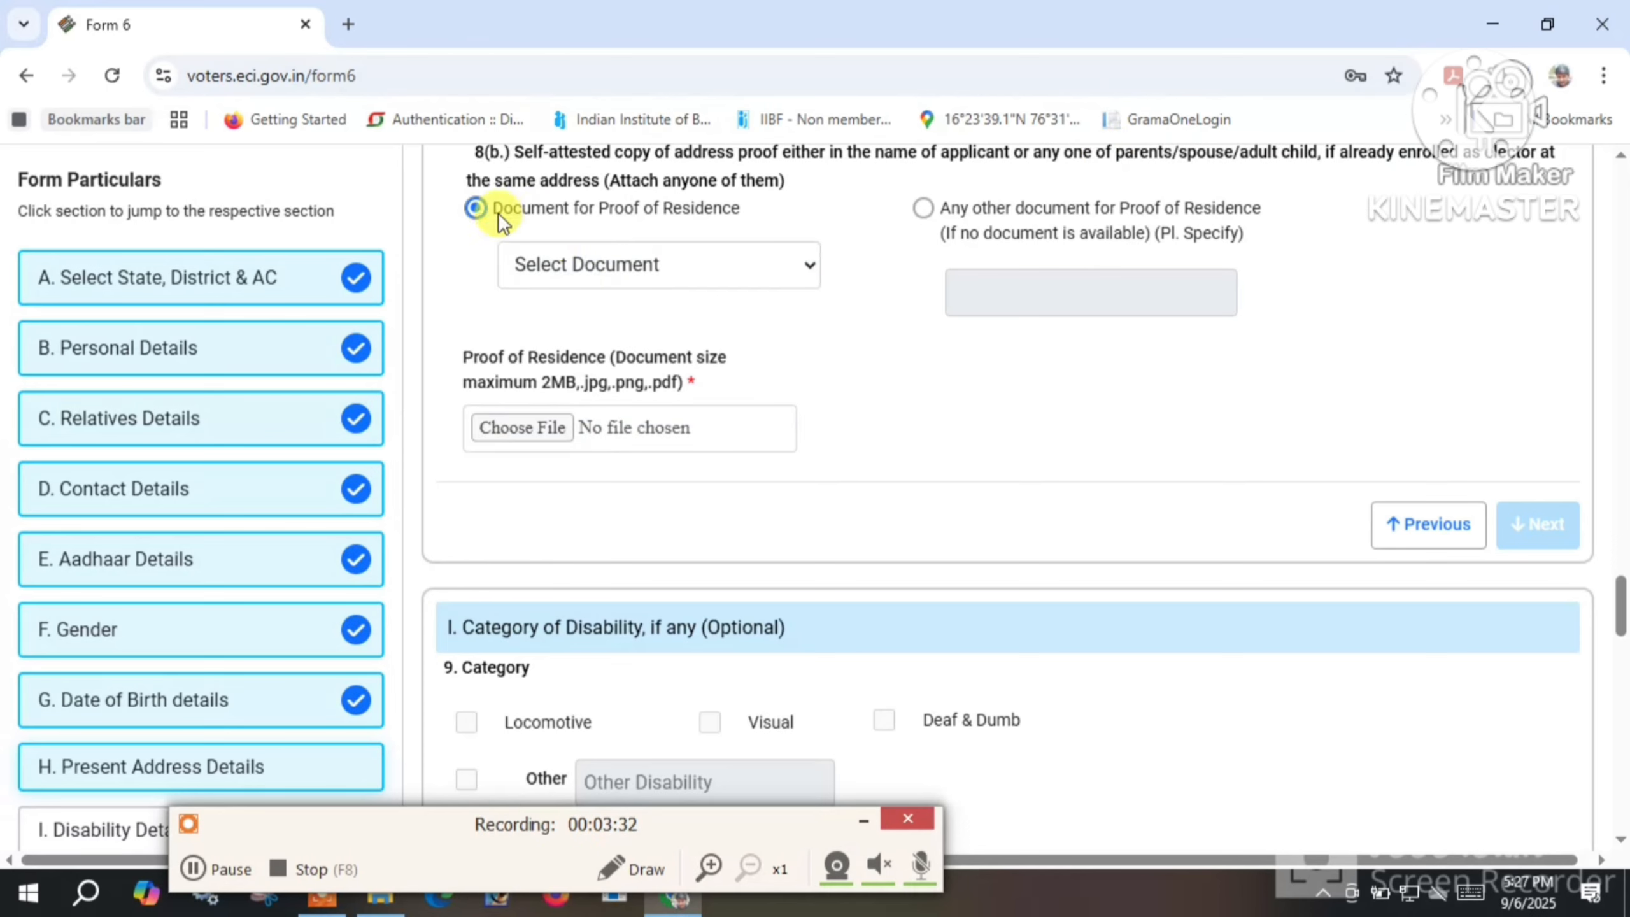
click(590, 270)
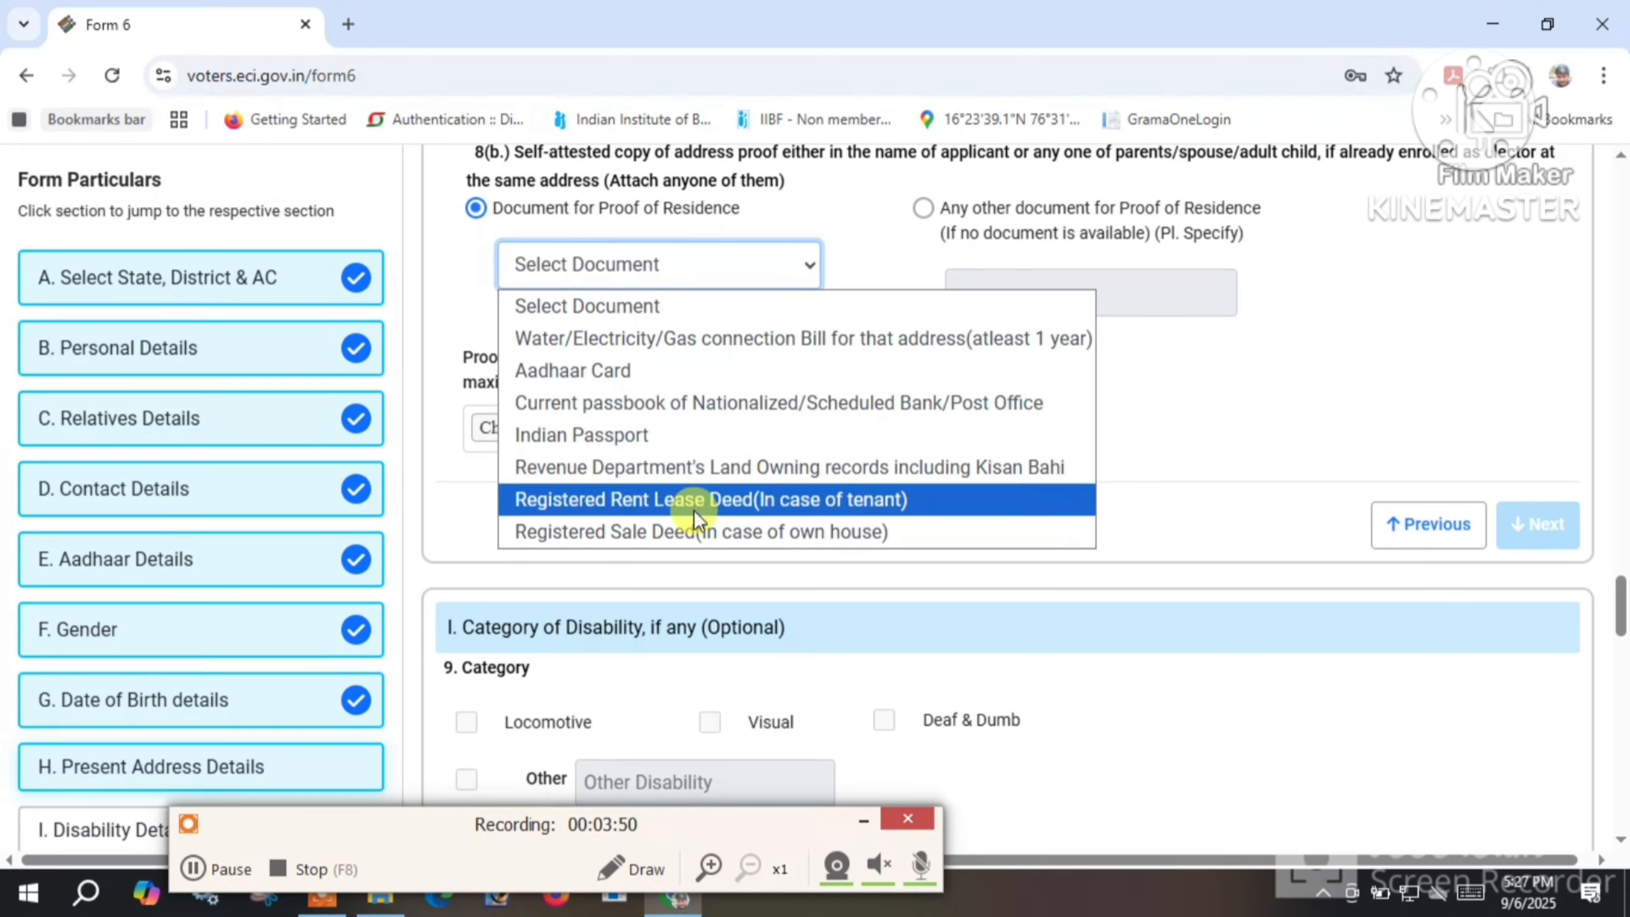
click(558, 376)
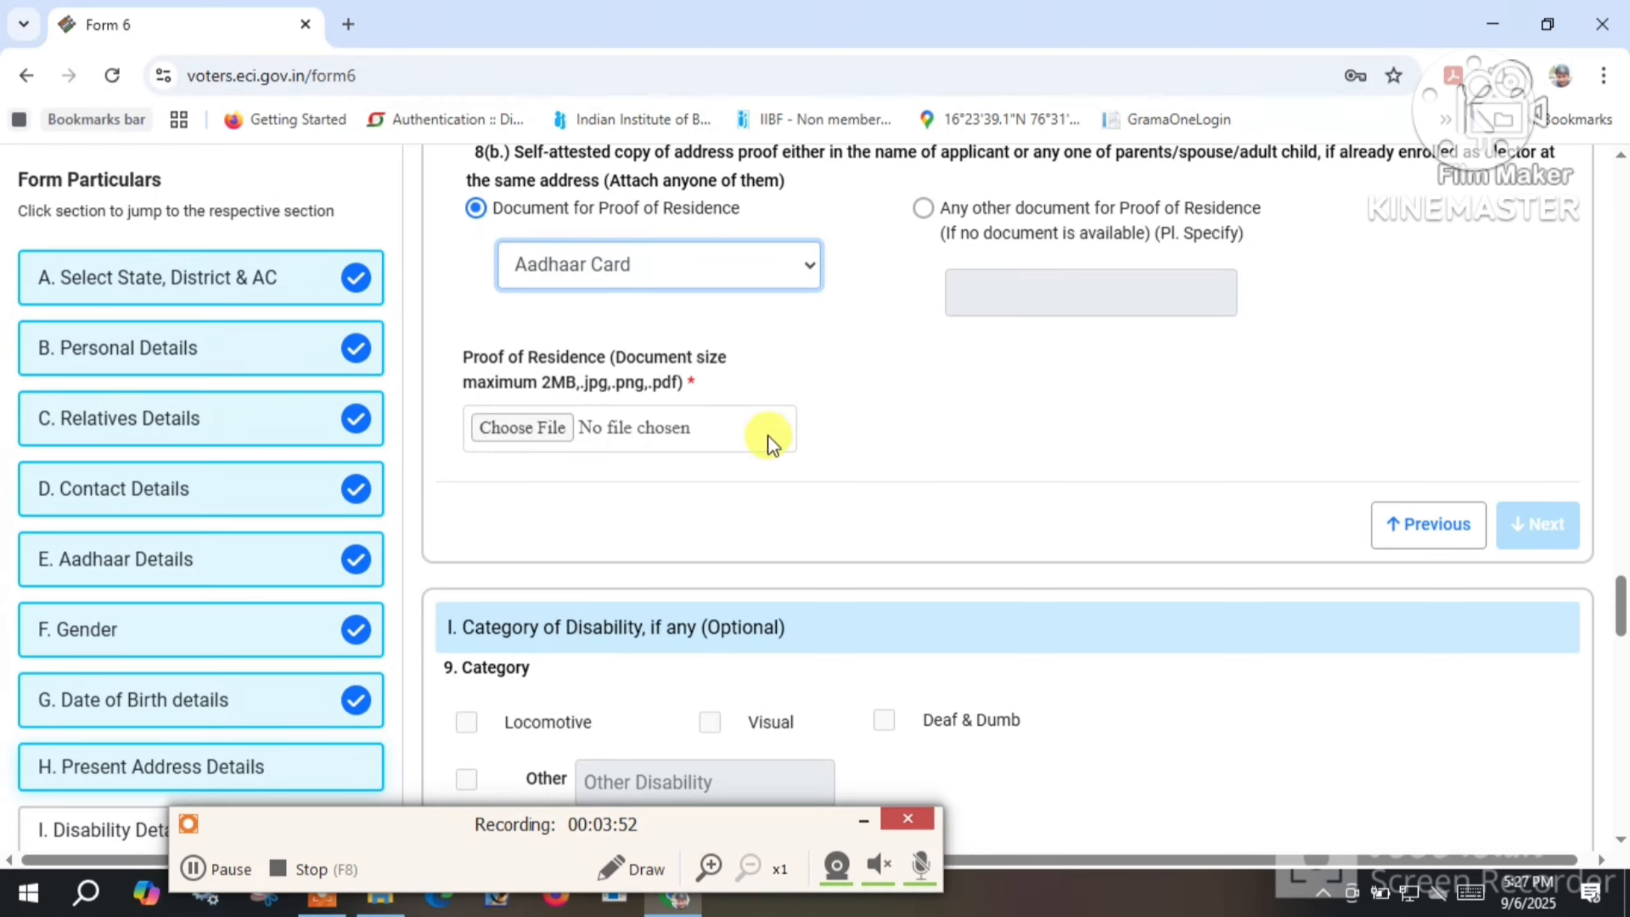
Upload the applicant's Aadhaar PDF as proof of residence and continue to the disability section
click(545, 434)
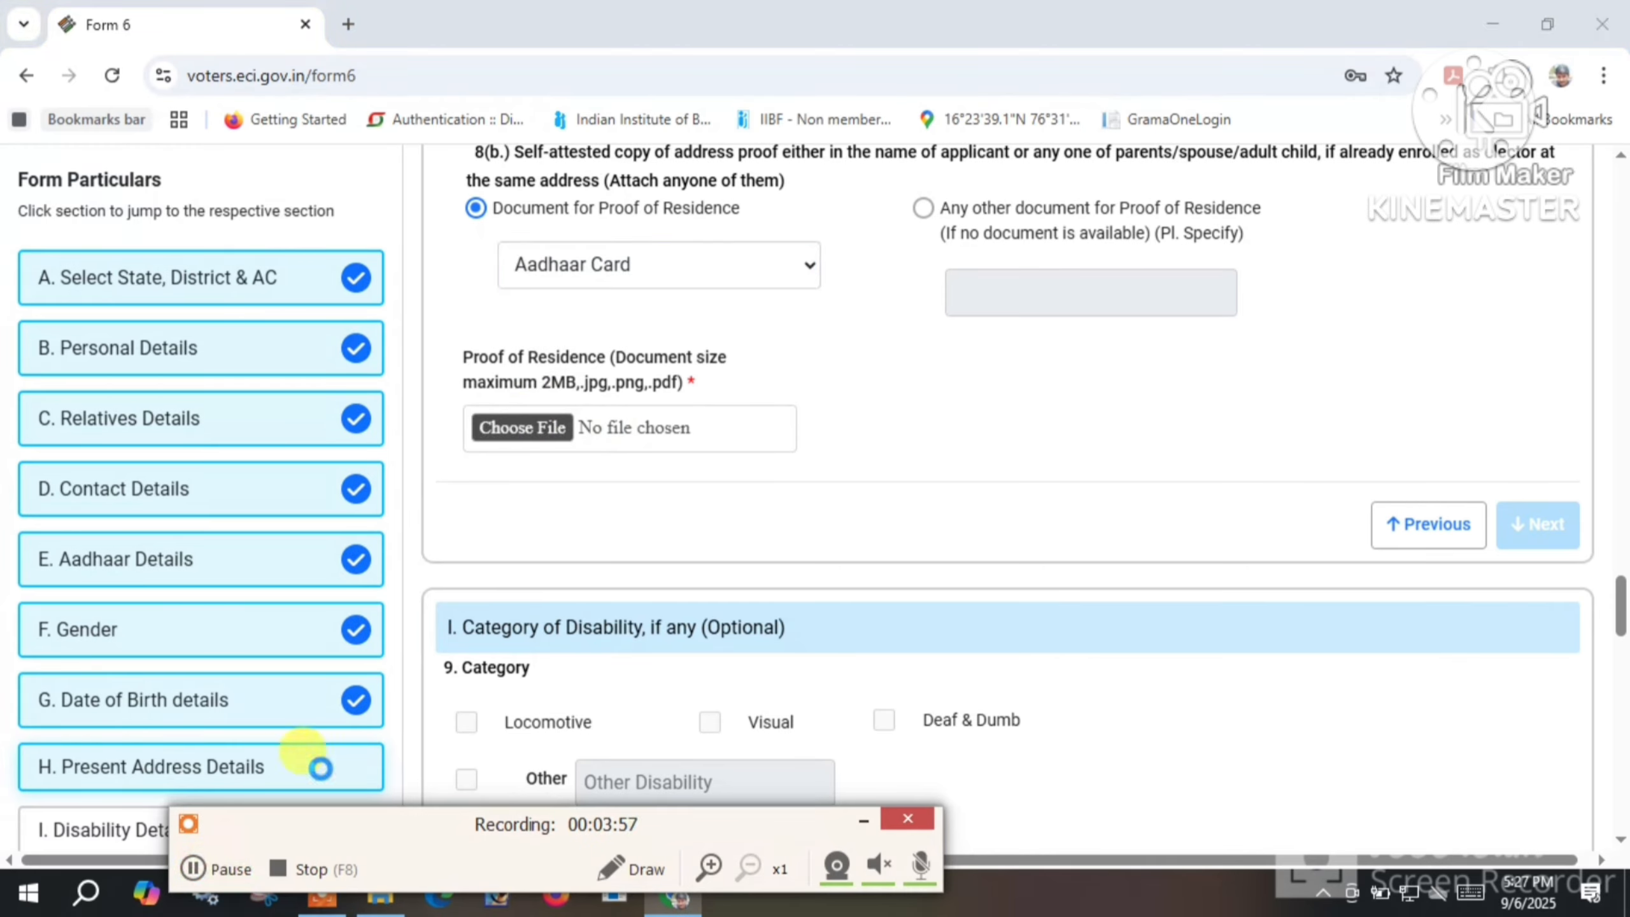
click(212, 870)
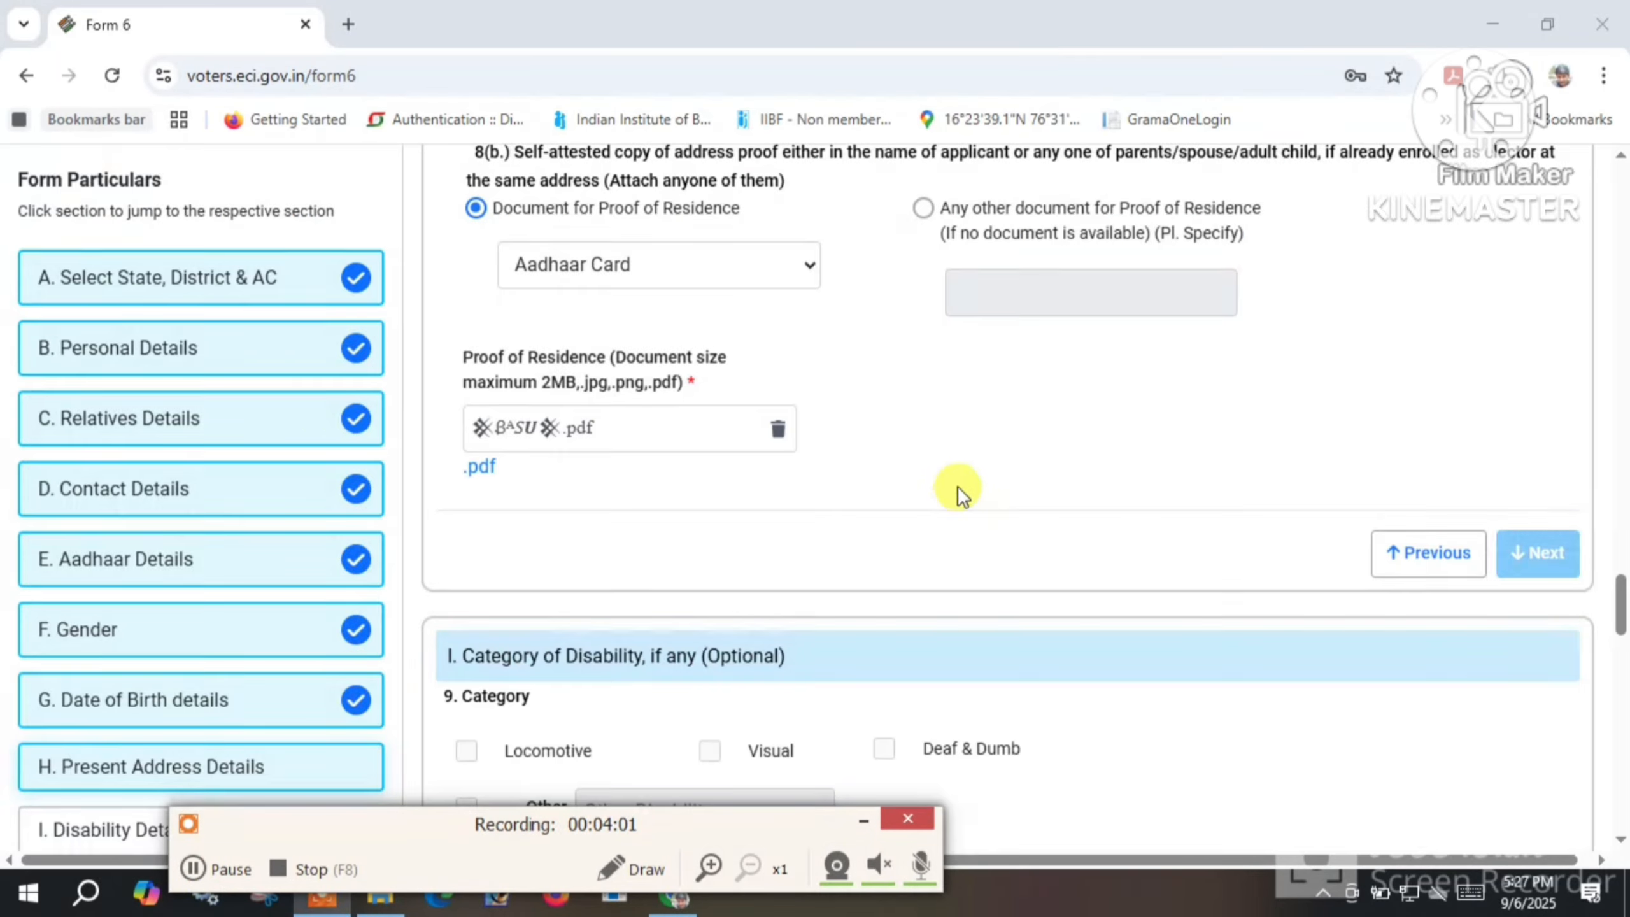
drag(496, 473, 449, 458)
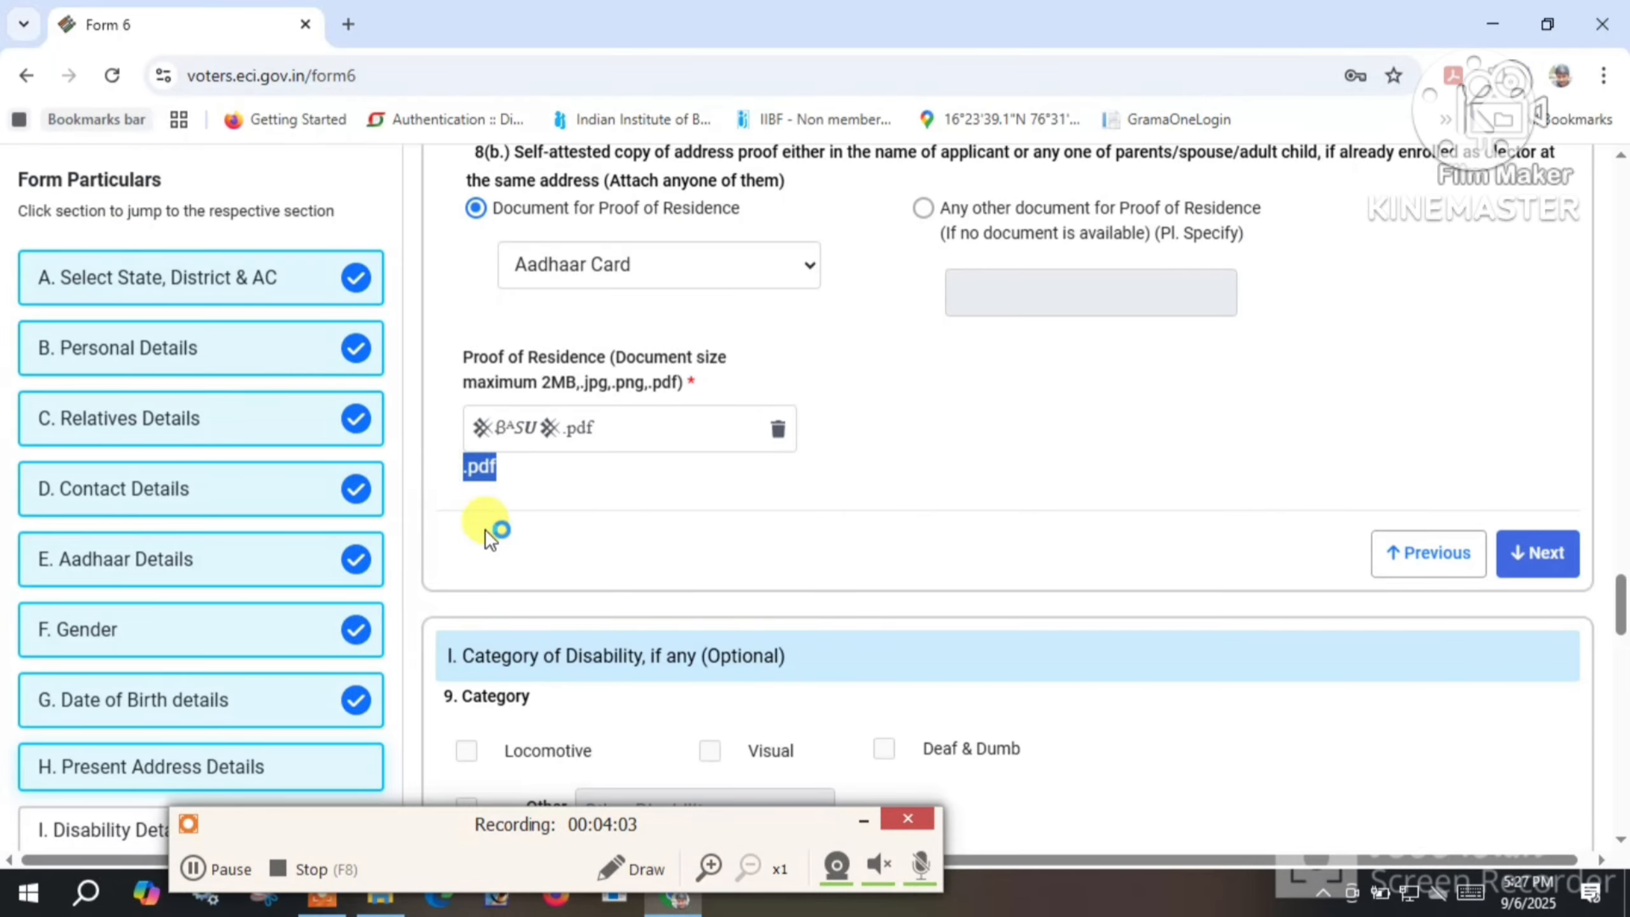
click(1542, 558)
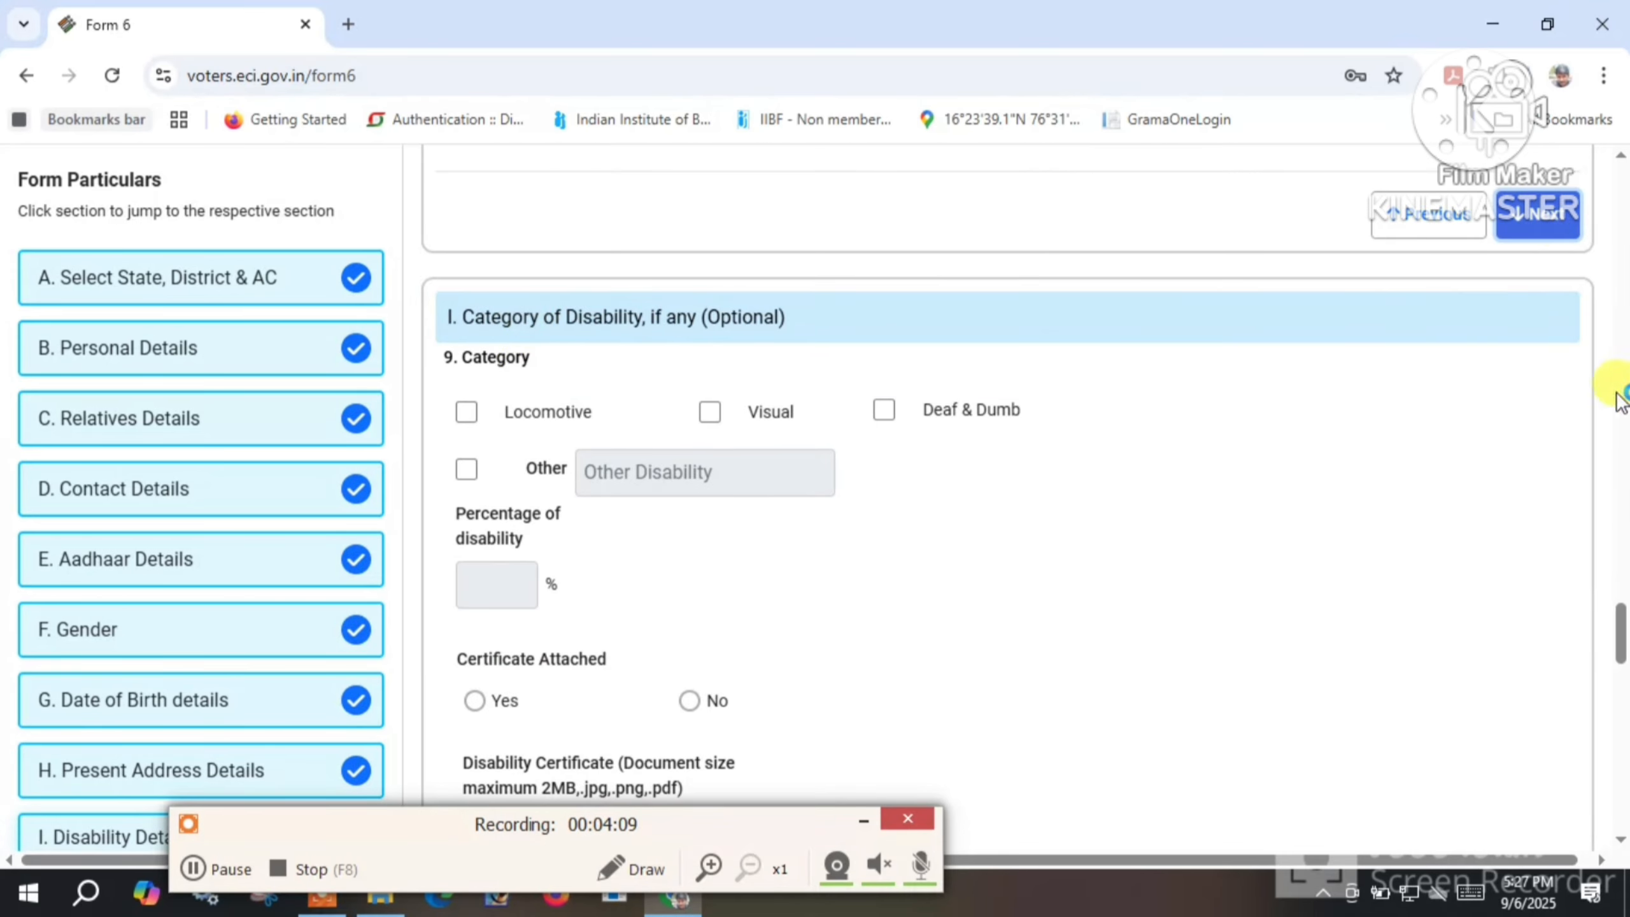
Leave the optional disability category blank and continue to the family member details
scroll(1207, 421, down, 2)
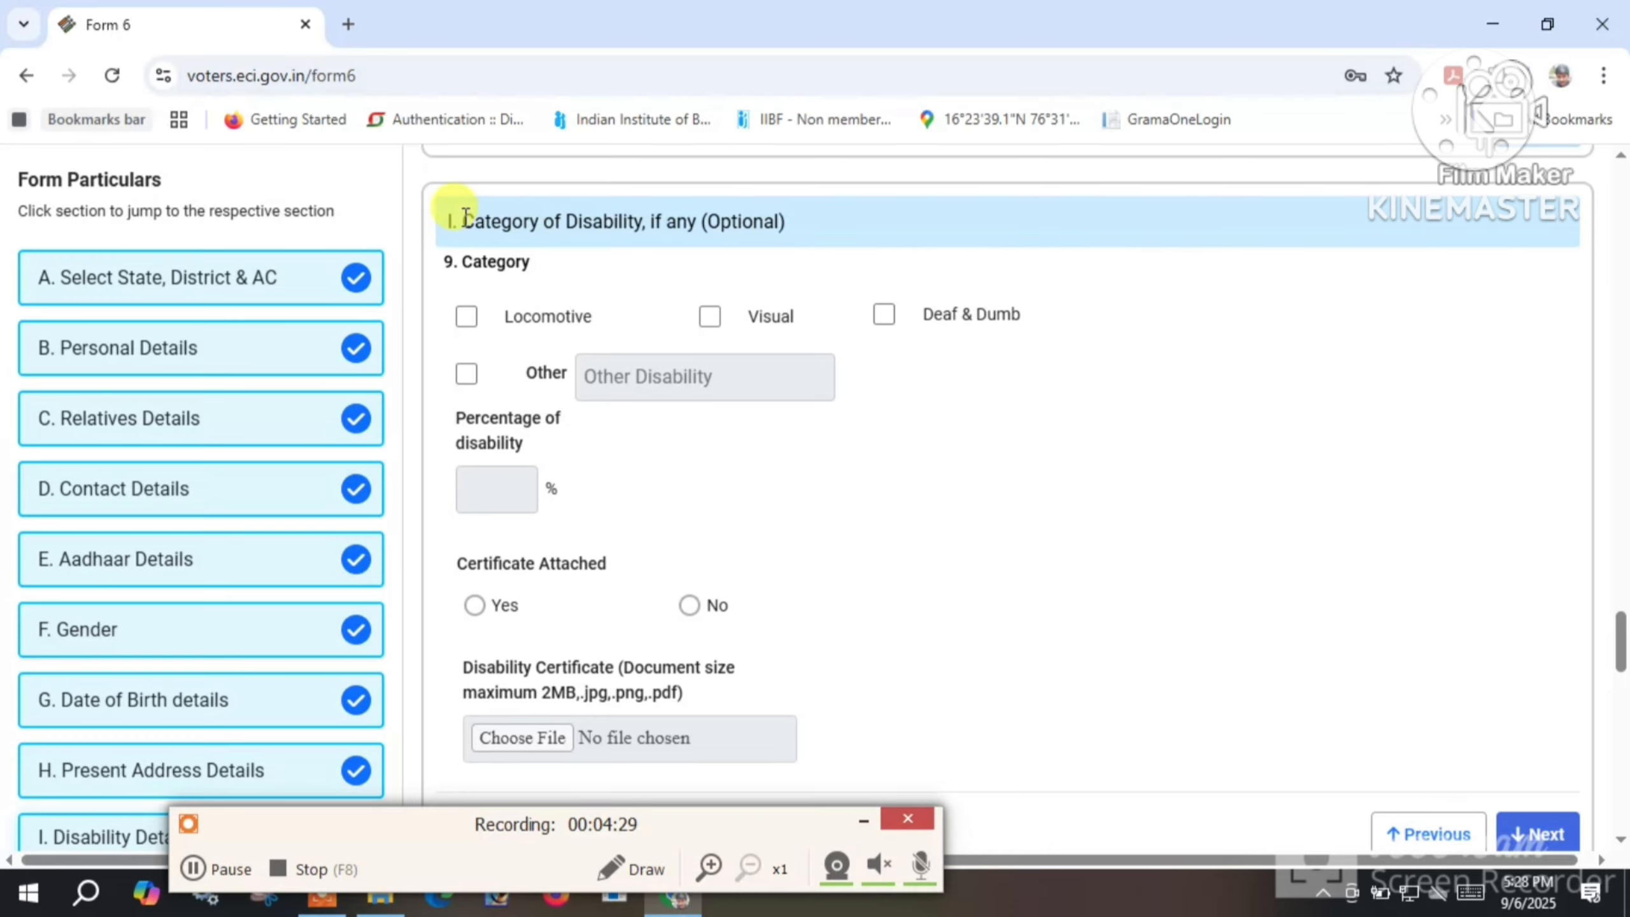
drag(463, 221, 824, 233)
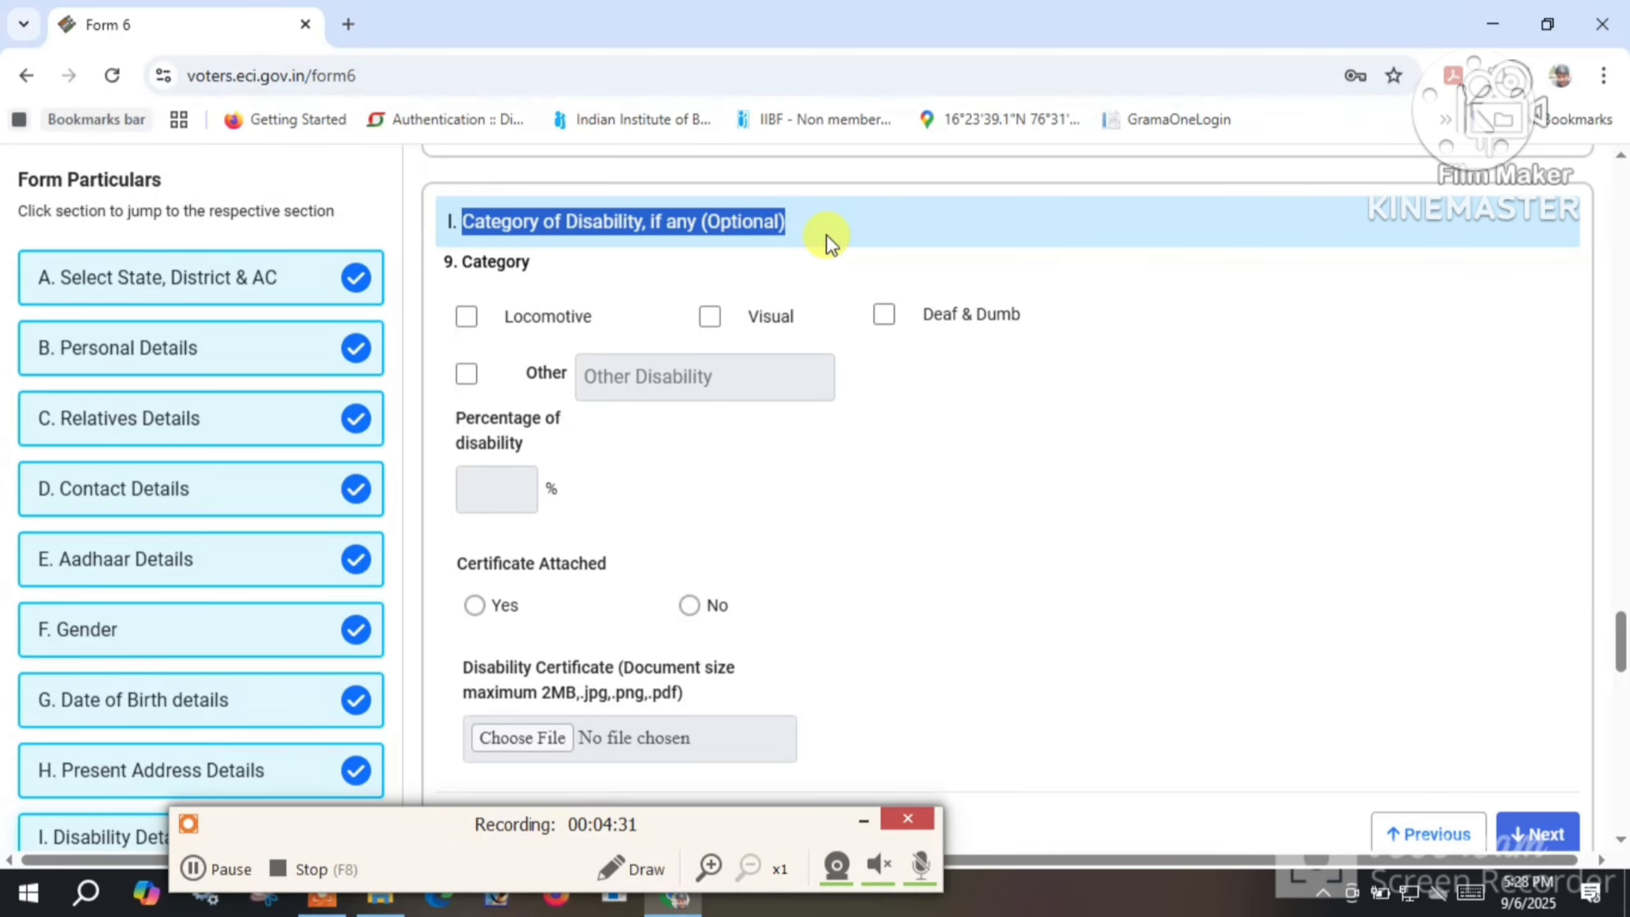
click(825, 234)
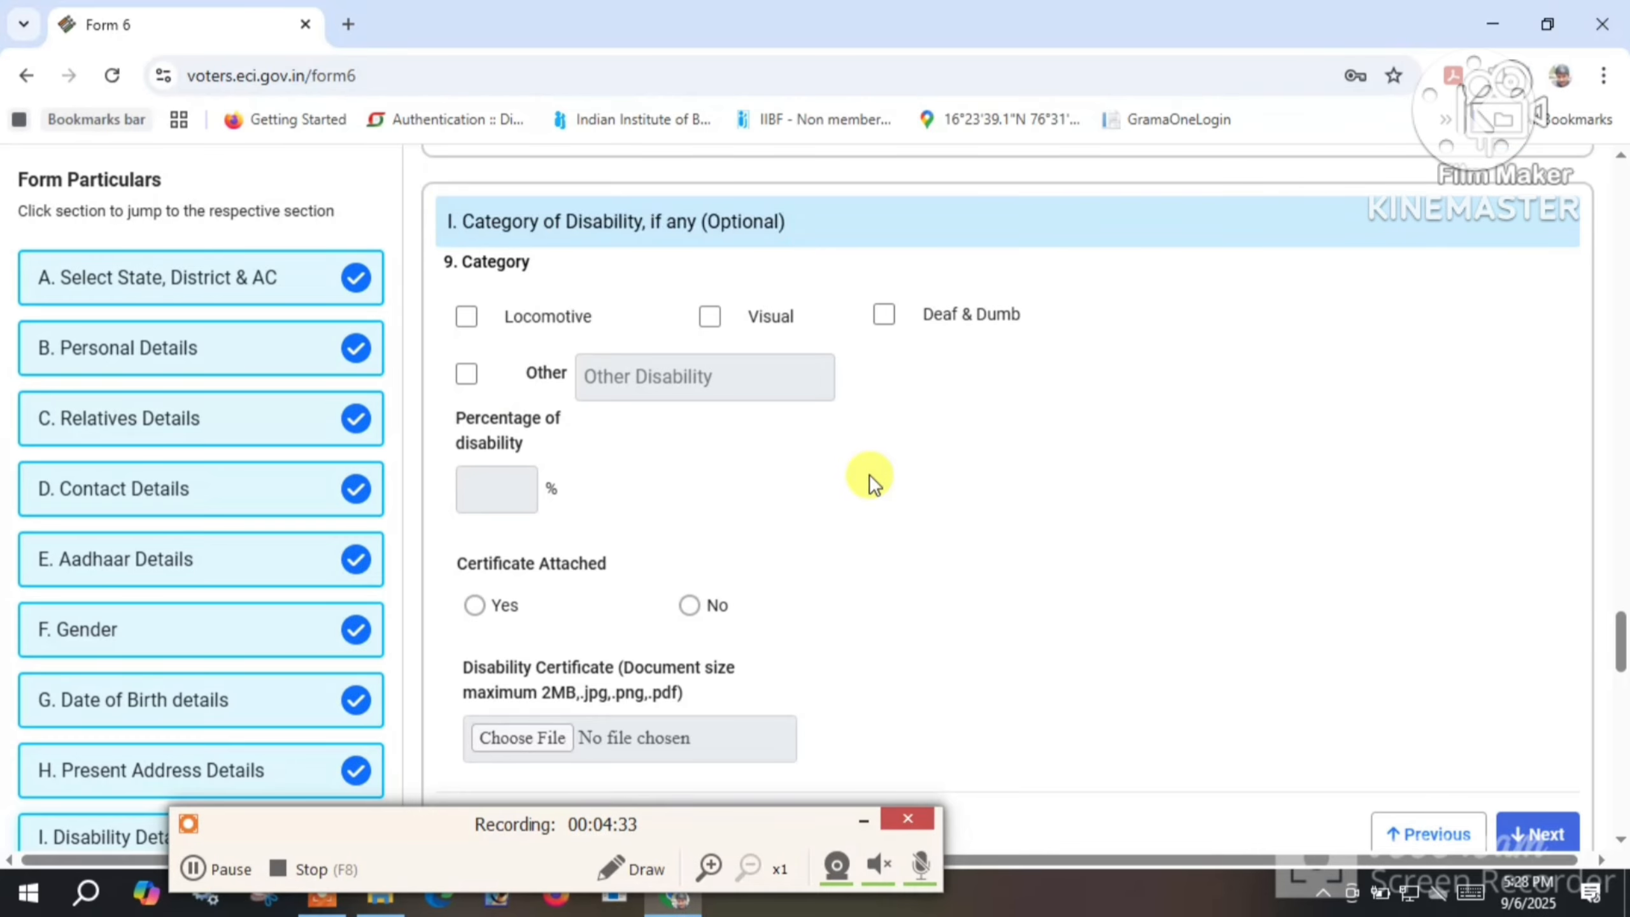
scroll(869, 474, down, 2)
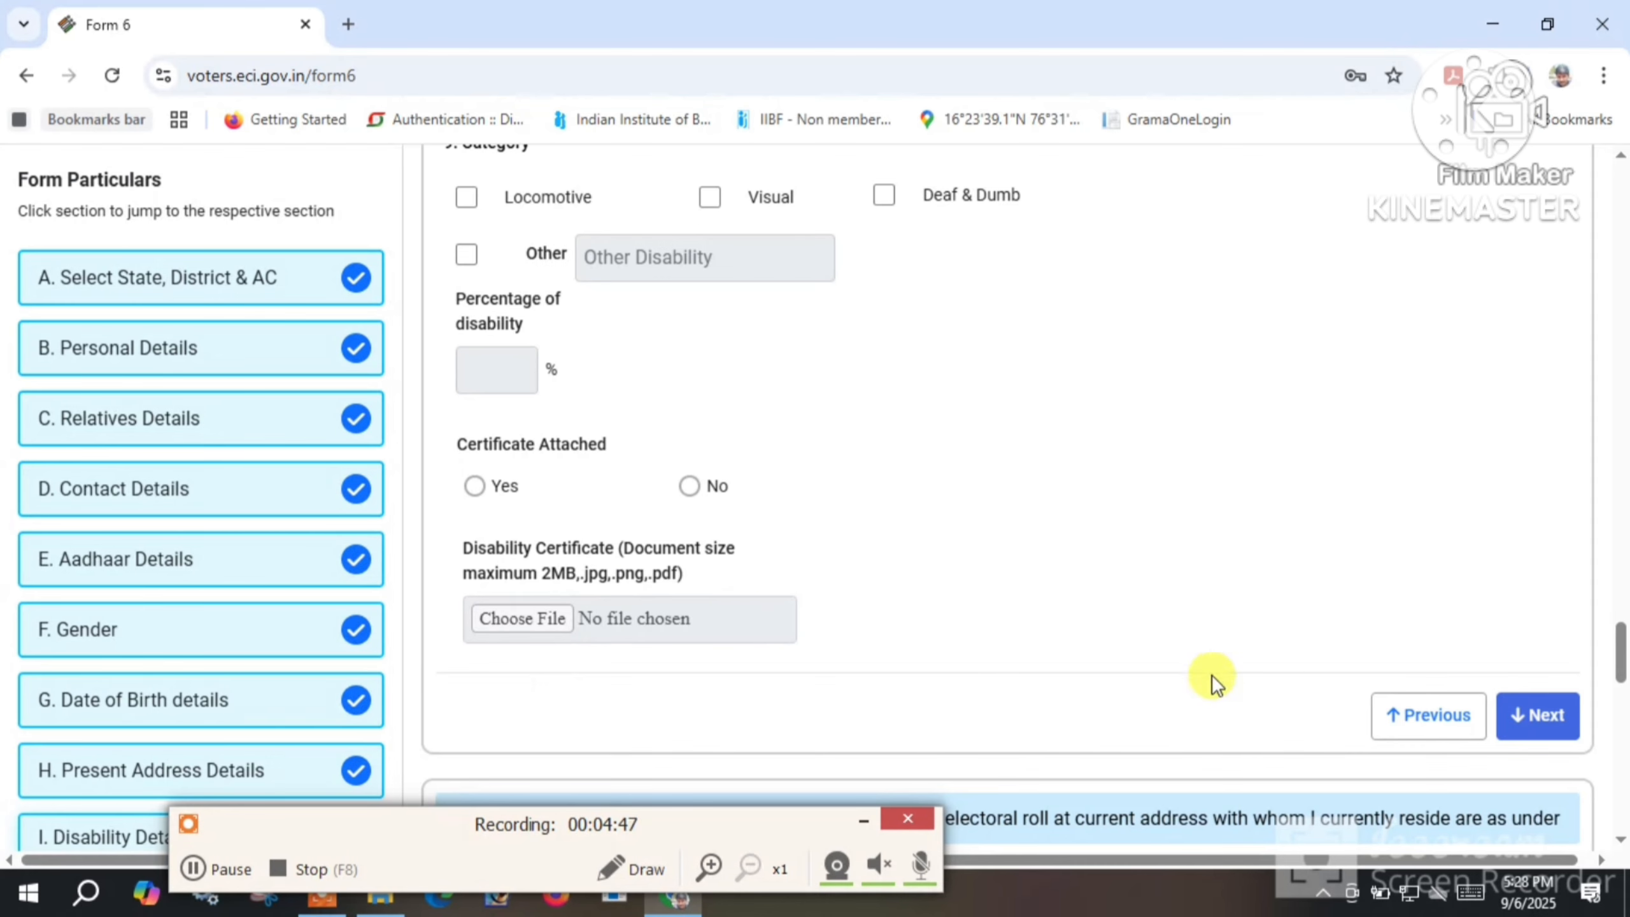
click(1538, 714)
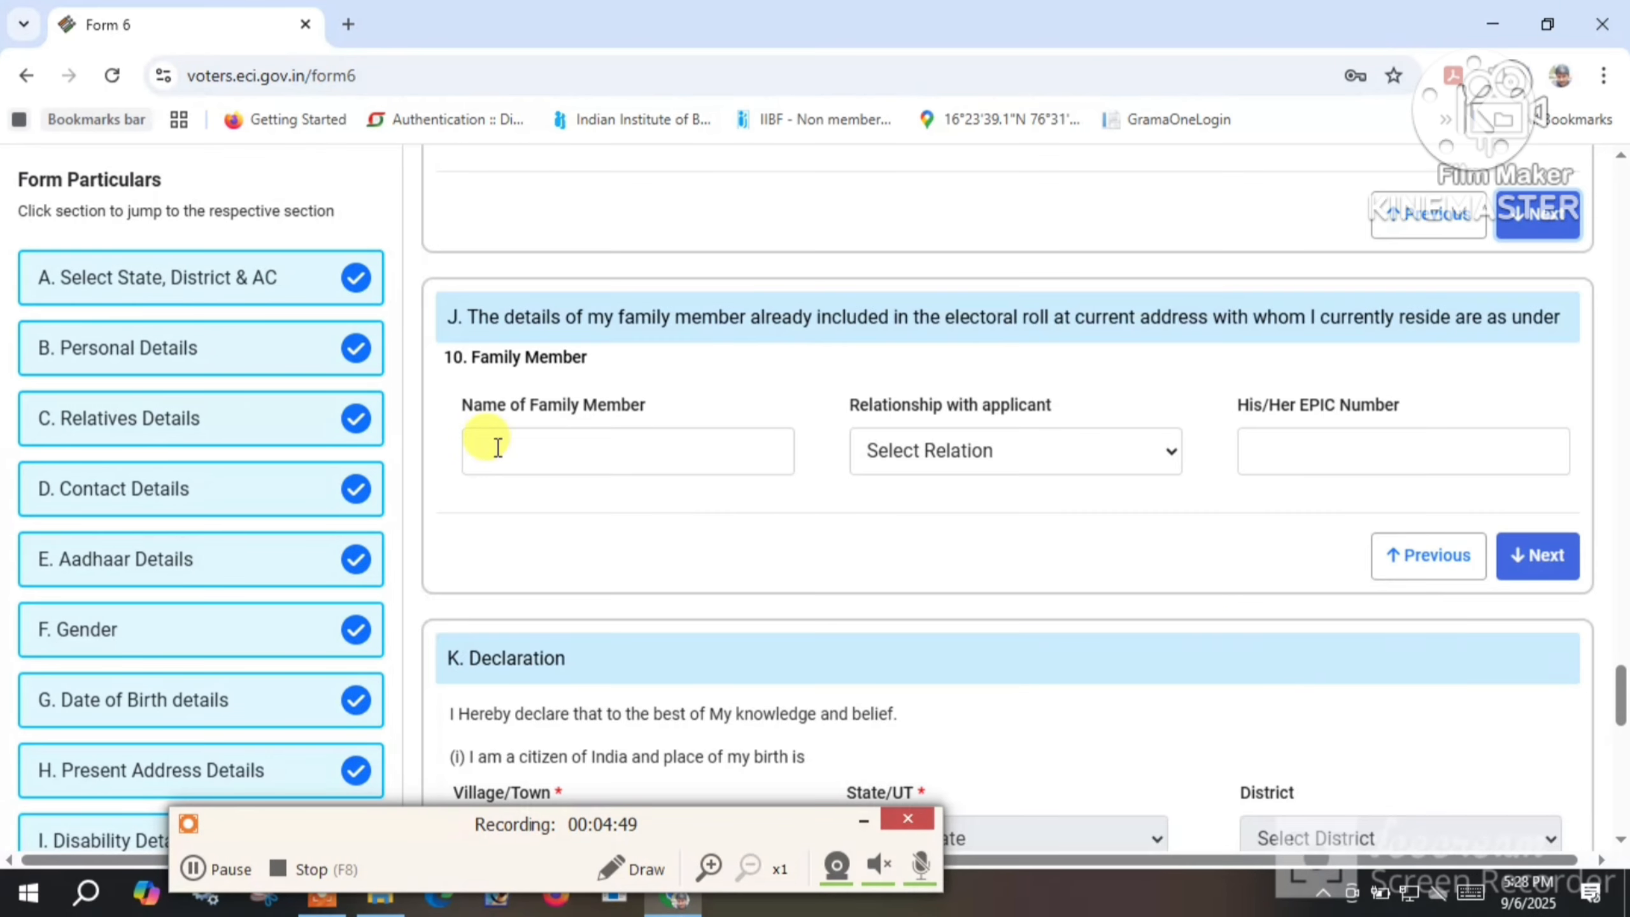
Enter the family member's name, set the relationship with the applicant to Father, and fill in the family member's EPIC number
click(562, 452)
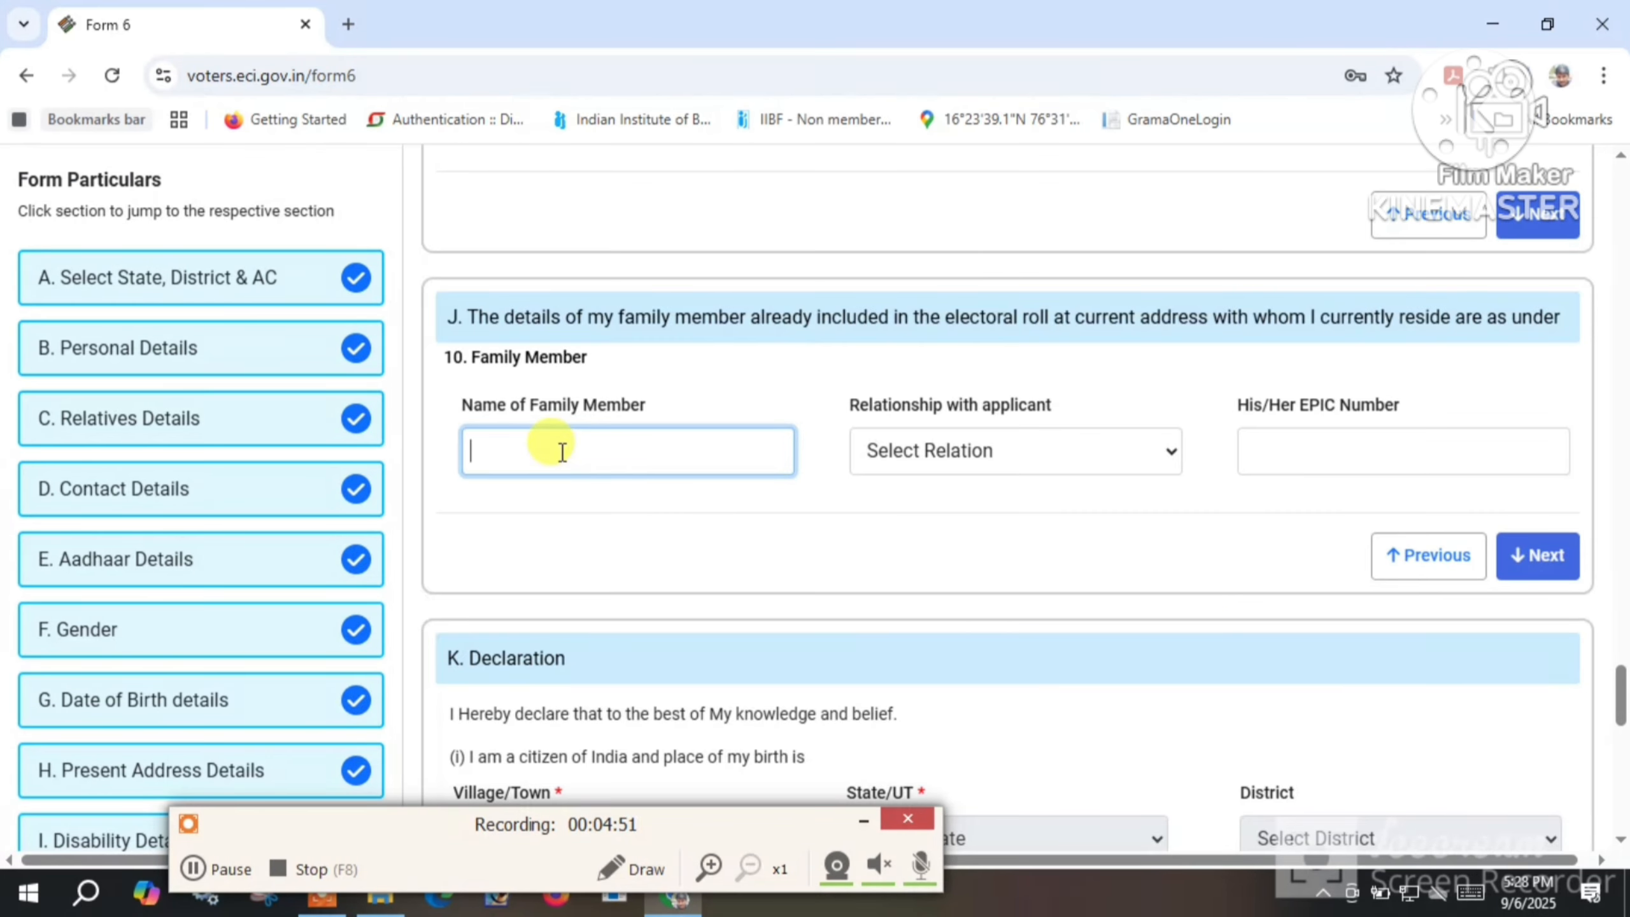
click(919, 464)
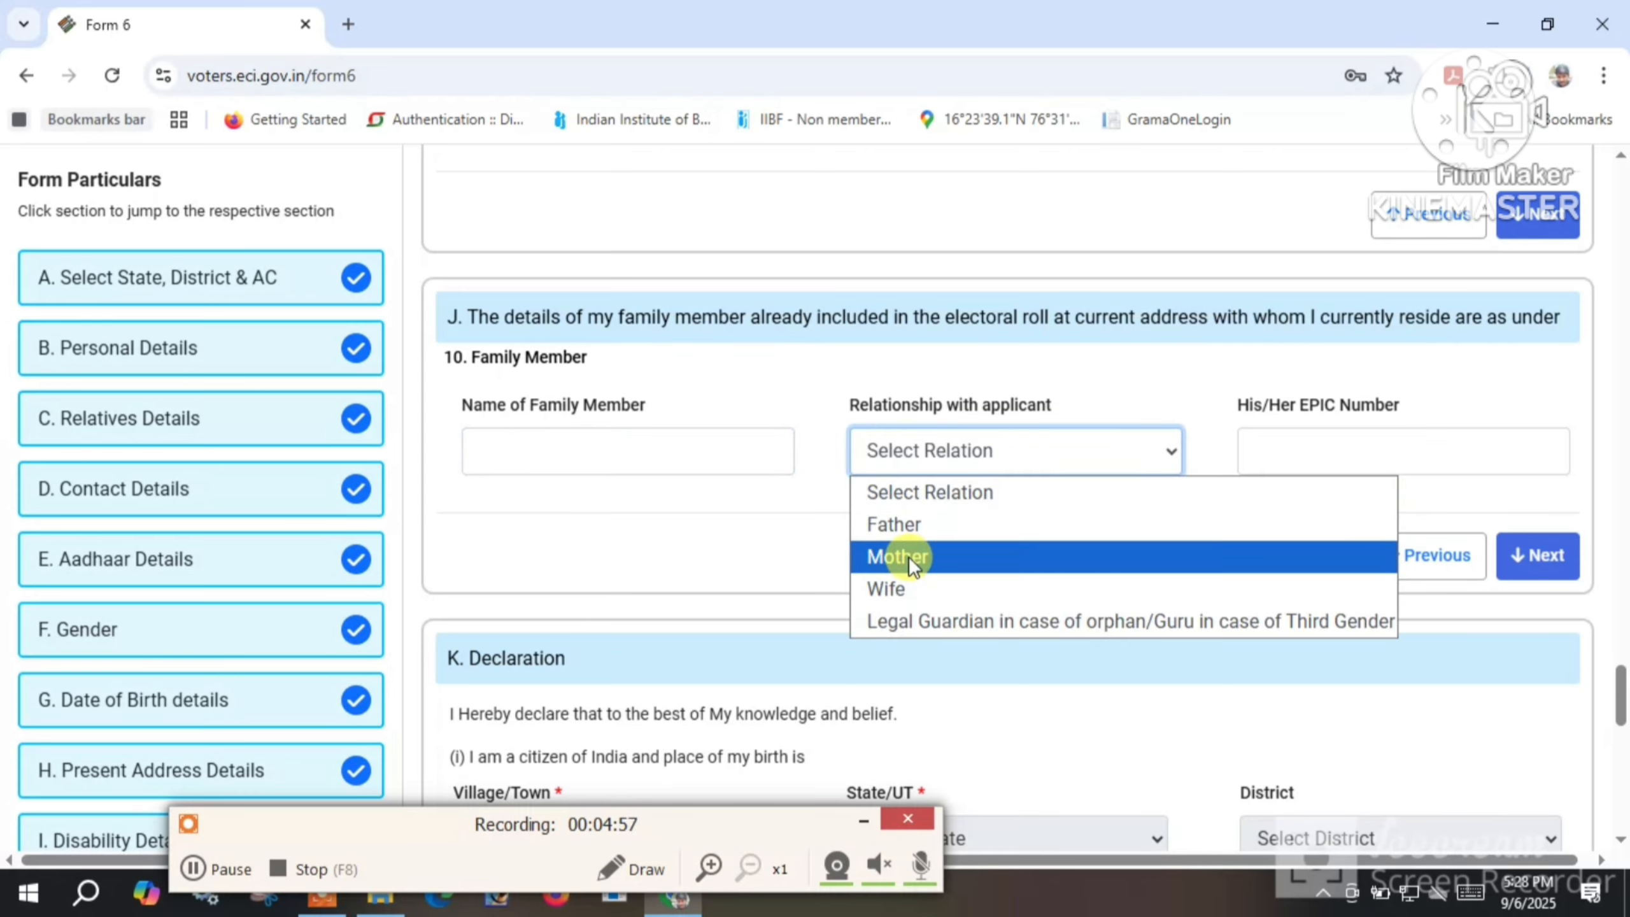
click(910, 528)
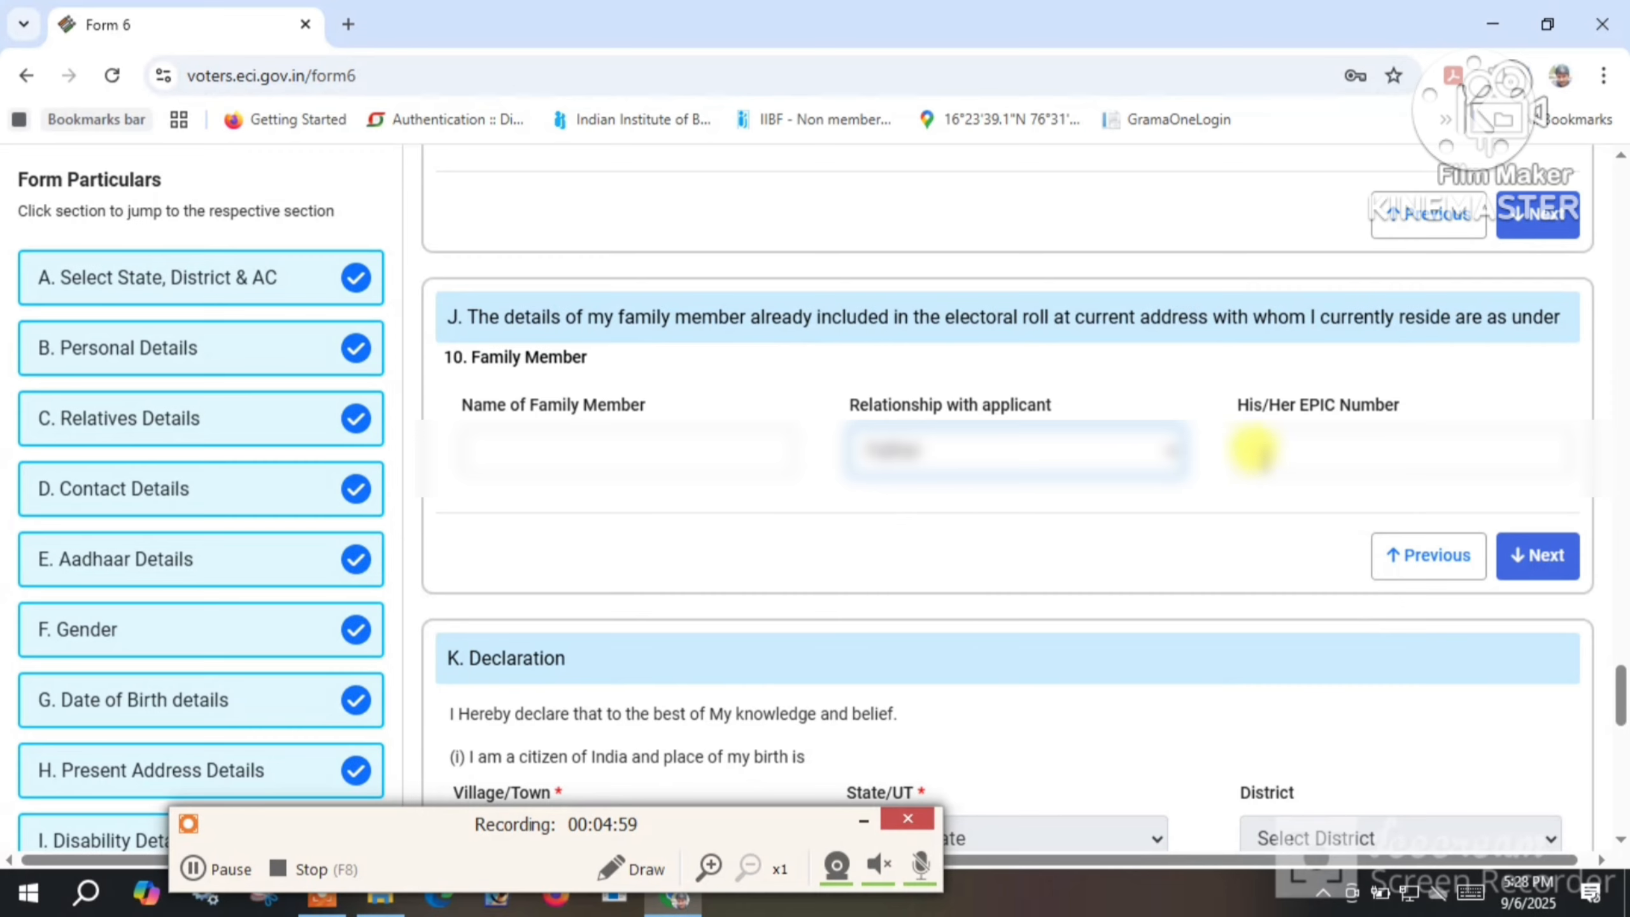
click(1253, 450)
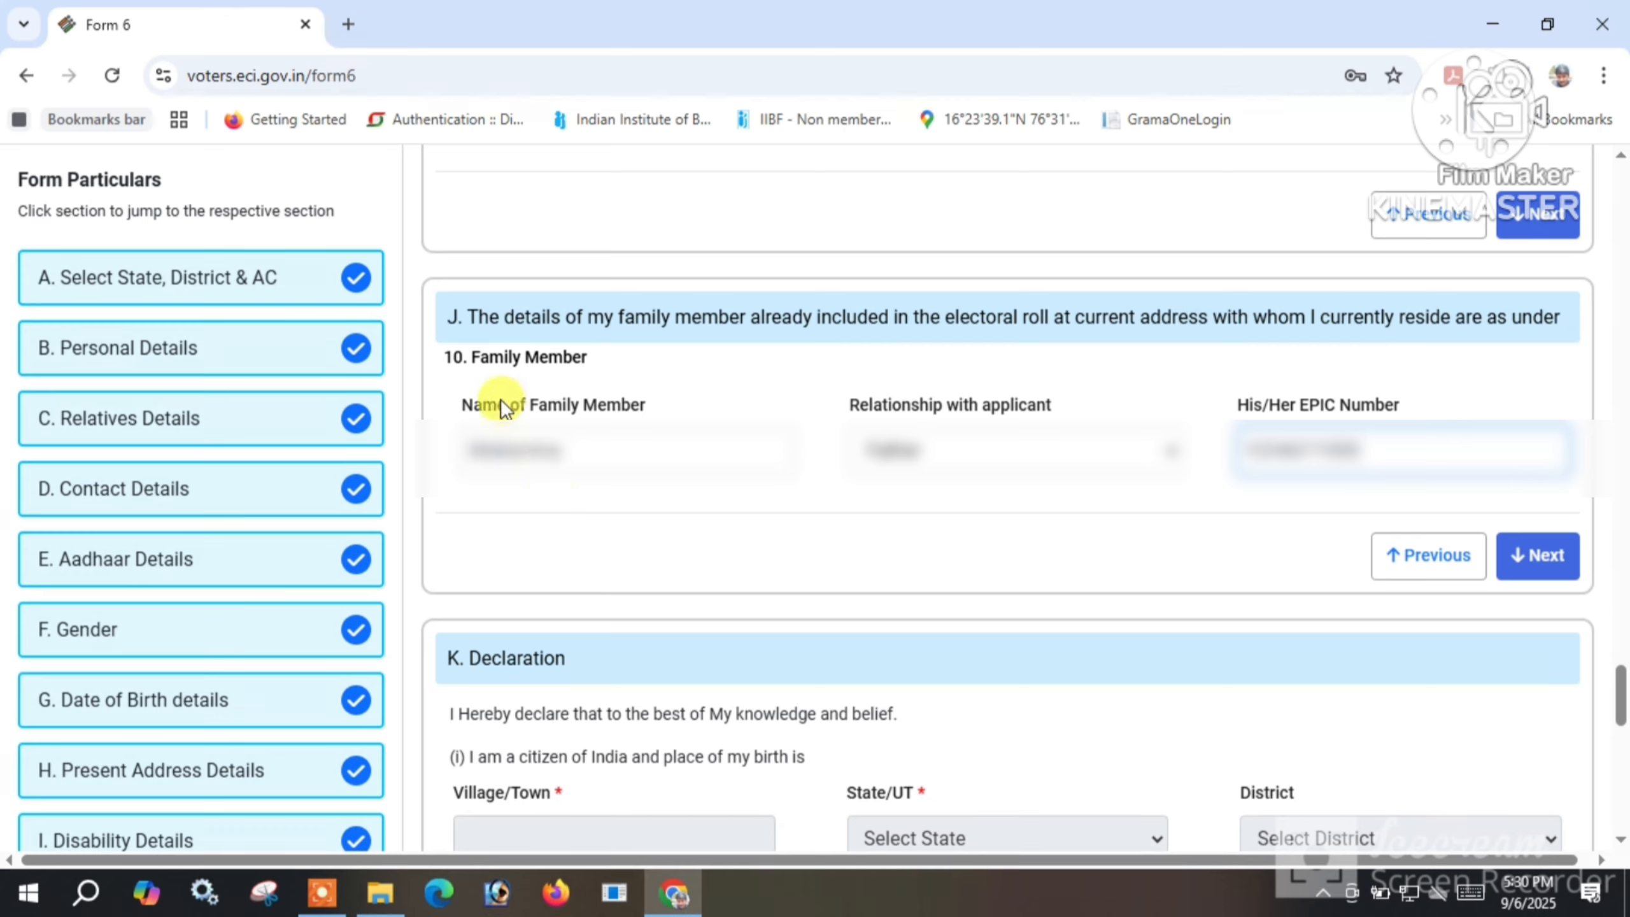
Review the family member section's name, relationship options and EPIC number fields
drag(463, 404, 702, 406)
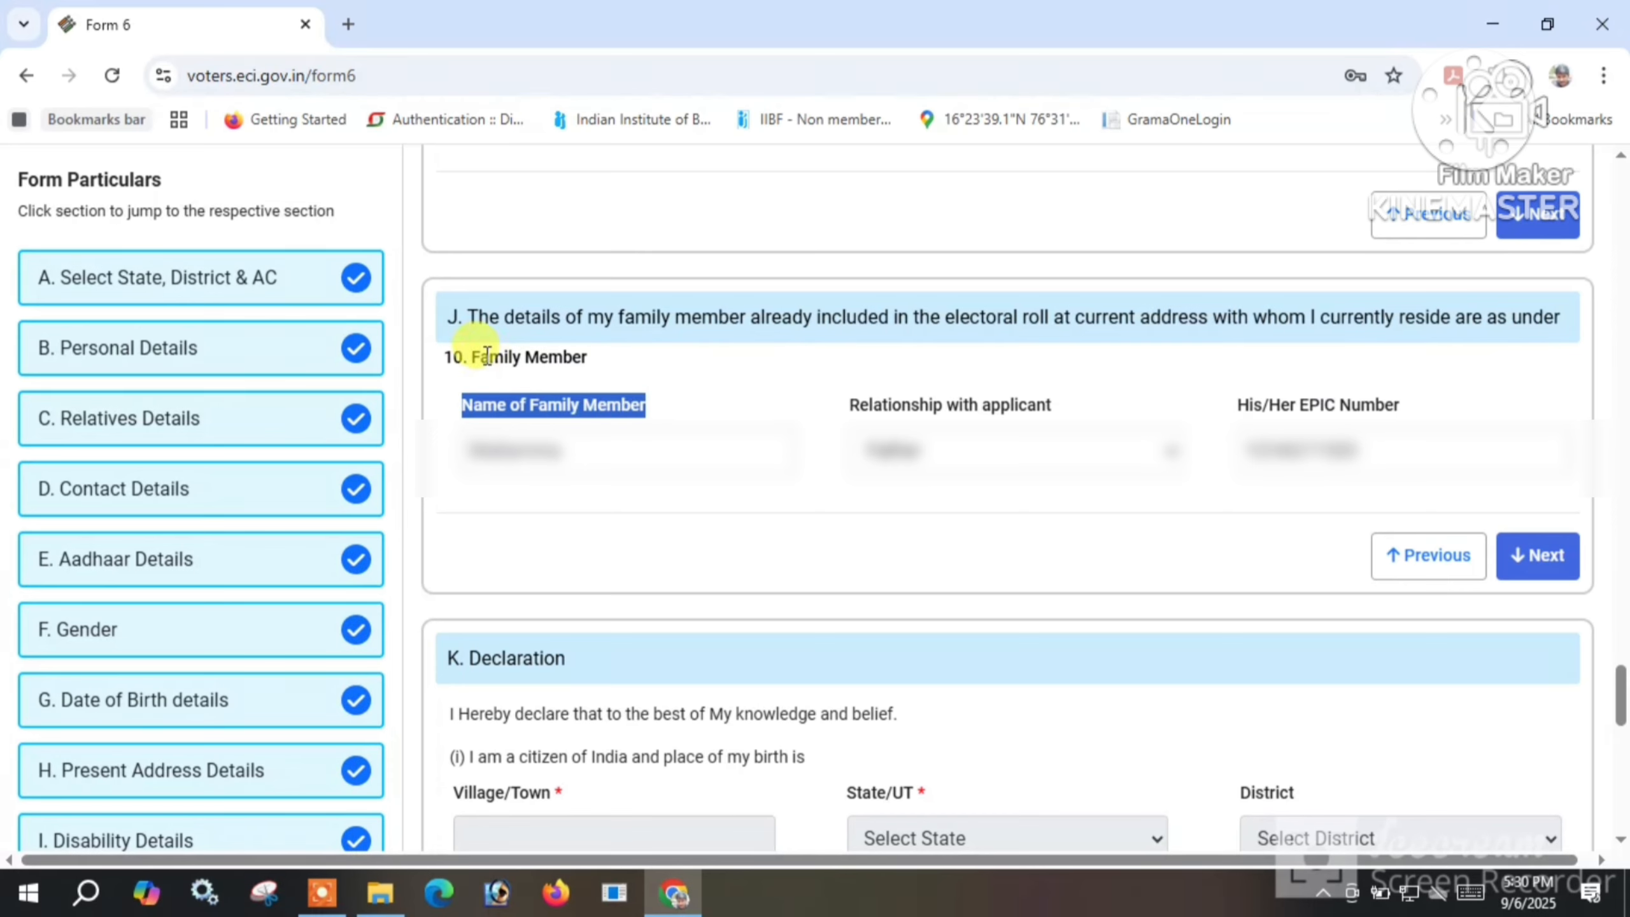
drag(473, 357, 704, 346)
drag(469, 316, 1590, 291)
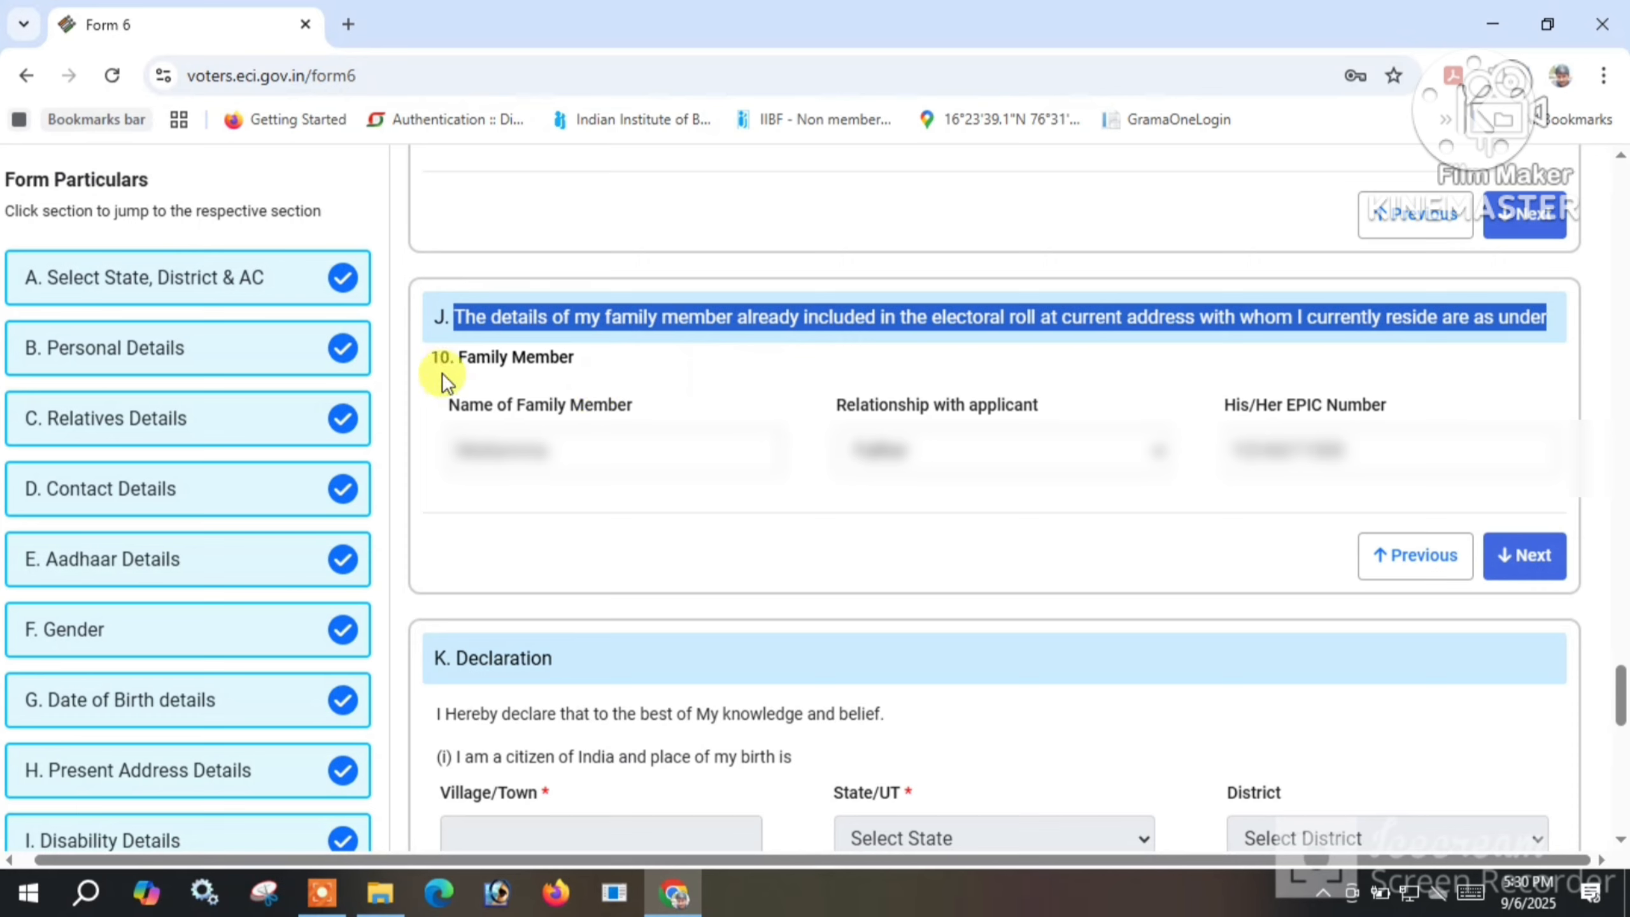
drag(476, 357, 582, 364)
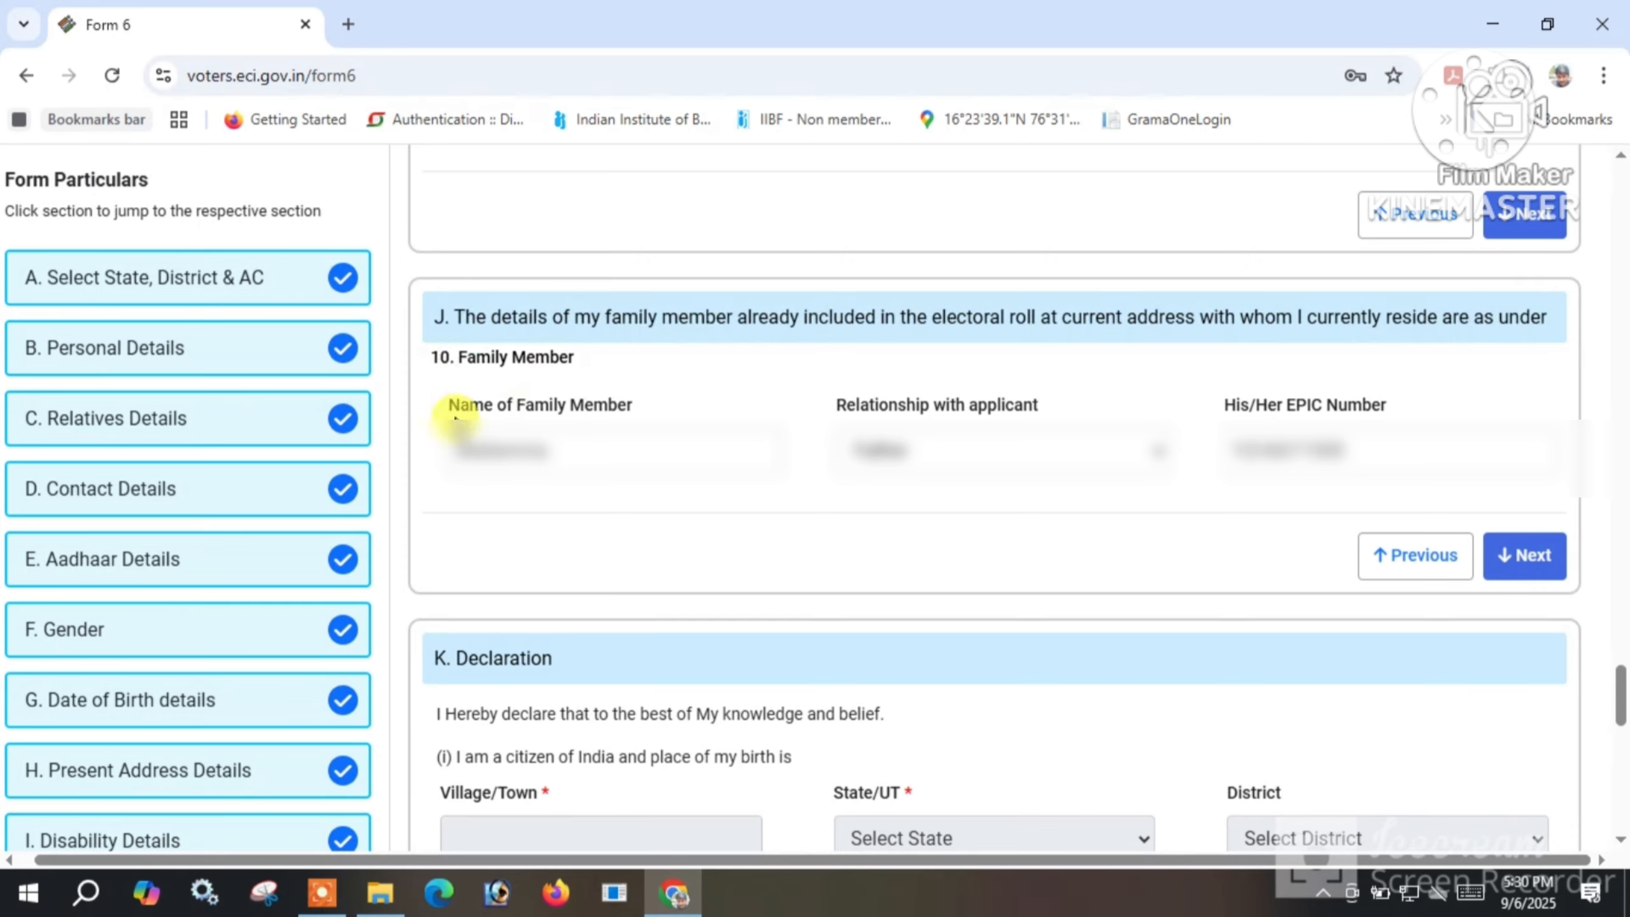
drag(455, 418, 683, 409)
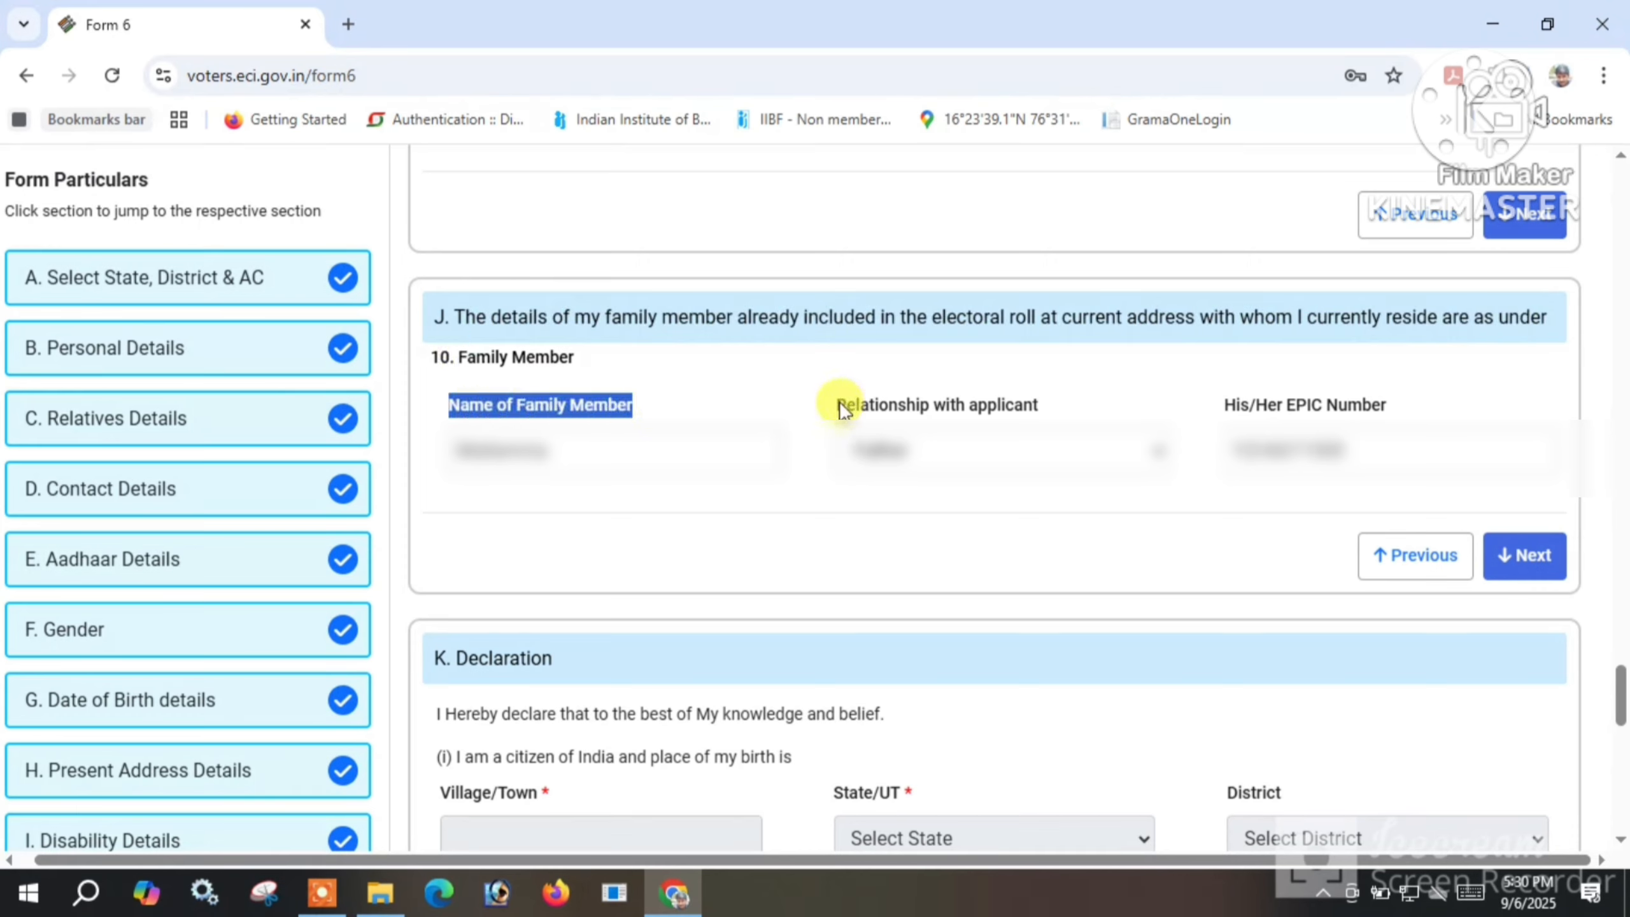
drag(838, 407, 1099, 423)
click(1029, 454)
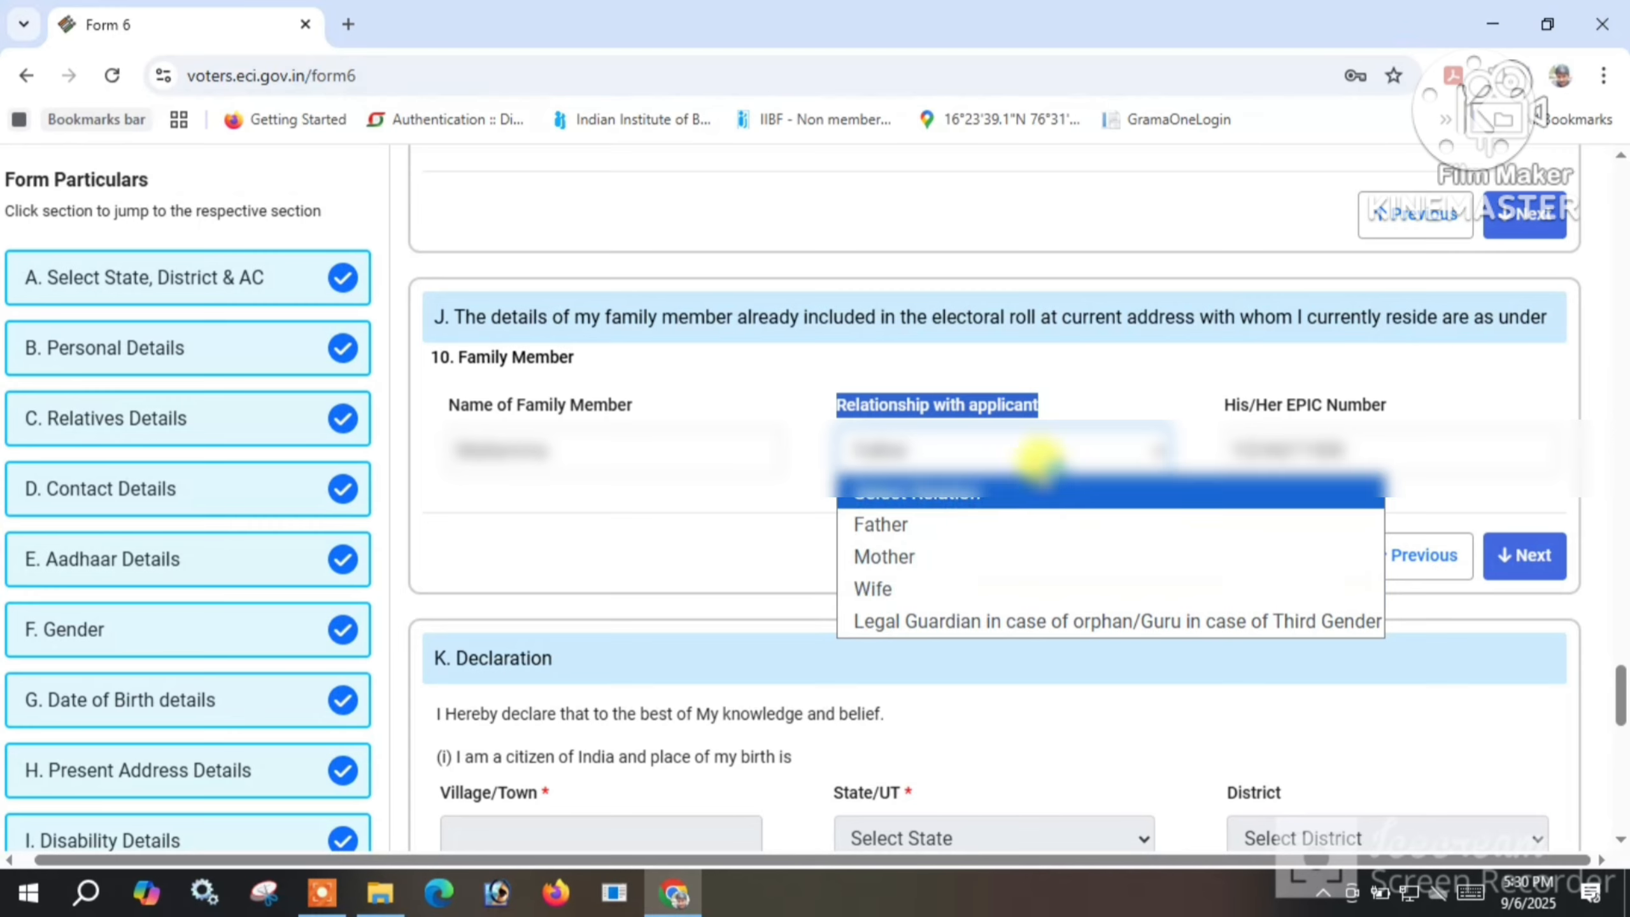
click(1030, 452)
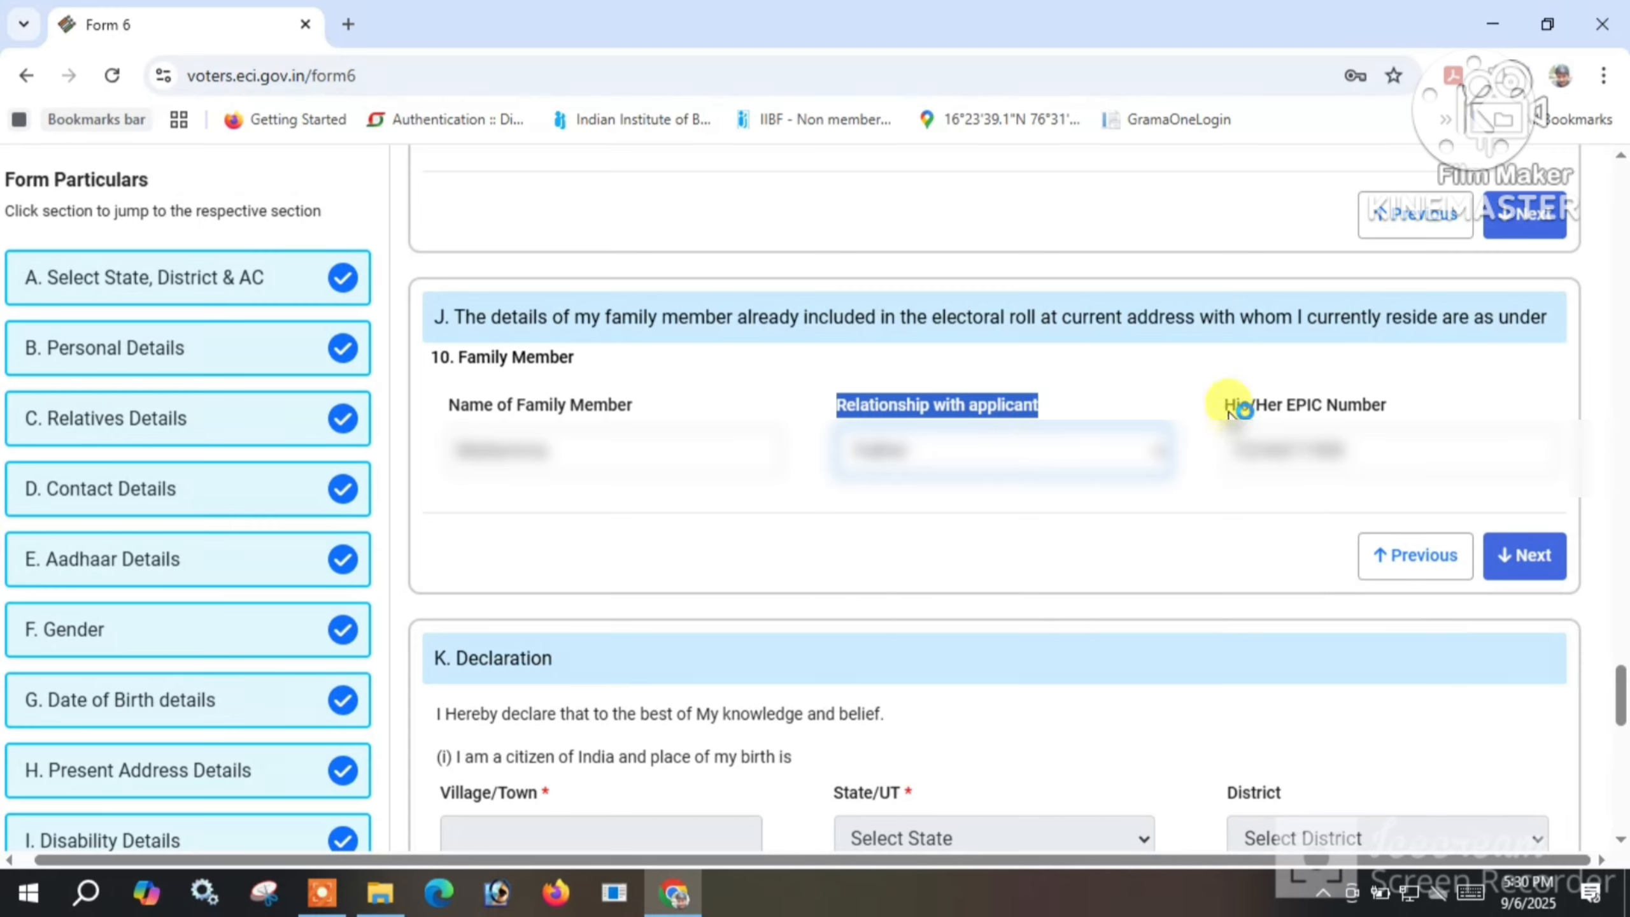
drag(1222, 405, 1386, 404)
click(1148, 556)
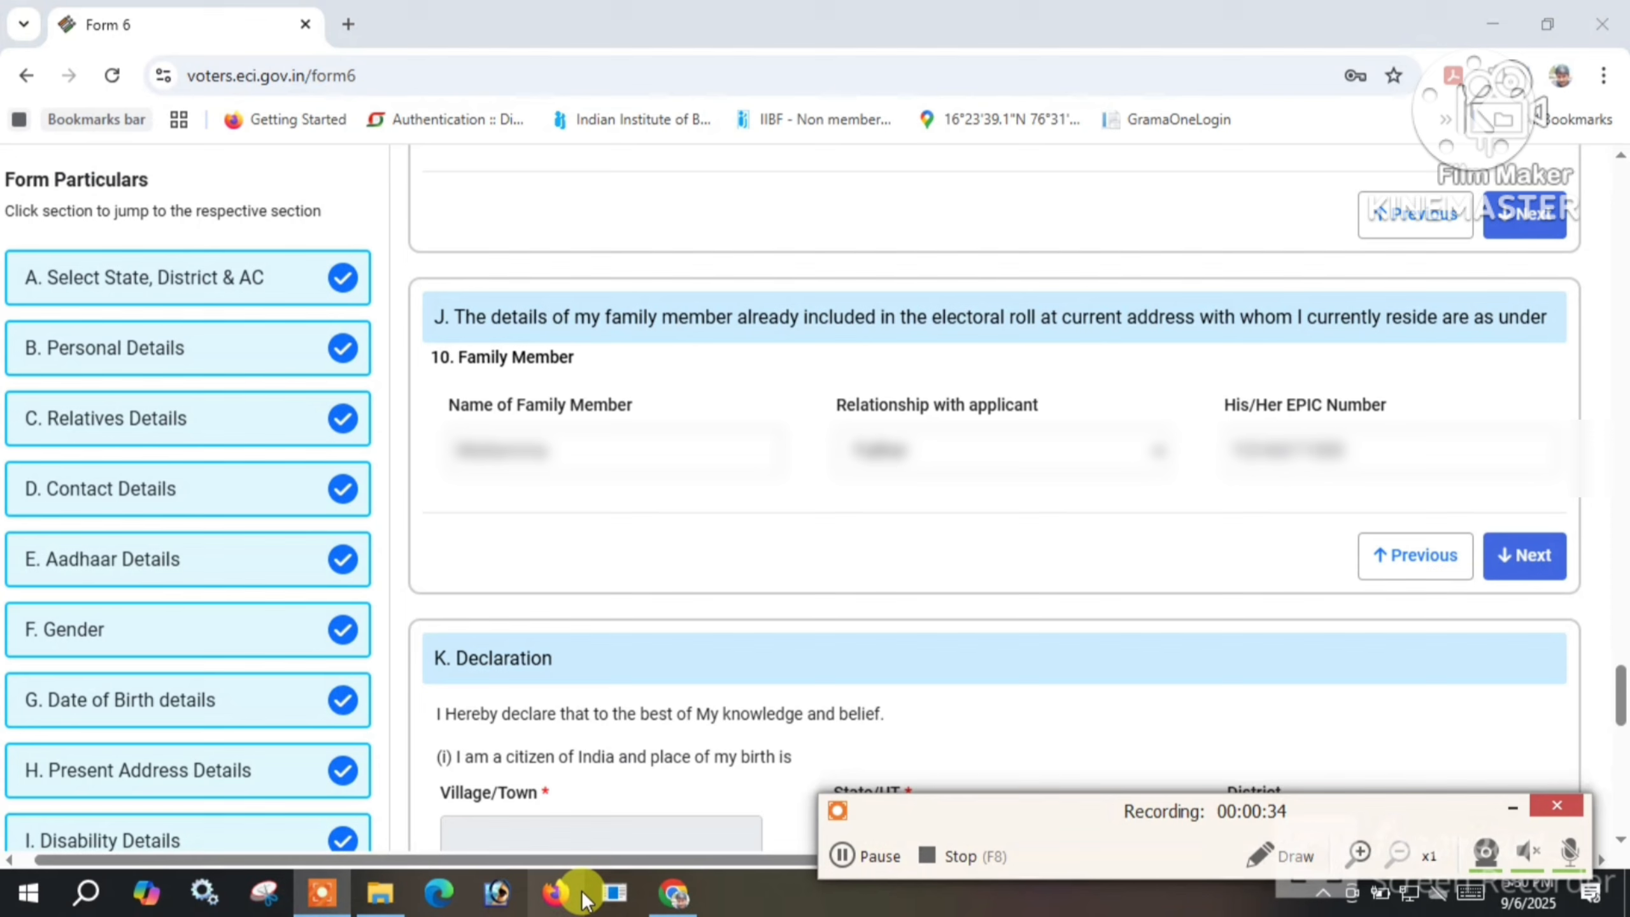
Continue to the Declaration and enter the applicant's birth village or town, Karnataka as the state, and the birth district
click(843, 855)
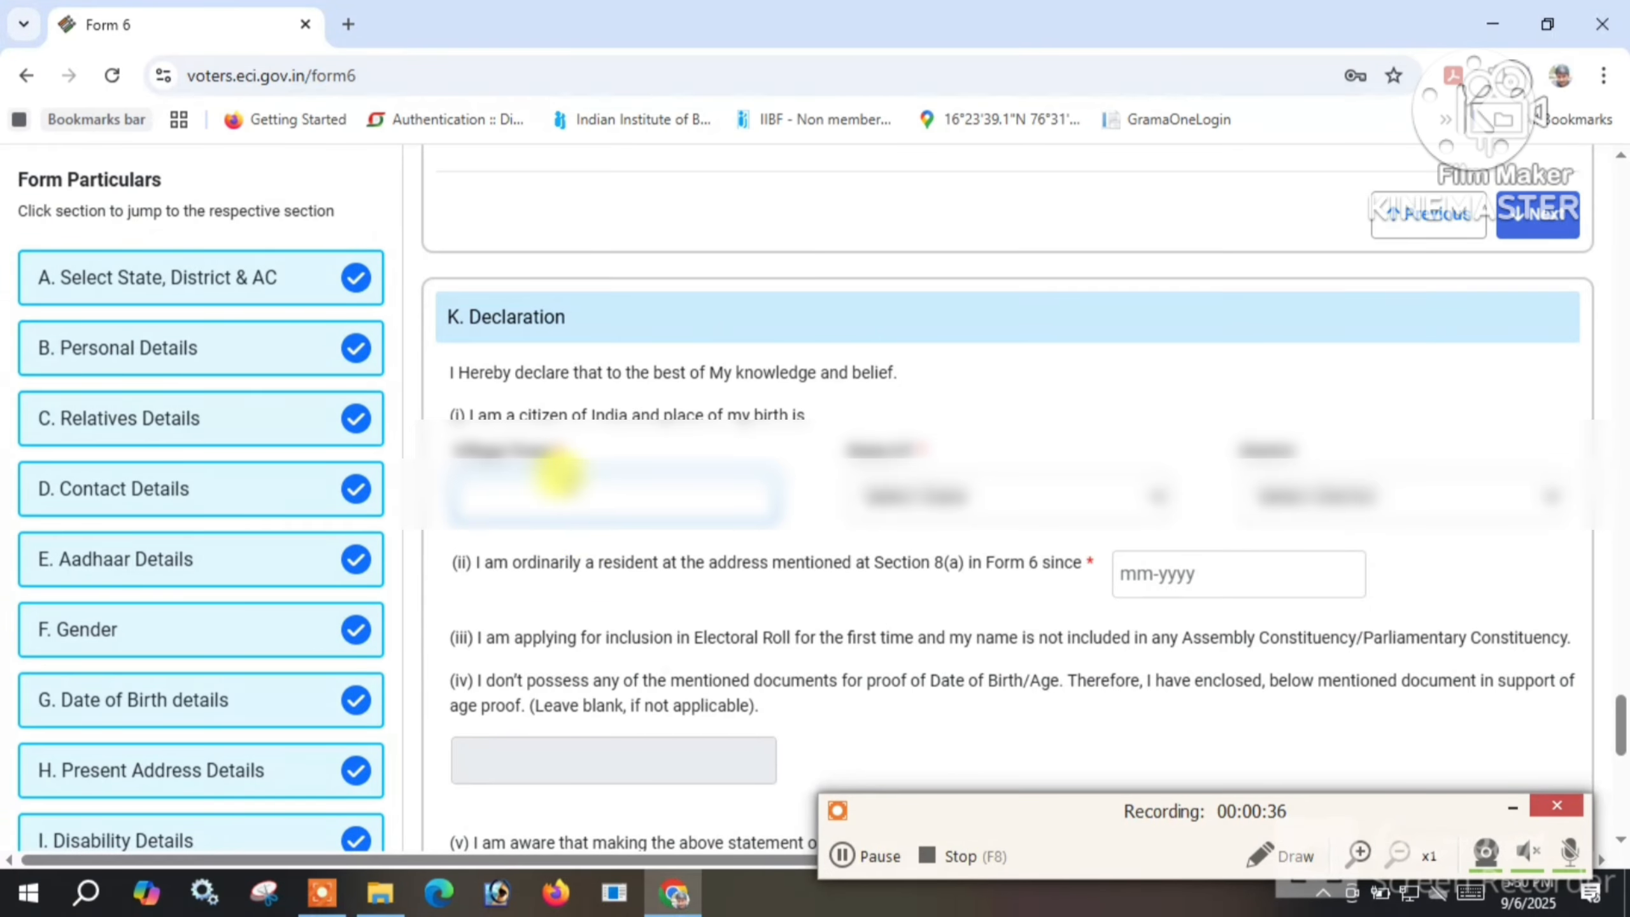
text(...)
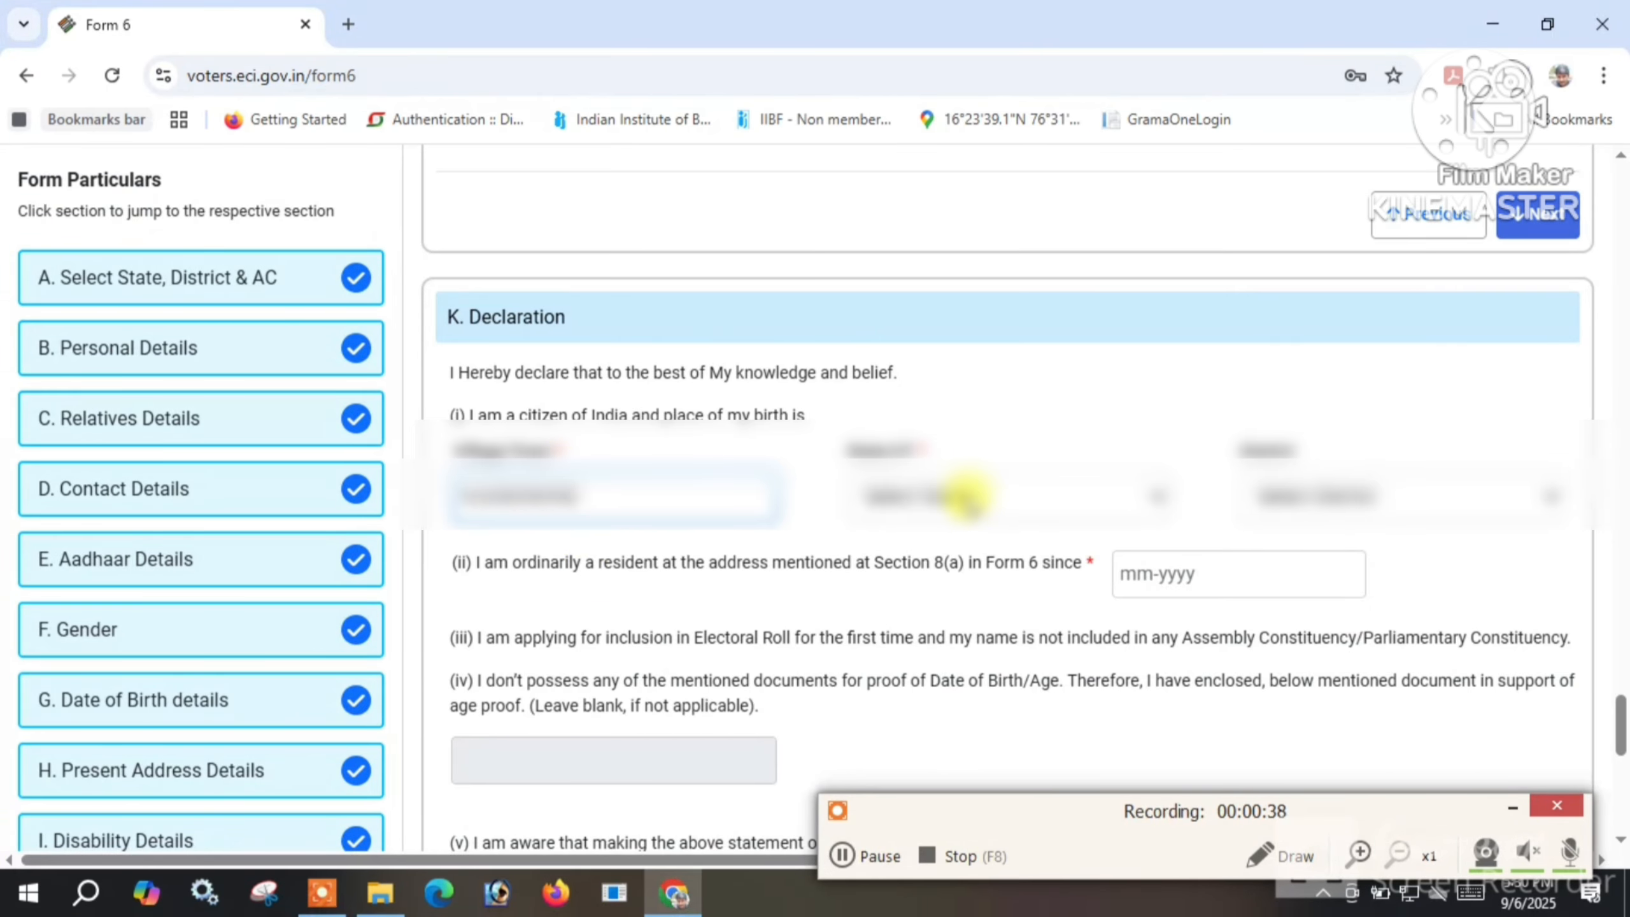
click(964, 495)
key(k)
click(966, 496)
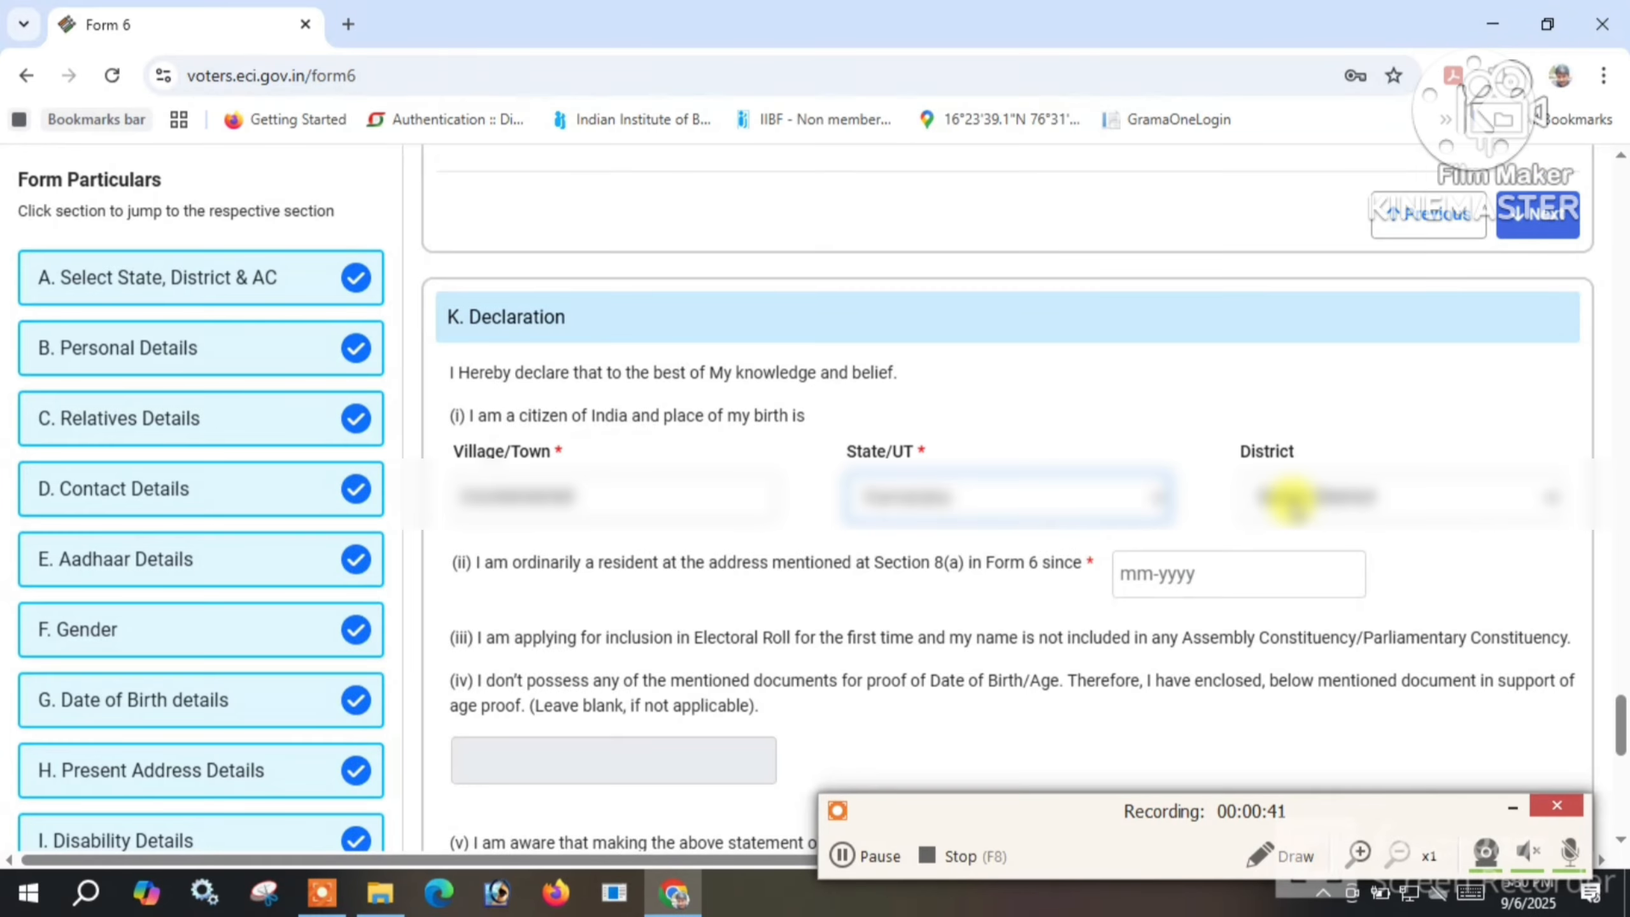
click(1287, 498)
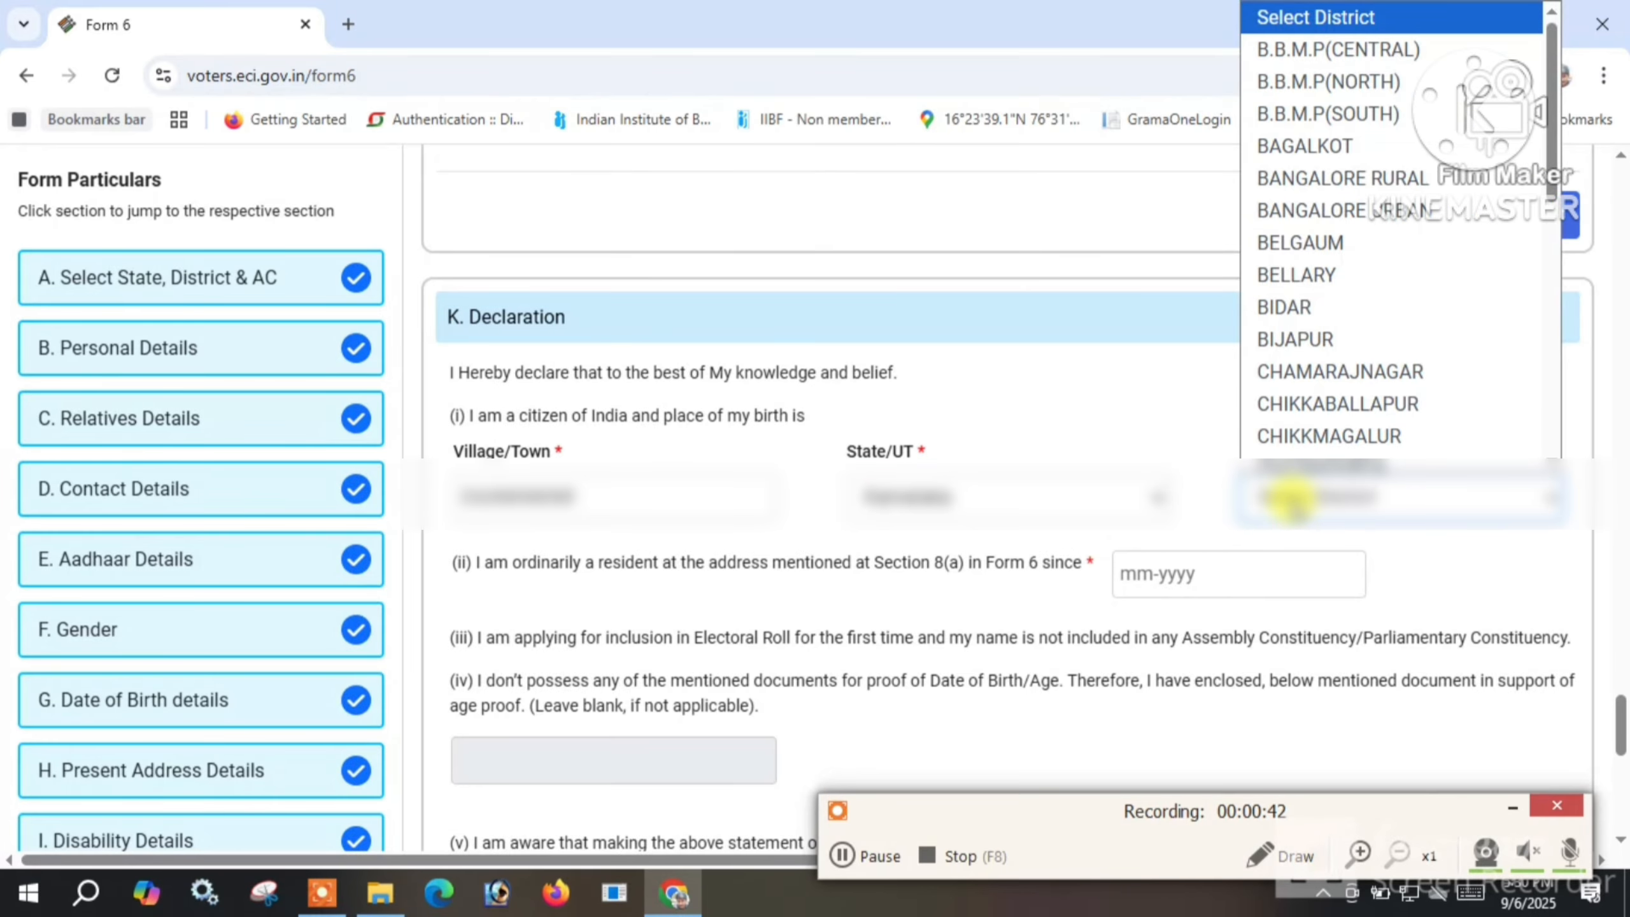
key(y)
click(1287, 498)
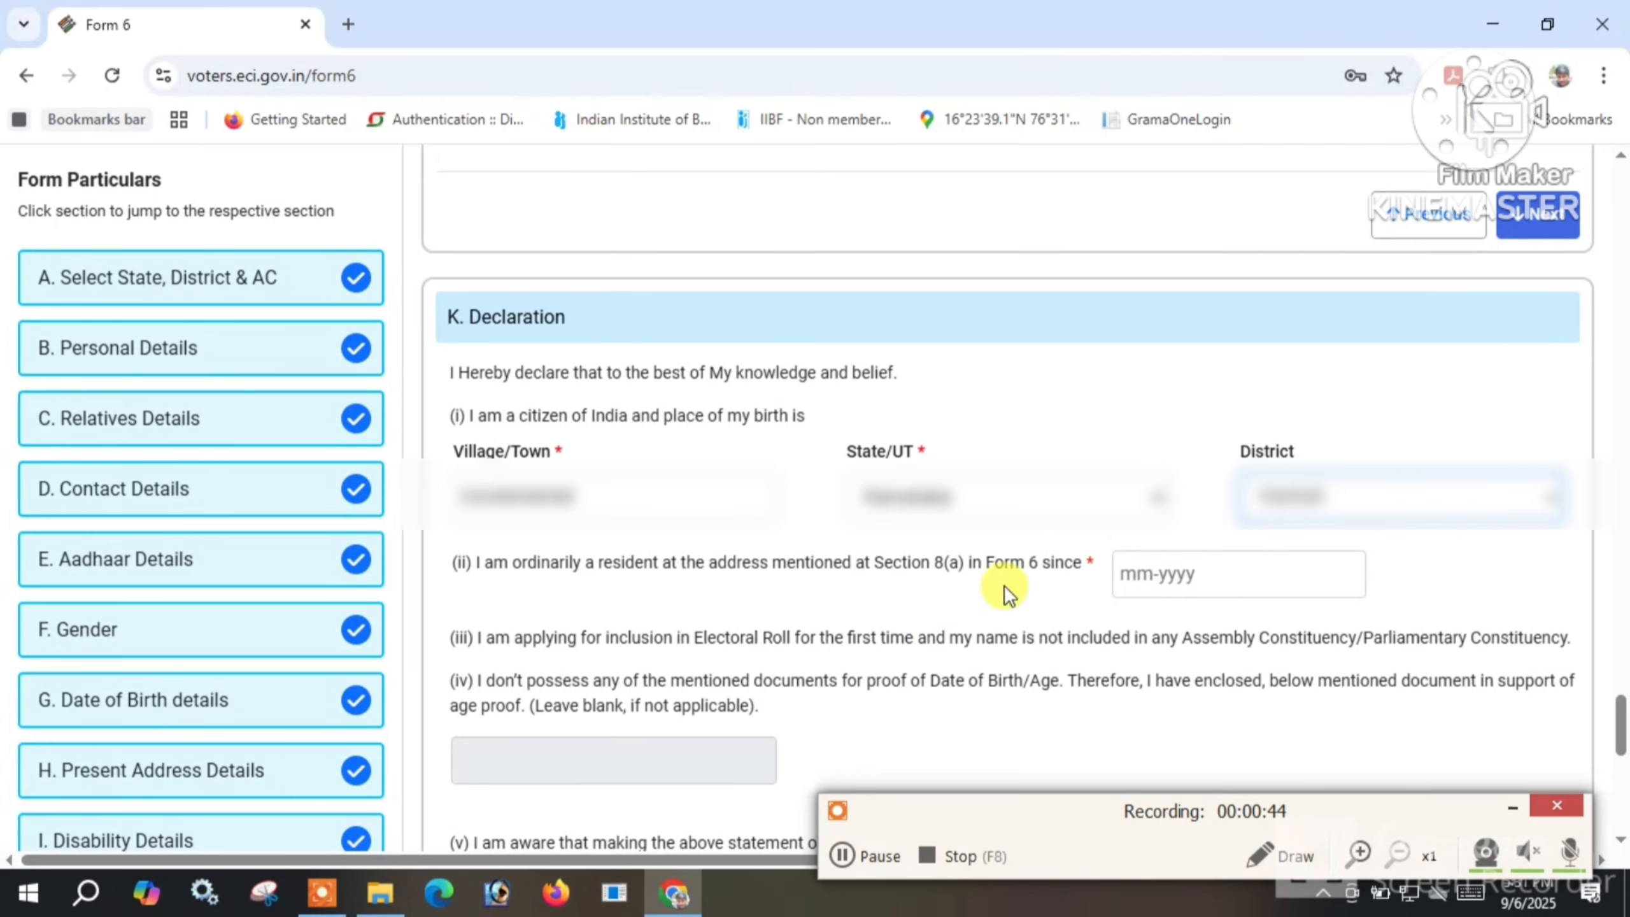
Set the date since which the applicant has ordinarily resided at the stated address to 02-2018 in the Declaration
click(1138, 583)
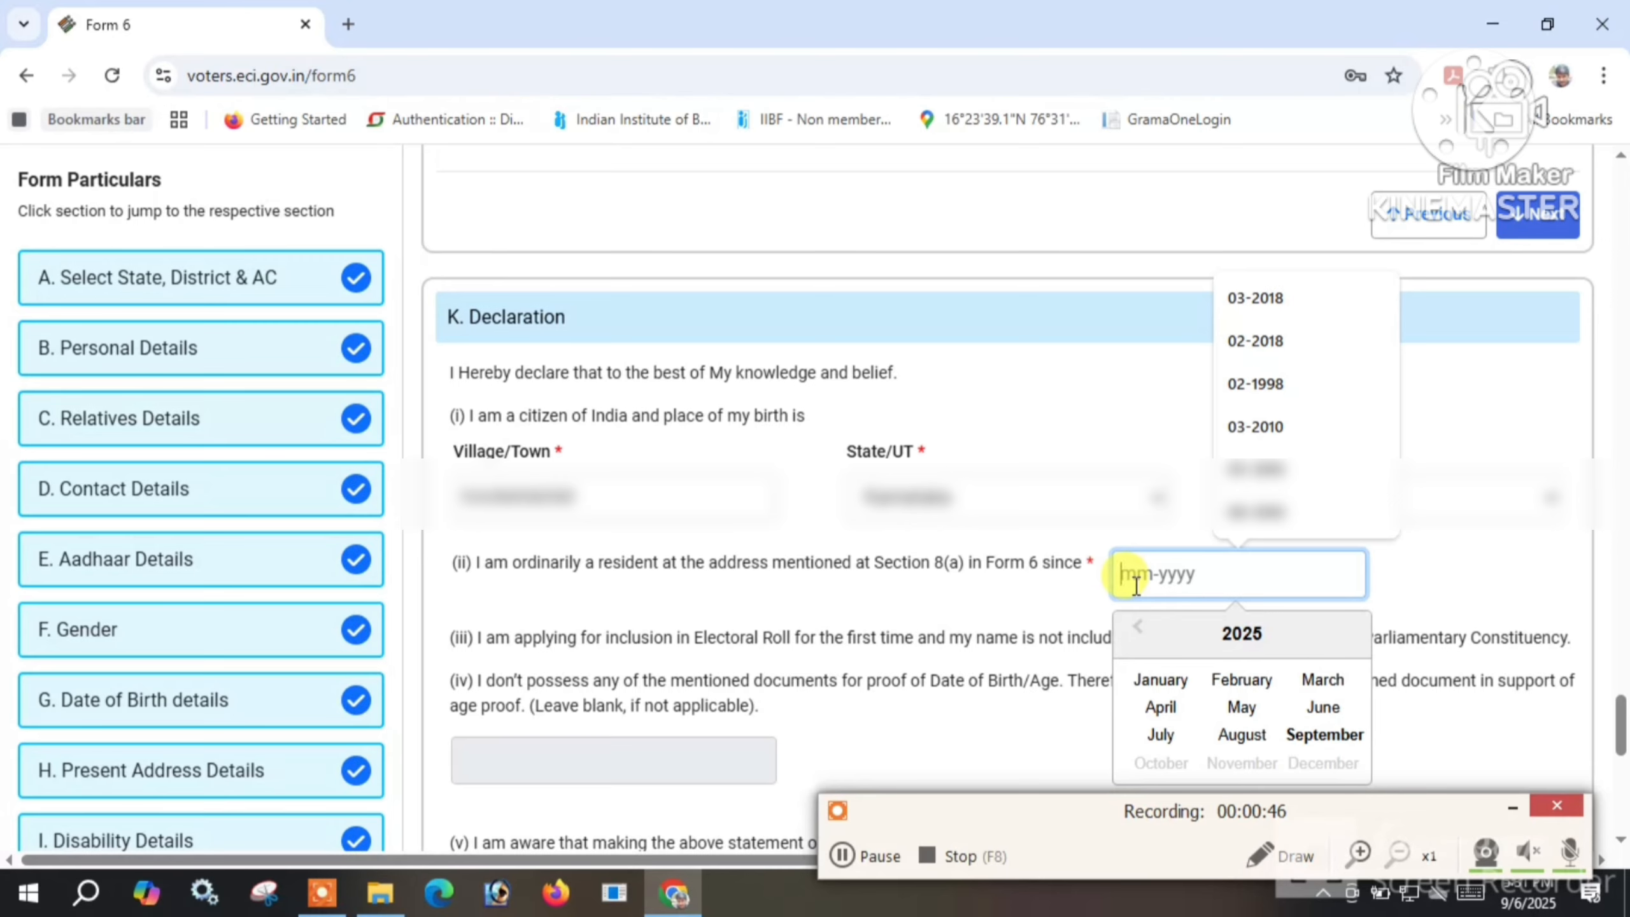
text(02-)
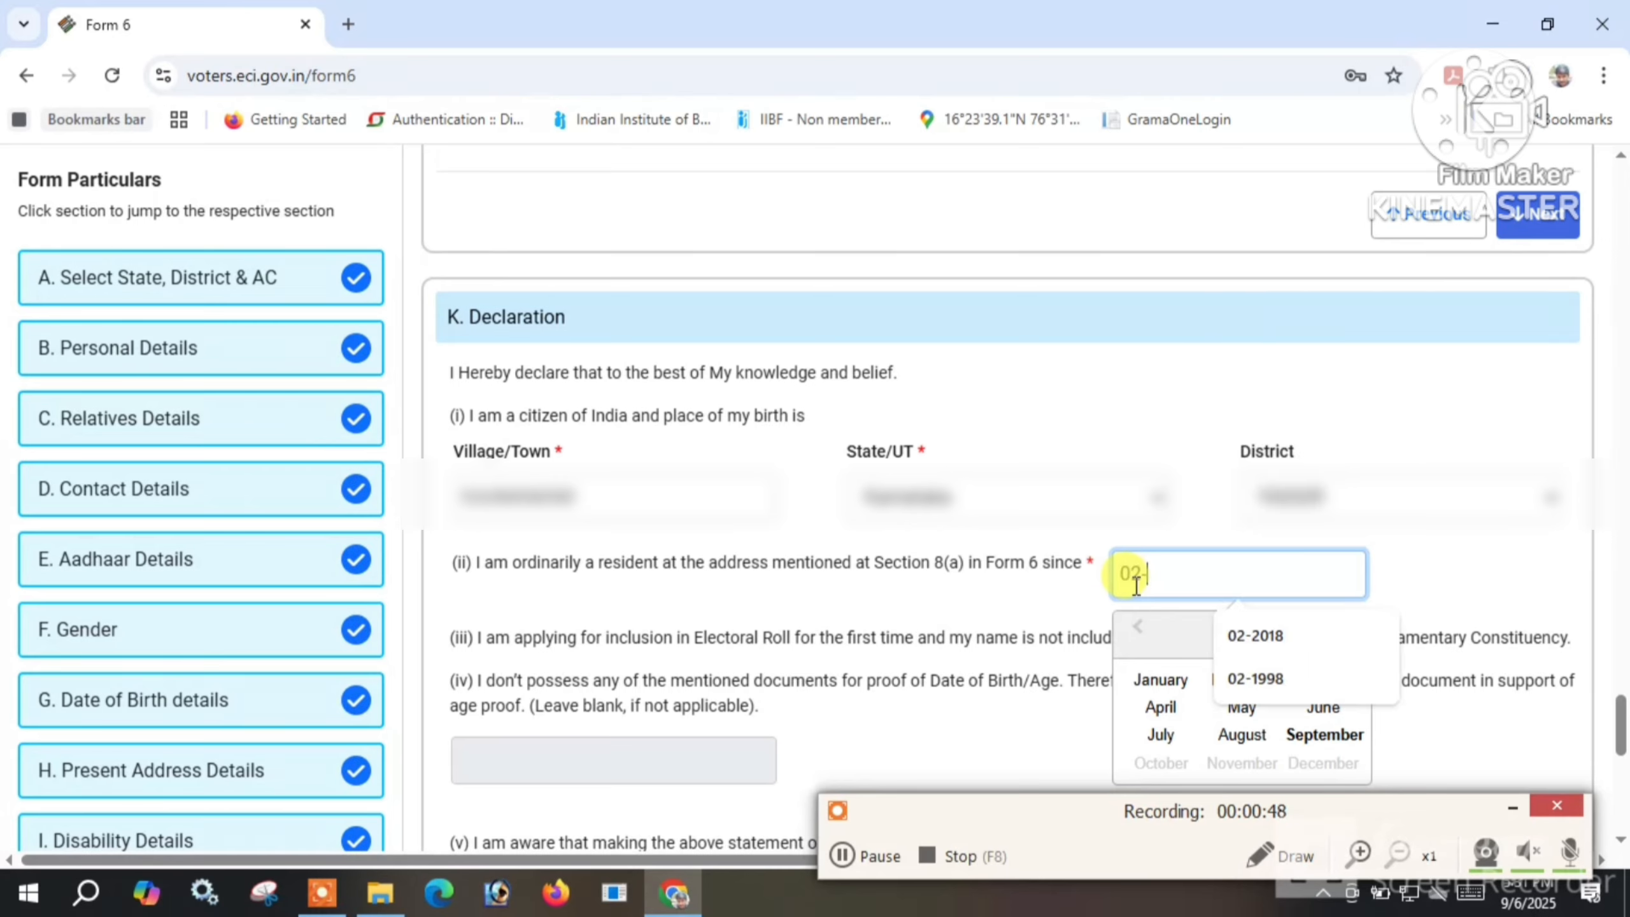
text(2018)
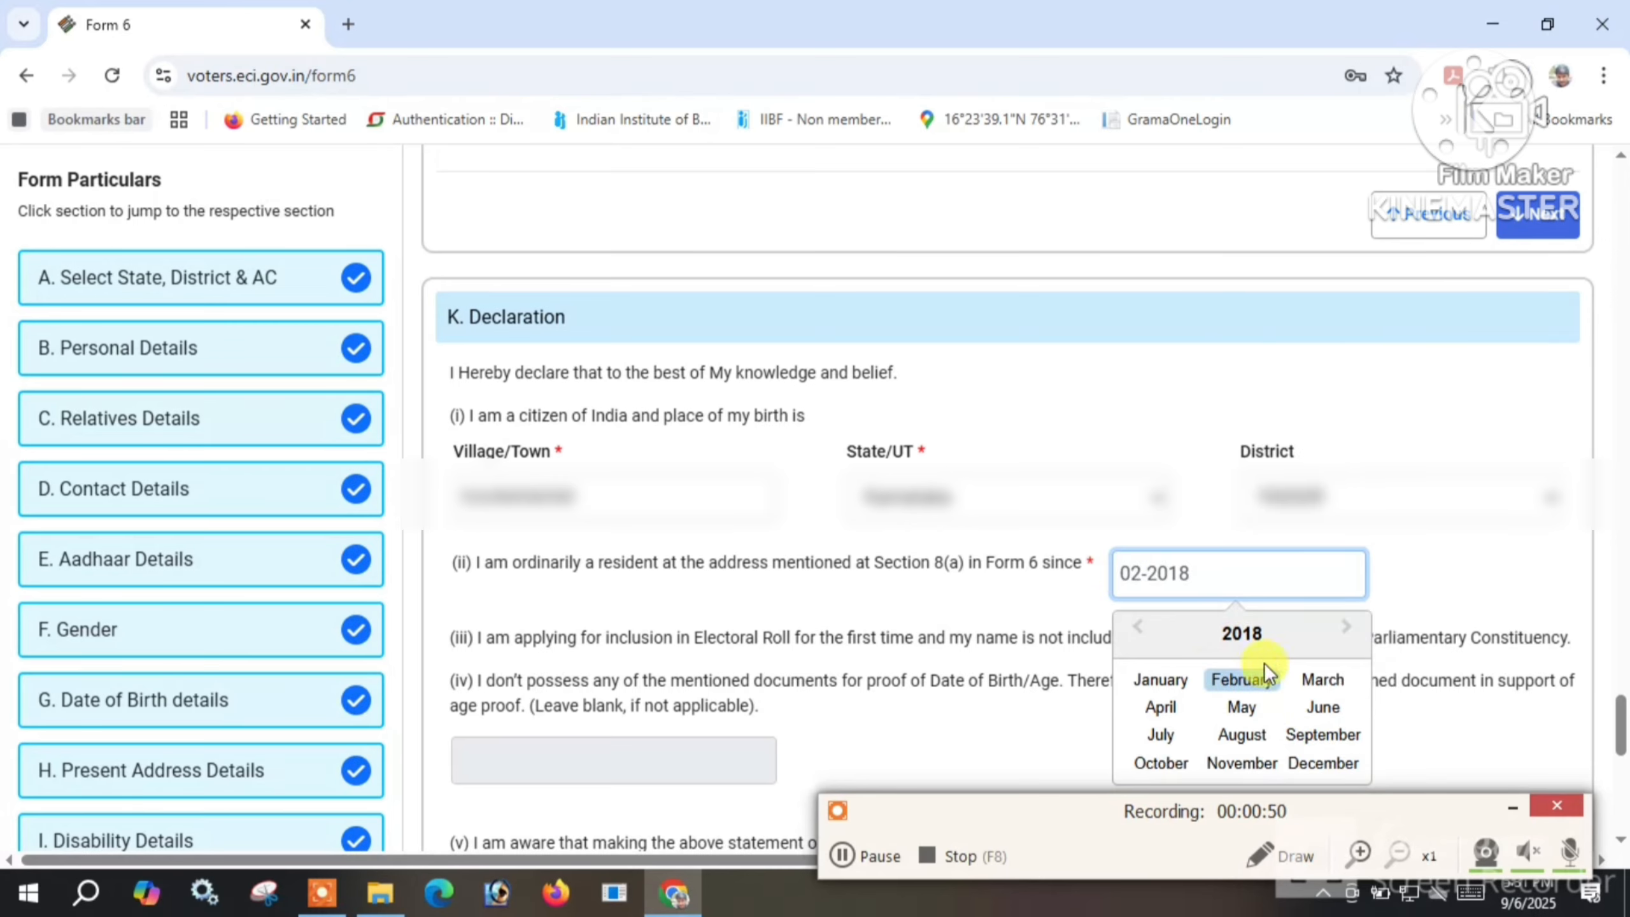
click(1263, 667)
Enter the place of the declaration and continue to the Captcha section
scroll(1084, 632, down, 2)
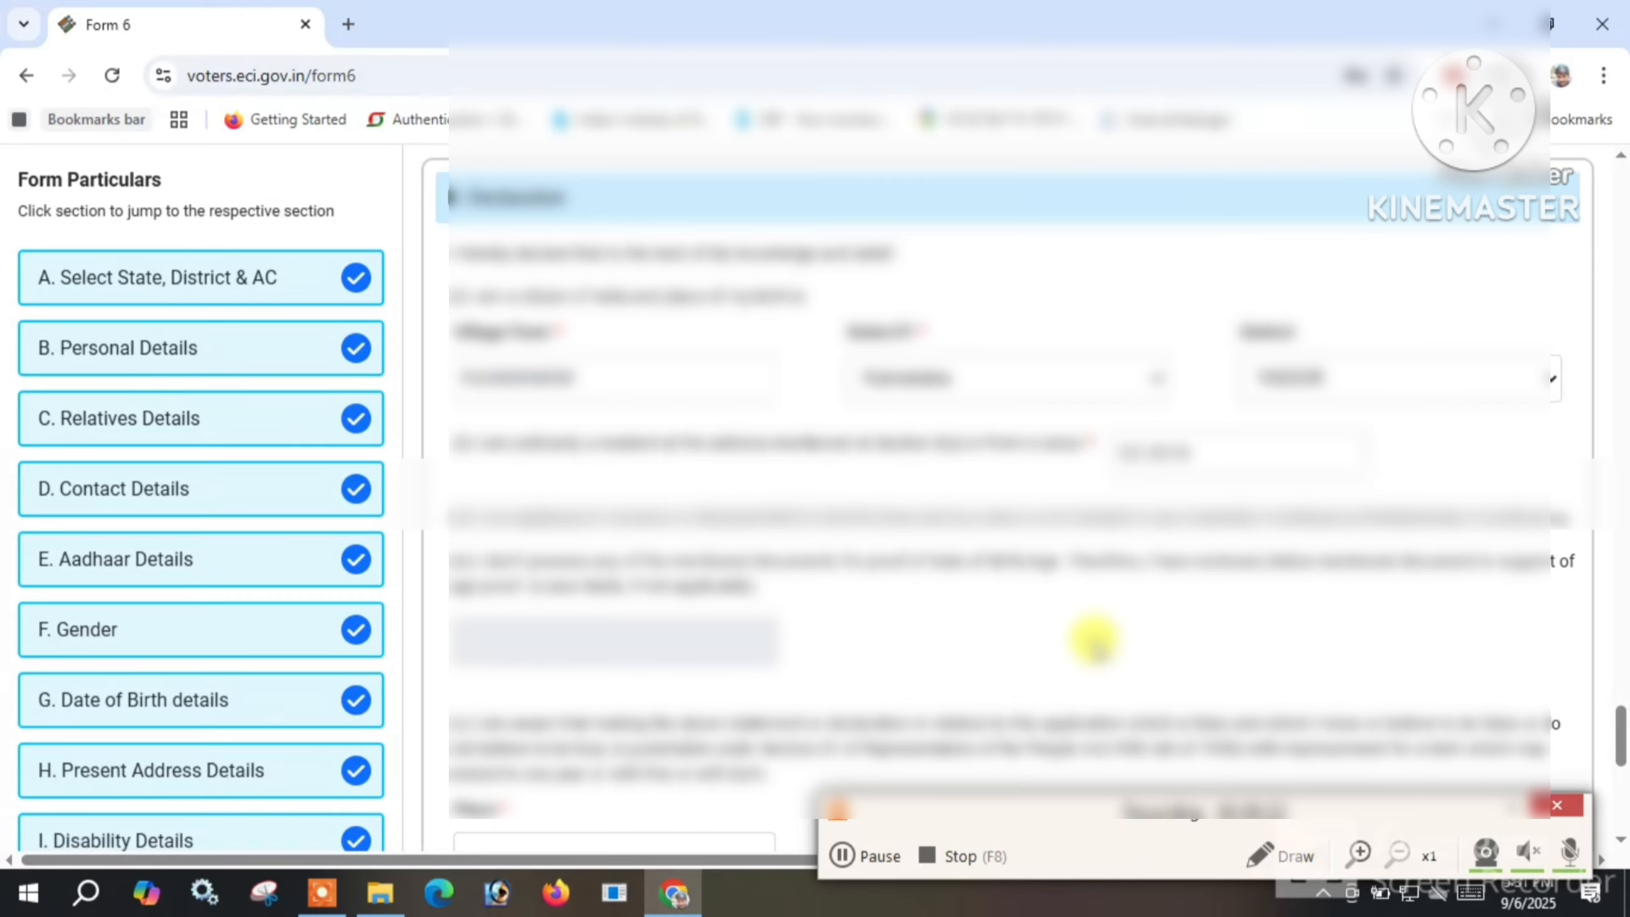
click(845, 856)
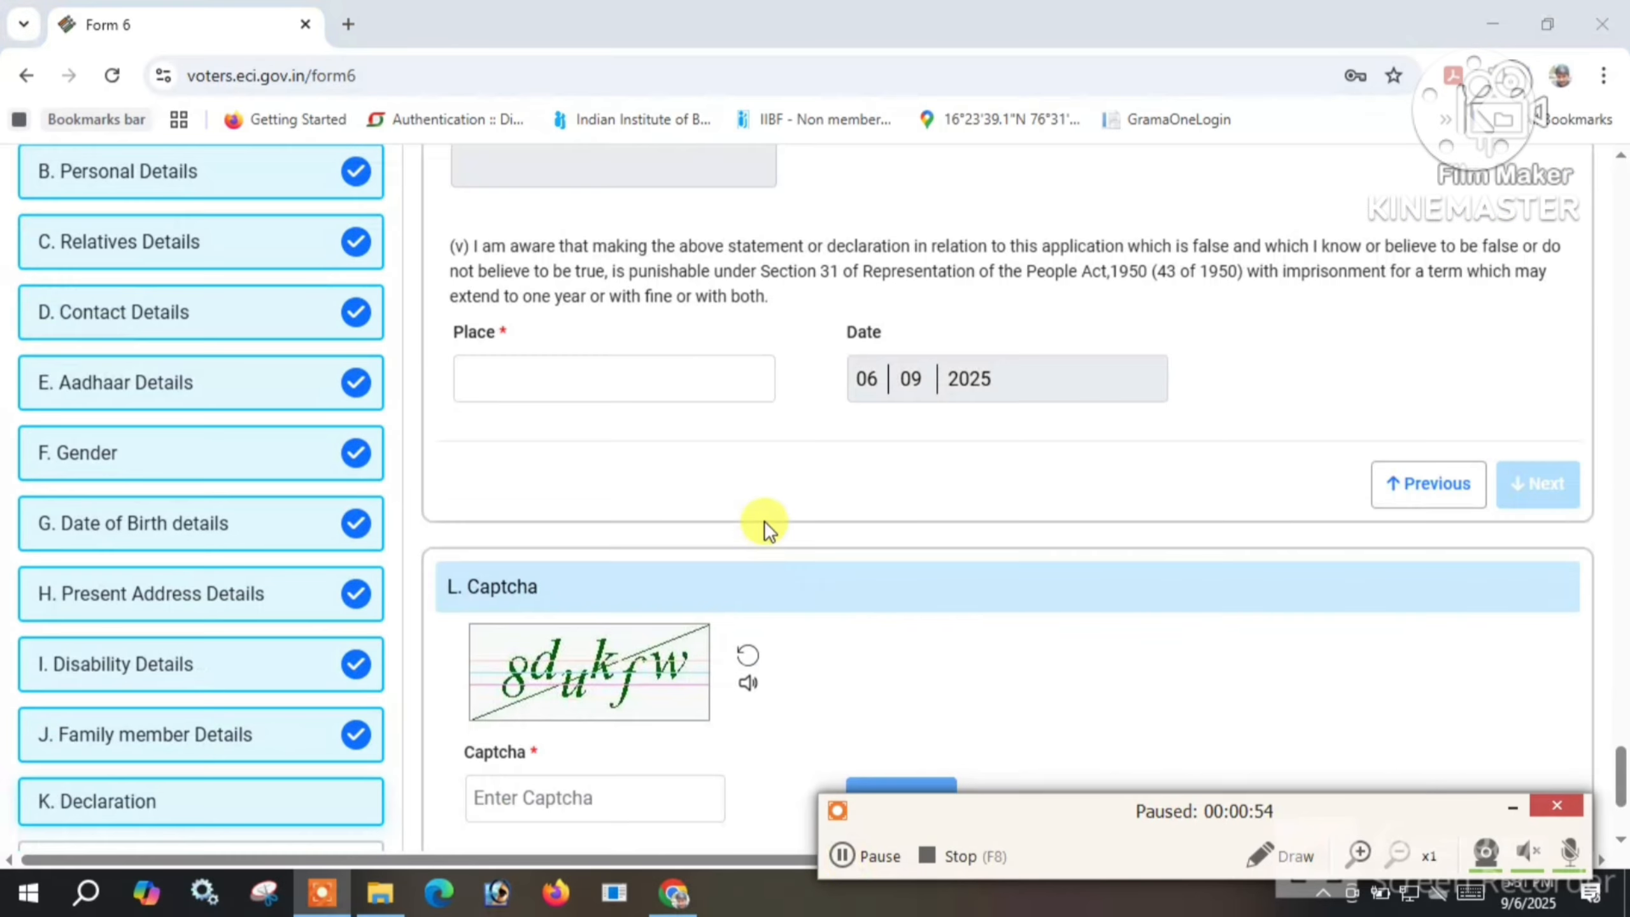
click(571, 364)
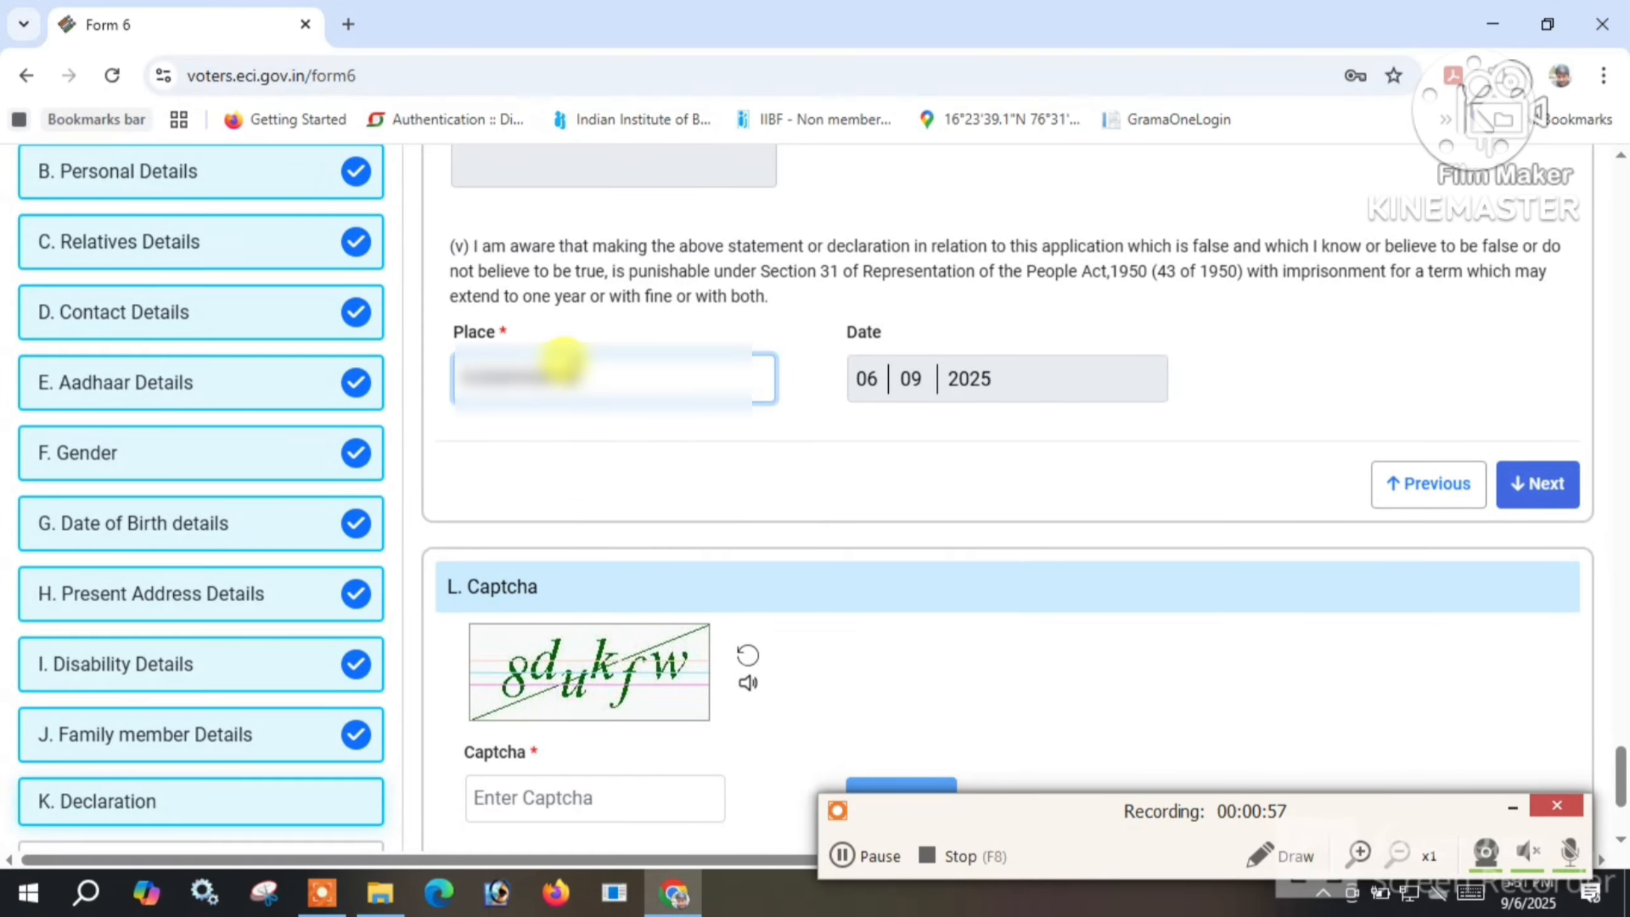
click(1537, 482)
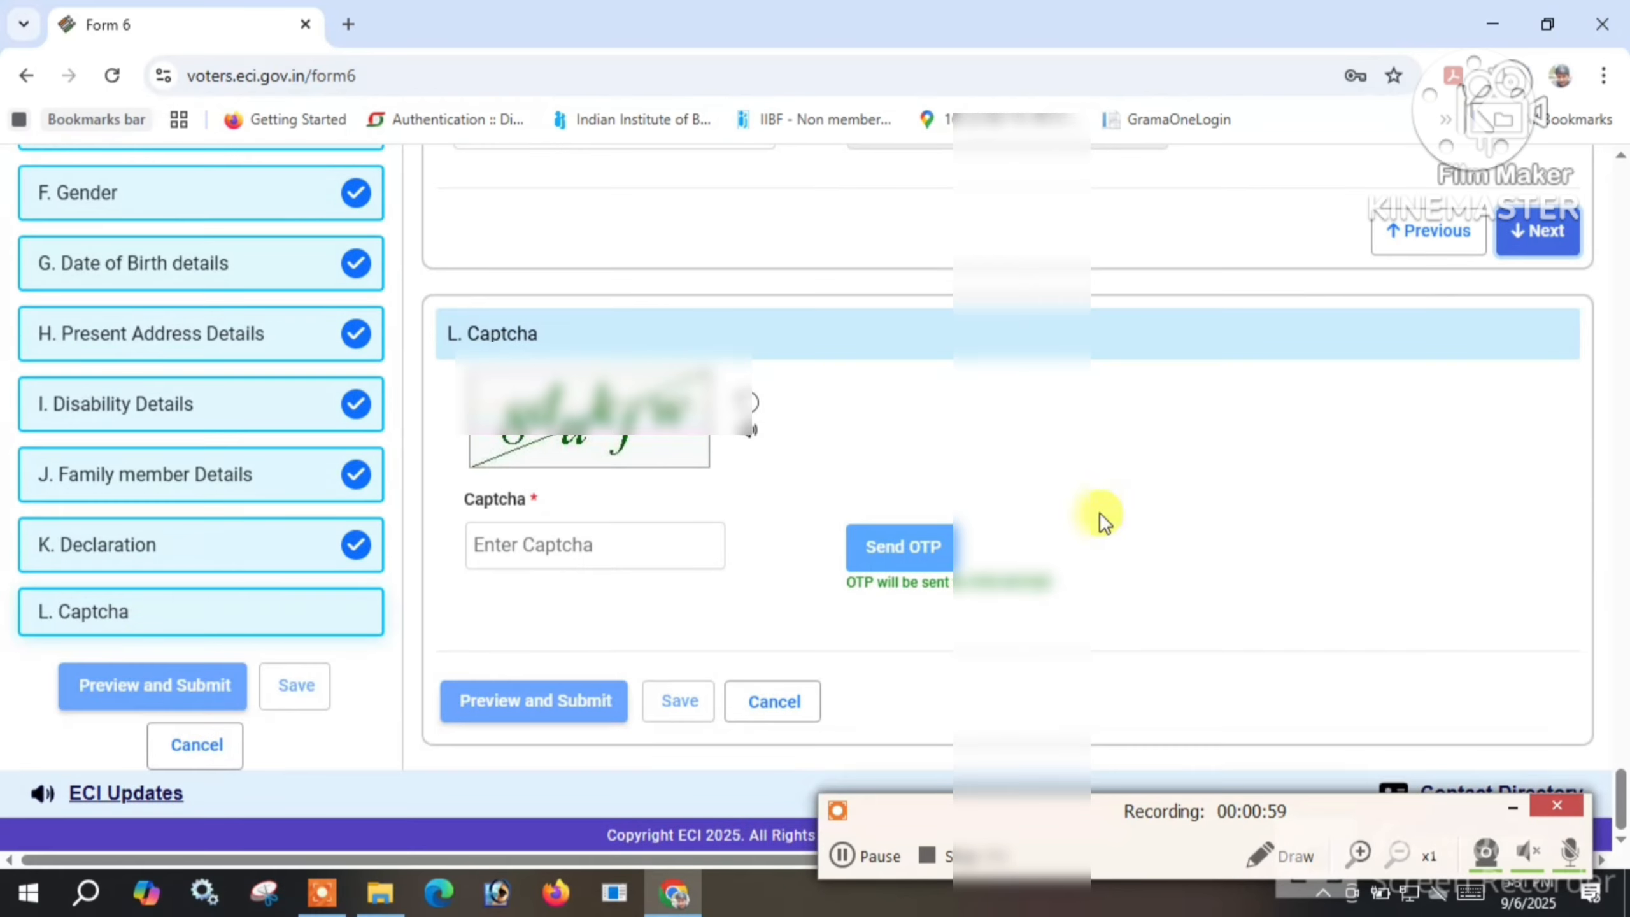
Try to request an OTP by filling in the captcha characters shown in the image
click(600, 549)
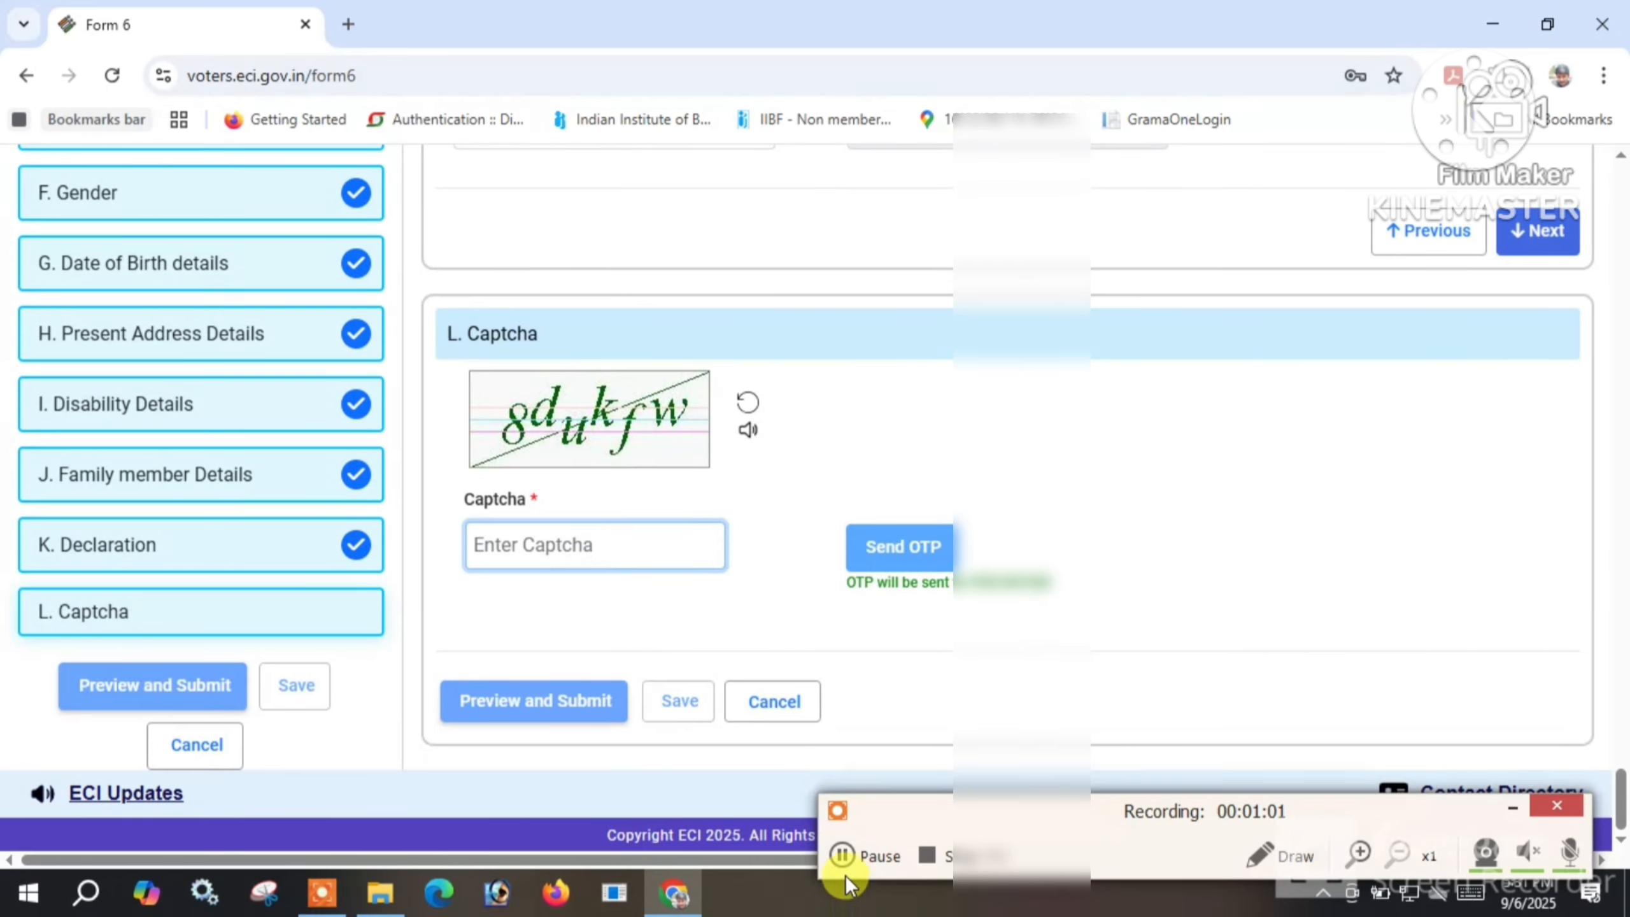
click(843, 856)
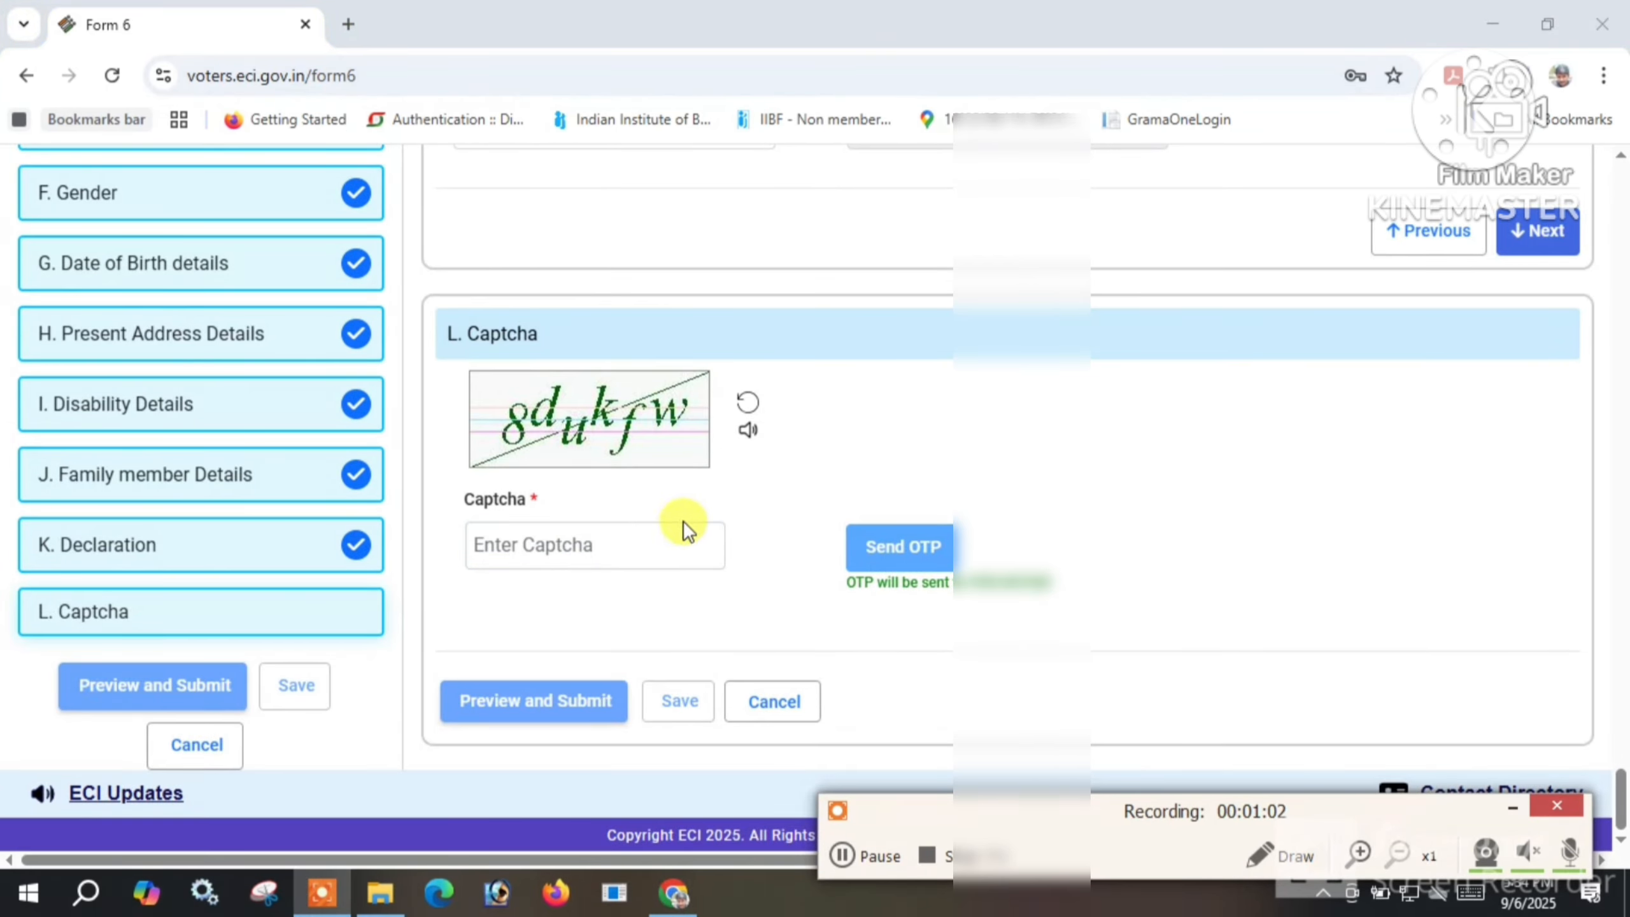
click(640, 531)
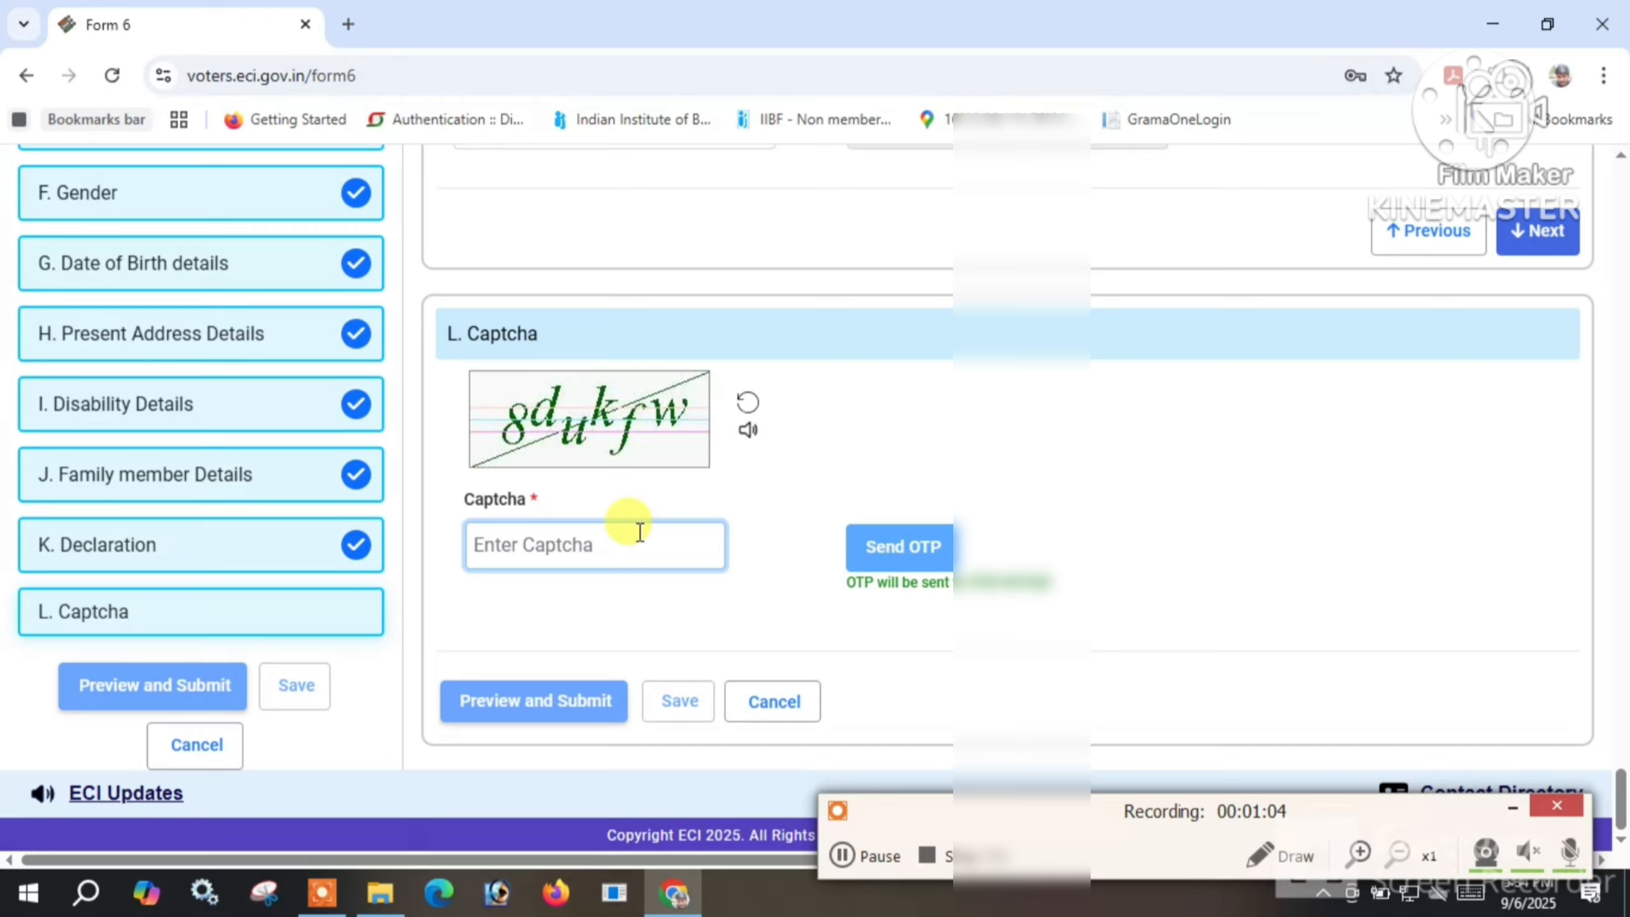
text(8)
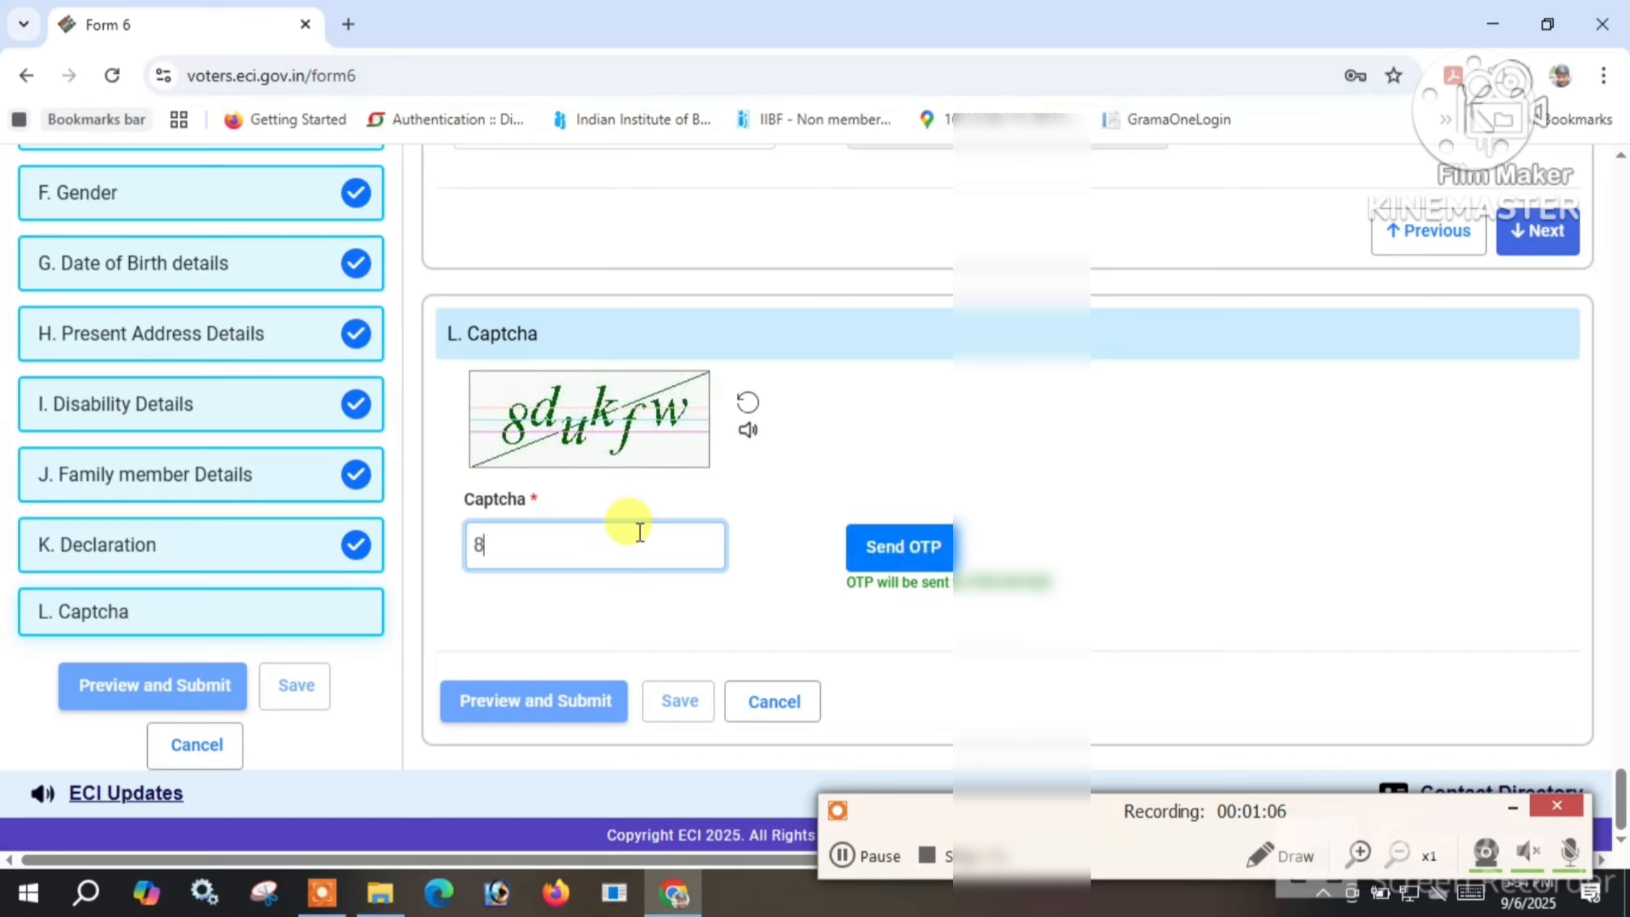
text(dukfw)
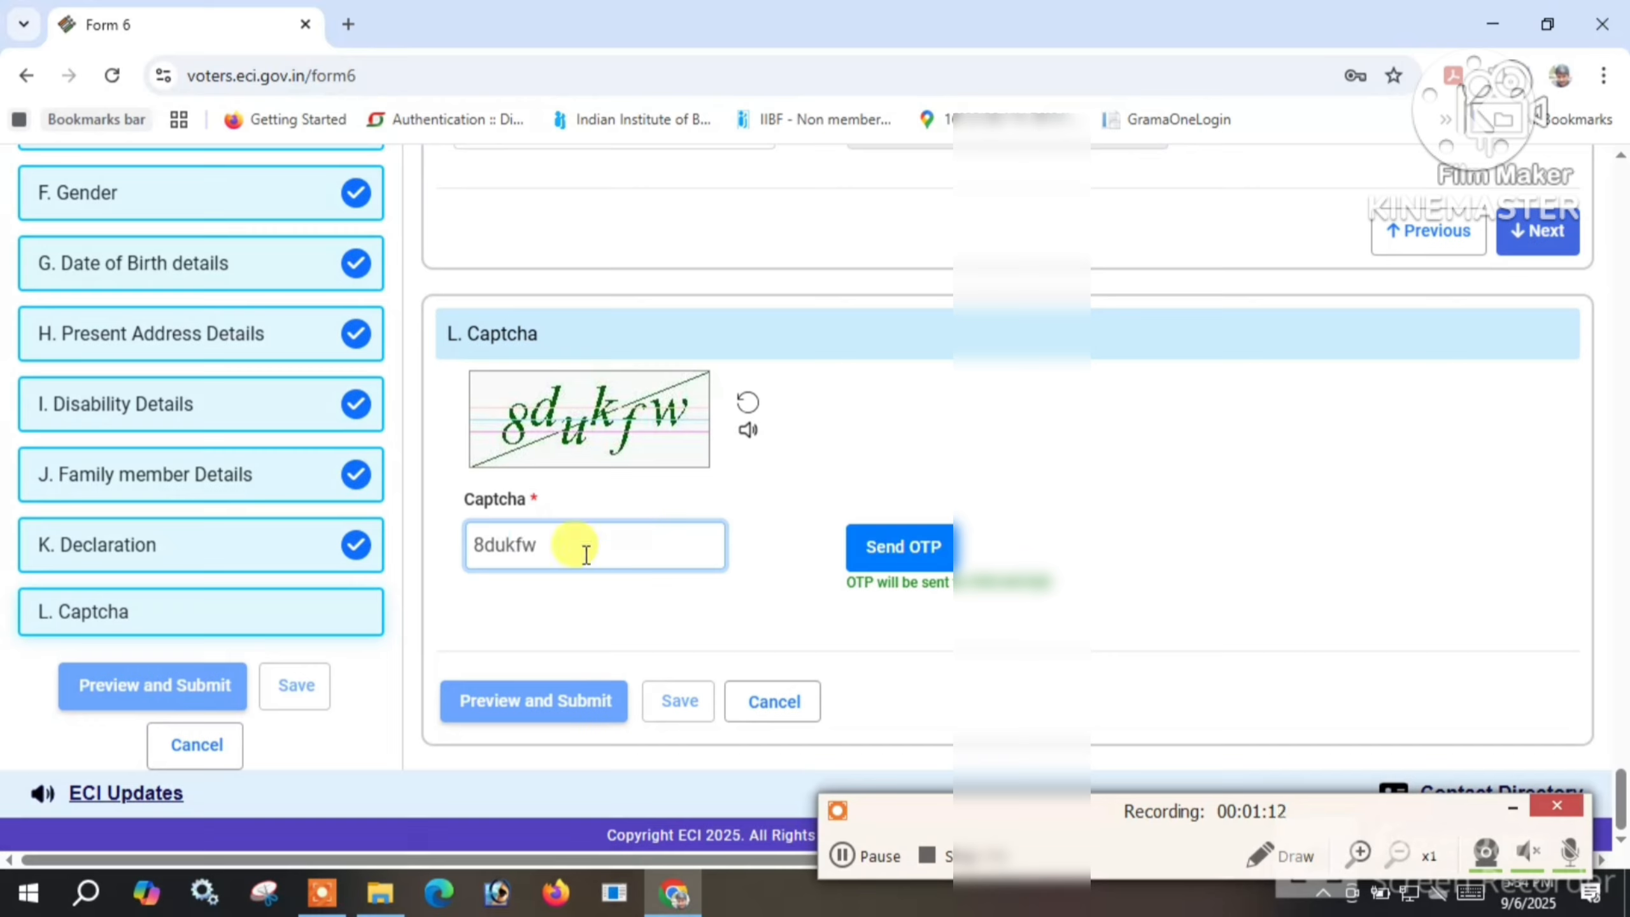
click(911, 549)
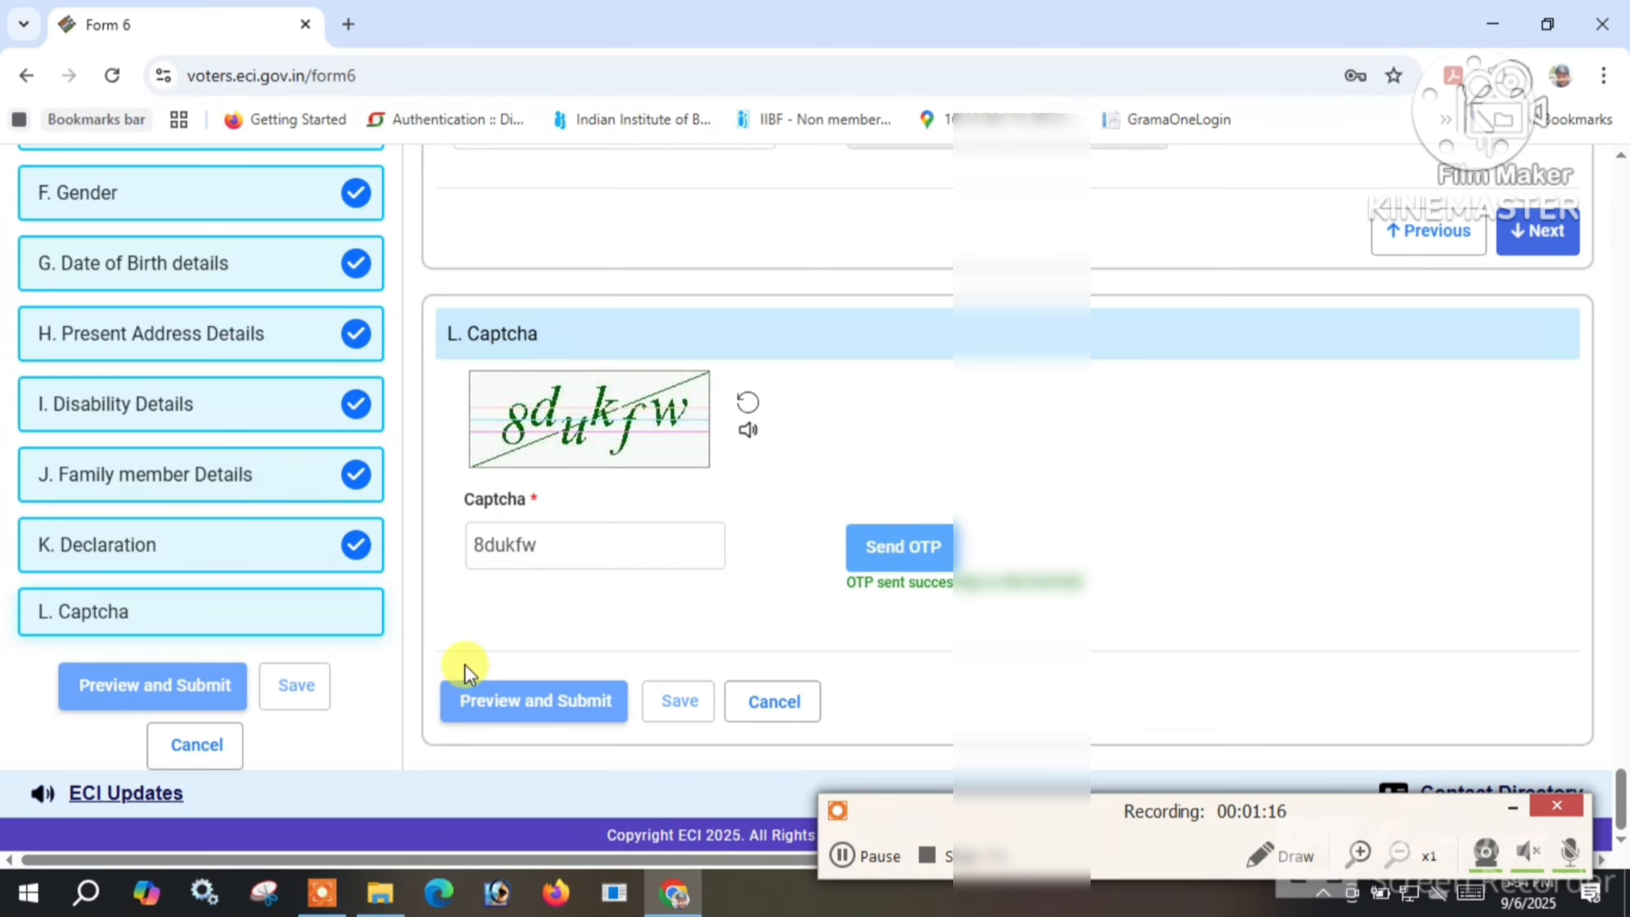
Enter the characters of the refreshed captcha image and send the OTP again
click(572, 554)
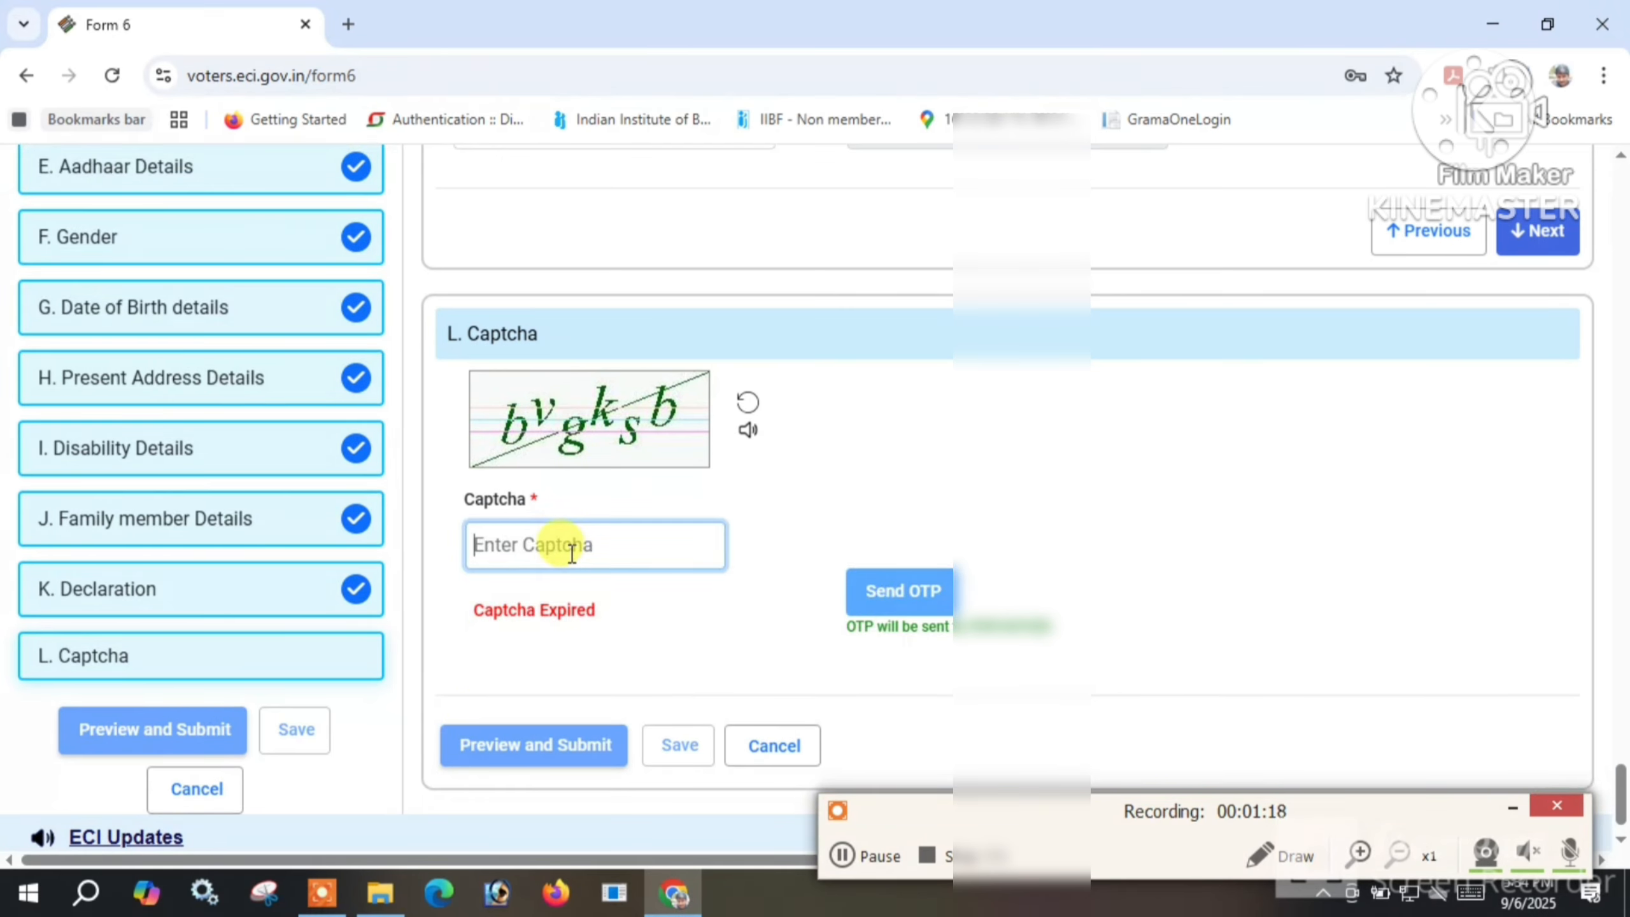
text(bv)
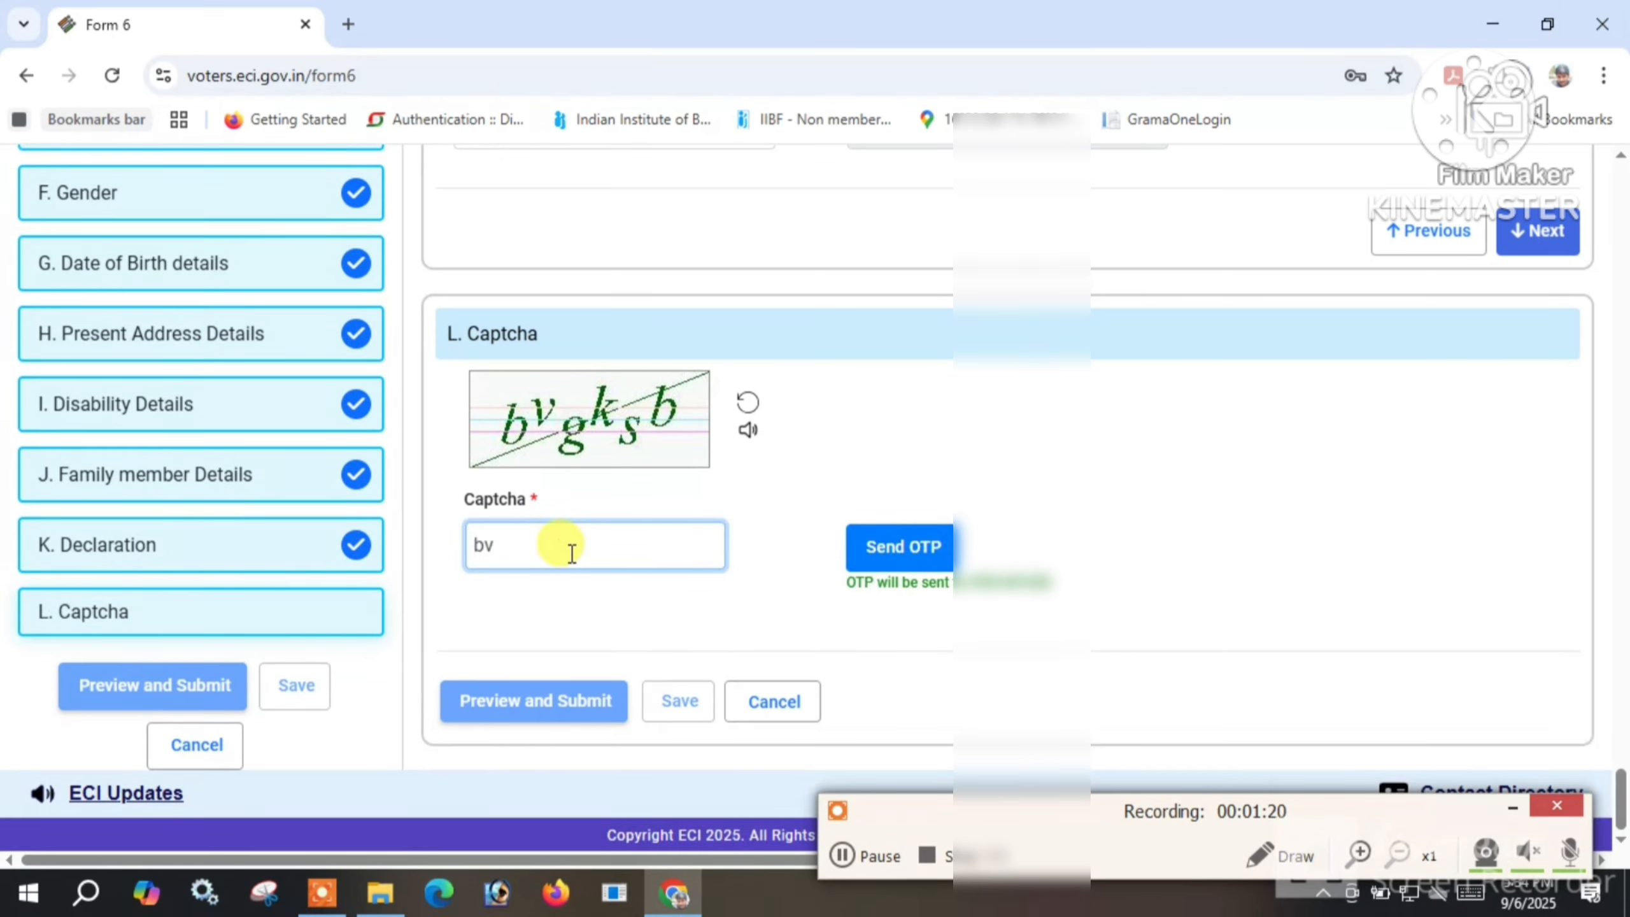
text(gksb)
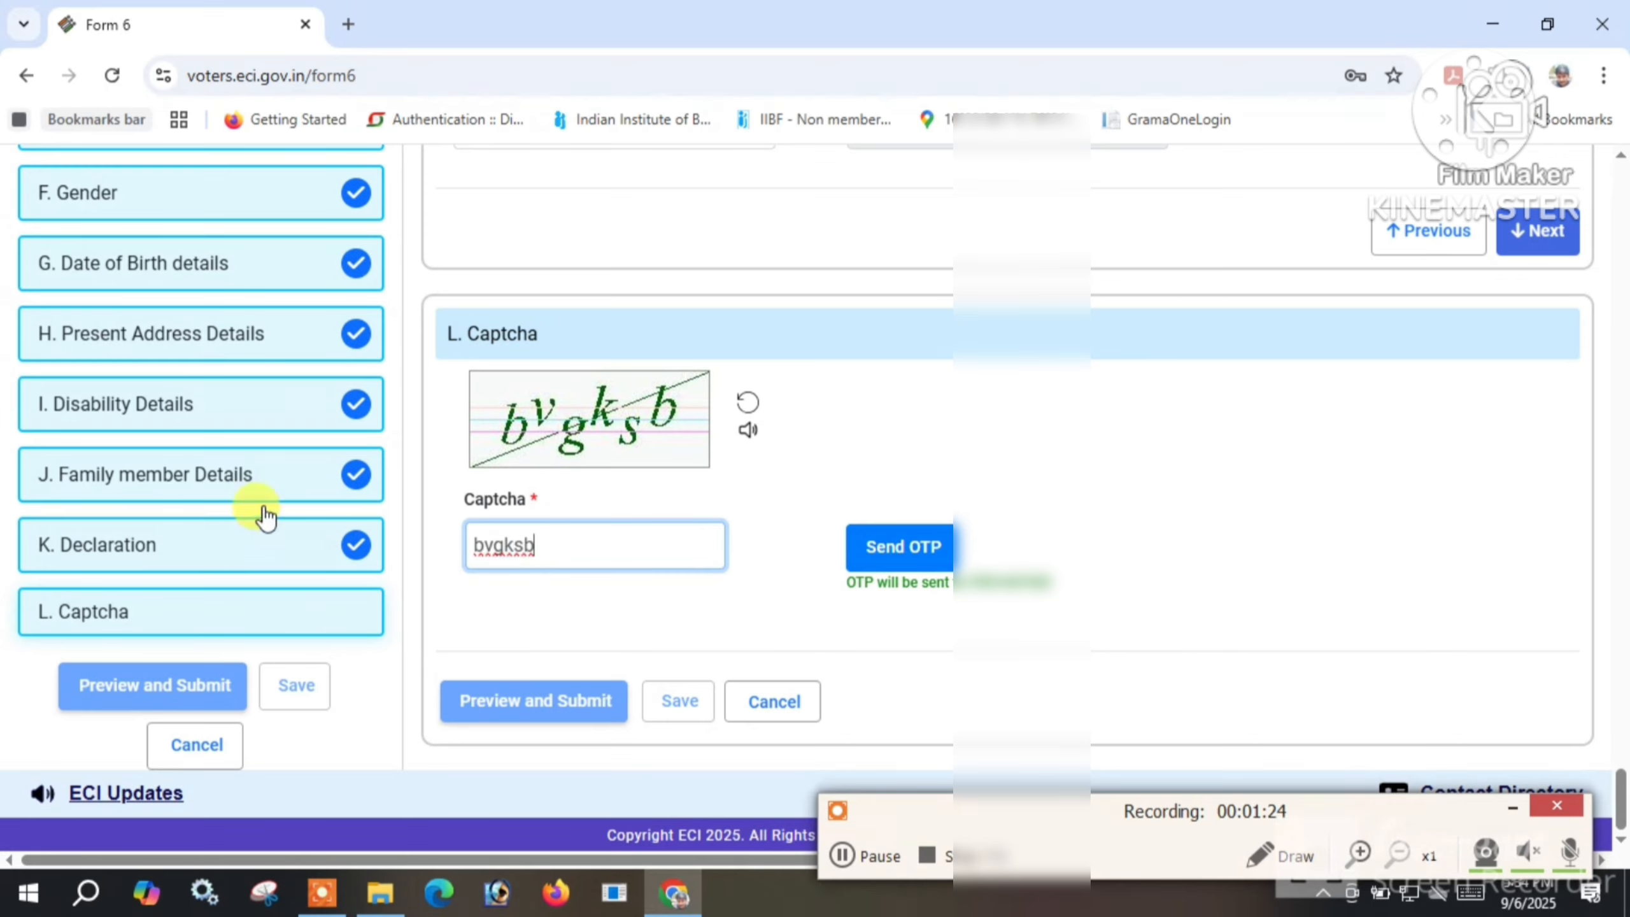
click(868, 552)
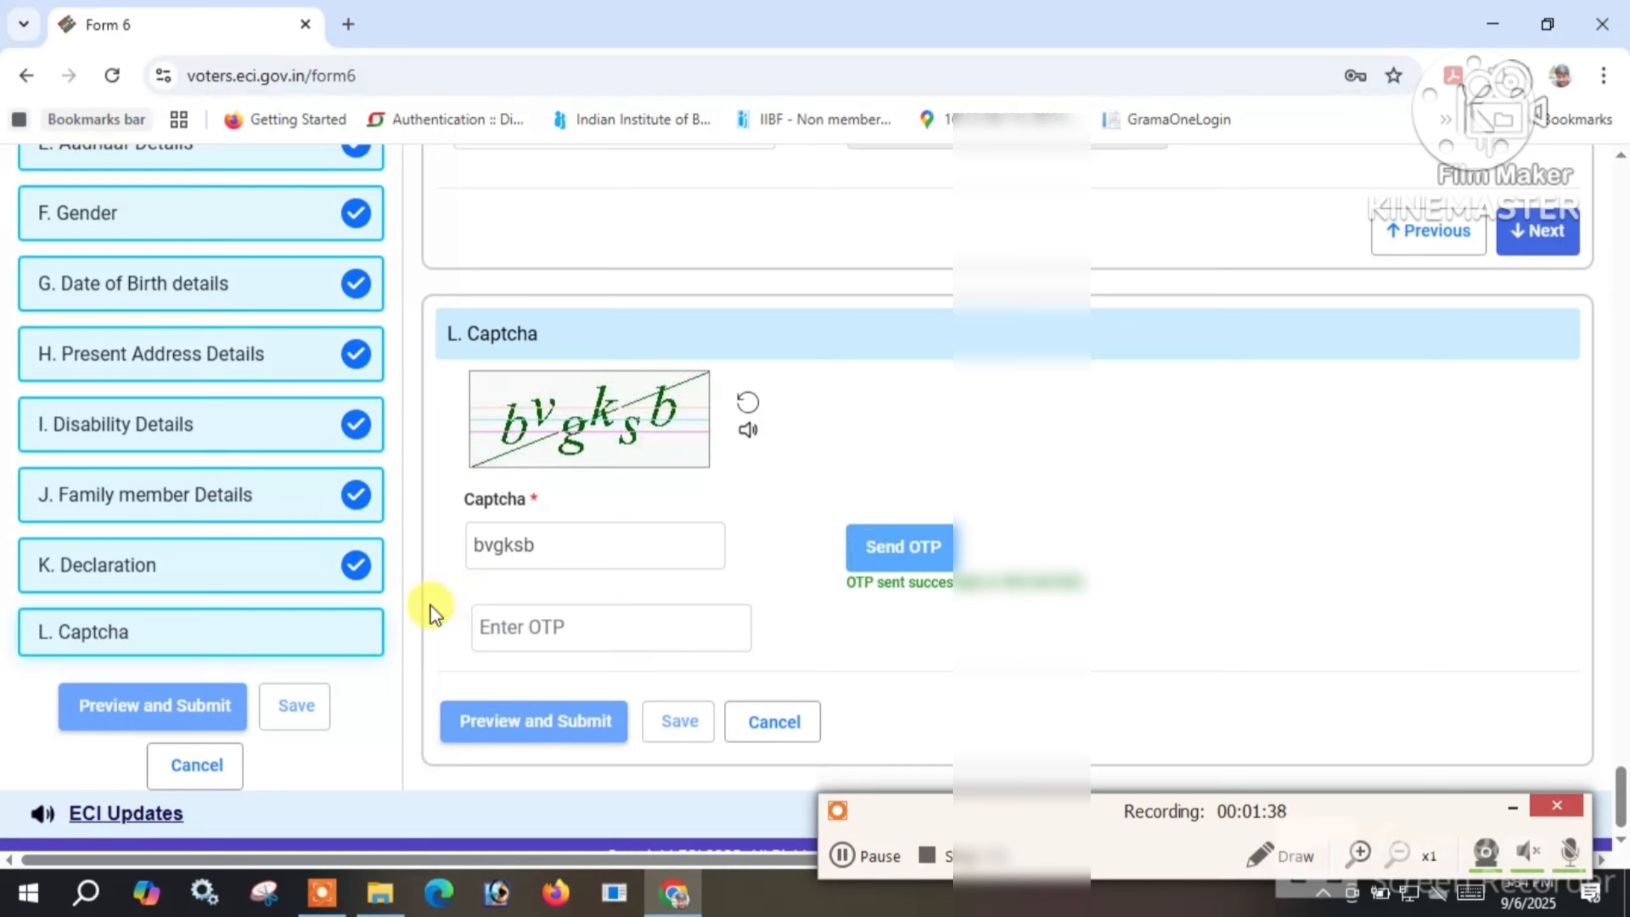
Enter the received OTP and open the preview of the completed Form 6
click(512, 615)
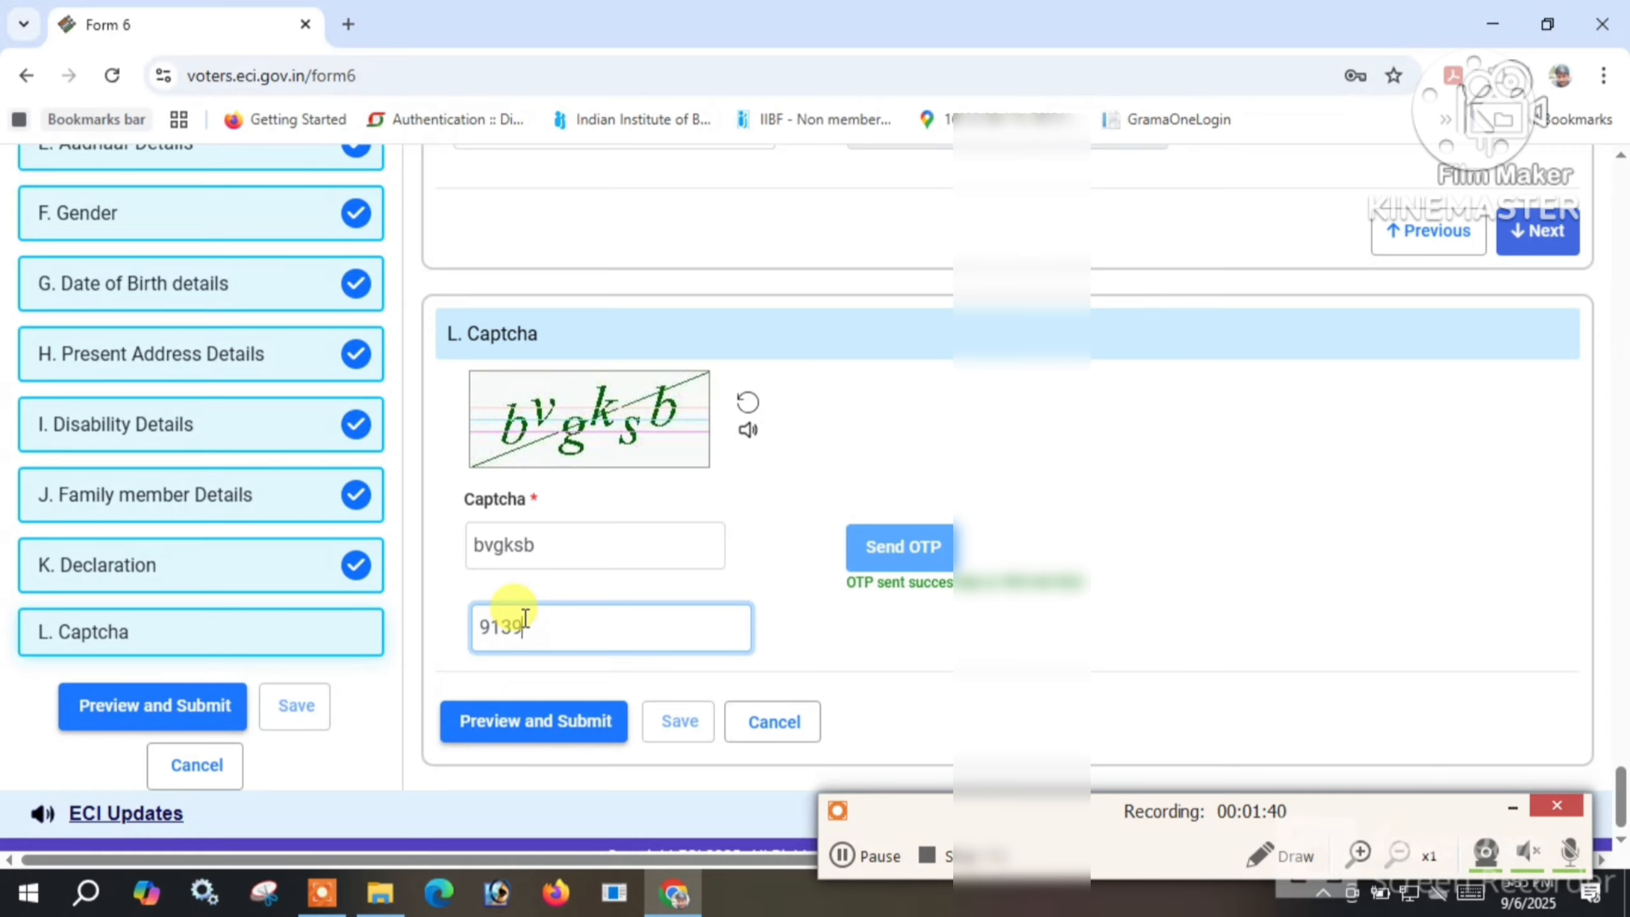
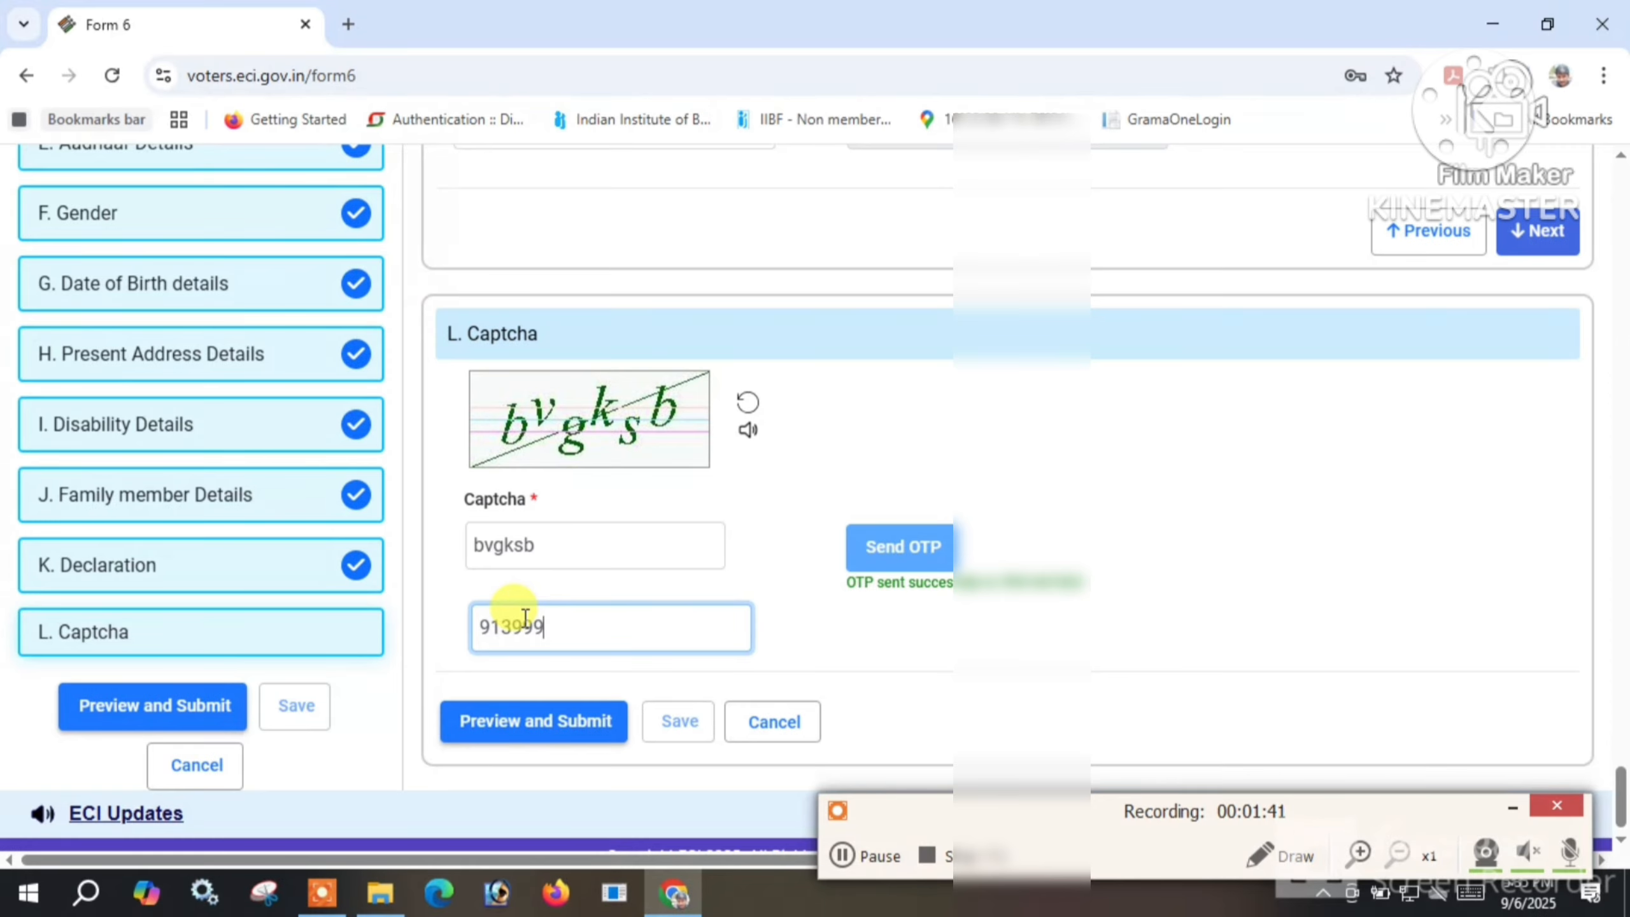
click(507, 724)
Review the previewed Form 6 through to its end, submit it and confirm the submission
scroll(985, 617, down, 5)
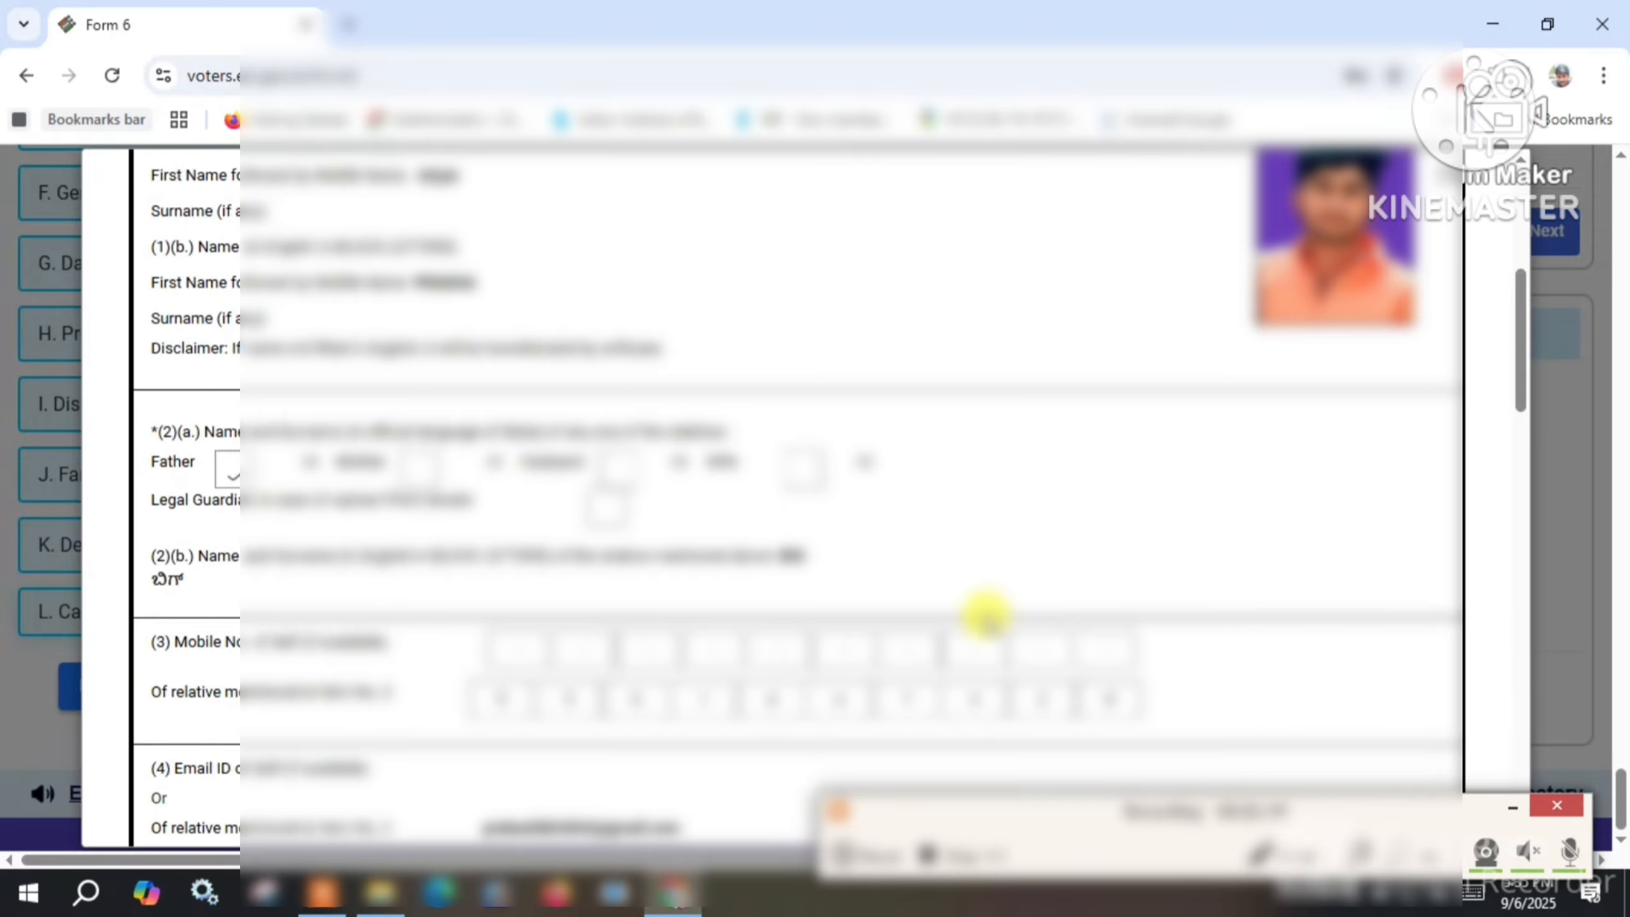
scroll(985, 617, down, 15)
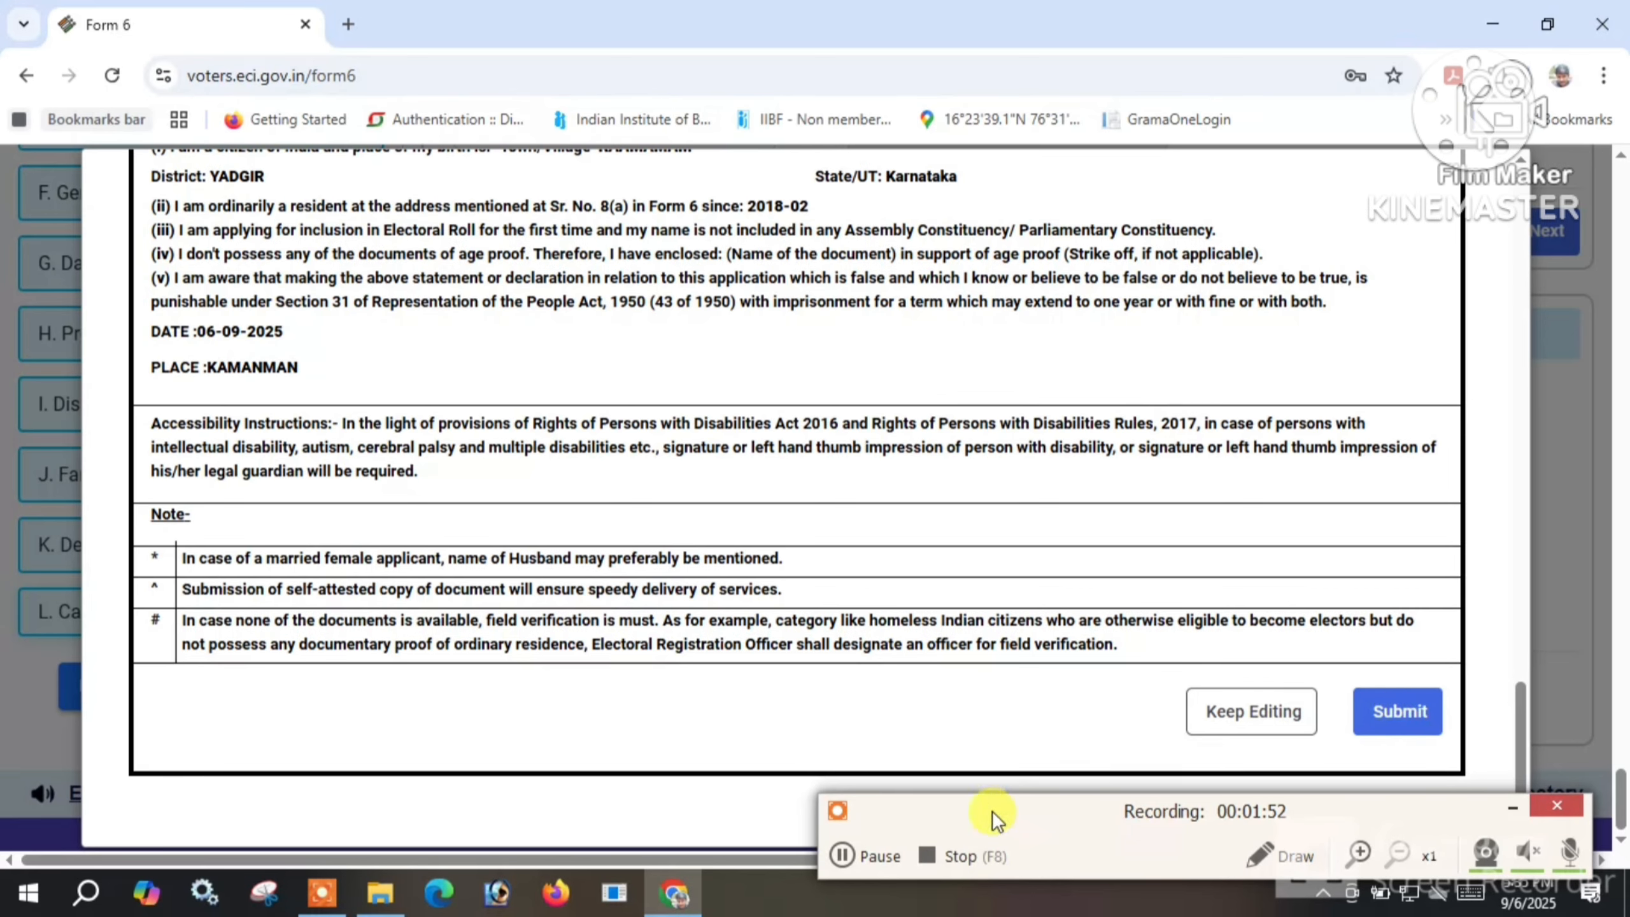
click(1393, 711)
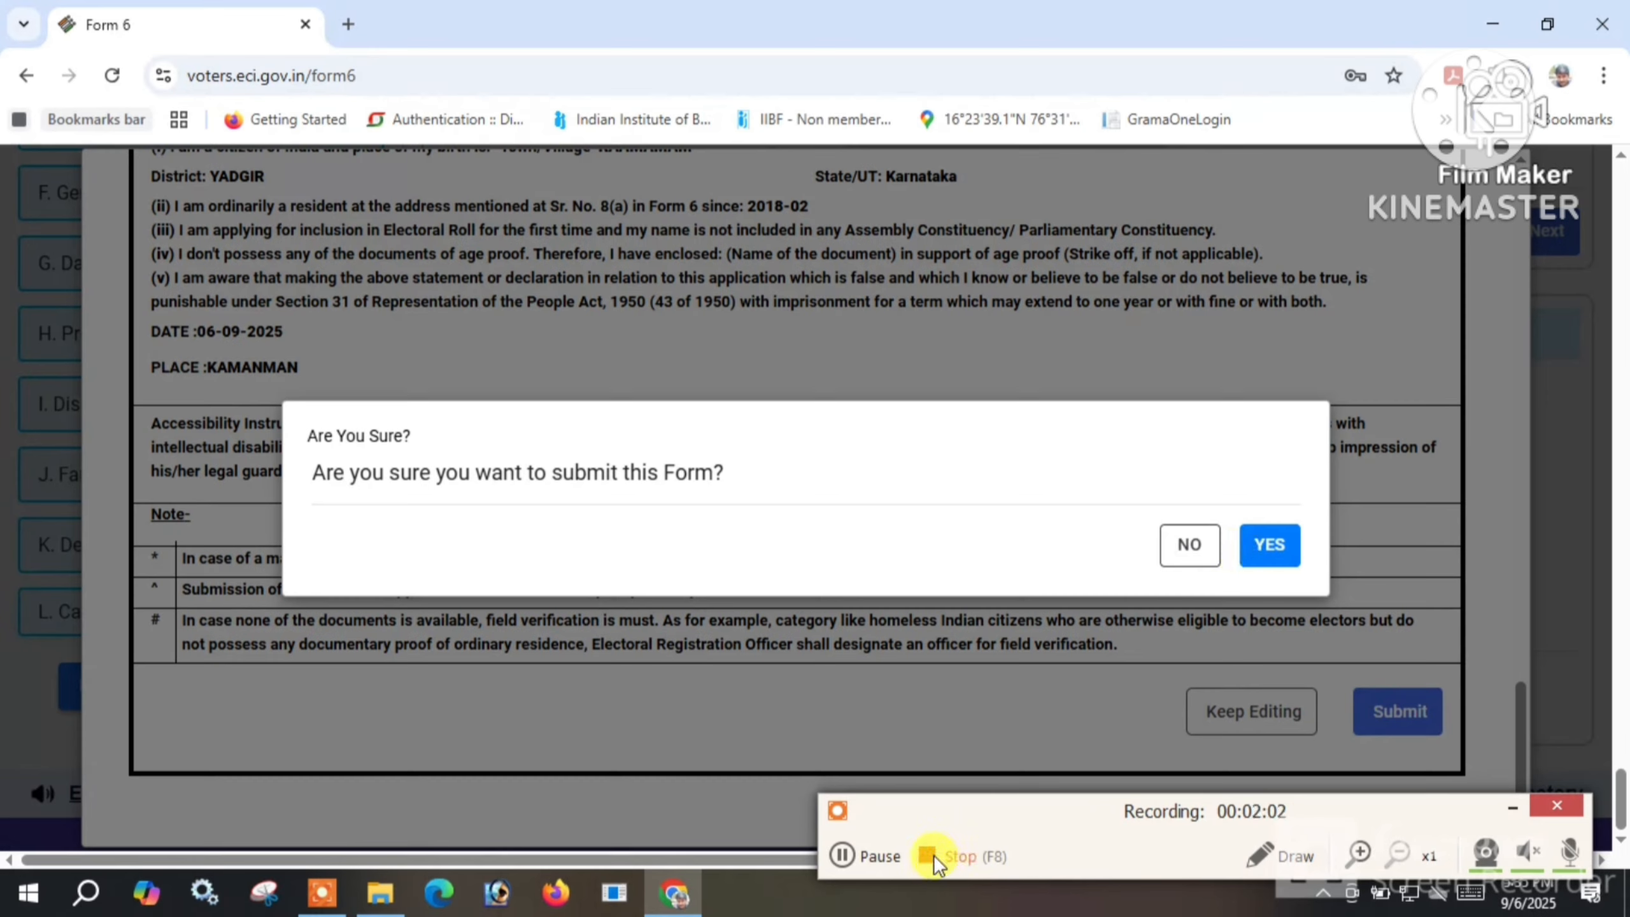
click(1260, 556)
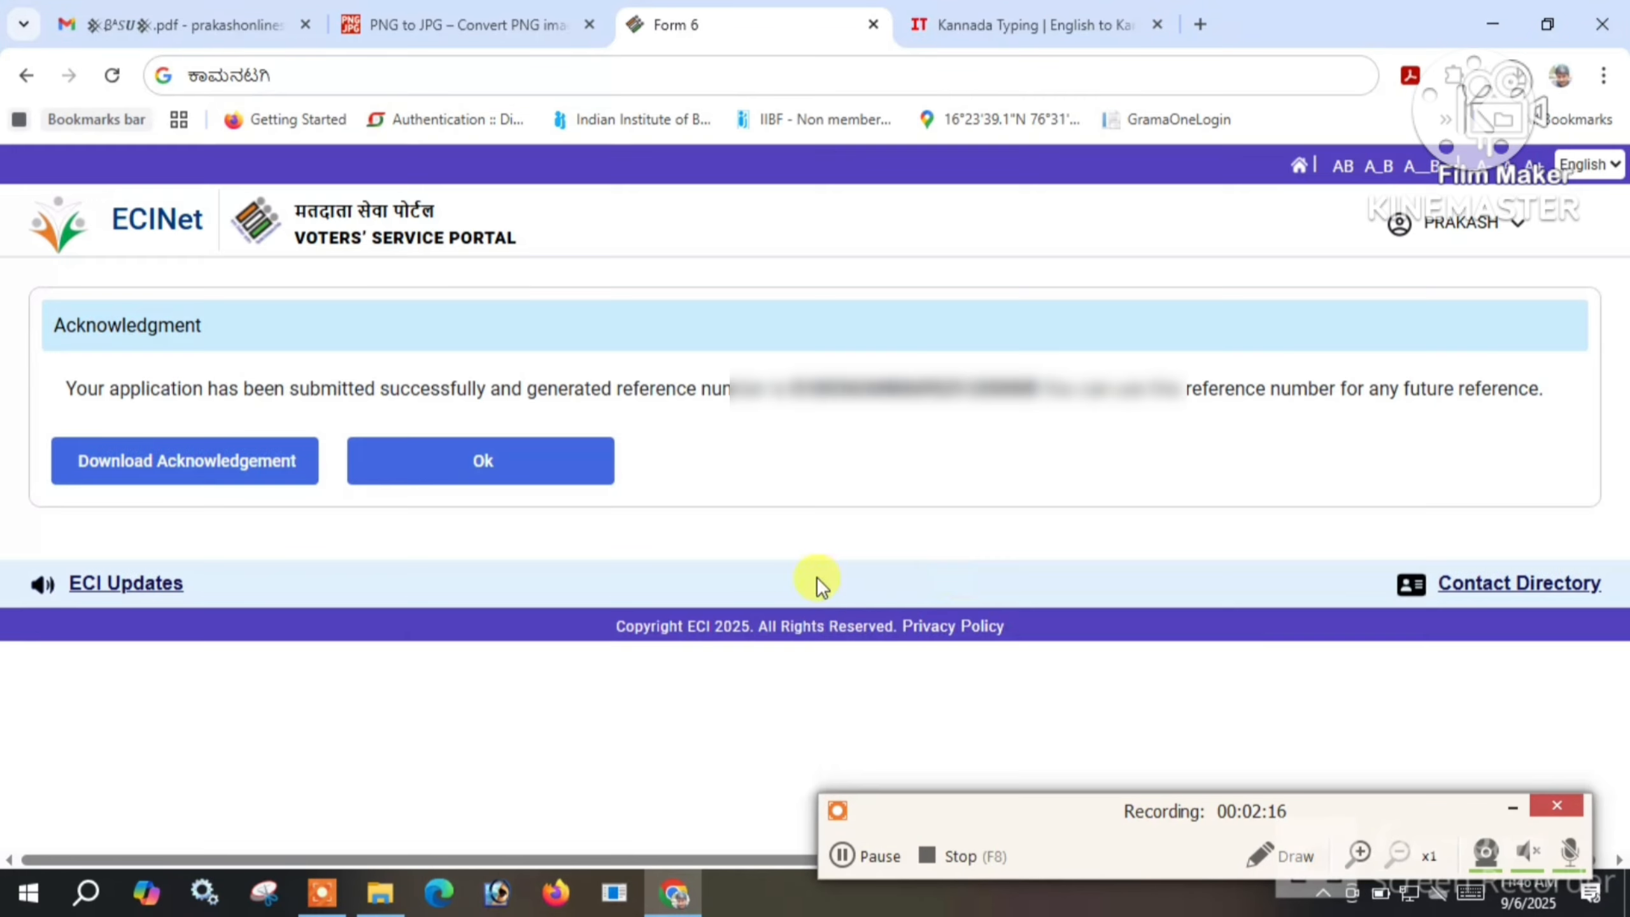
Download the application acknowledgement and open the downloaded PDF, going through it back to its first page
click(186, 442)
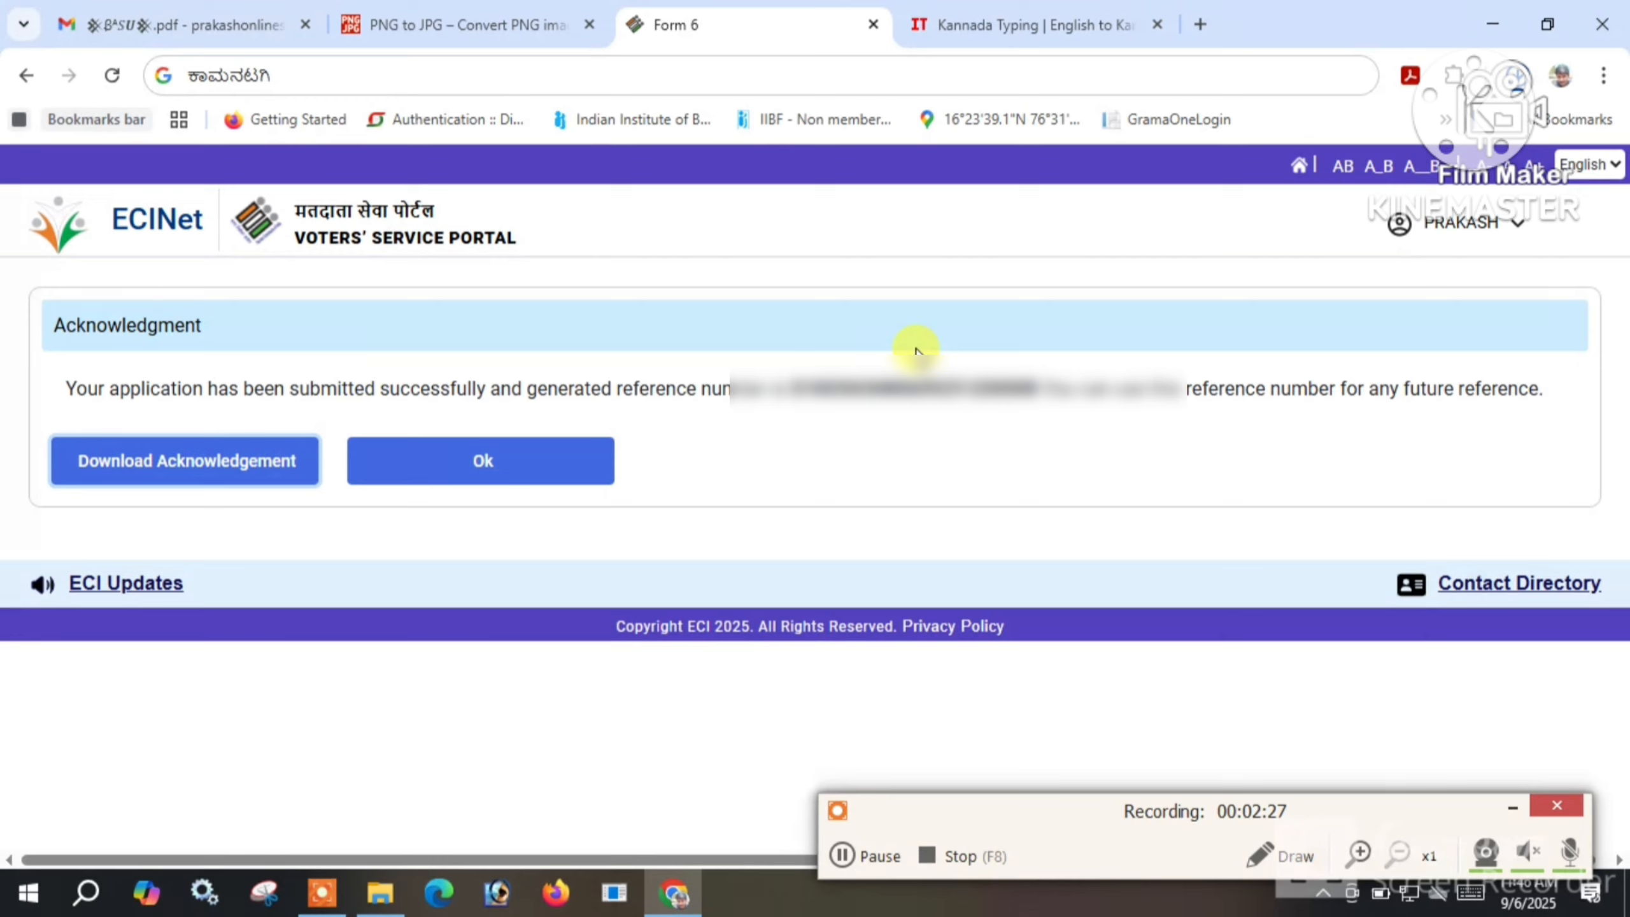
click(310, 457)
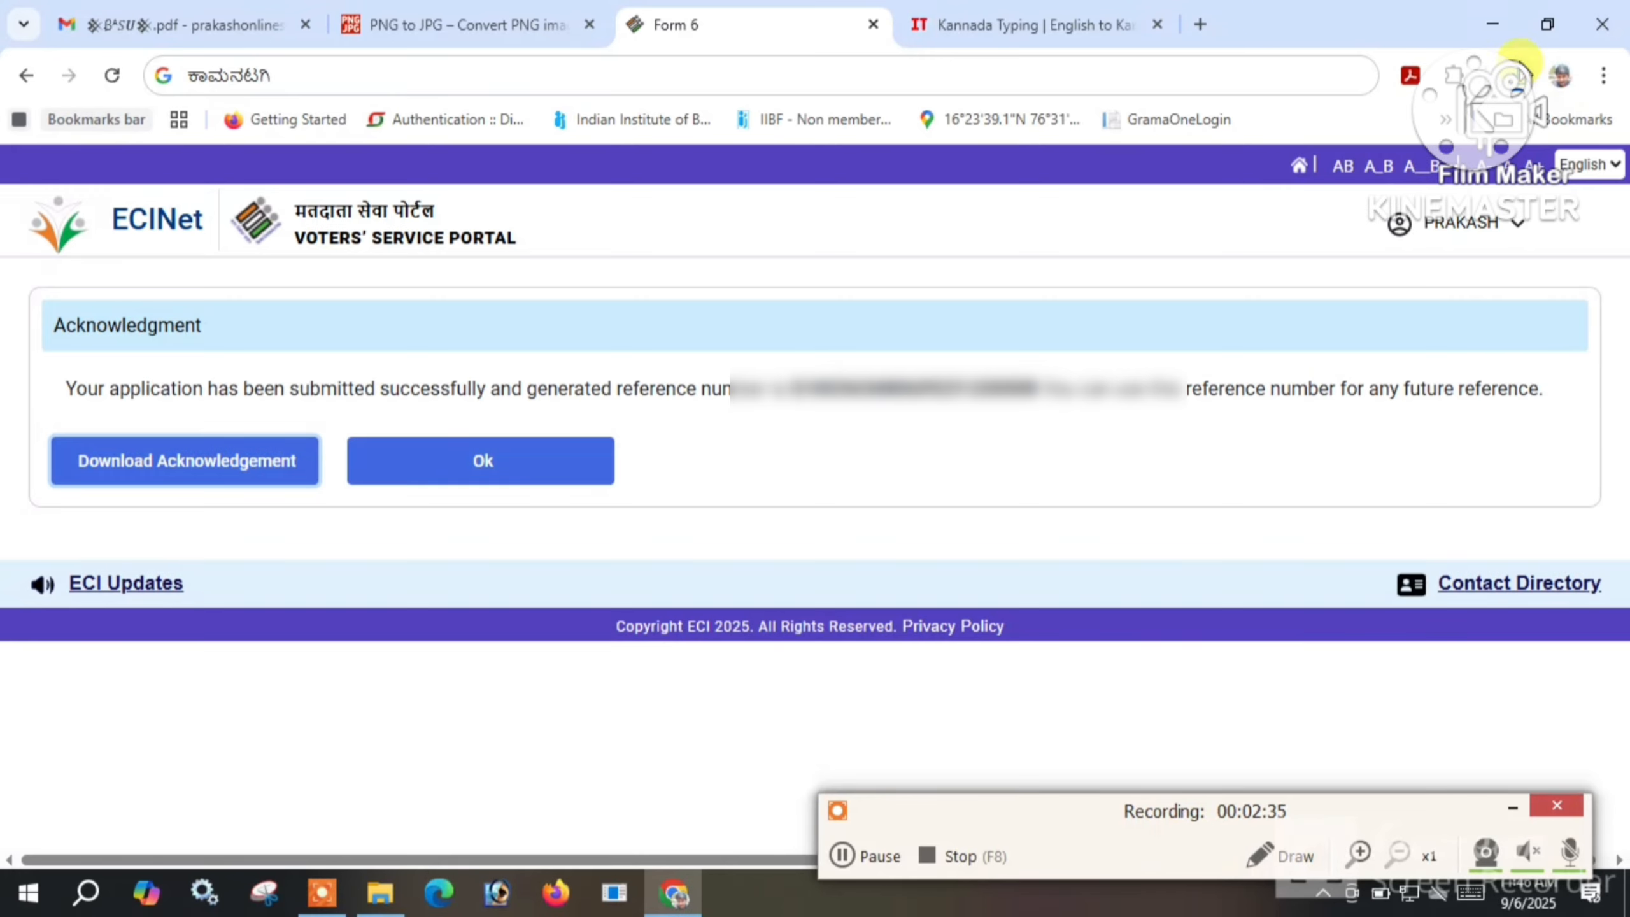
click(1514, 77)
click(1319, 180)
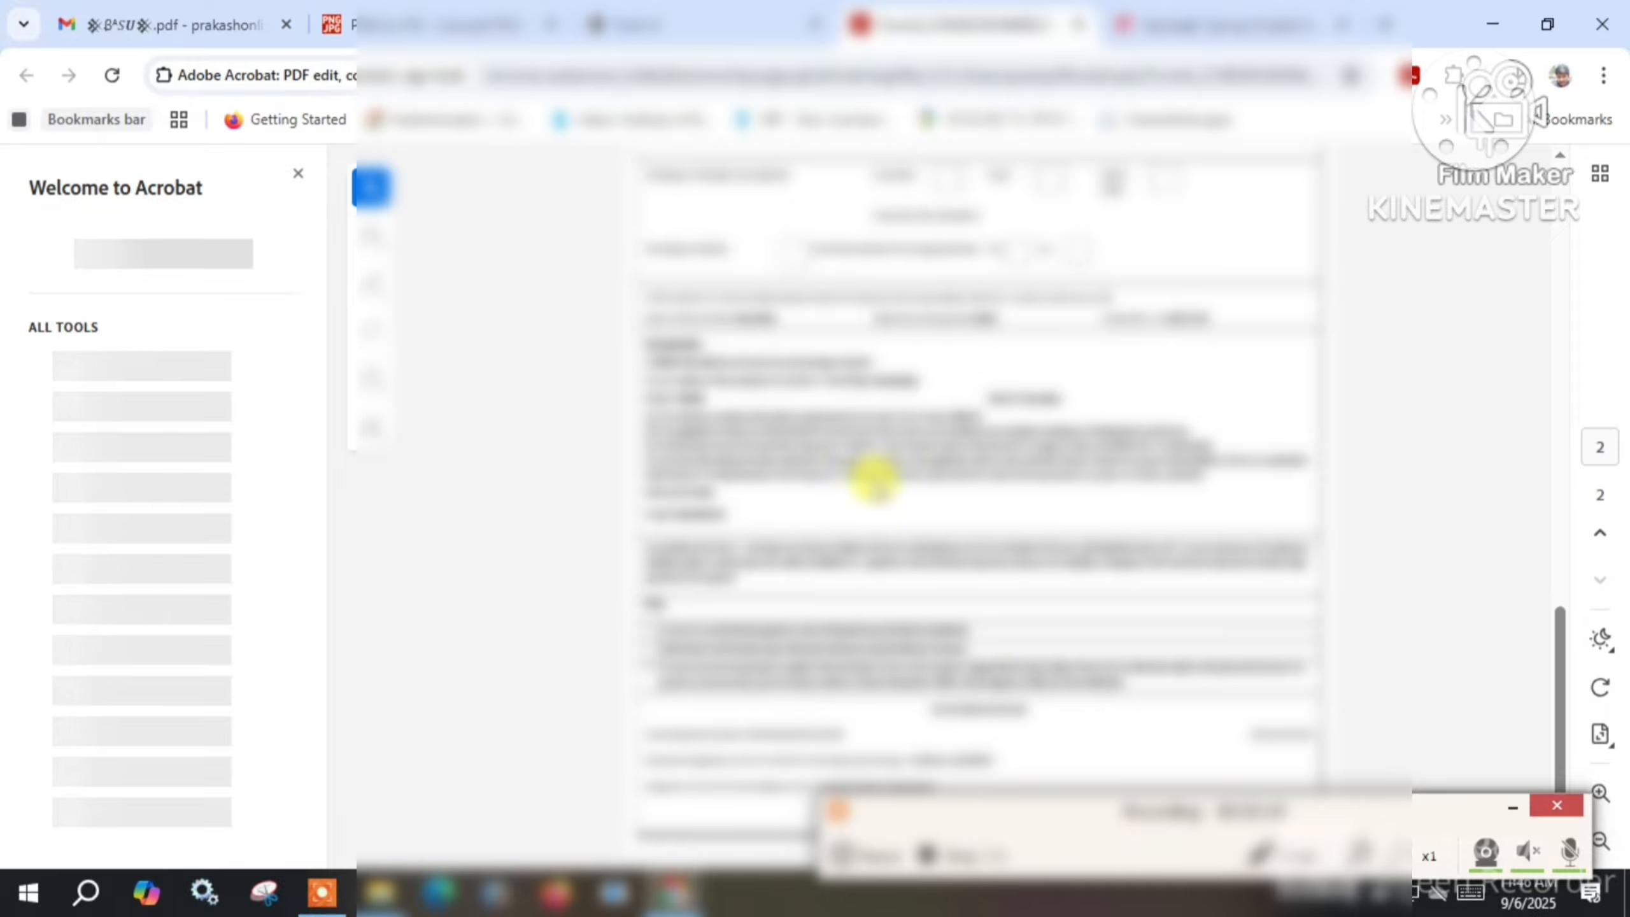
scroll(874, 459, up, 10)
scroll(1038, 441, up, 1)
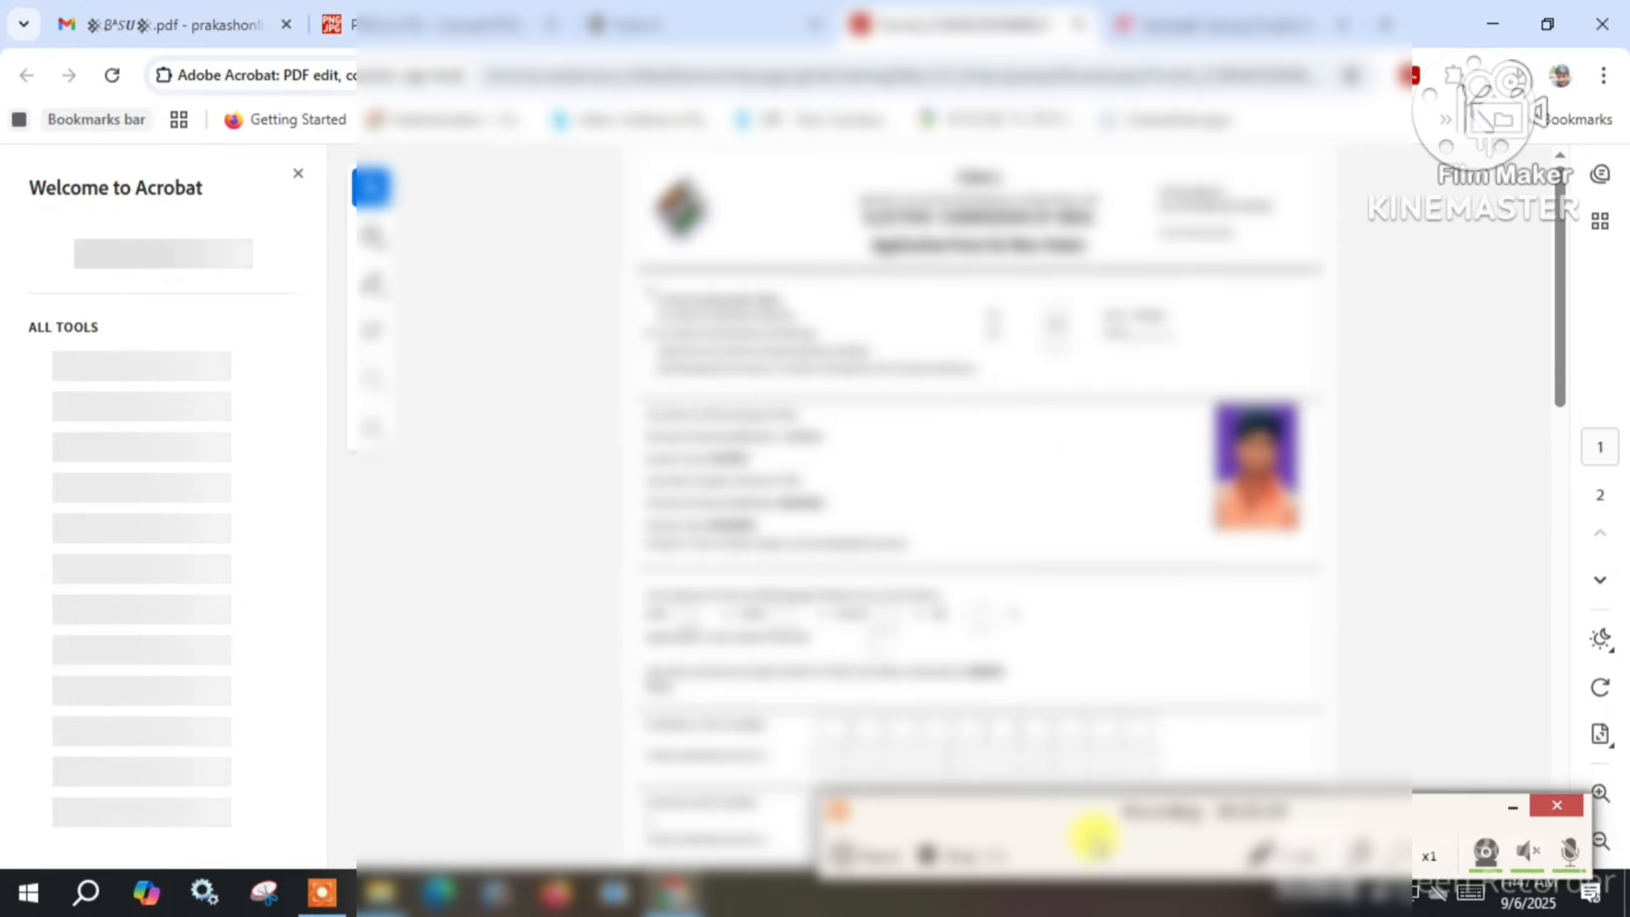